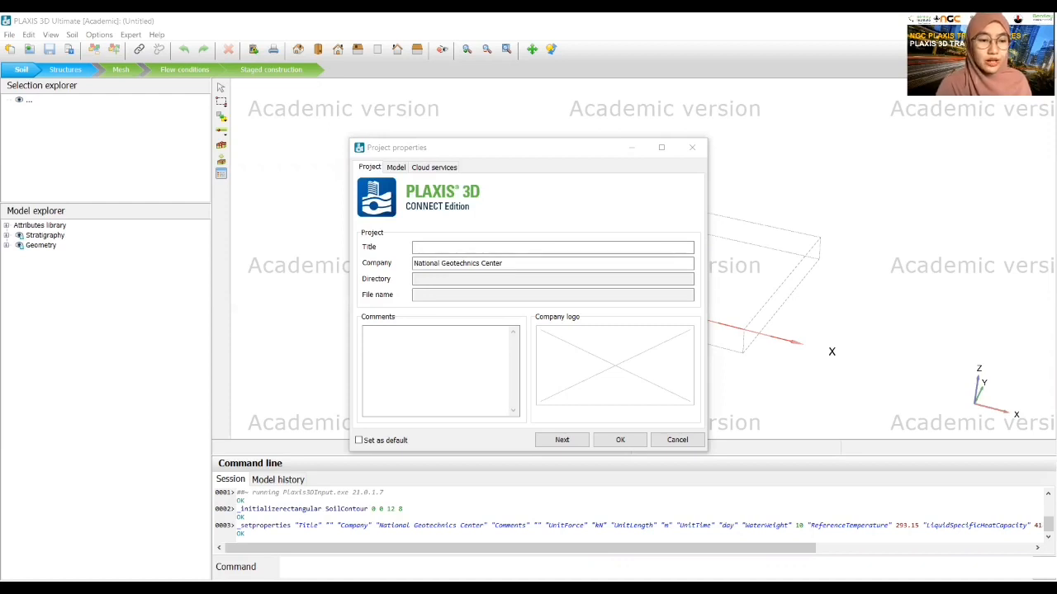
Step: Title the project "Construction of a road embankment" in the project properties
left_click(449, 123)
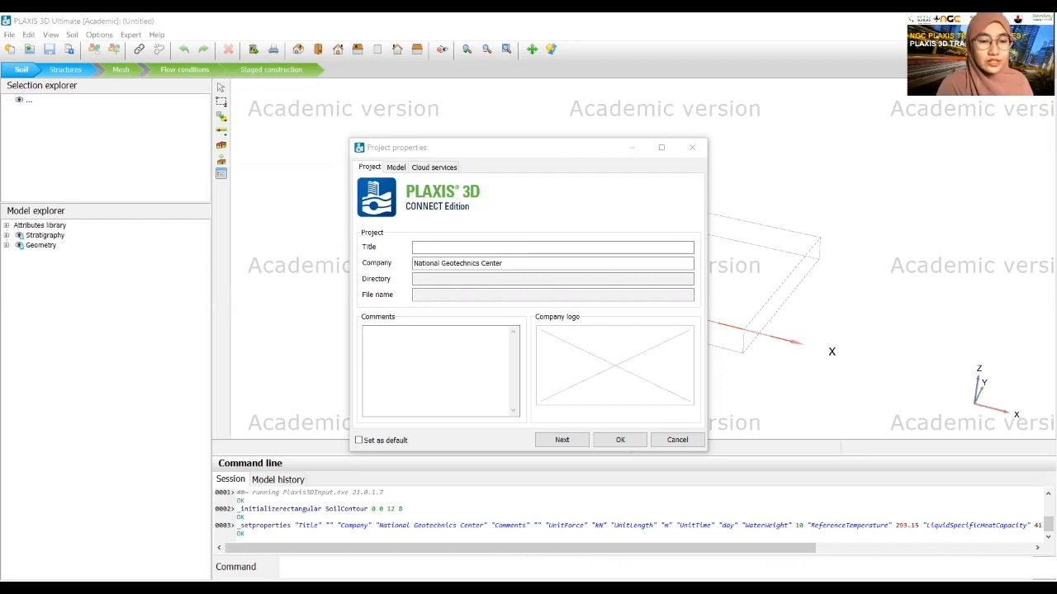
left_click(526, 233)
type("Construction of a road embankment")
Step: Set the model contour to a maximum x of 60 m and a maximum y of 2 m, and accept the project properties
left_click(397, 167)
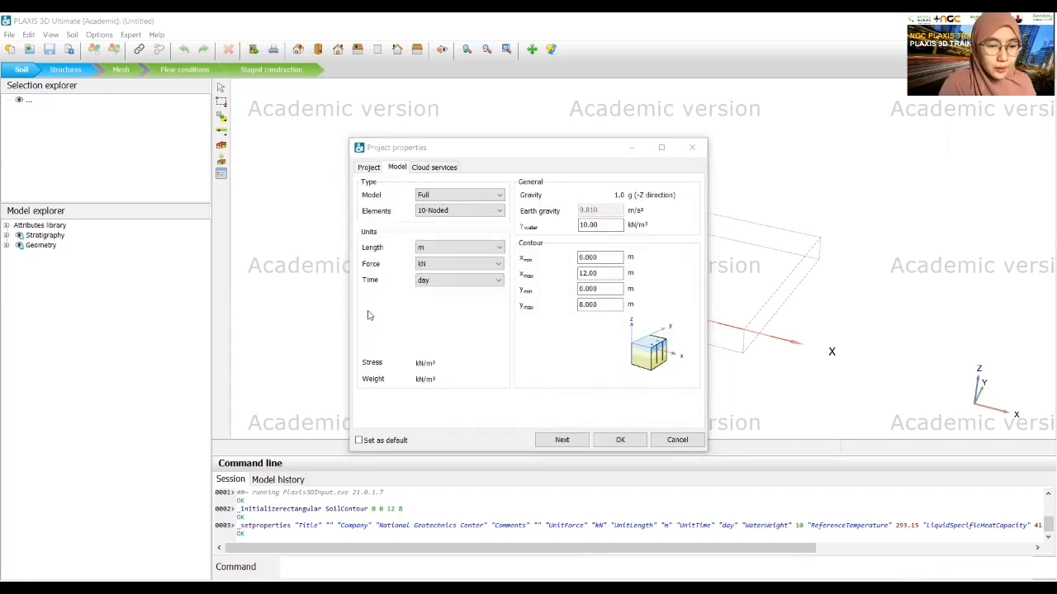
left_click(603, 274)
double_click(604, 274)
type("60")
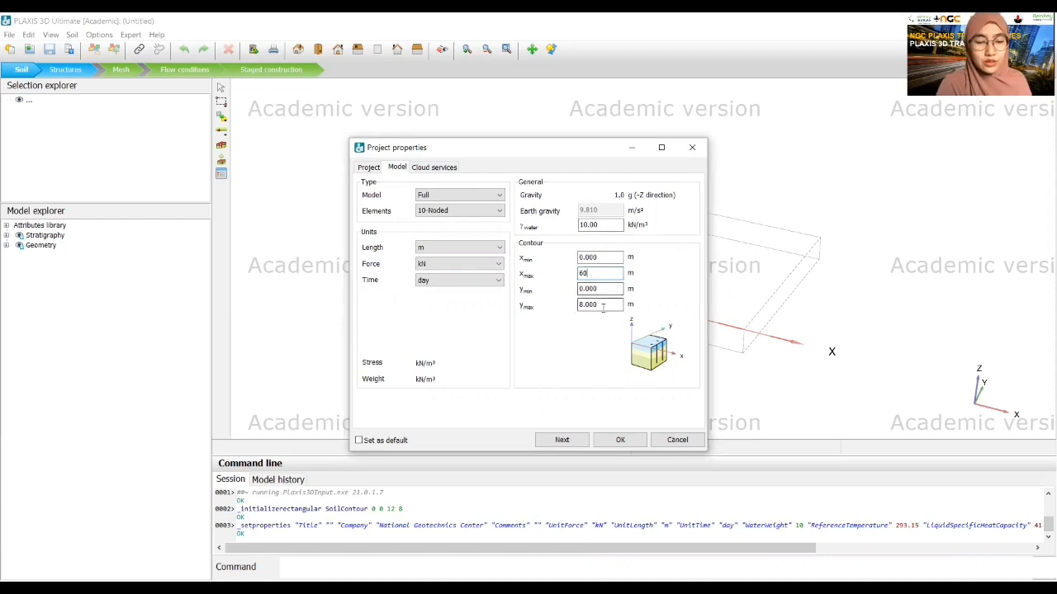
double_click(604, 305)
type("2")
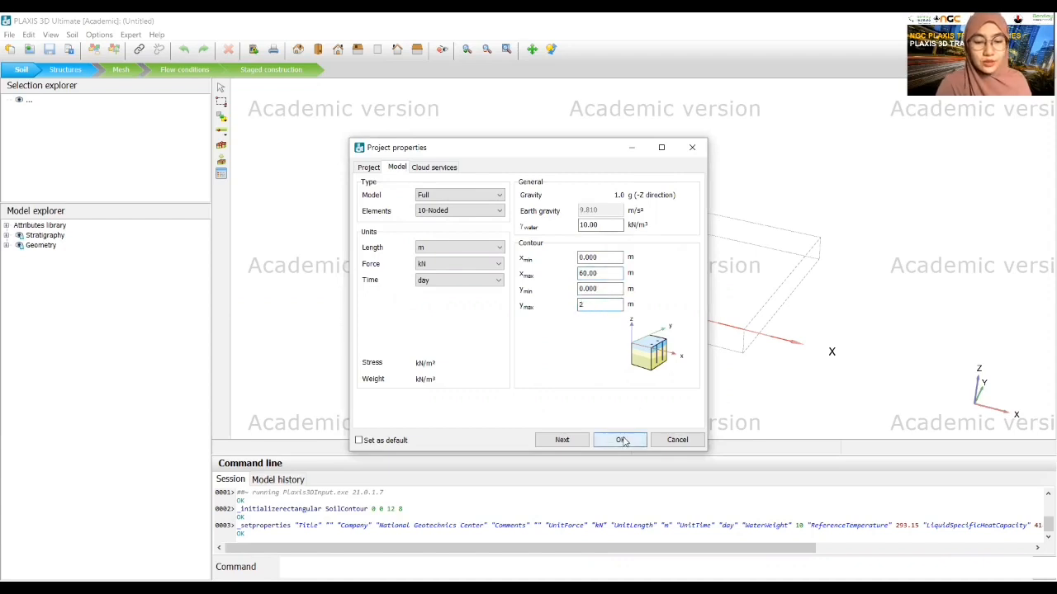
left_click(621, 441)
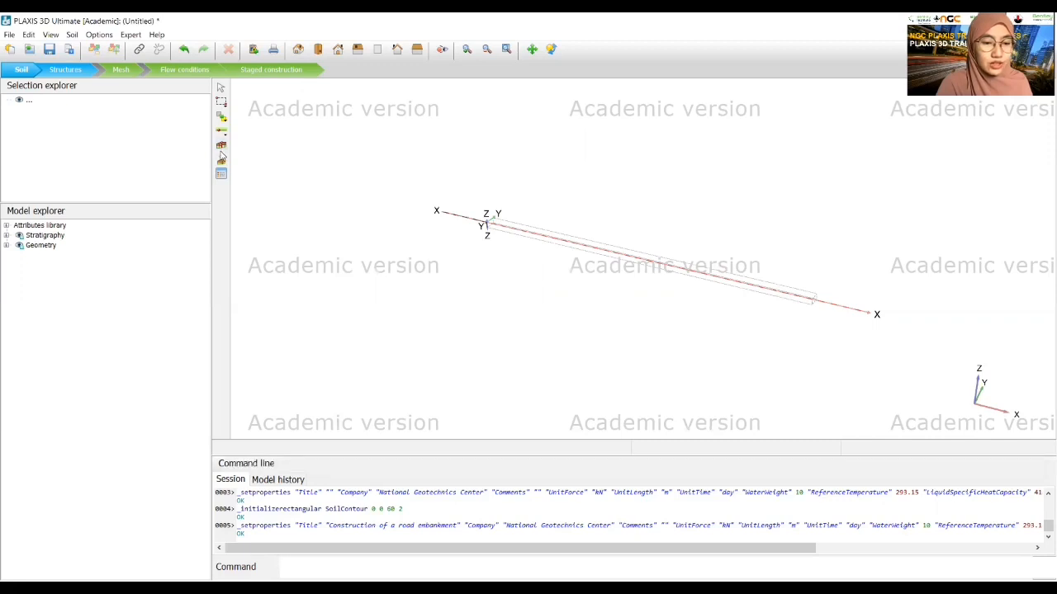
Step: Create a borehole at the model origin (0, 0)
left_click(221, 147)
scroll(499, 215, "up", 5)
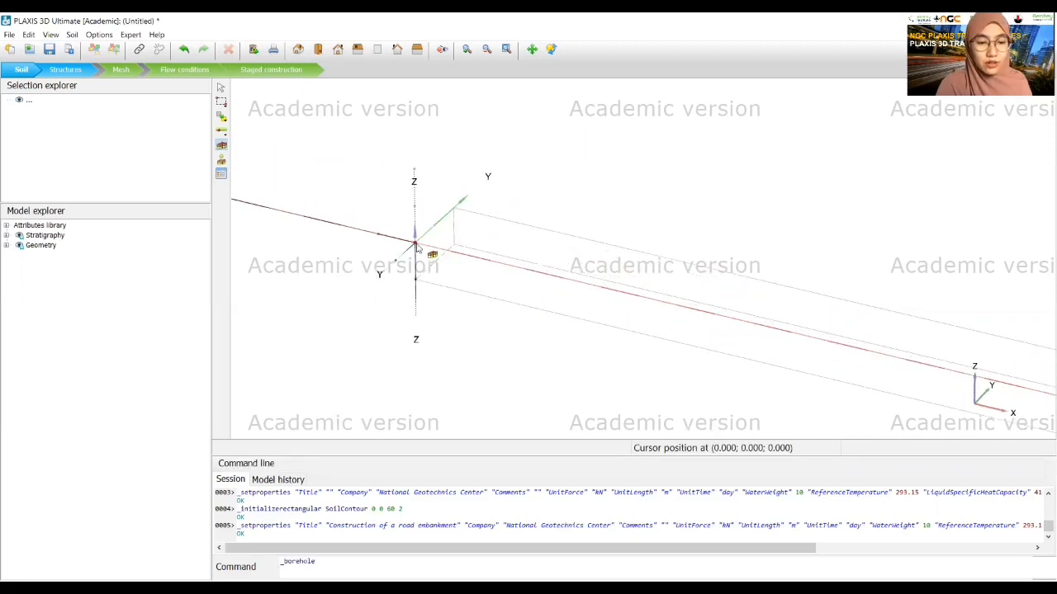
left_click(417, 245)
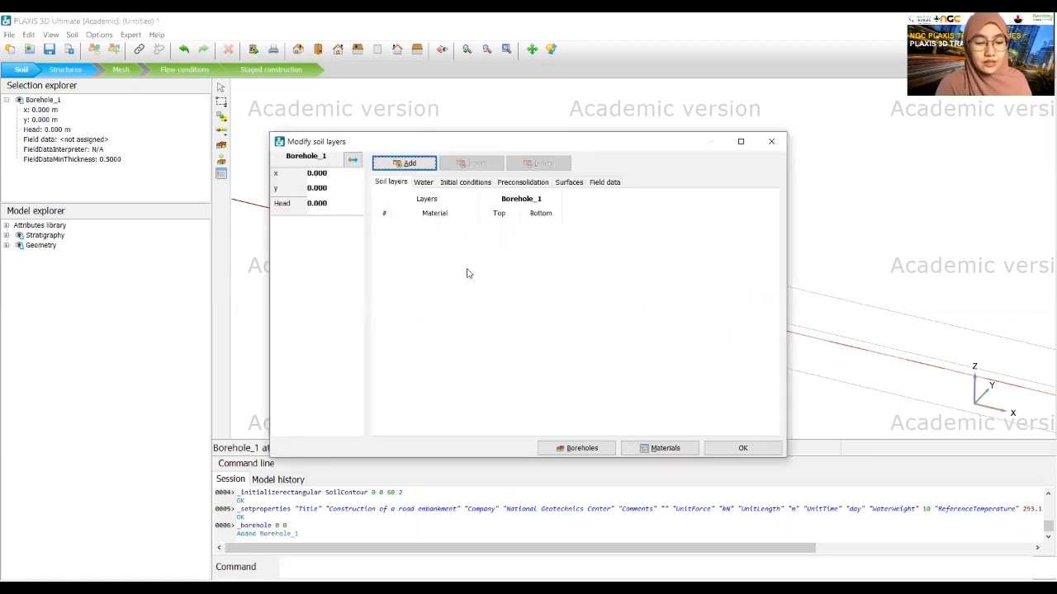
Step: Add three soil layers to the borehole with bottom levels at -3, -6 and -10 m
left_click(409, 164)
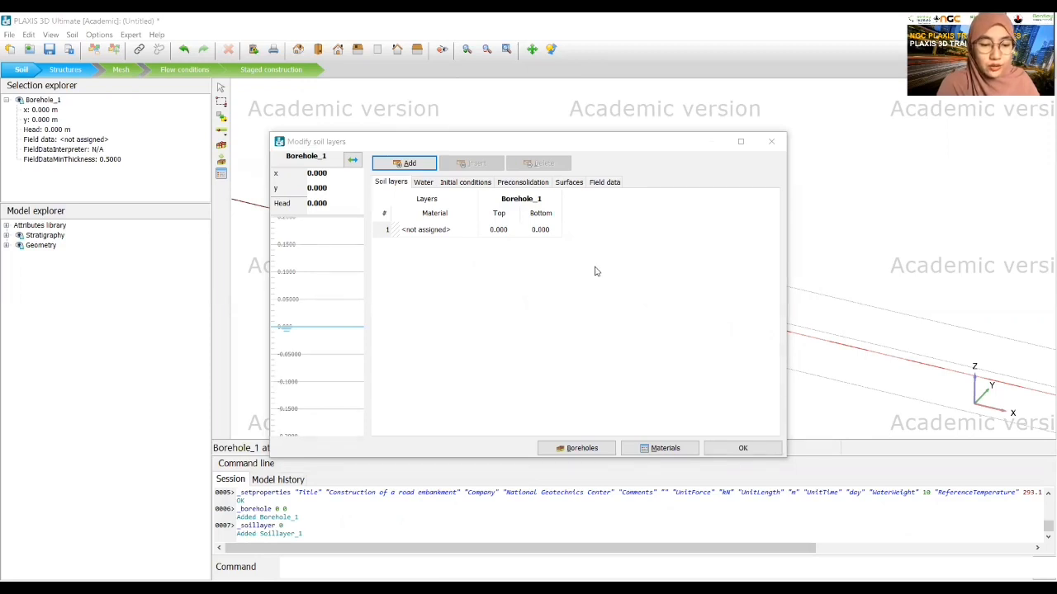
left_click(545, 231)
type("-3")
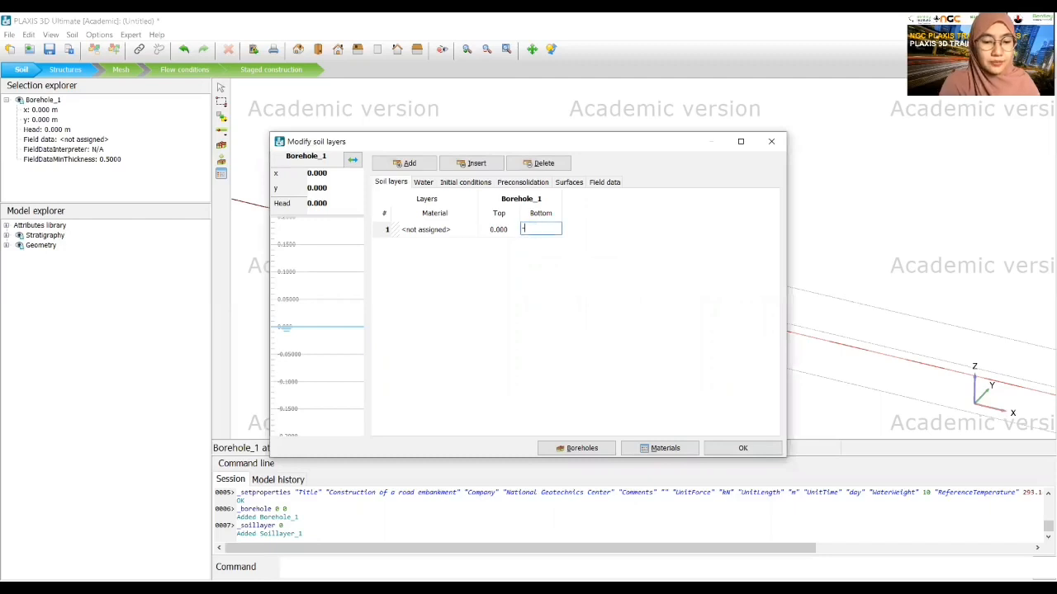
left_click(404, 163)
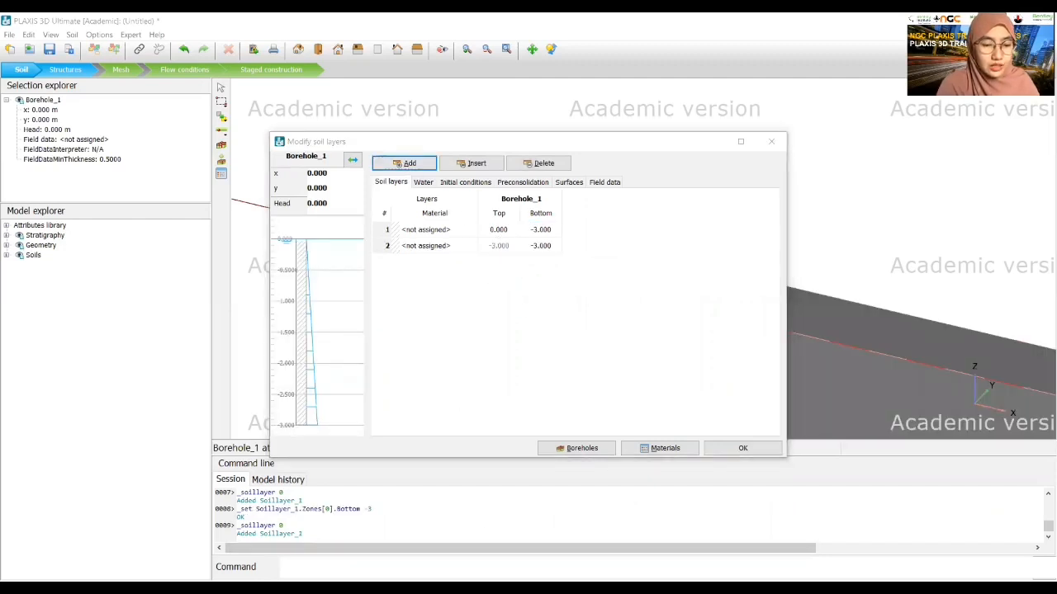
left_click(548, 244)
type("-6")
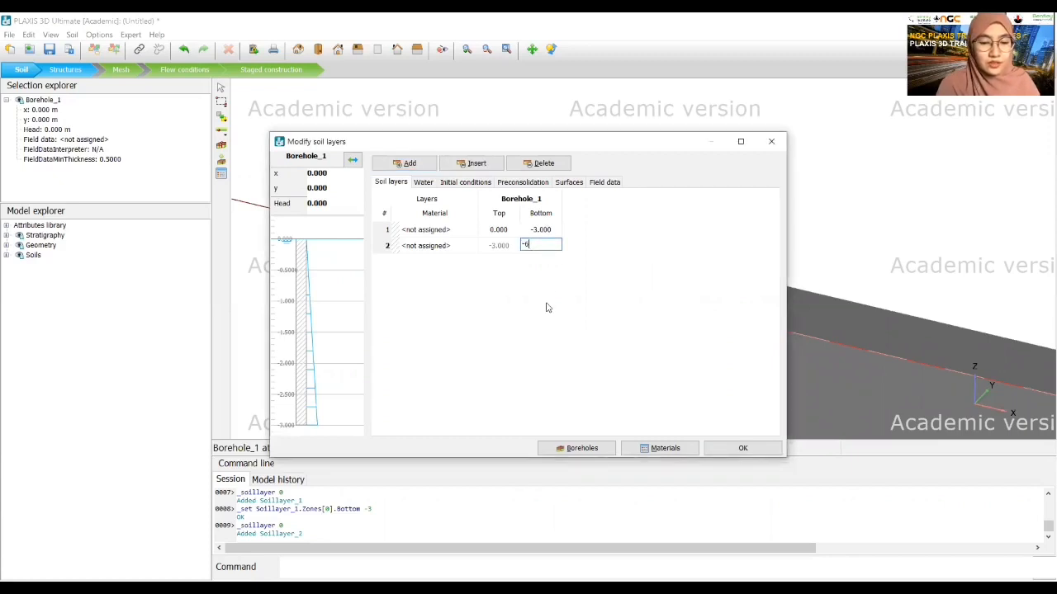
left_click(410, 164)
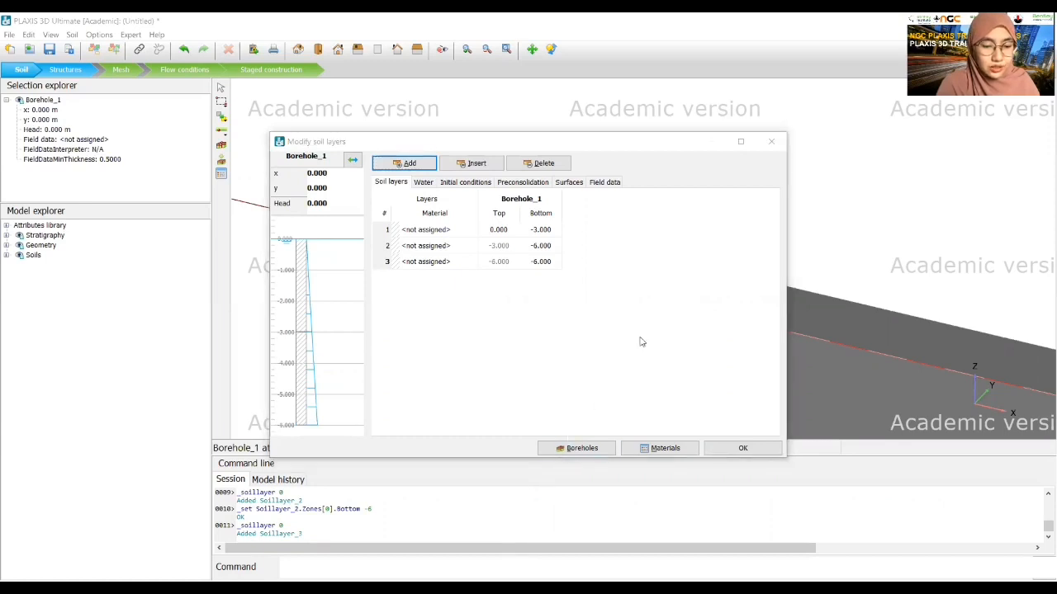
left_click(535, 261)
type("-10")
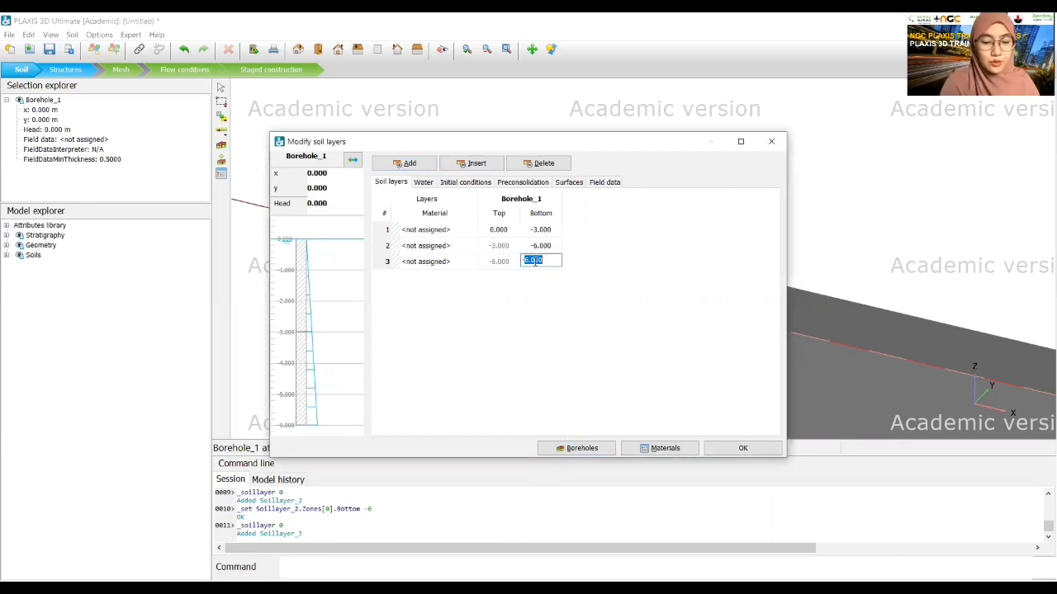
left_click(530, 332)
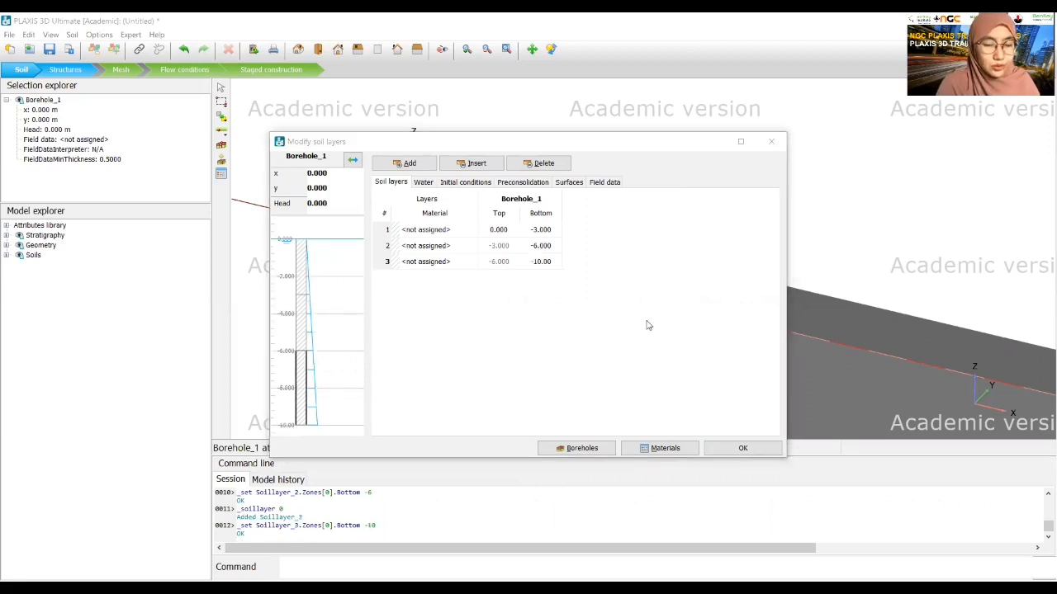
Step: Set the borehole's water head to -1 m
left_click(331, 202)
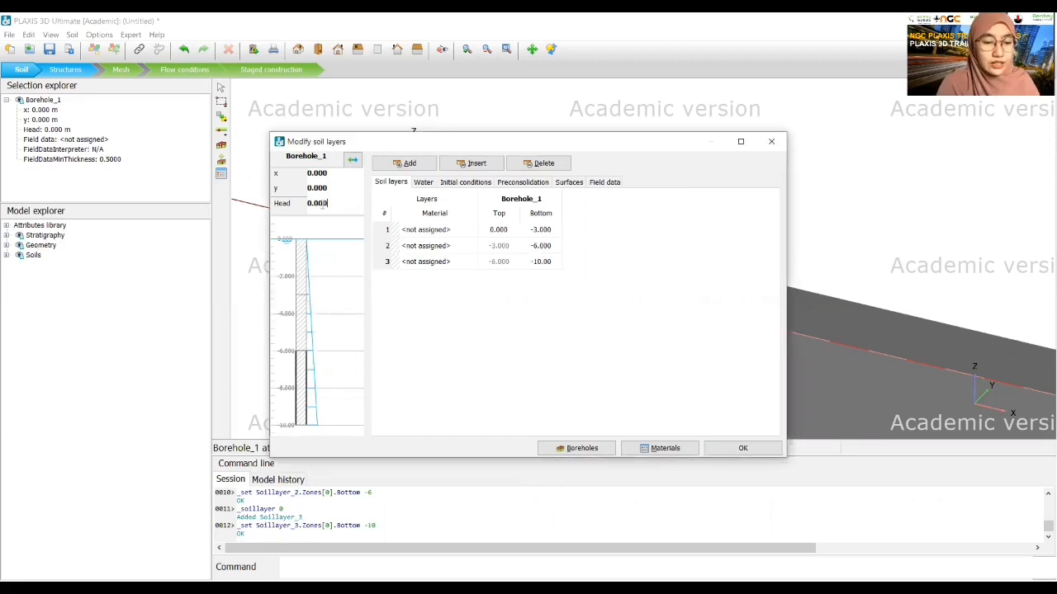
double_click(319, 203)
type("-1")
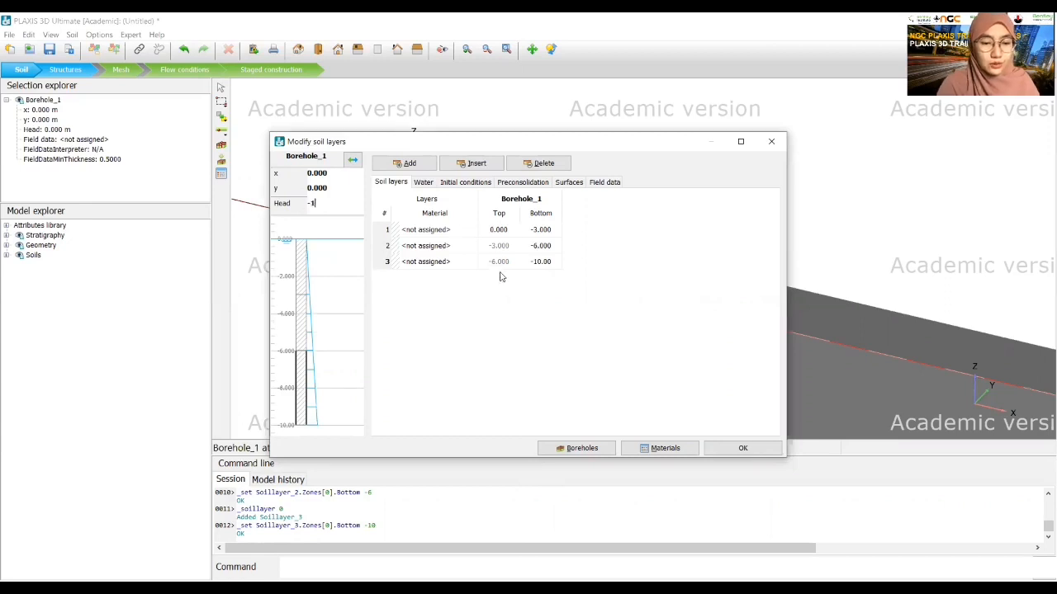
key("Return")
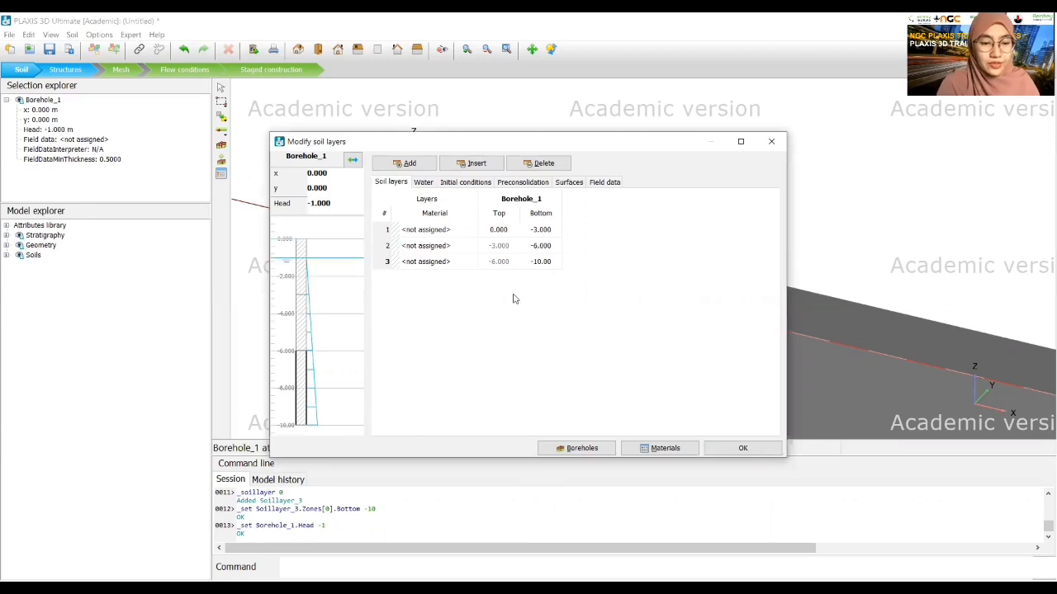
Step: Create a soil material set named Clay with the Soft soil model and Undrained (A) drainage type
left_click(664, 450)
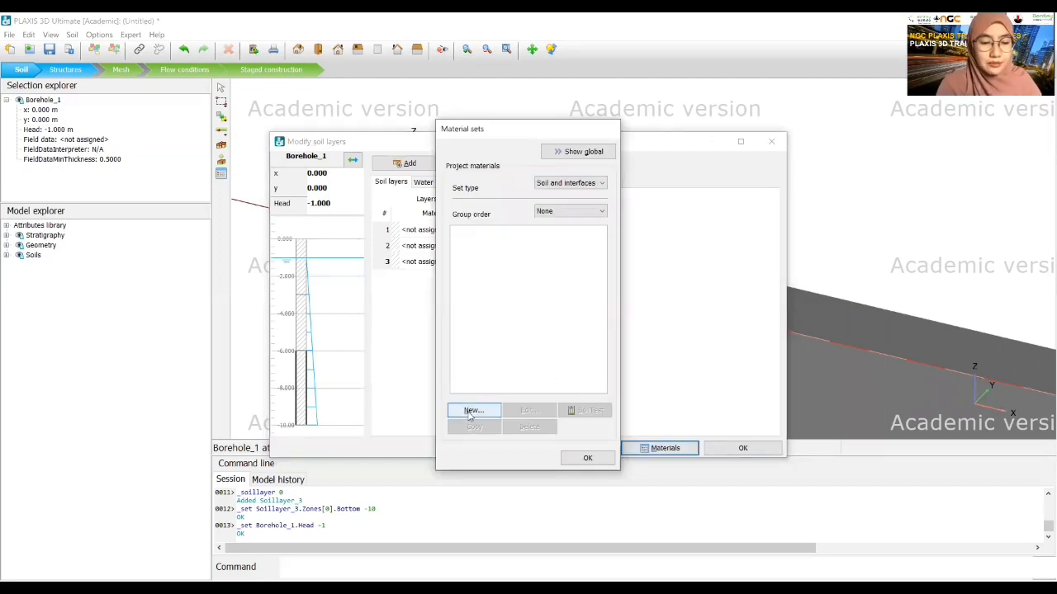
left_click(473, 415)
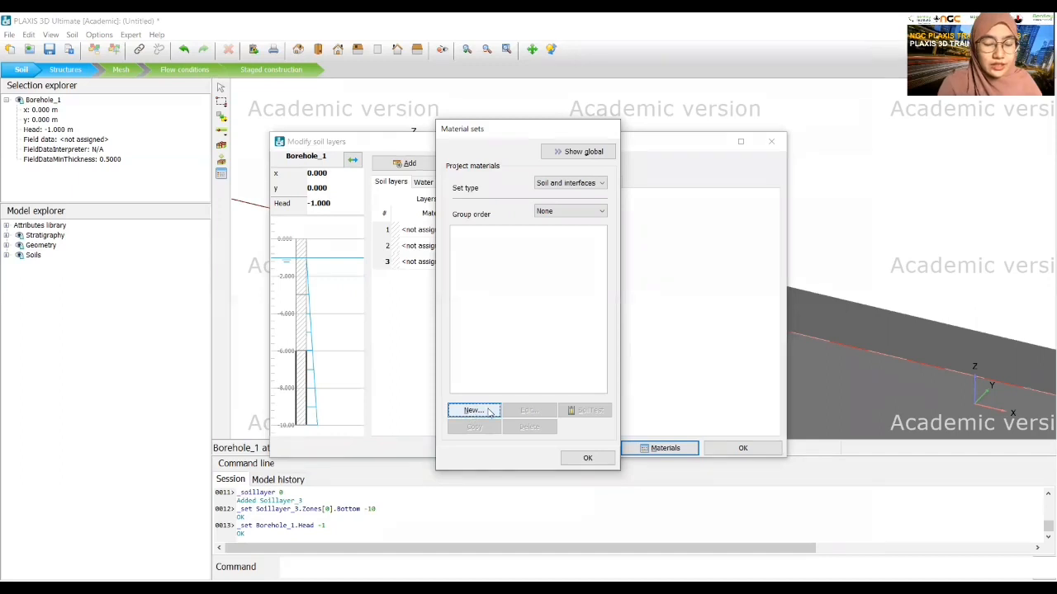
left_click(489, 414)
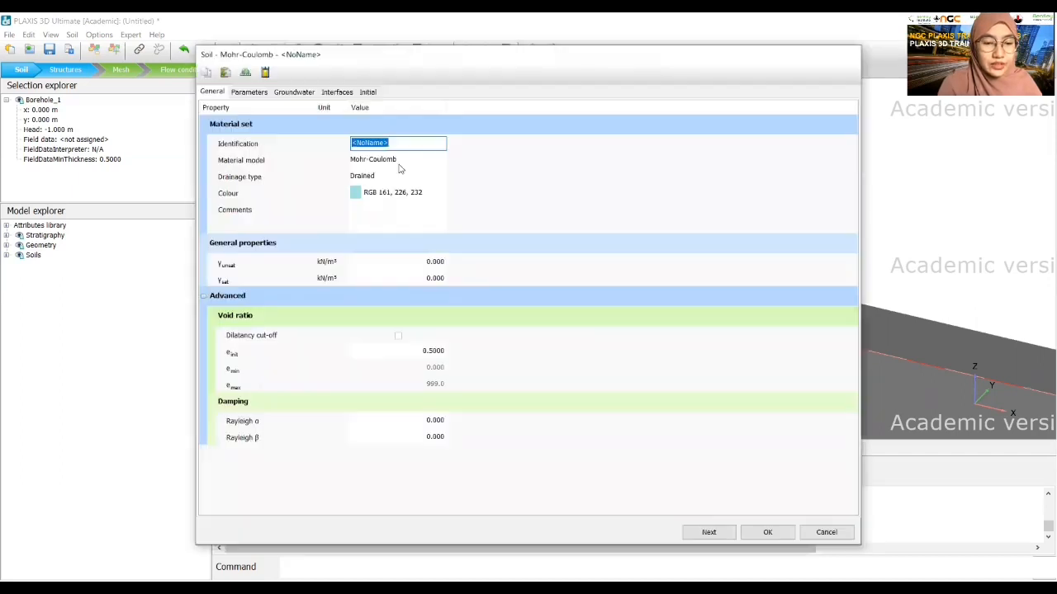
type("Clay")
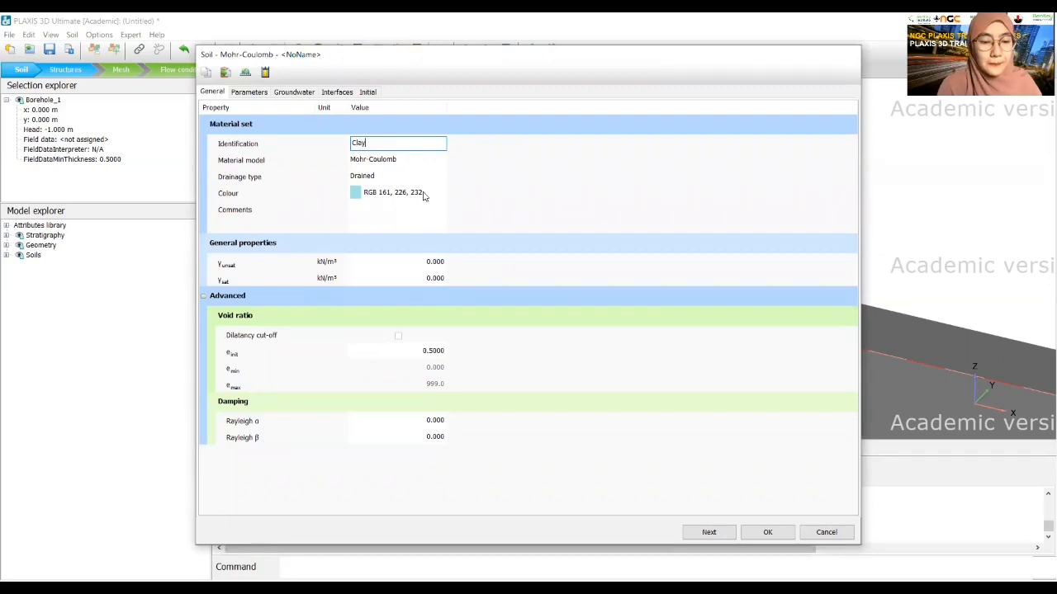
left_click(374, 162)
left_click(374, 162)
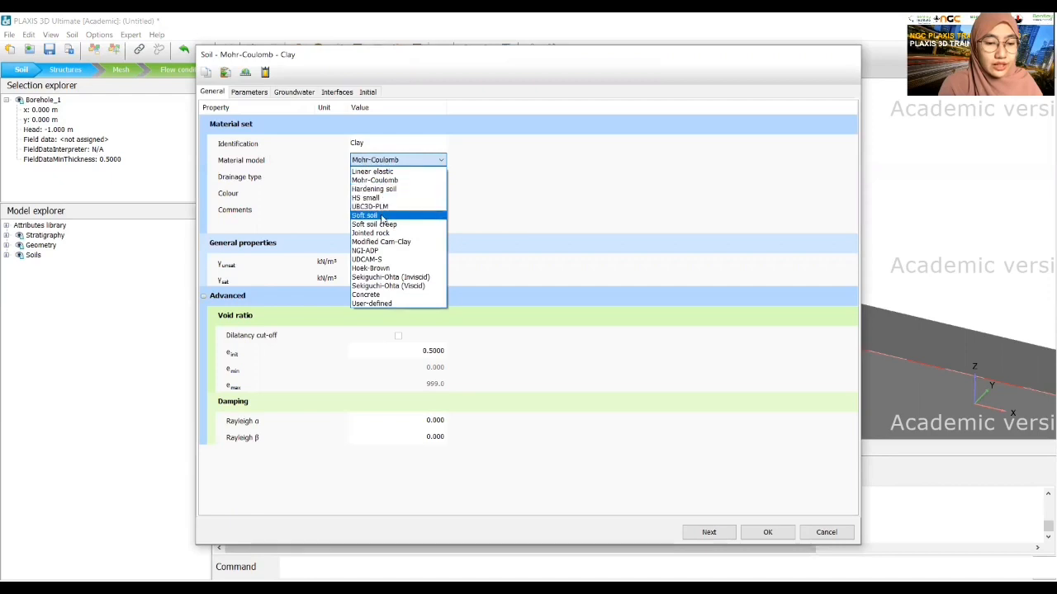
left_click(382, 217)
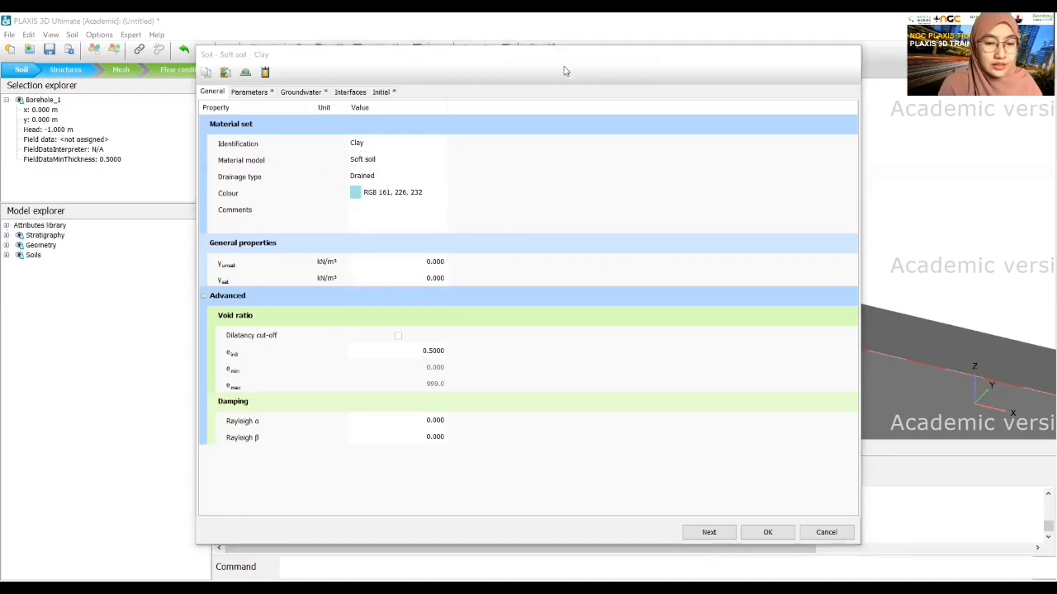
left_click(392, 177)
left_click(385, 198)
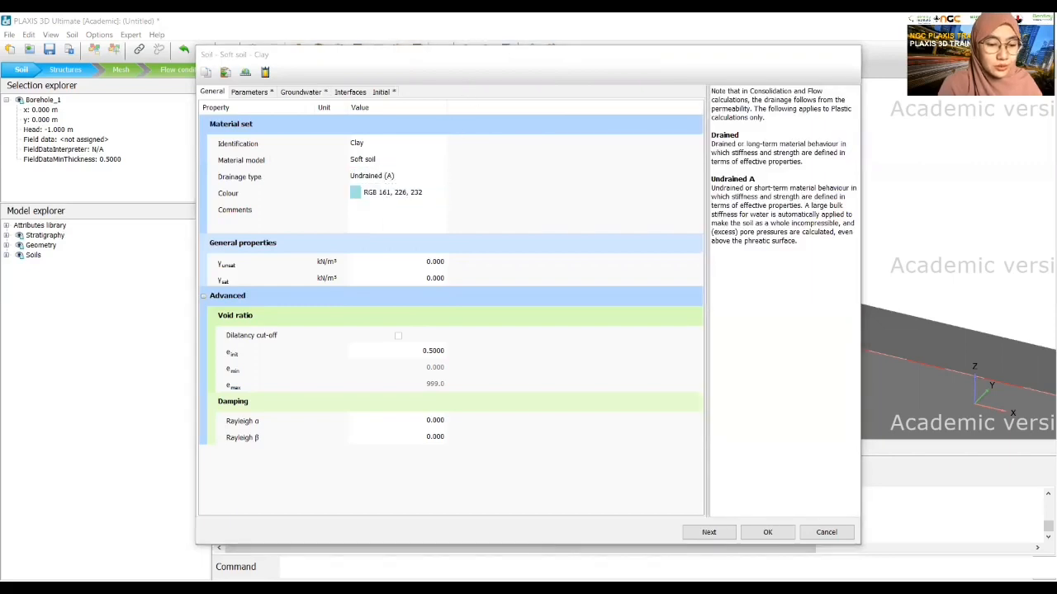
Step: Set the Clay's unsaturated unit weight to 15 kN/m³, saturated unit weight to 18 kN/m³ and initial void ratio to 1
left_click(427, 262)
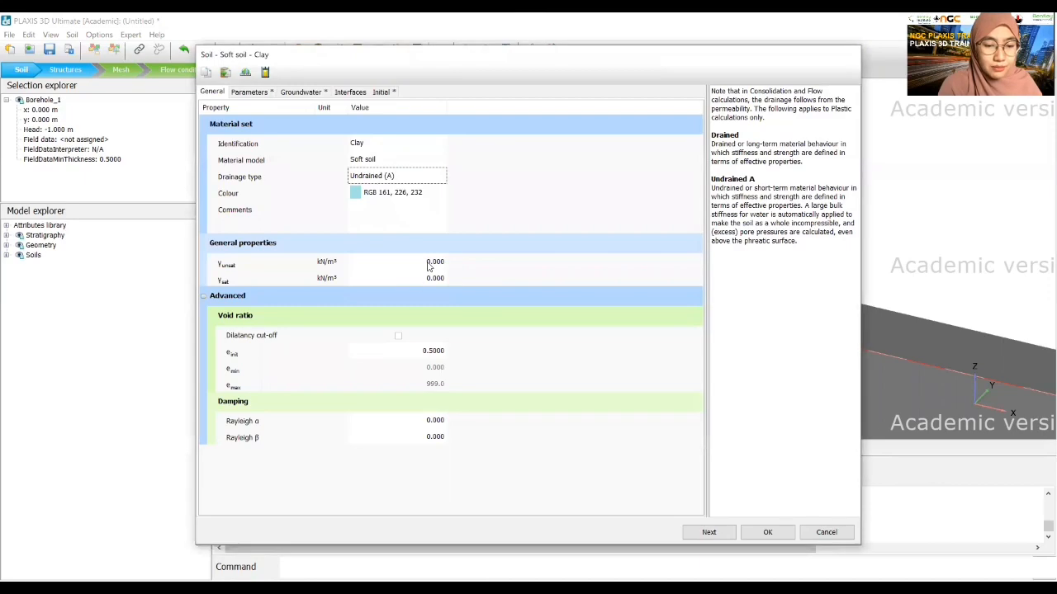
type("15")
key("Tab")
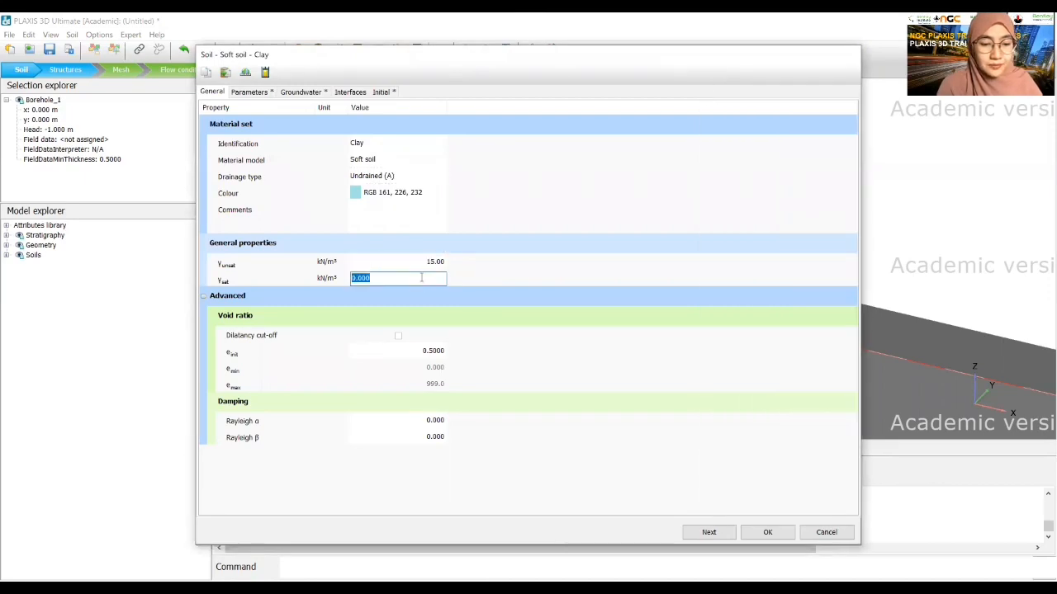
type("18")
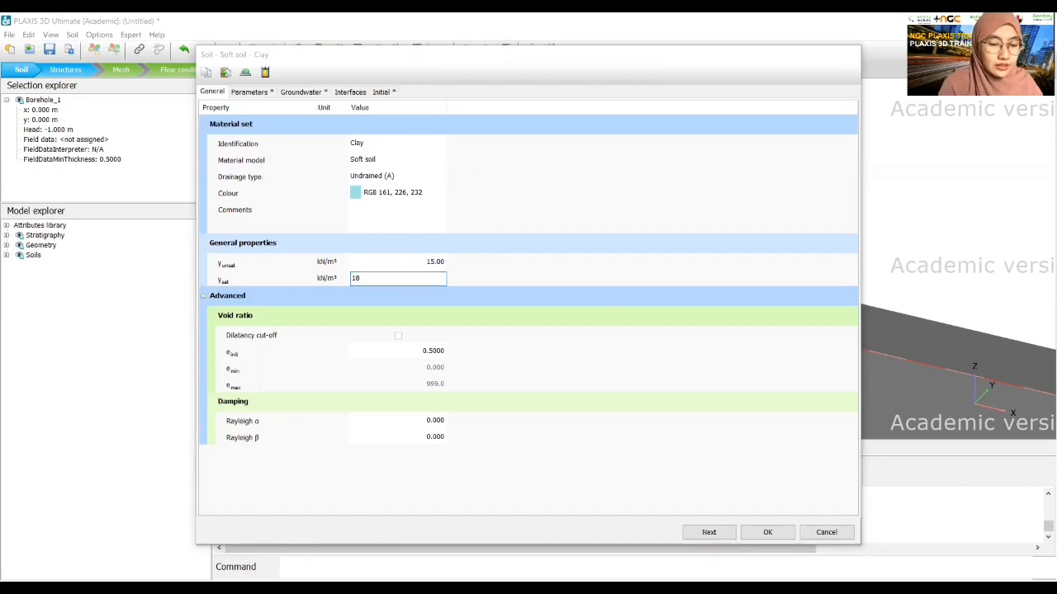
left_click(431, 351)
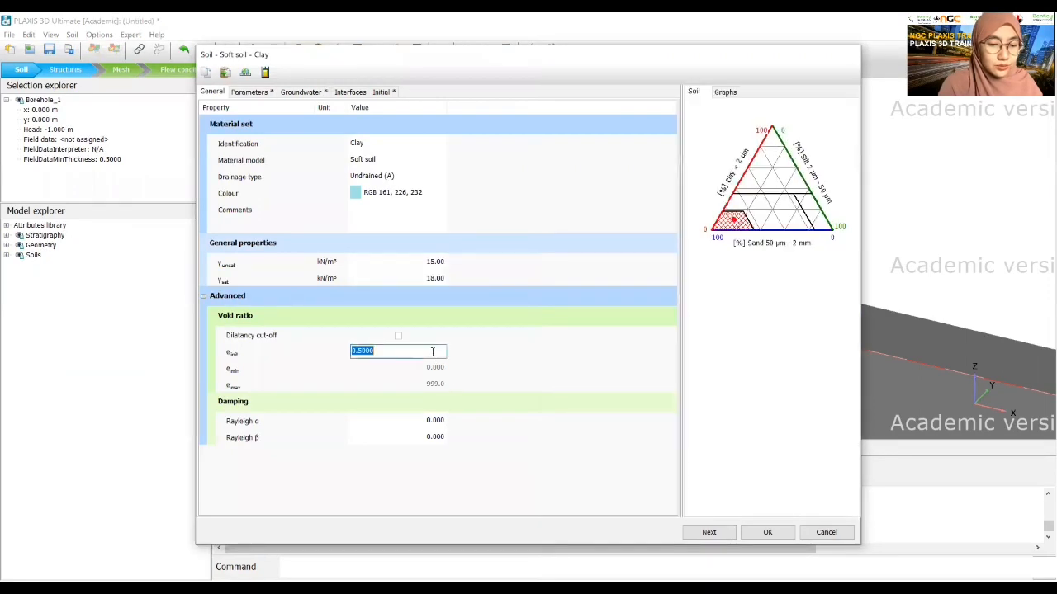
type("1")
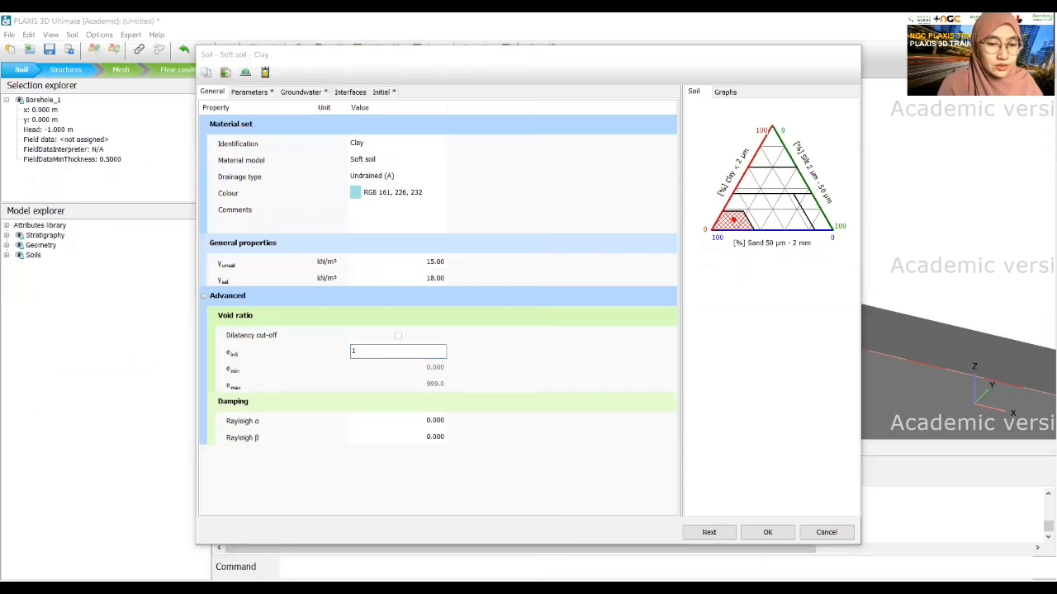
Step: Set the Clay's stiffness parameters to lambda* 0.05 and kappa* 0.01
left_click(258, 94)
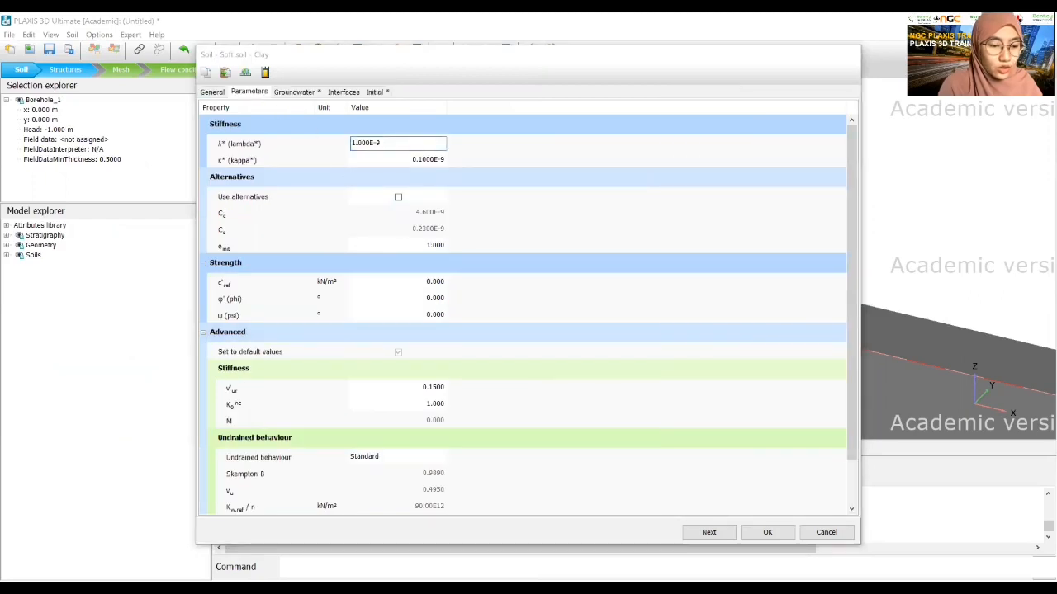
left_click(477, 127)
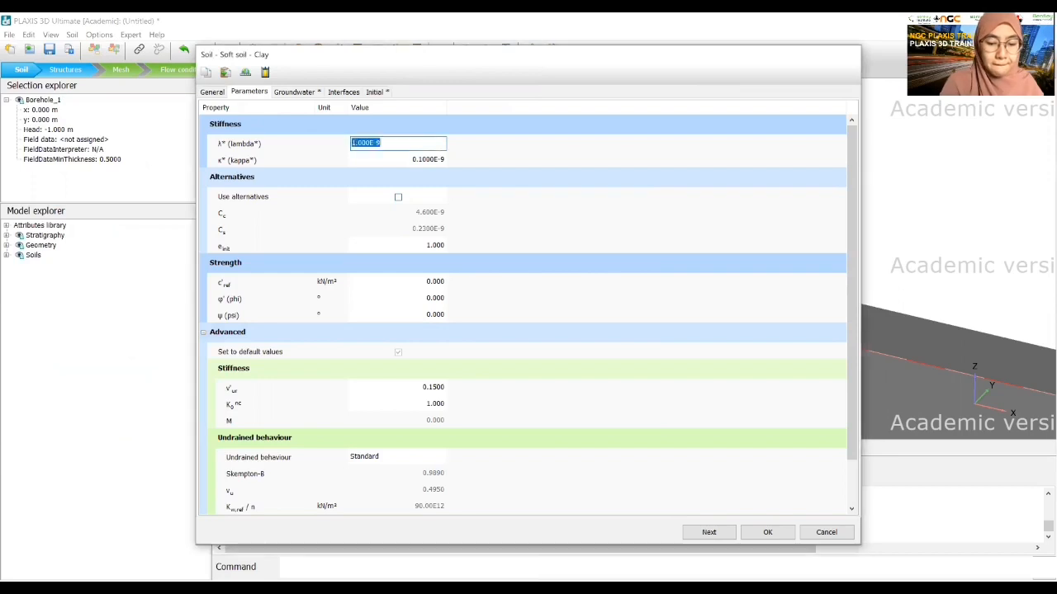
type("0.05")
key("Tab")
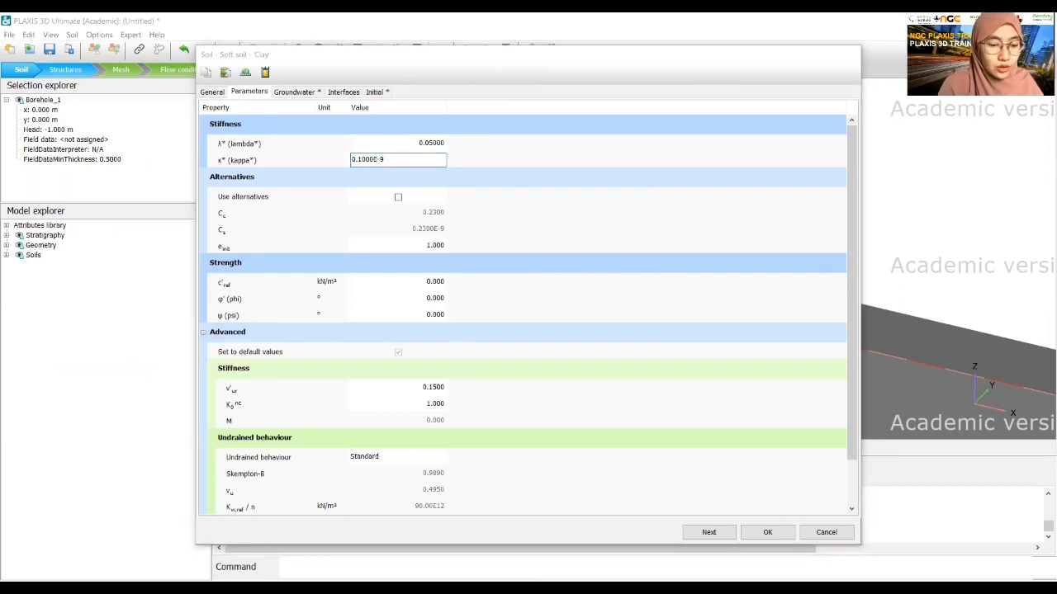
type("0.01")
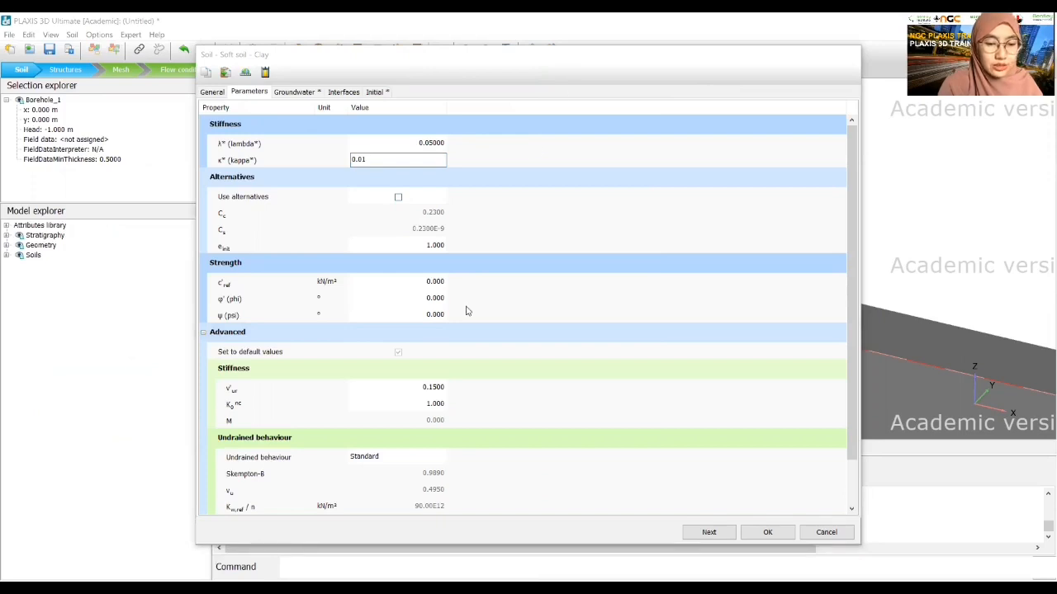
Step: Set the Clay's strength parameters to a cohesion c'ref of 1 kN/m² and a friction angle of 25°
left_click(438, 282)
type("1")
key("Tab")
type("25")
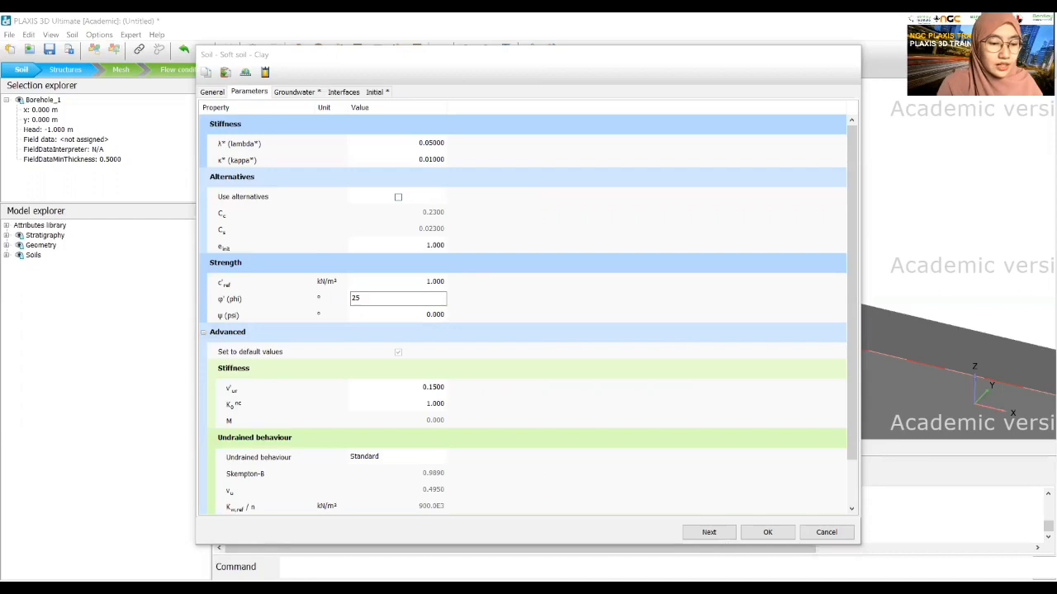
left_click(598, 68)
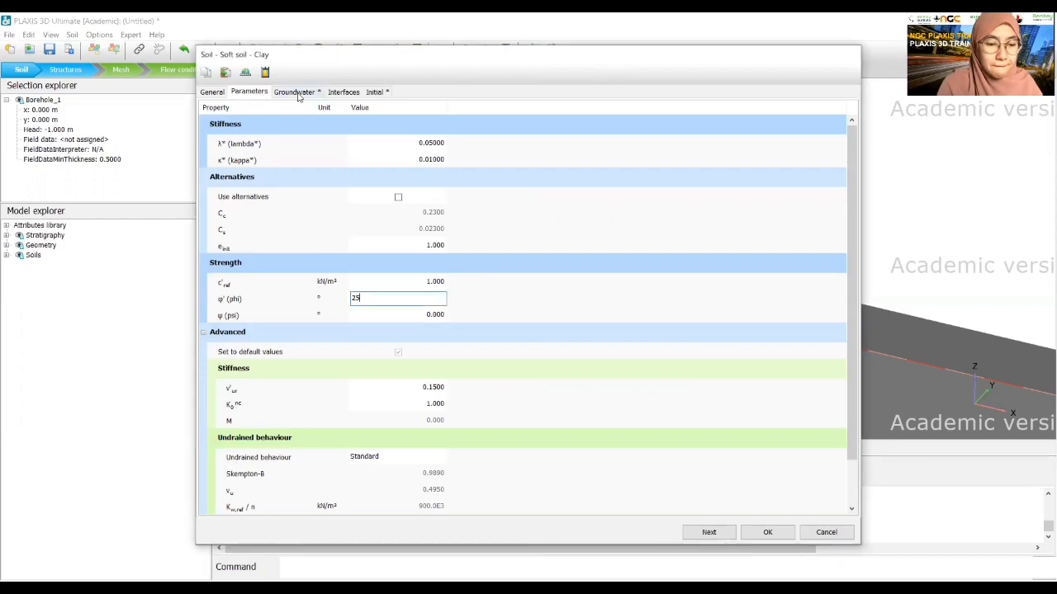
Step: Set the Clay's groundwater data set to USDA and its soil type to Clay
left_click(296, 92)
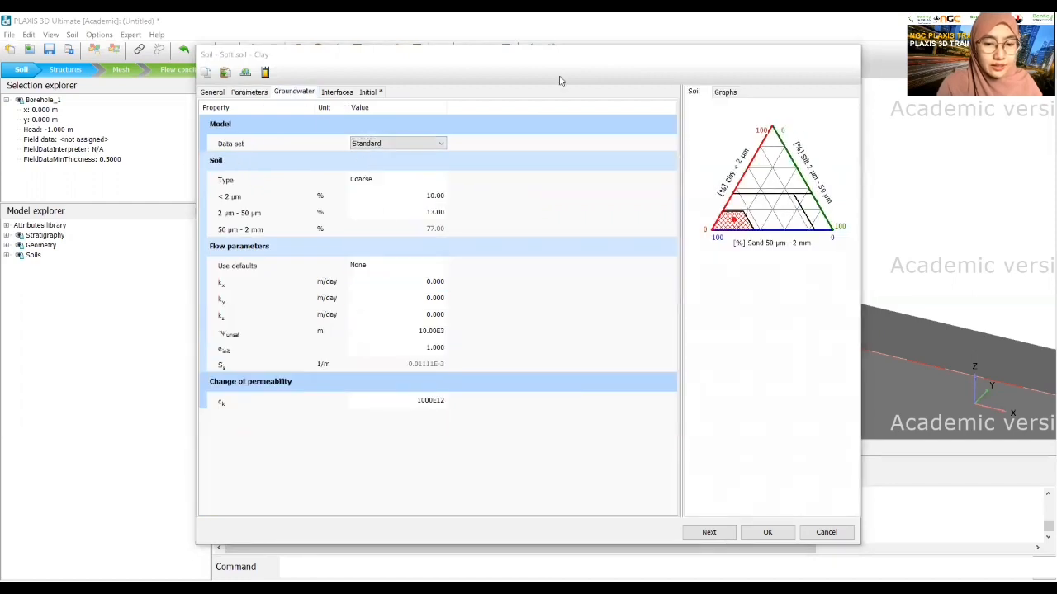
left_click(402, 145)
left_click(401, 173)
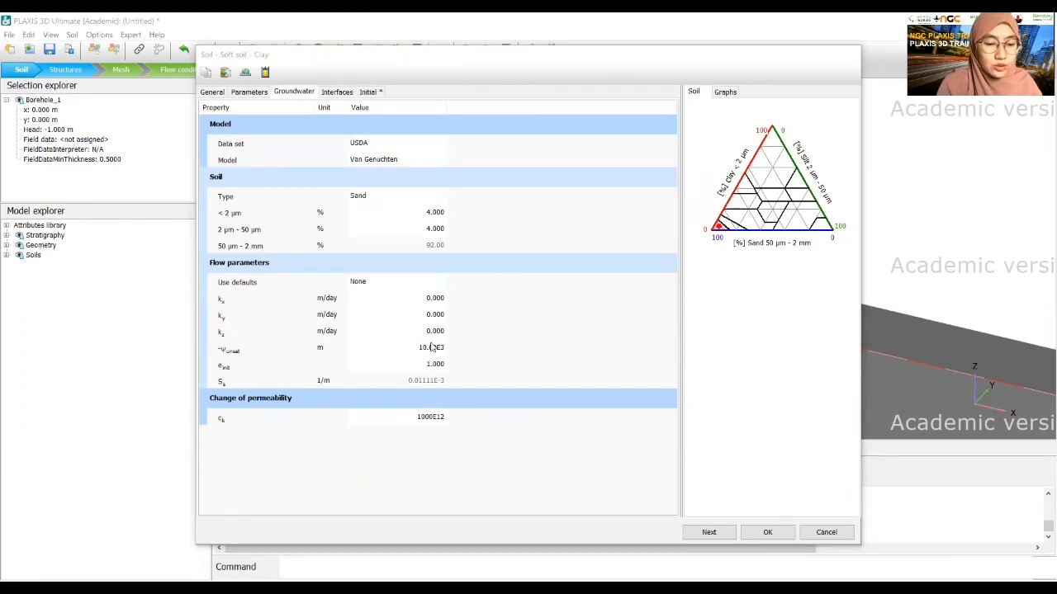
left_click(399, 197)
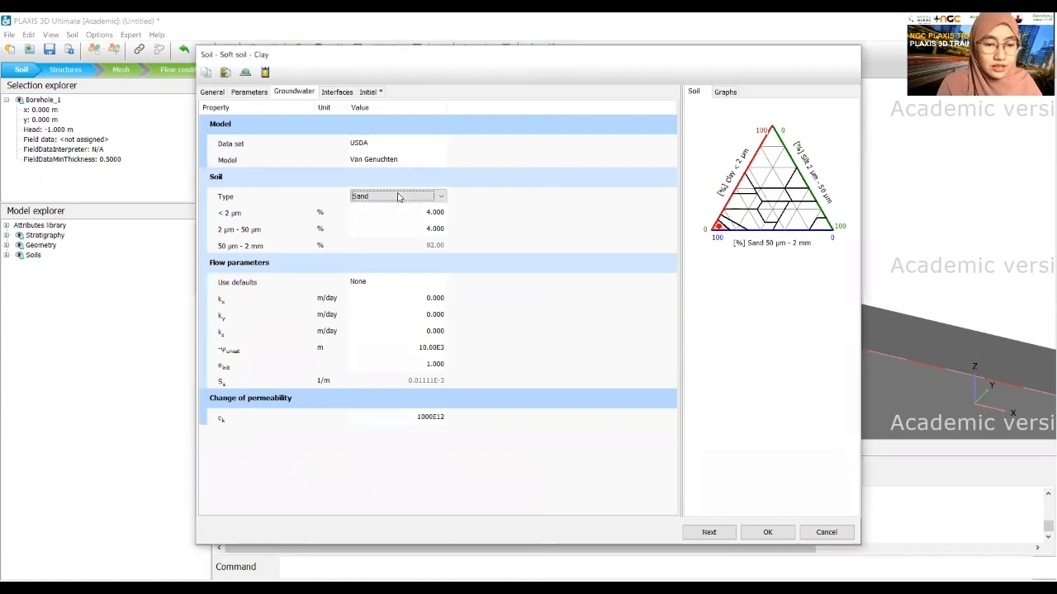
left_click(398, 197)
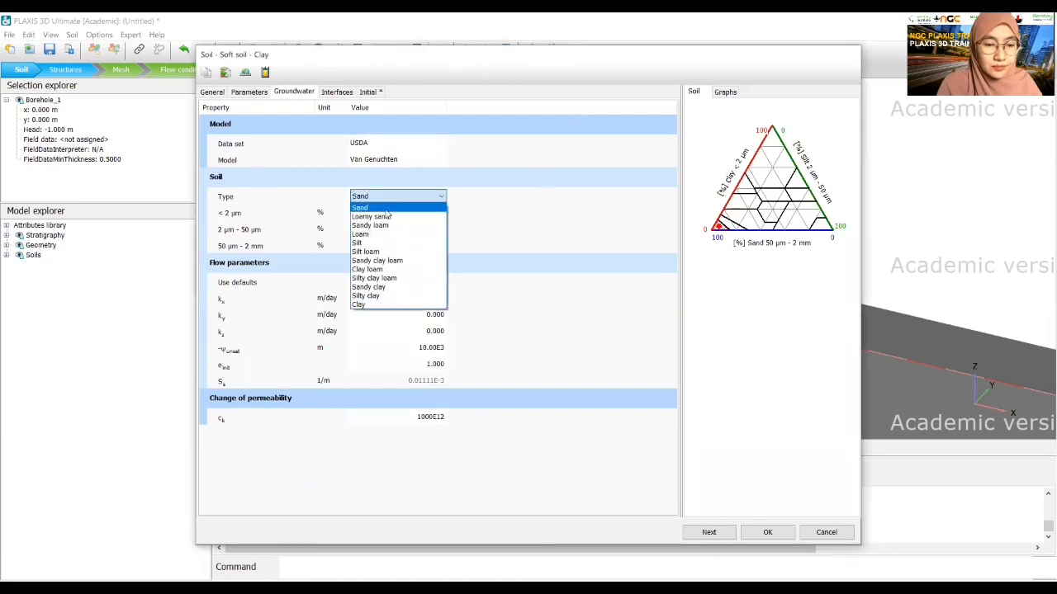
left_click(382, 305)
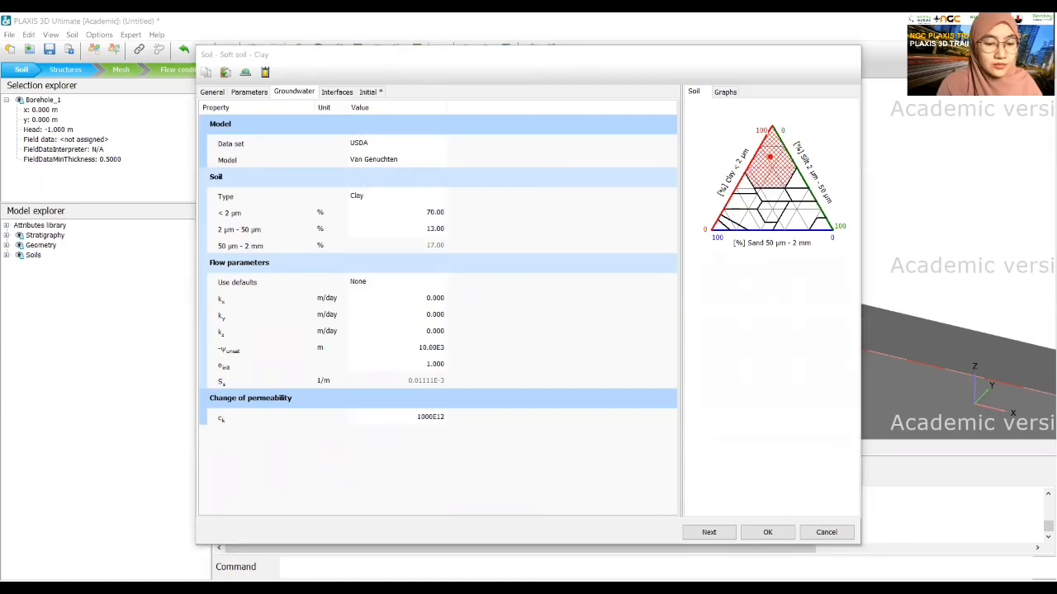
left_click(570, 61)
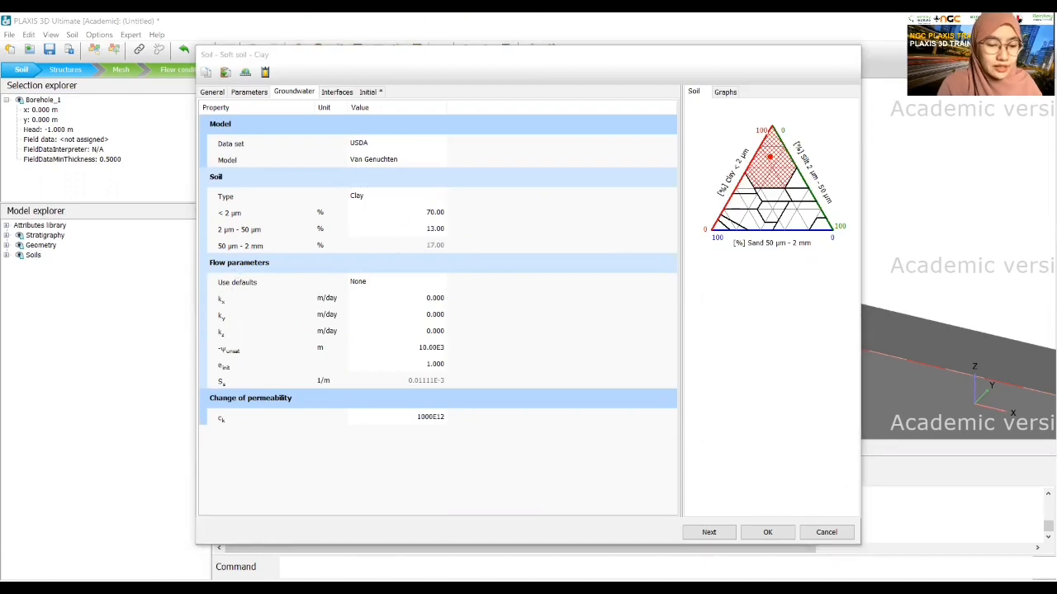
Step: Take the Clay's default flow parameters from the data set and set its change of permeability ck to 0.2
left_click(432, 281)
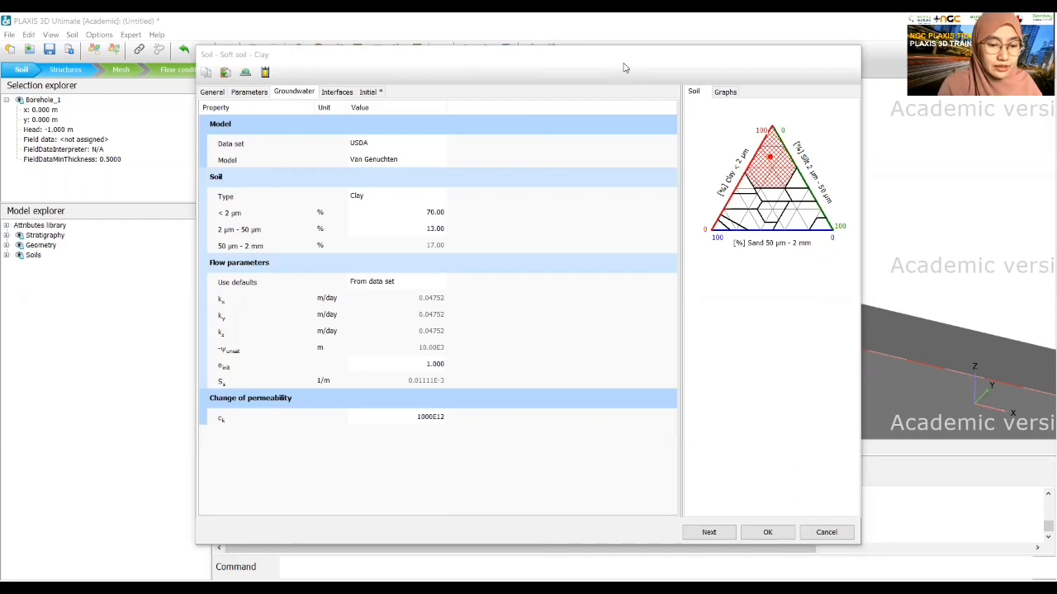
left_click(425, 423)
left_click(425, 417)
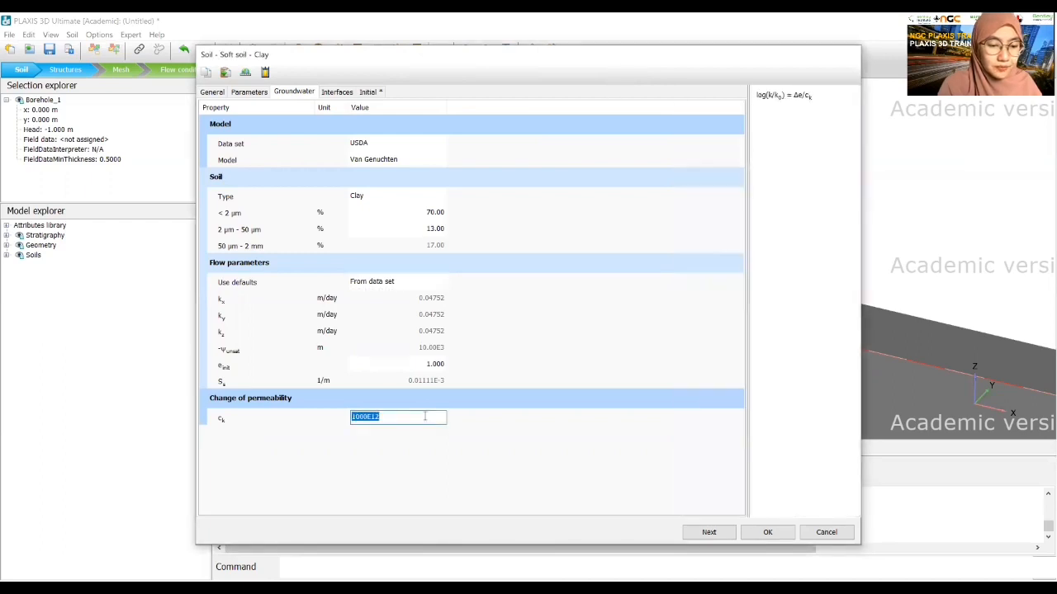
type("0.2")
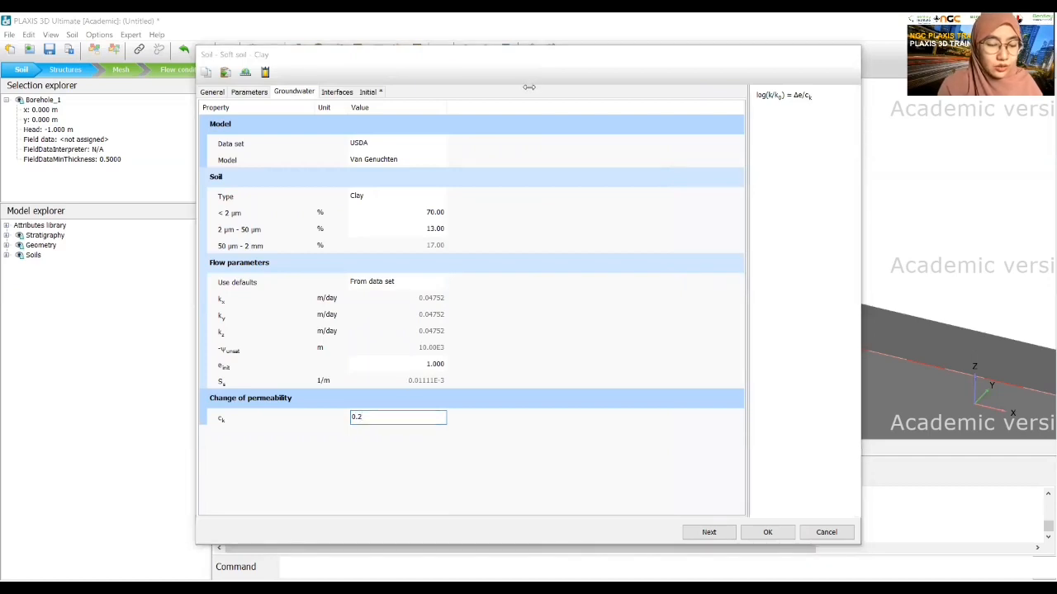
Step: Review the Clay's interface and initial K0 settings, keep the defaults, and save the material set
left_click(339, 92)
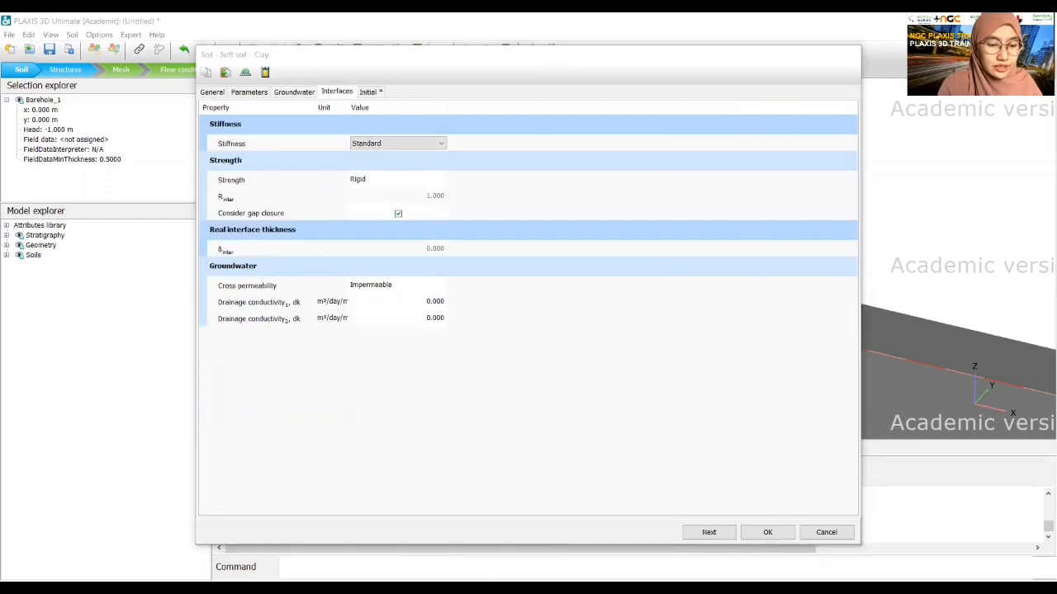
left_click(375, 207)
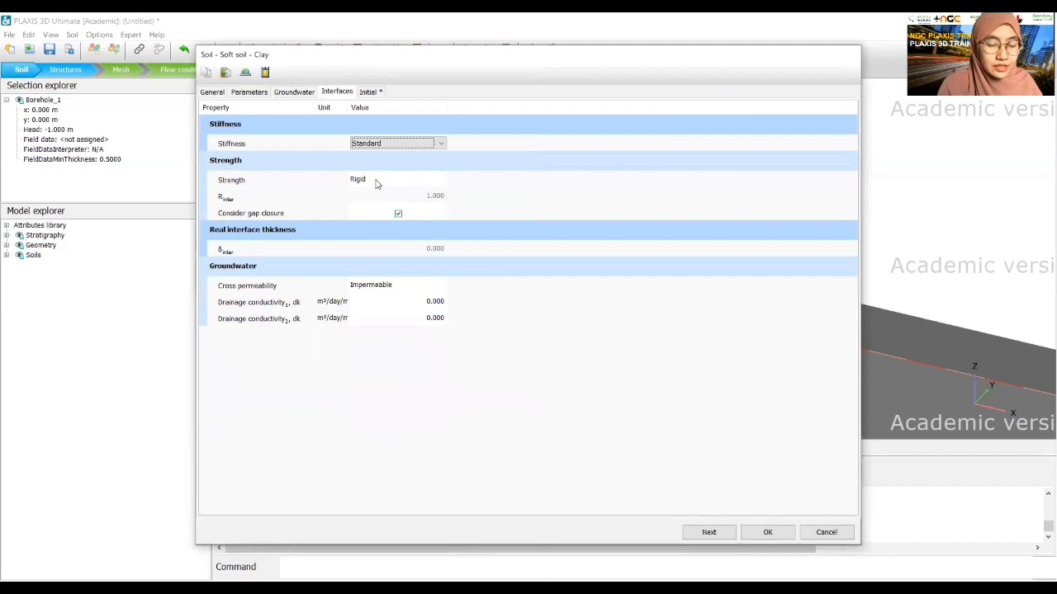
left_click(368, 91)
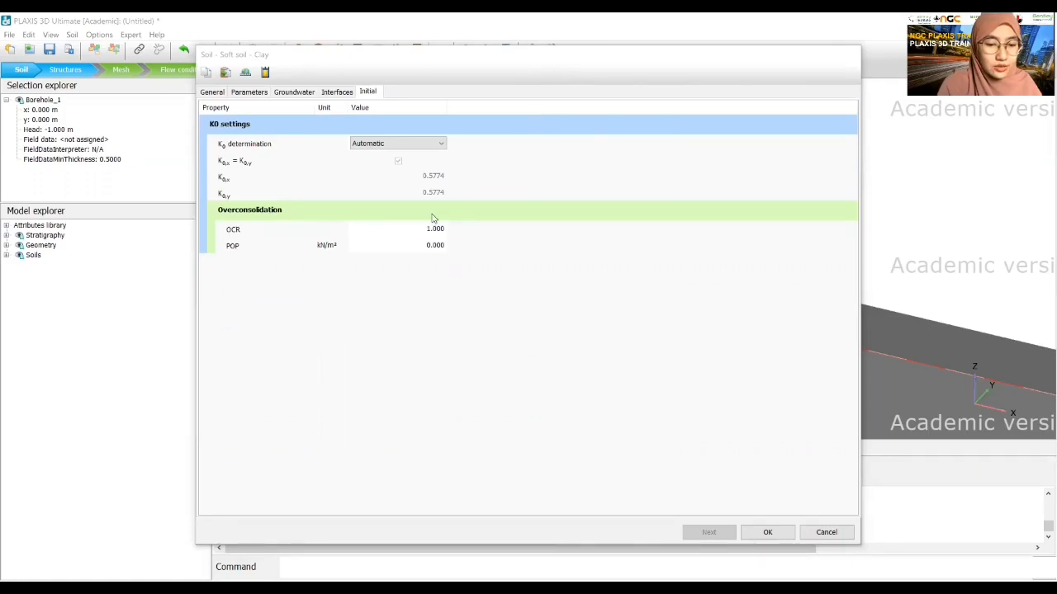
left_click(561, 73)
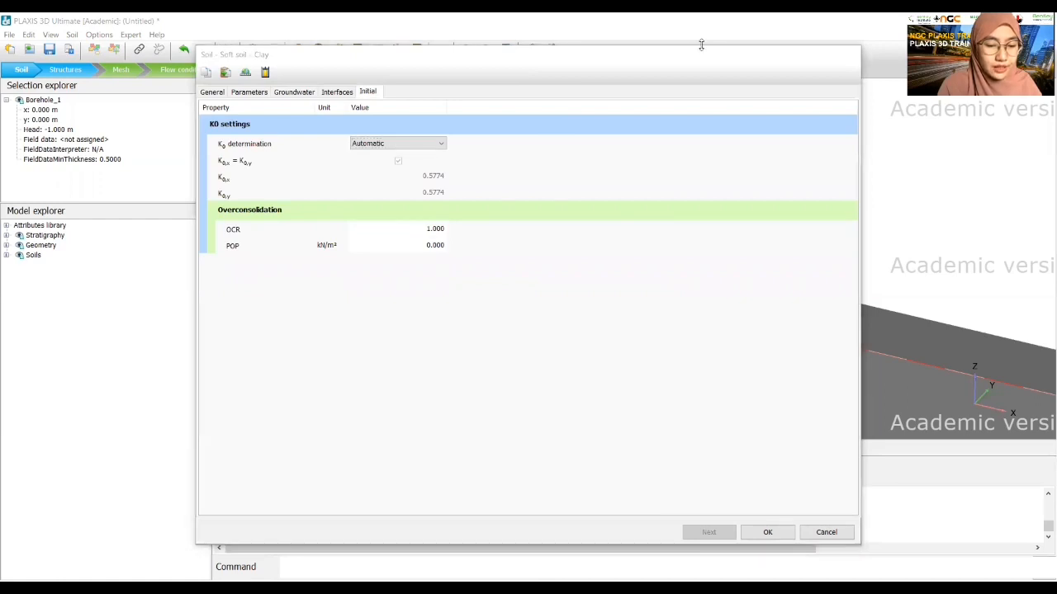
left_click(797, 520)
left_click(776, 536)
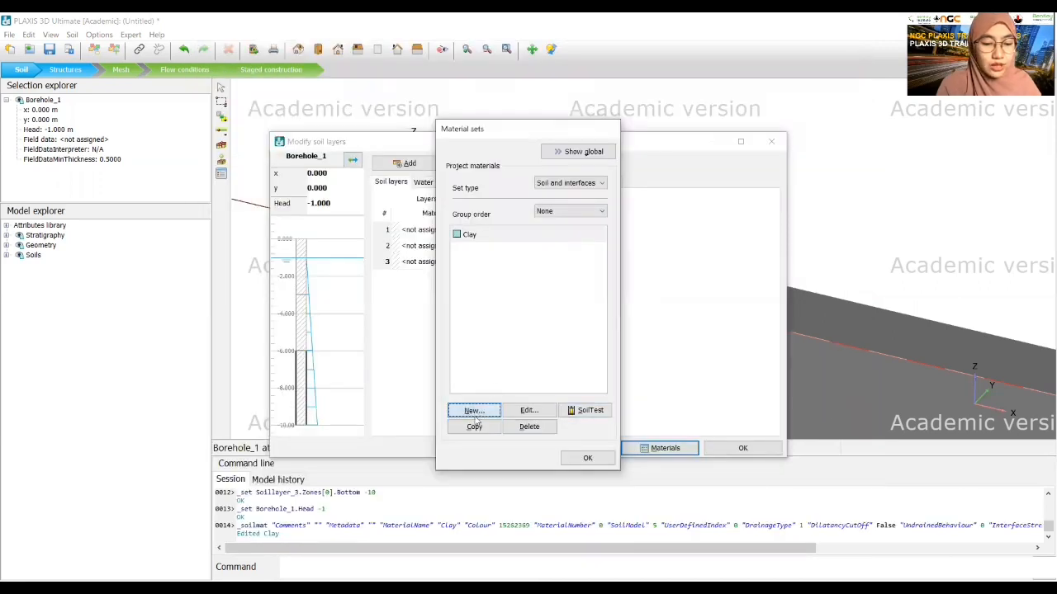
Step: Create a soil material set named Sand with the Hardening soil model
left_click(473, 410)
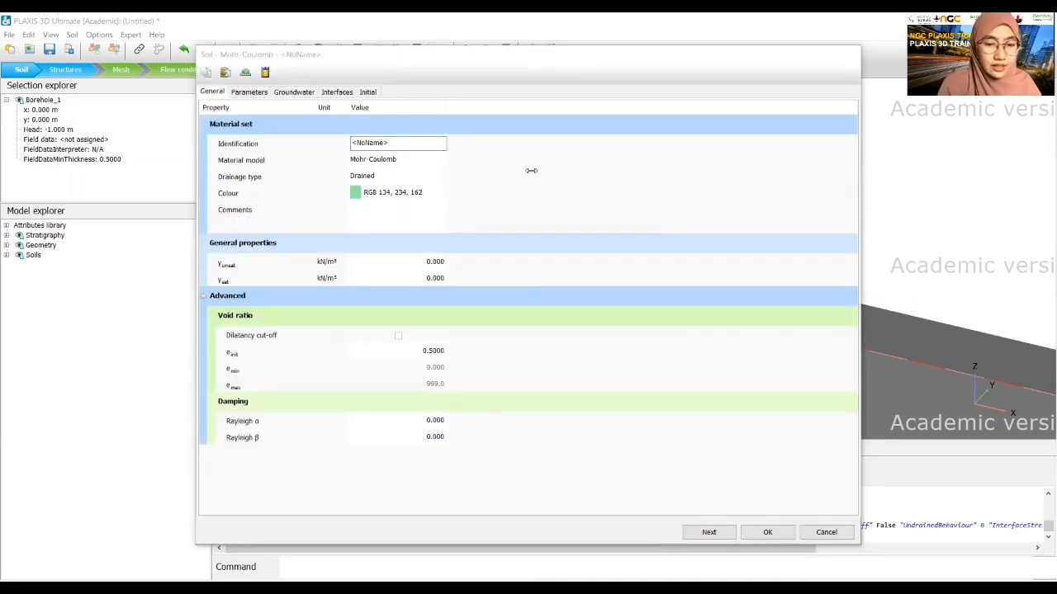
type("Sand")
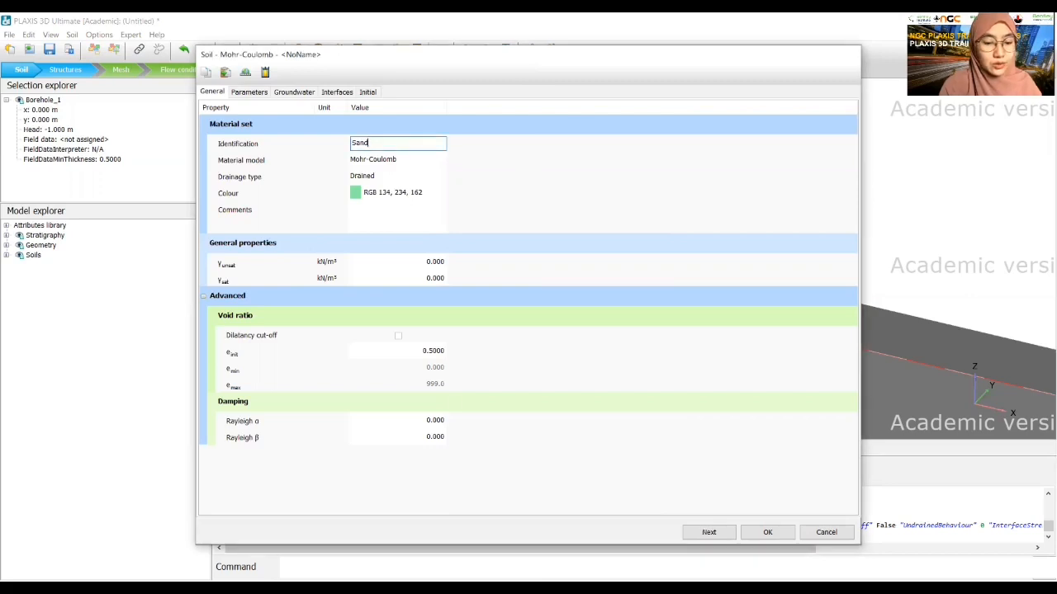
left_click(396, 160)
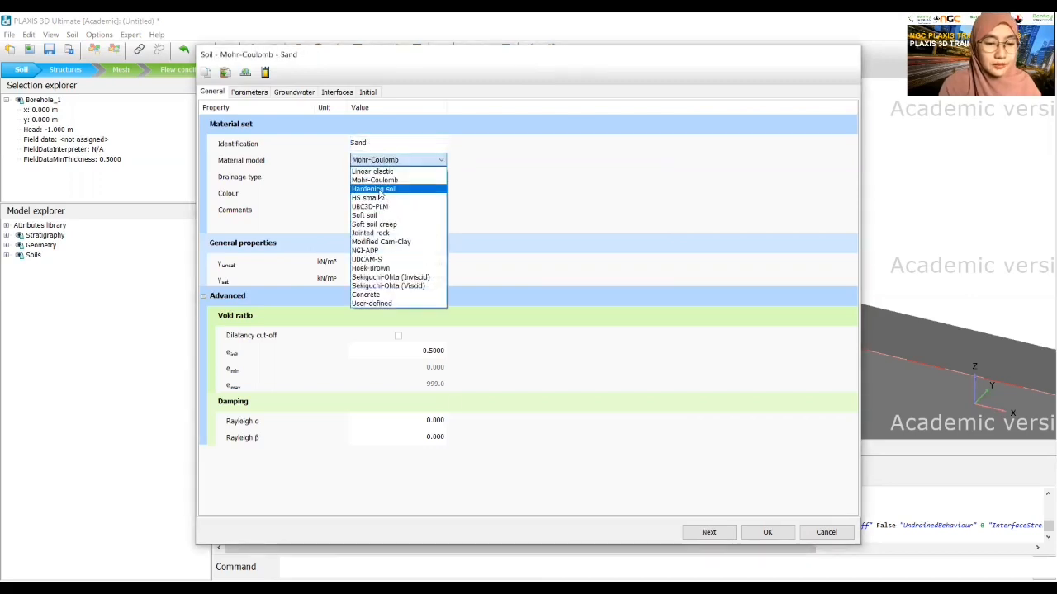
left_click(379, 190)
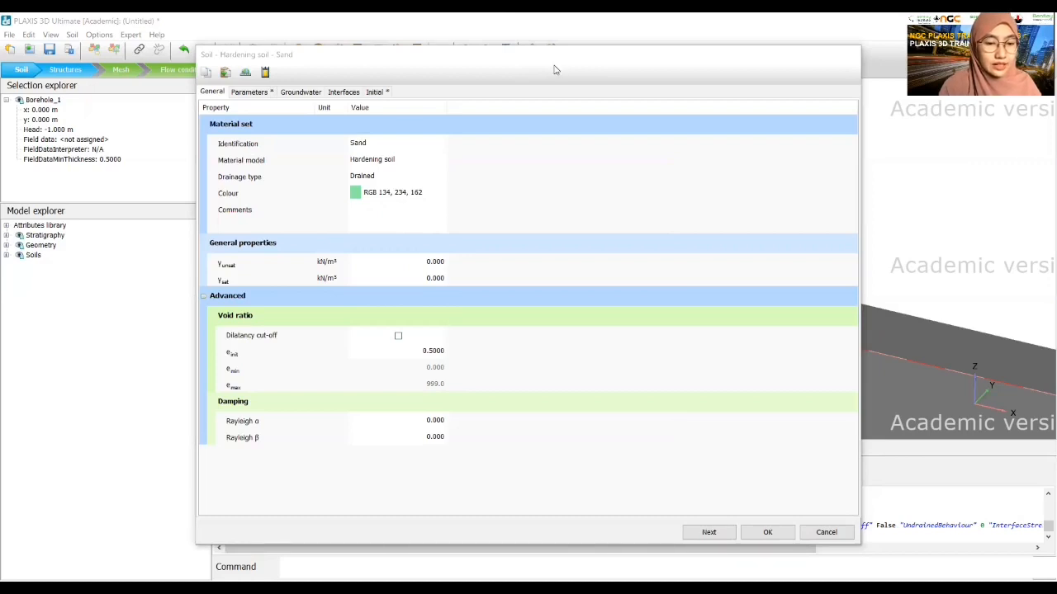
Step: Set the Sand's unsaturated unit weight to 17 kN/m³ and saturated unit weight to 20 kN/m³
left_click(440, 263)
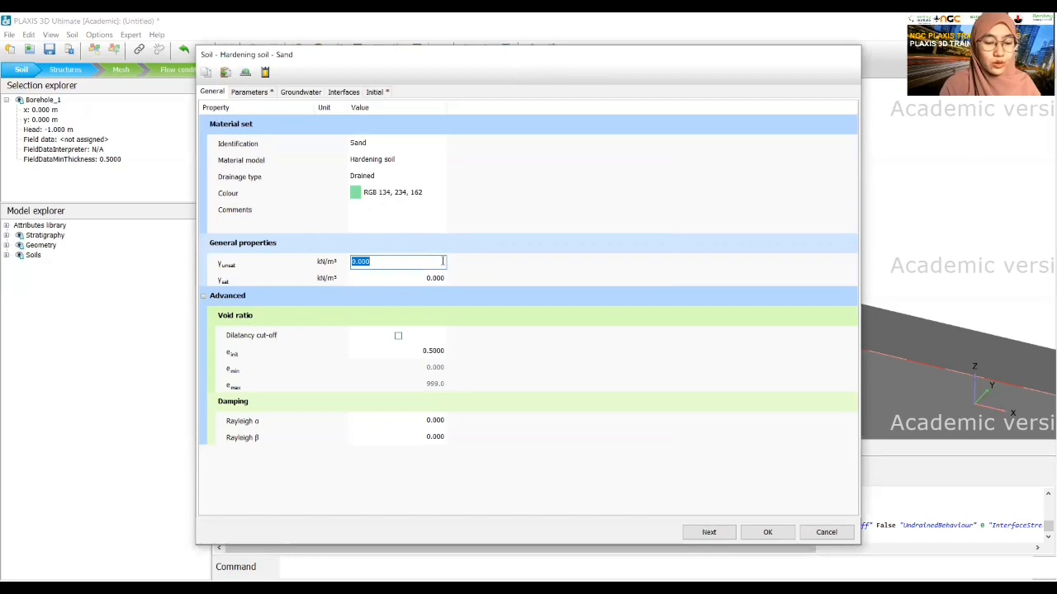
type("17")
key("Tab")
type("20")
key("Return")
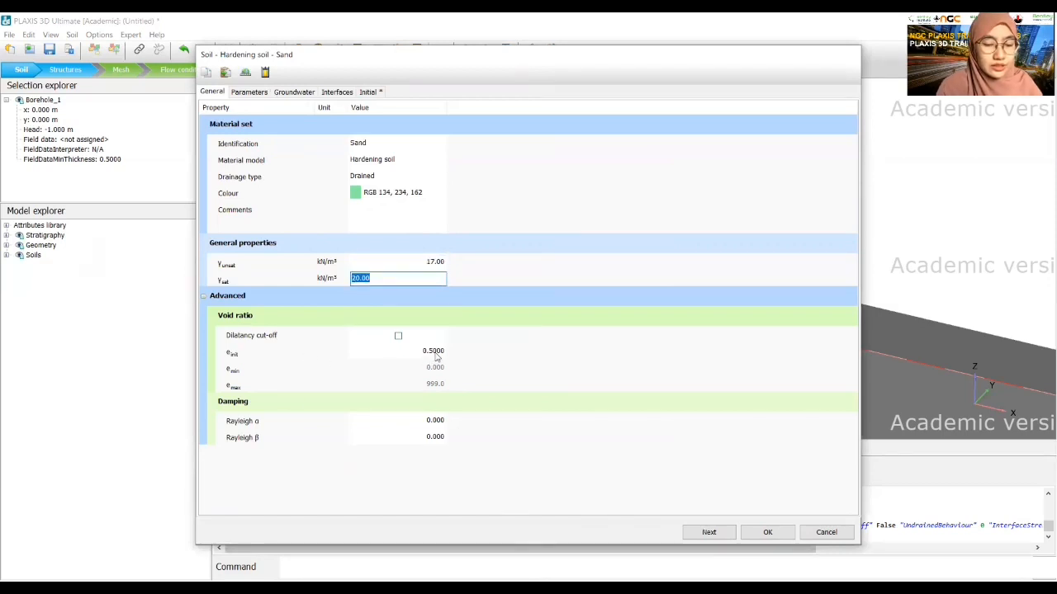
Step: Set the Sand's stiffness E50ref to 35.00E3 kN/m², keeping the other stiffness values as filled in and power m at 0.5
left_click(249, 93)
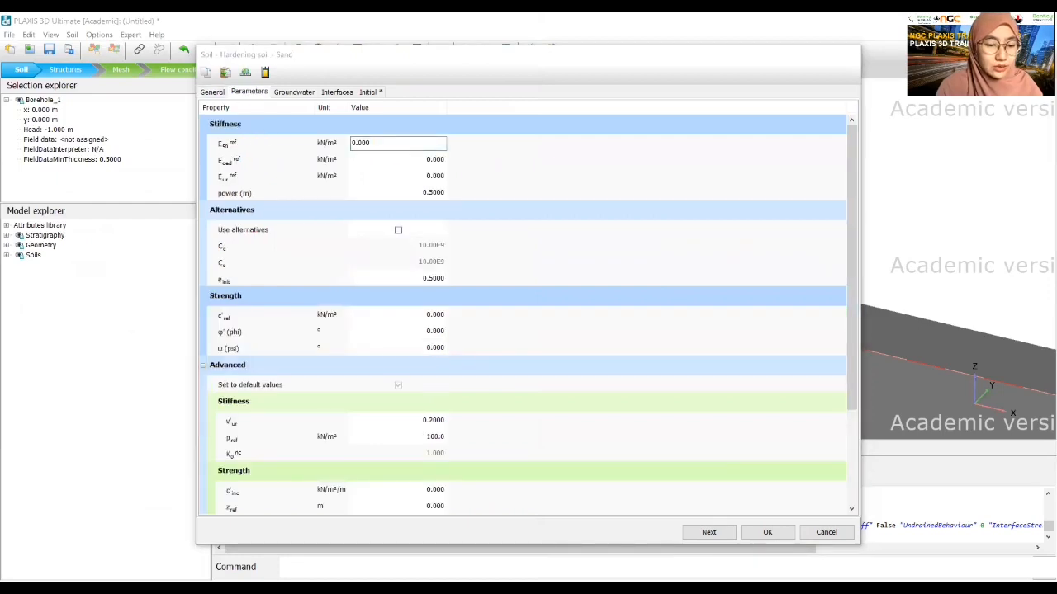
left_click(565, 68)
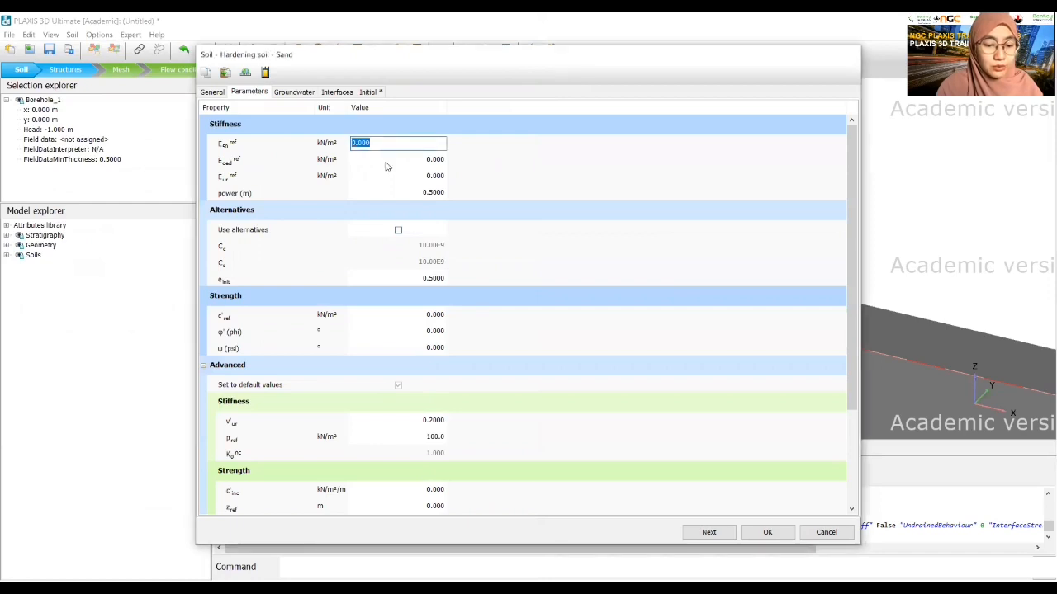
type("3.5e")
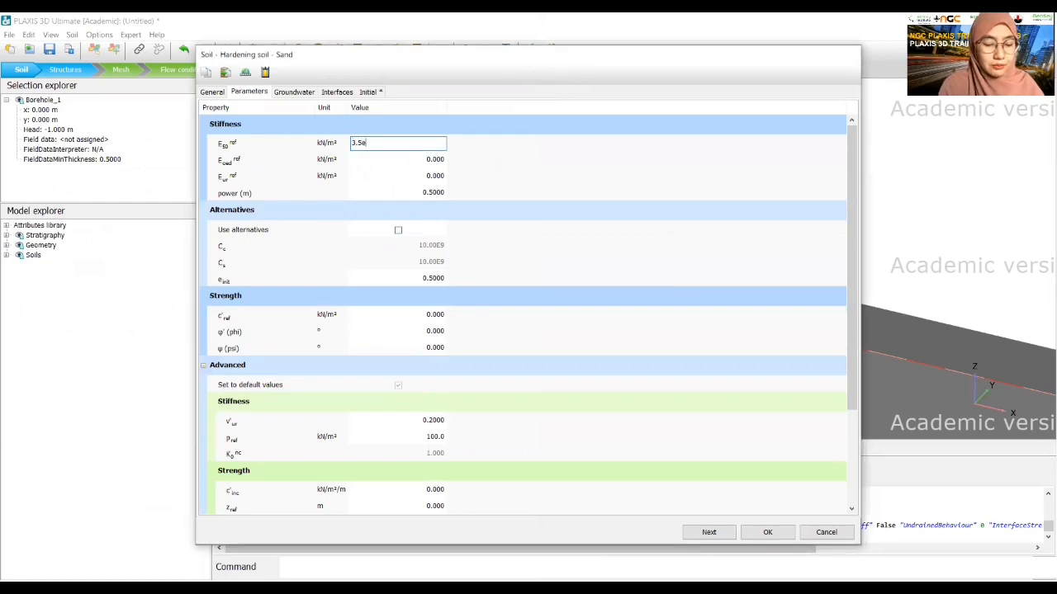
type("3")
key("Tab")
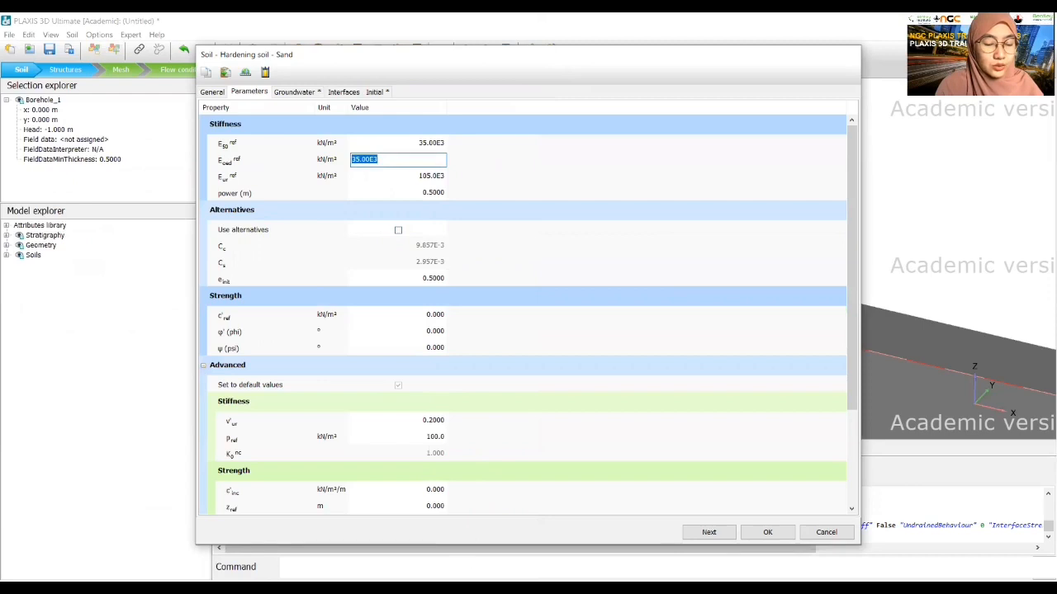
key("alt+Tab")
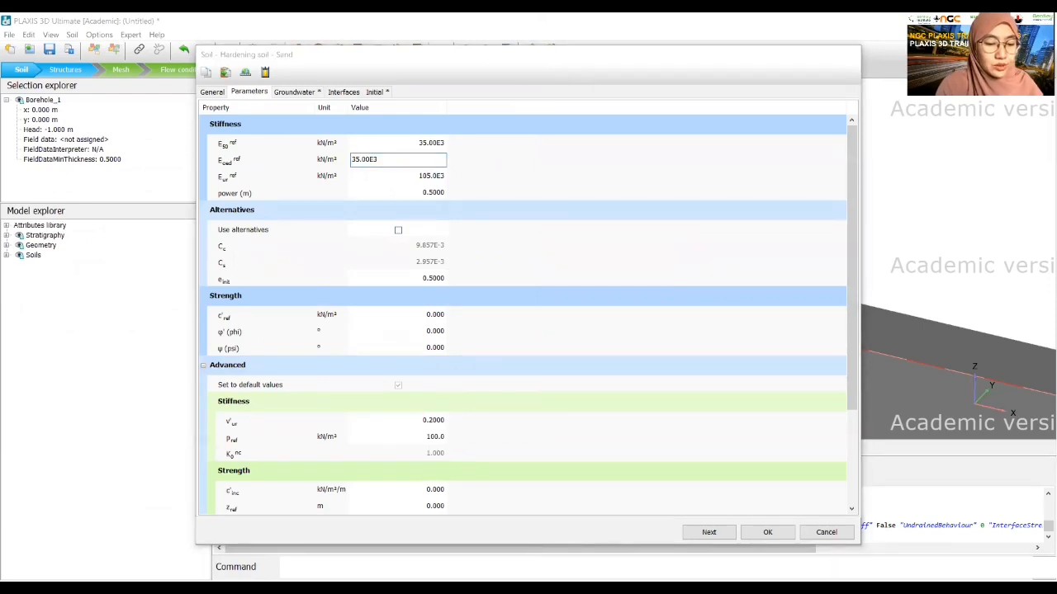
key("alt+Tab")
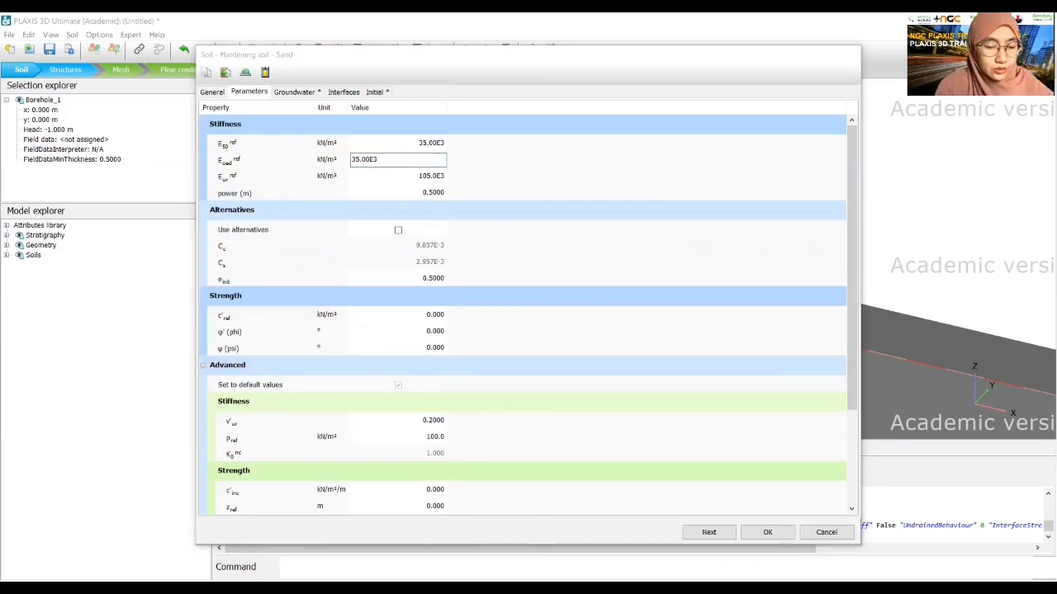
key("alt+Tab")
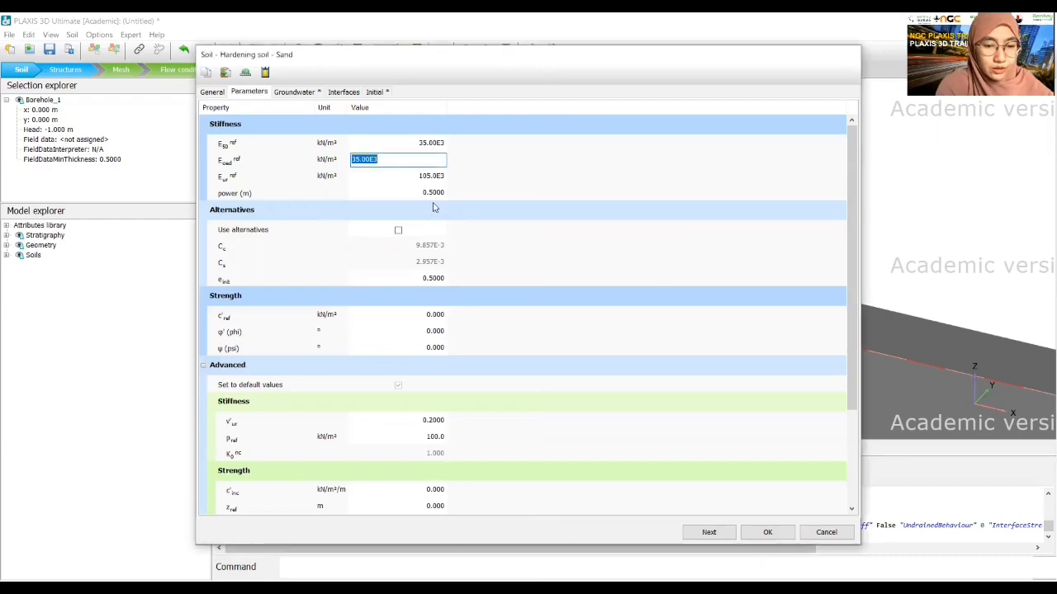
left_click(434, 192)
key("alt+Tab")
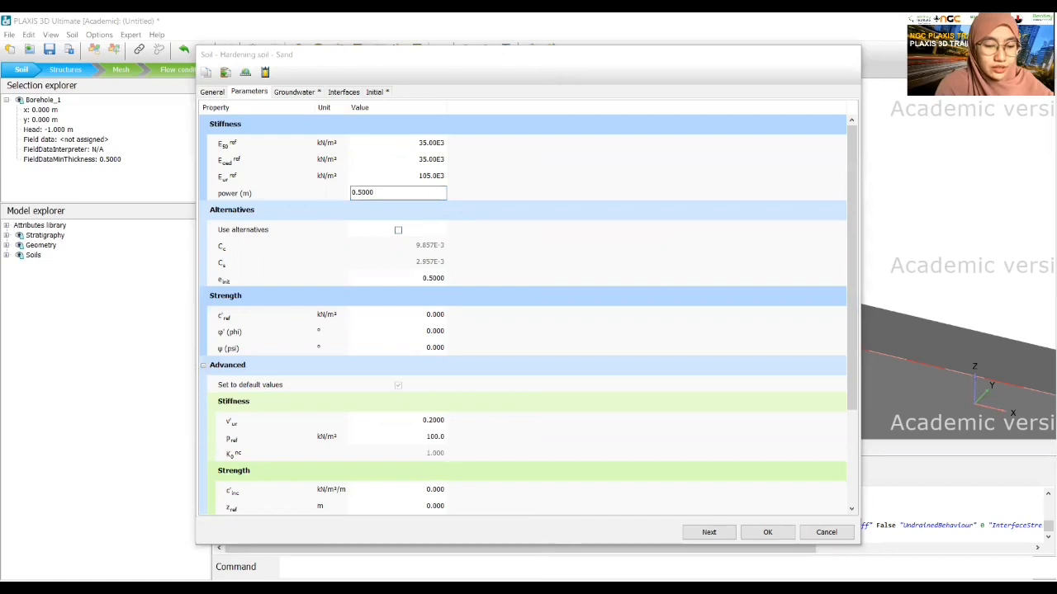
key("alt+Tab")
Step: Set the Sand's strength parameters to cohesion c'ref 0 kN/m², friction angle 33° and dilatancy angle 3°
left_click(428, 315)
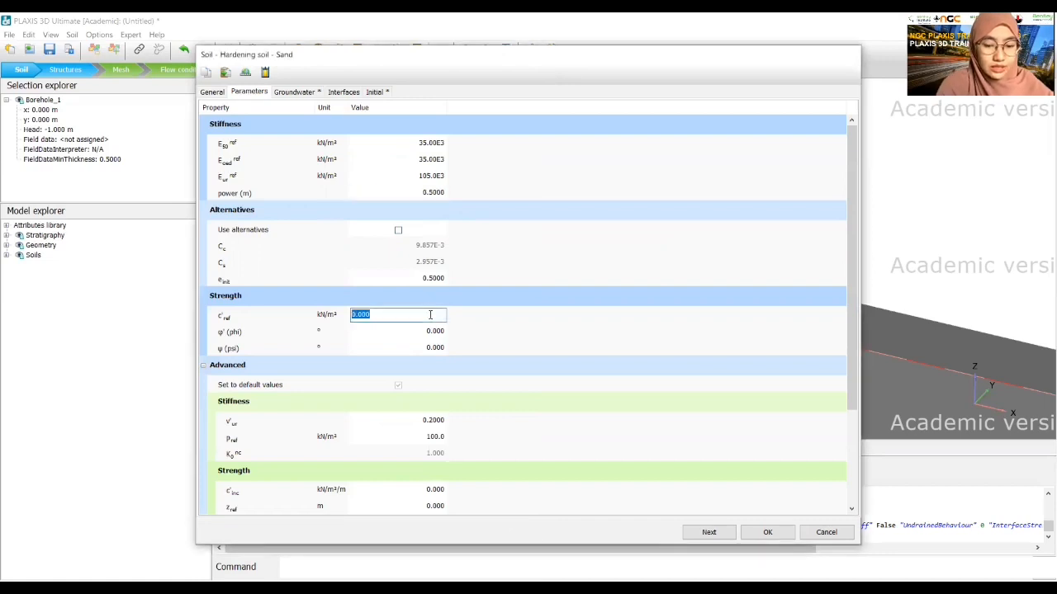
type("0")
key("Return")
type("33")
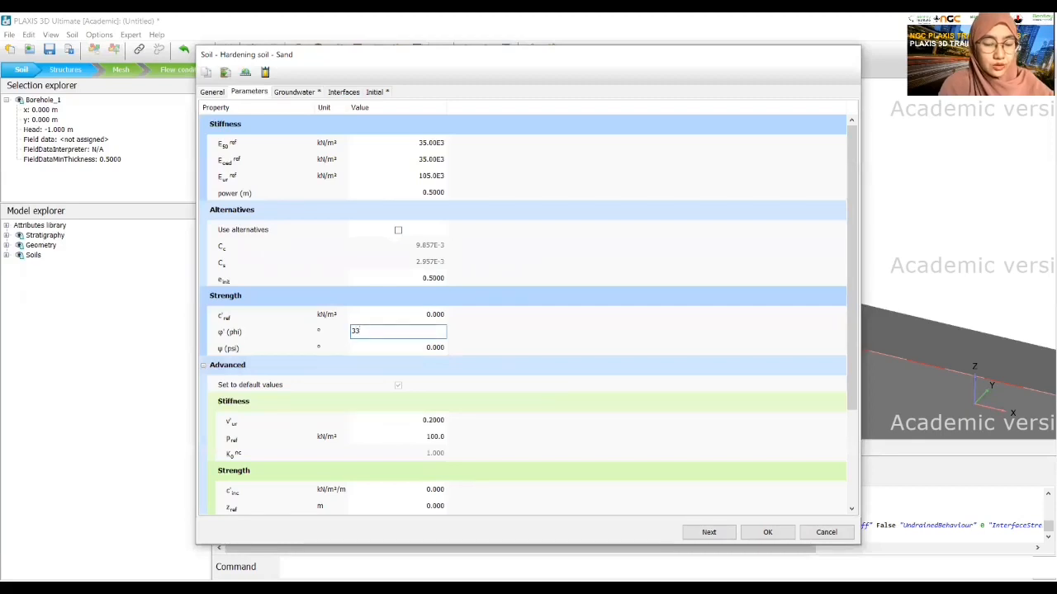
key("Return")
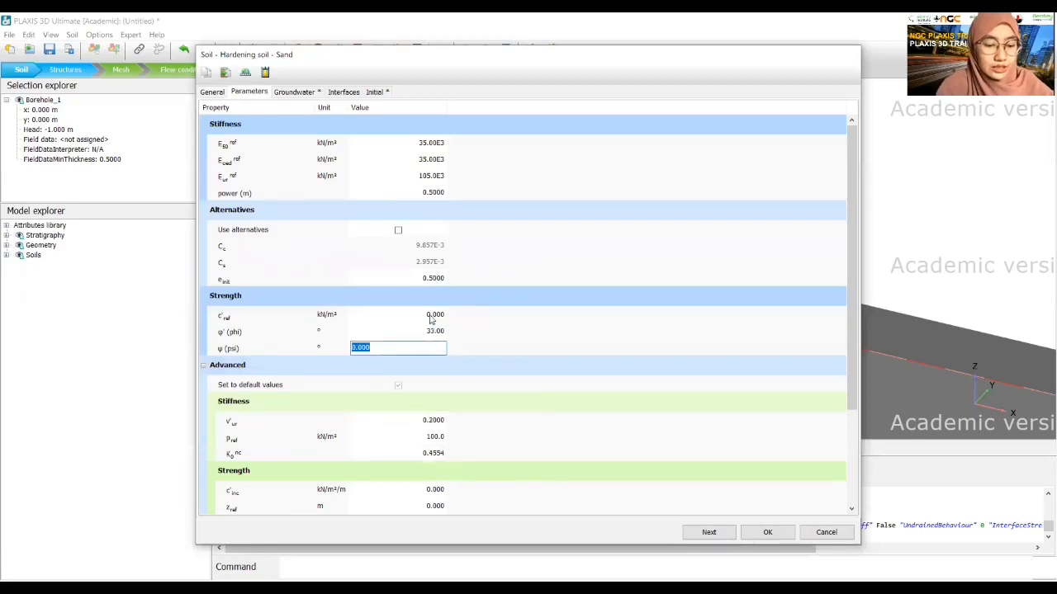
type("3")
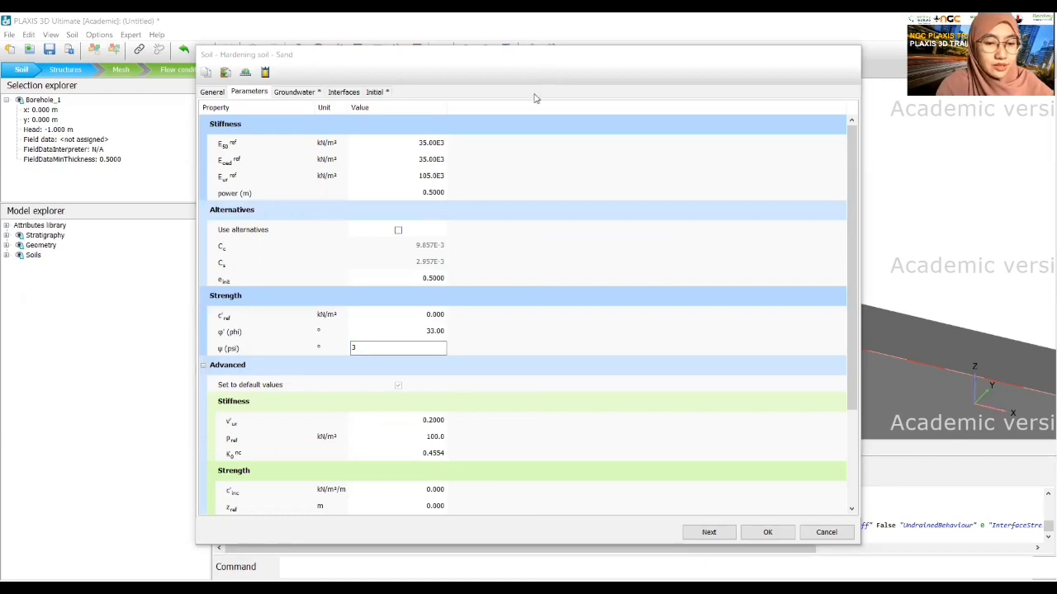
Step: Set the Sand's groundwater data set to USDA
left_click(292, 91)
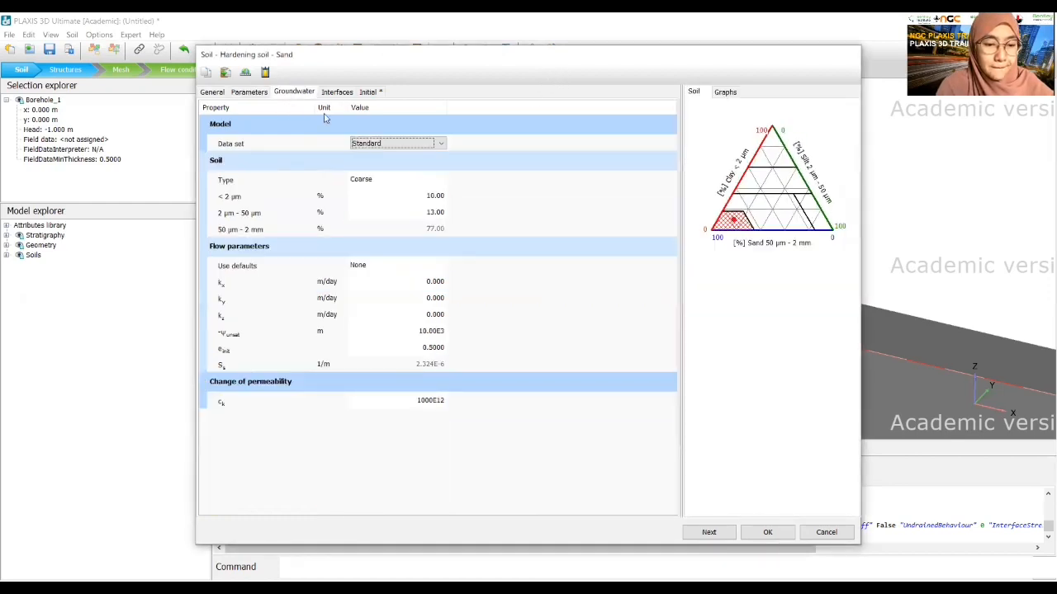
left_click(393, 144)
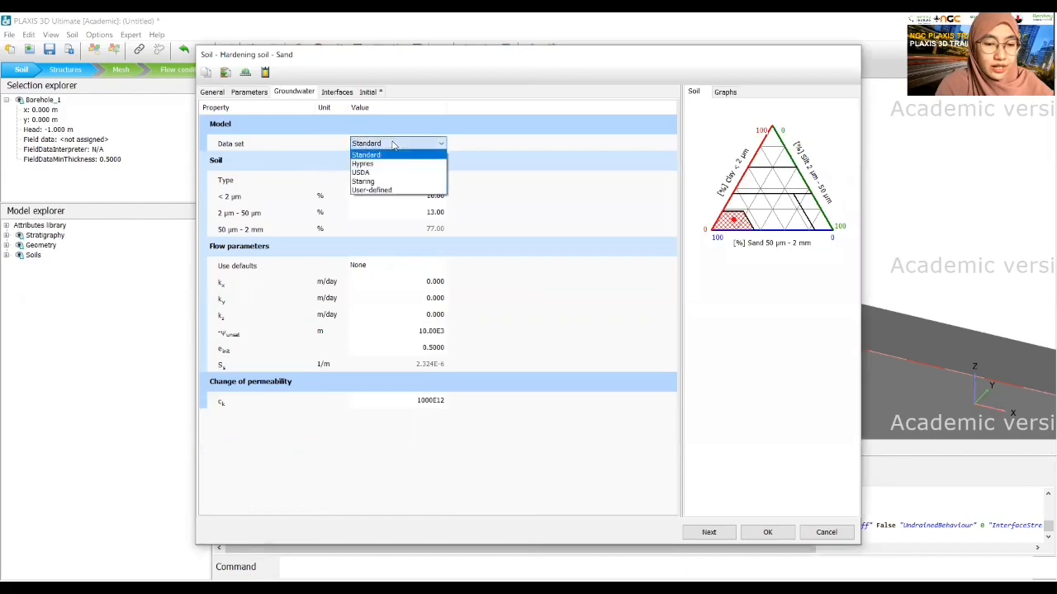
left_click(368, 172)
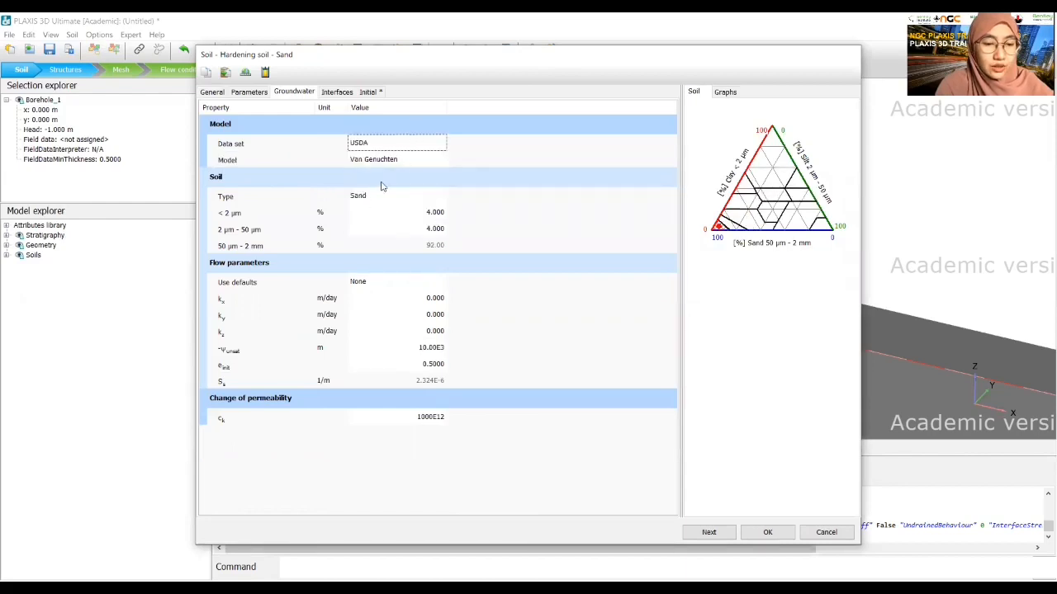
Step: Set the Sand's flow parameters to use defaults from the data set
left_click(496, 588)
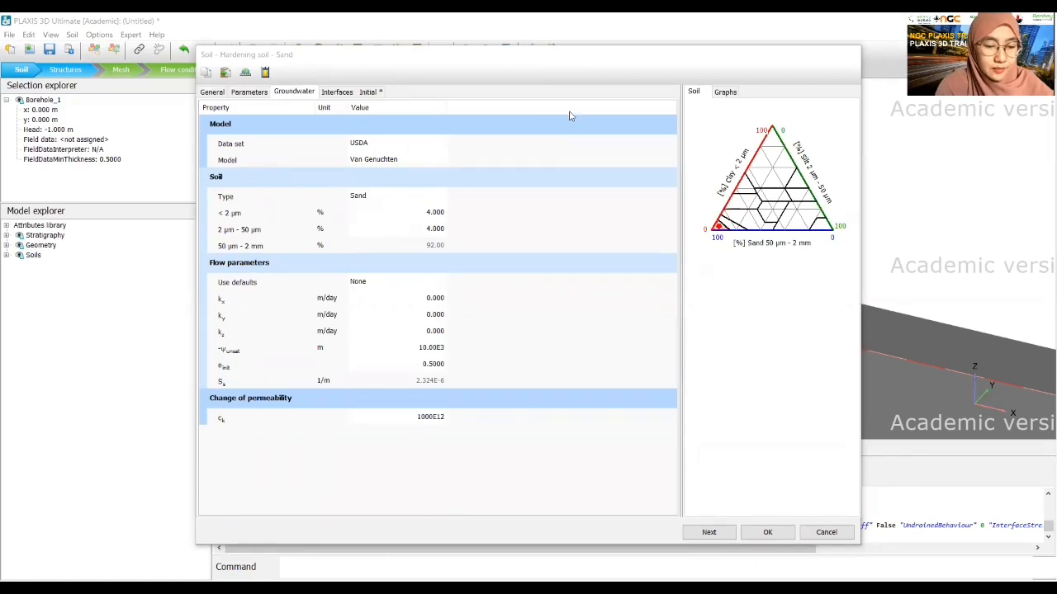
left_click(423, 226)
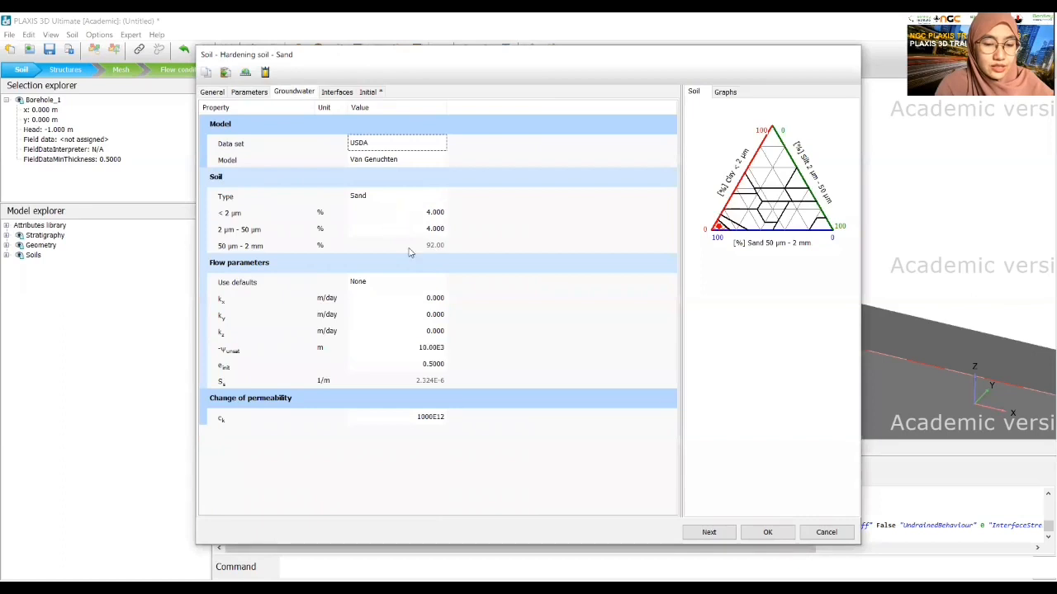
left_click(396, 588)
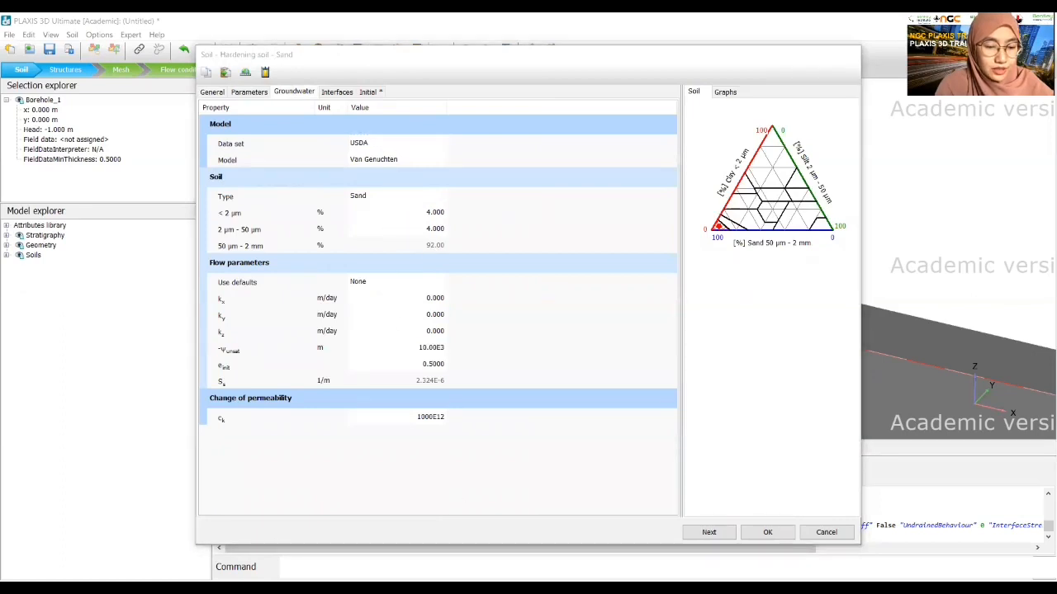
left_click(397, 285)
left_click(396, 283)
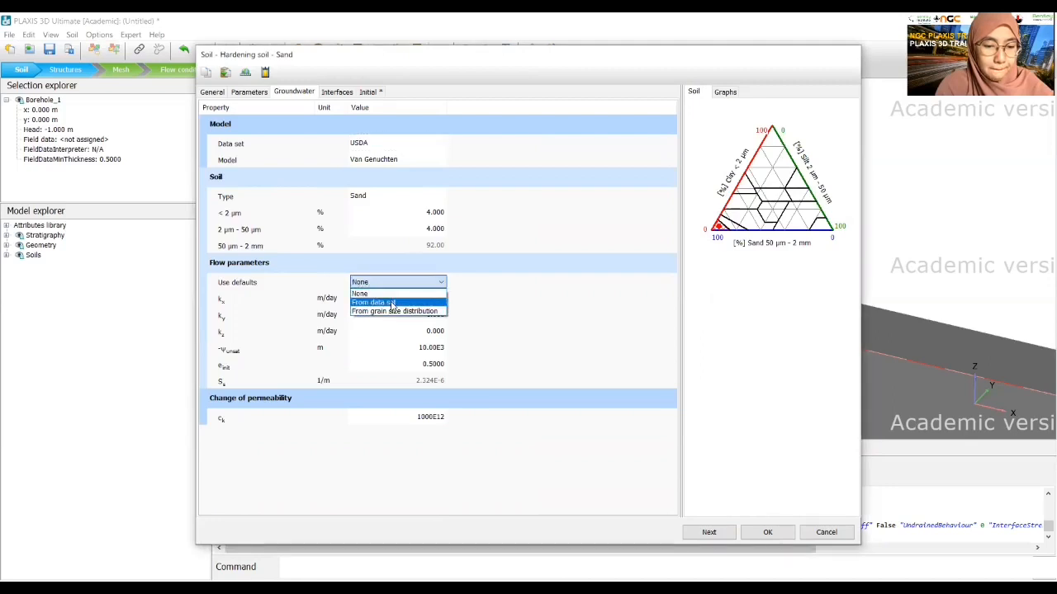
left_click(388, 292)
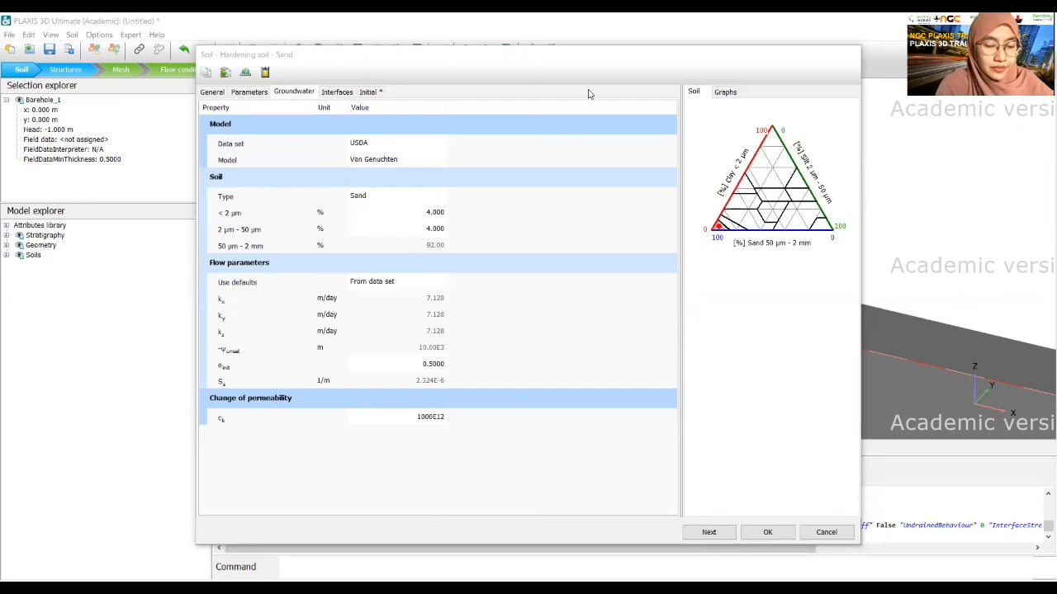
Step: Set the Sand's change of permeability ck to 1E15
left_click(429, 455)
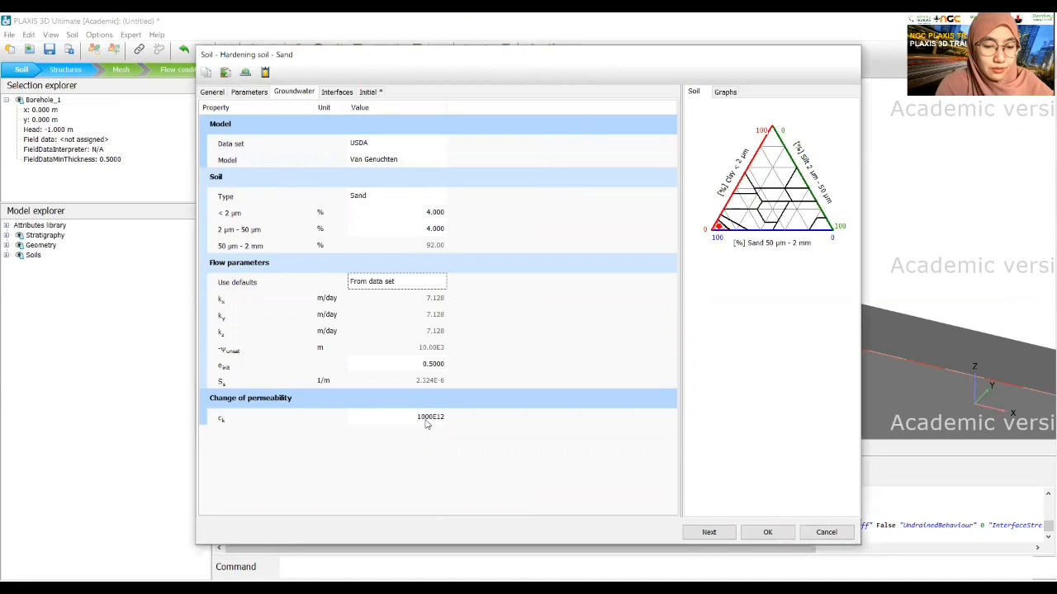
left_click(427, 419)
type("1E15")
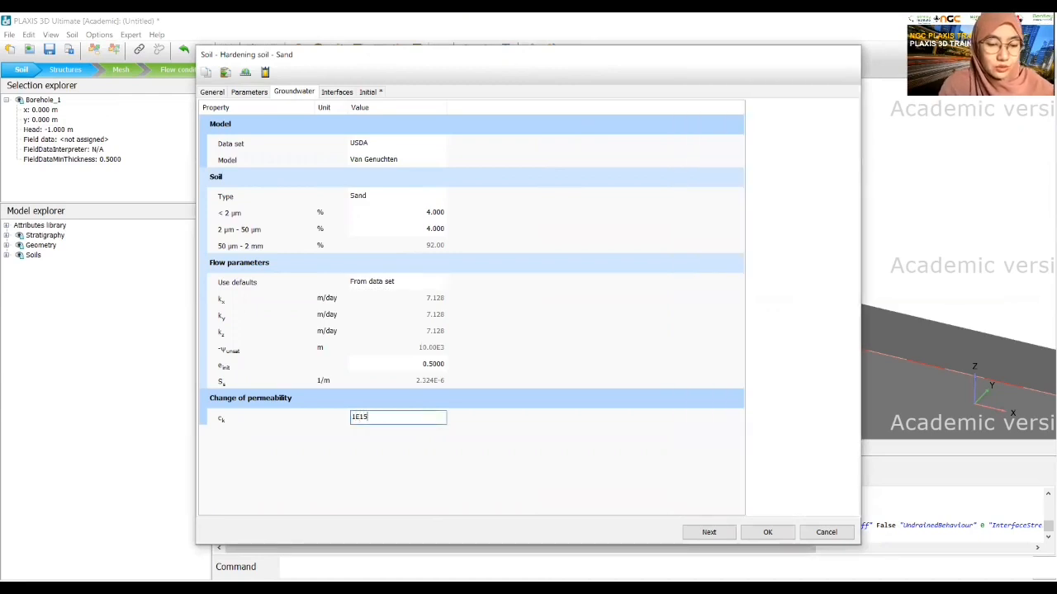
key("Tab")
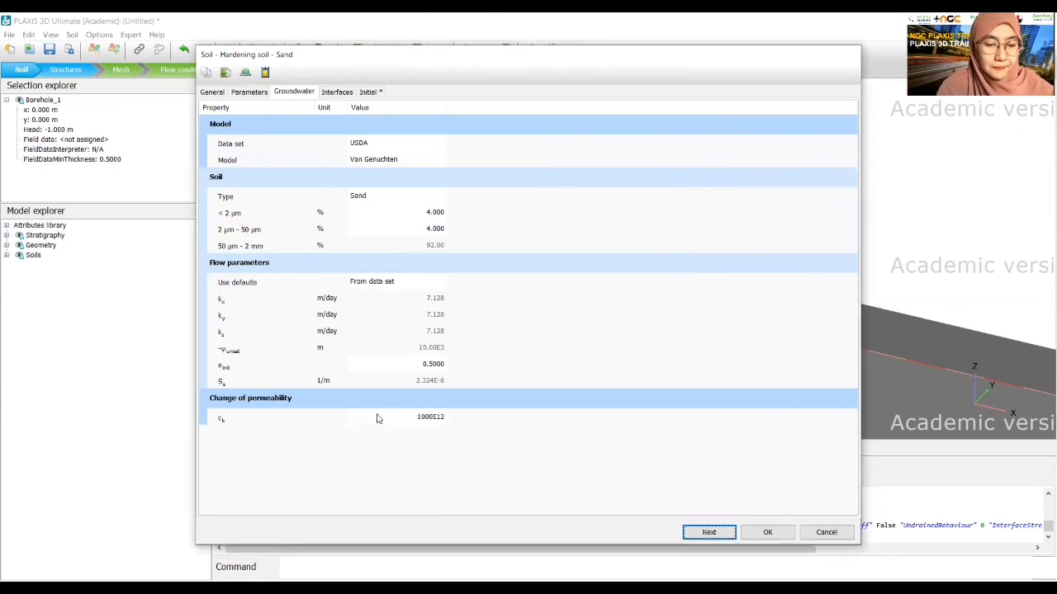
Step: Keep the Sand's interface strength Rigid and K0 determination Automatic, and save the material set
left_click(340, 92)
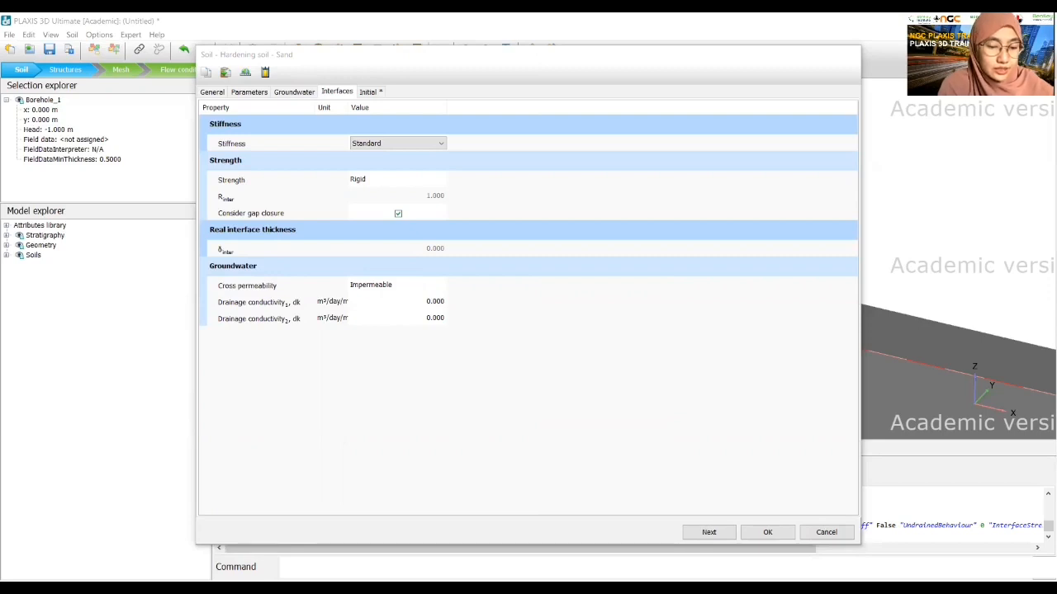
left_click(373, 95)
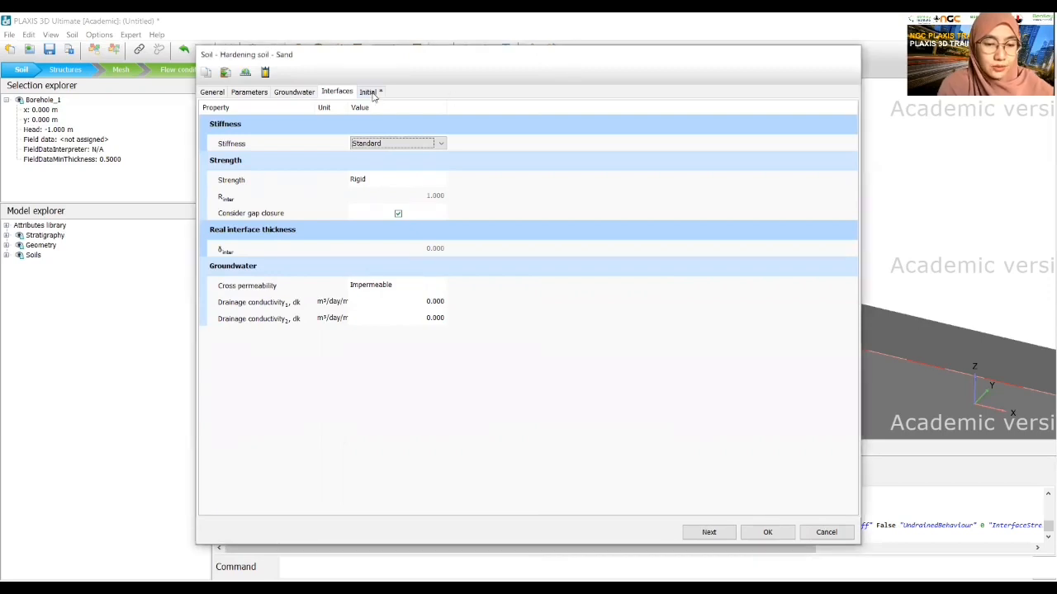
left_click(373, 94)
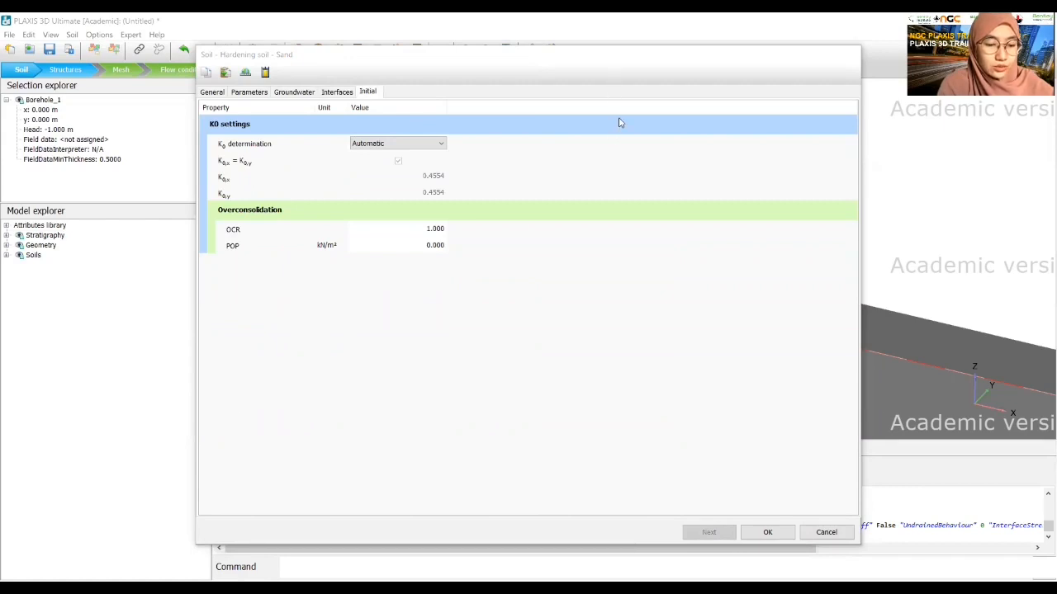
left_click(512, 104)
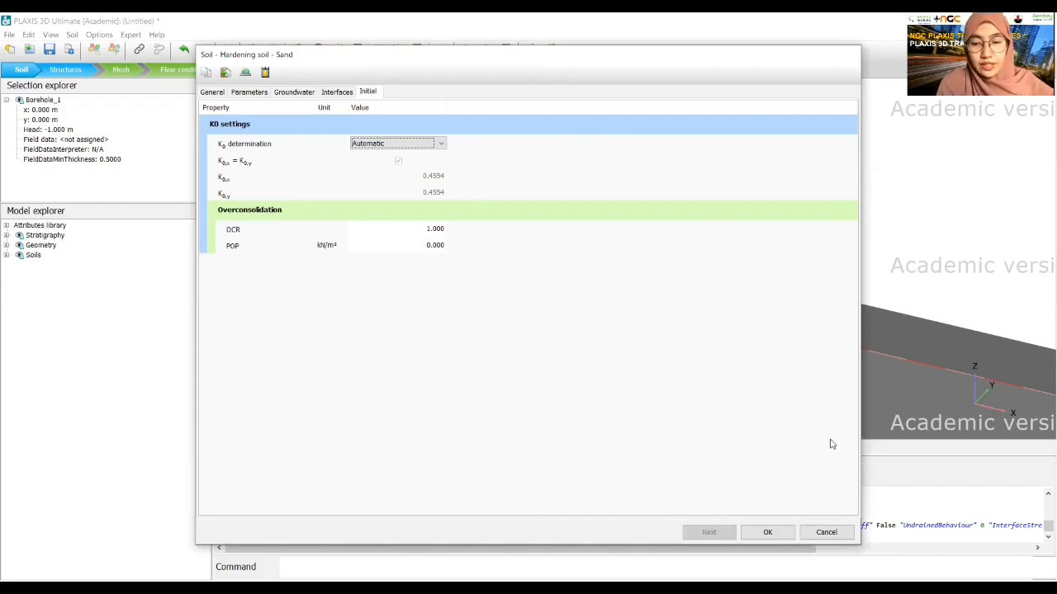
left_click(767, 532)
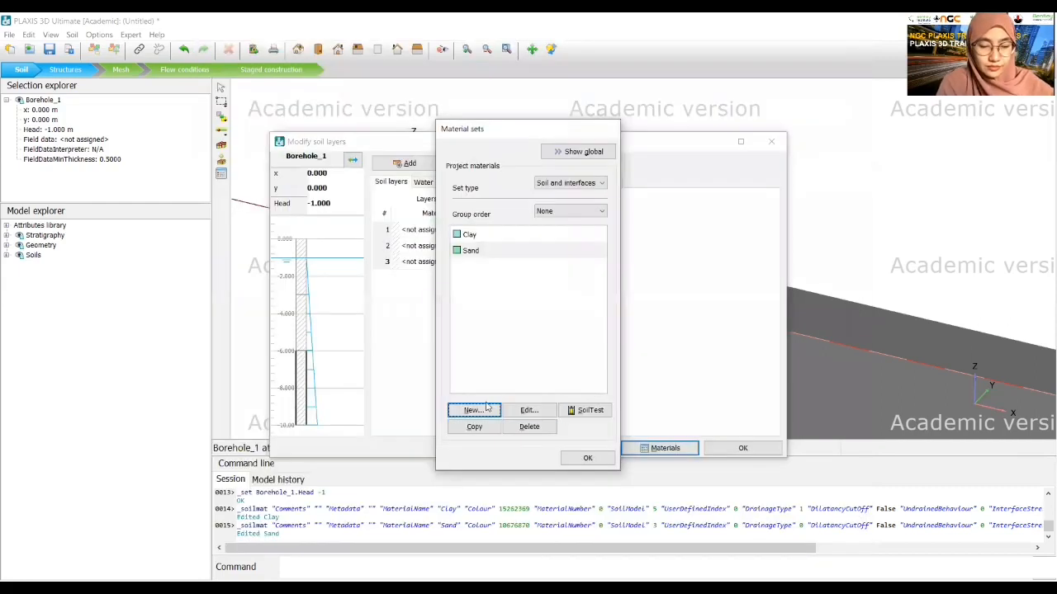
Step: Create a soil material set named Peat with the Soft soil model and Undrained (A) drainage type
left_click(474, 411)
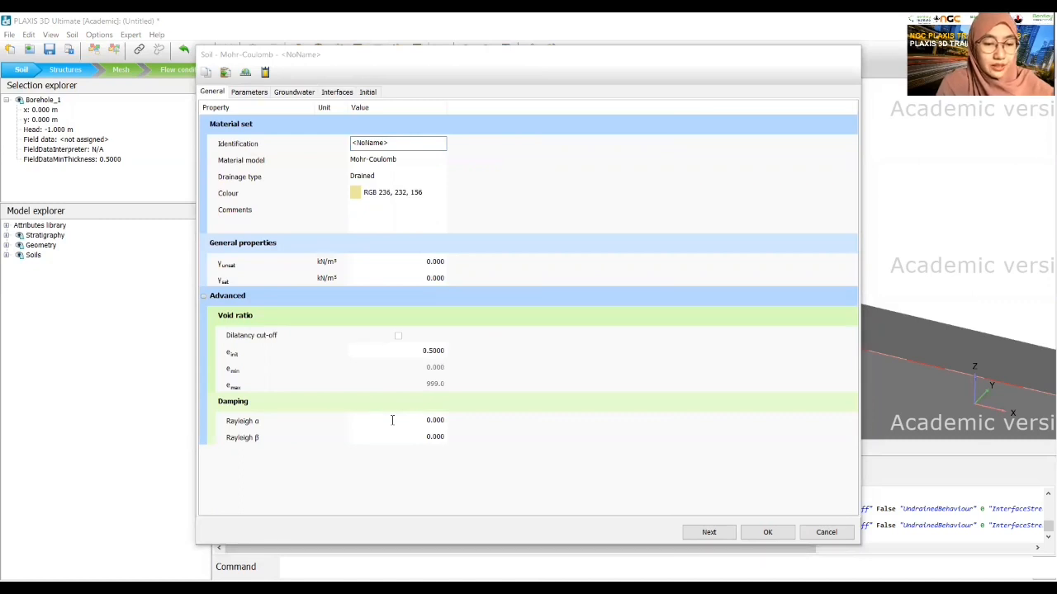
type("Peat")
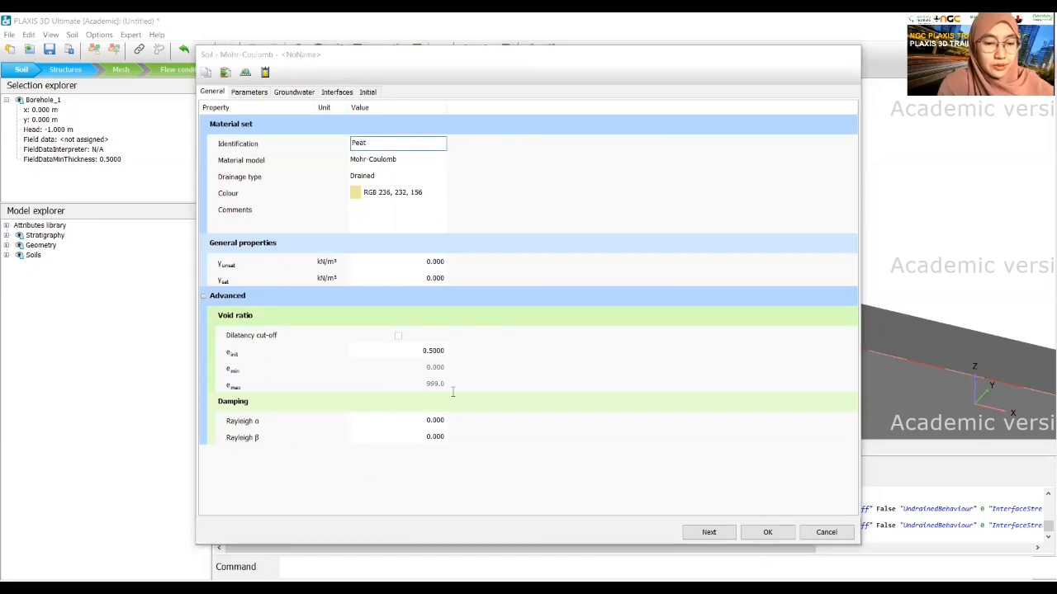
left_click(396, 160)
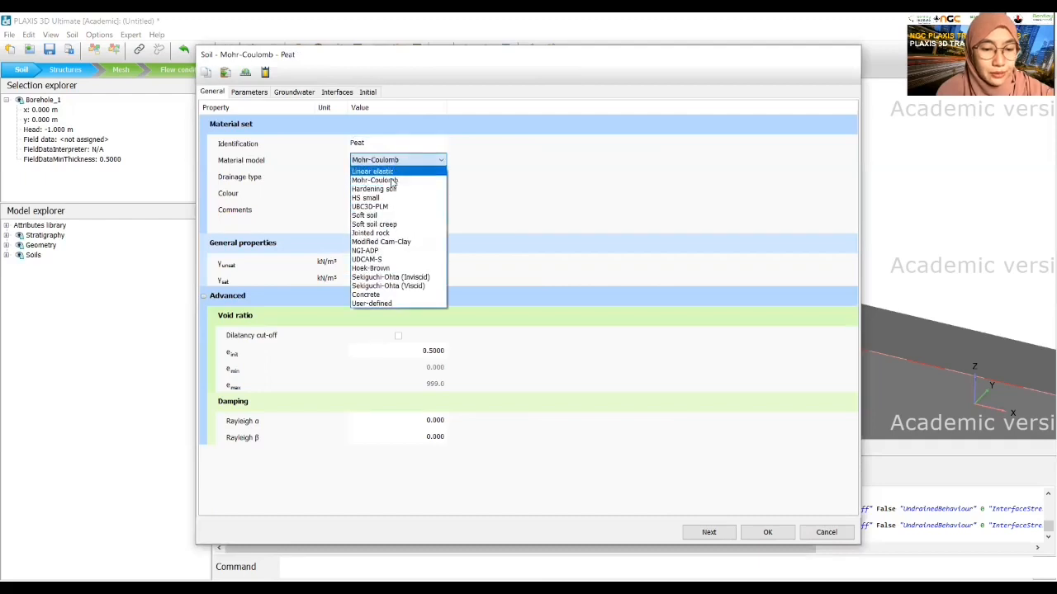
left_click(386, 218)
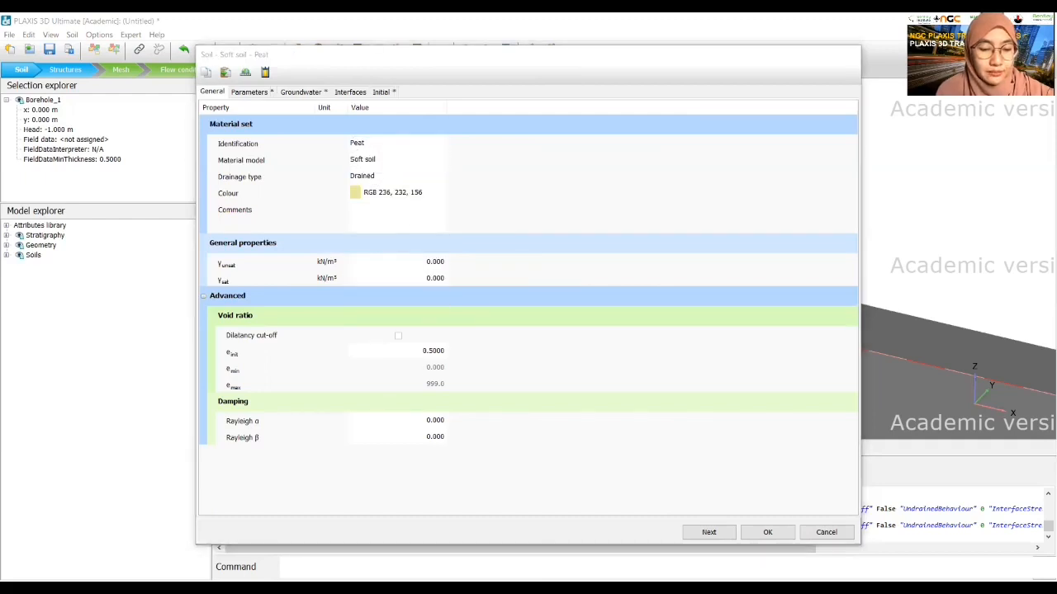
left_click(397, 183)
left_click(396, 176)
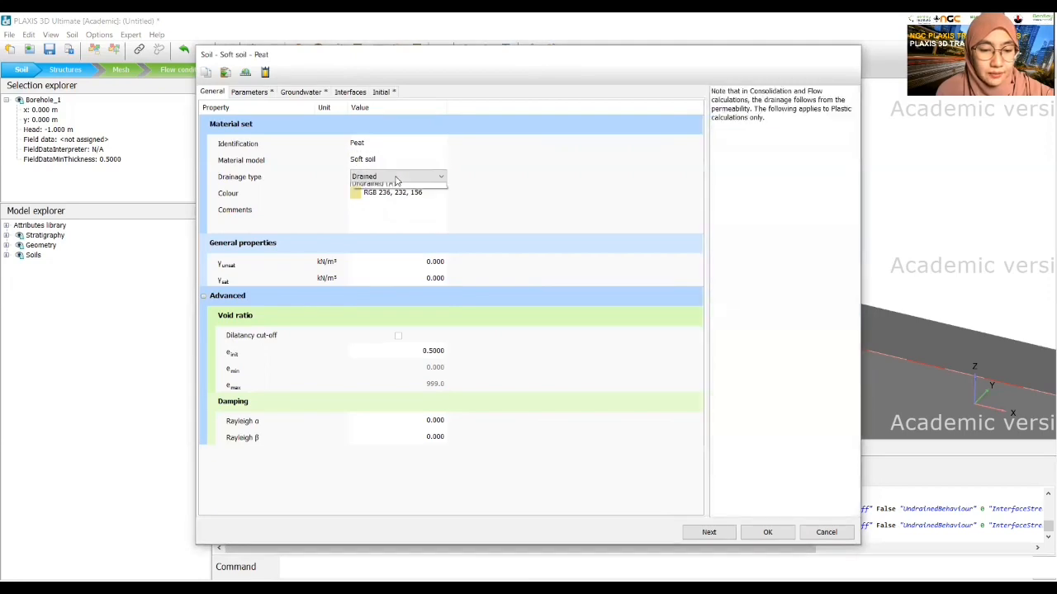
left_click(394, 198)
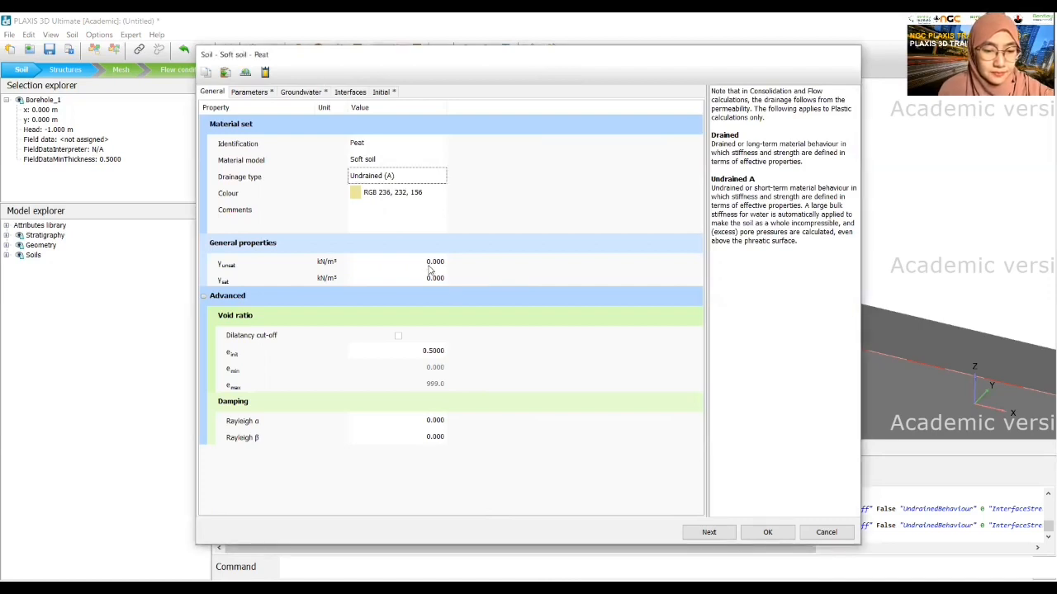
Step: Set the Peat's unsaturated unit weight to 8 kN/m³, saturated unit weight to 12 kN/m³ and initial void ratio to 2
left_click(398, 262)
type("9")
key("BackSpace")
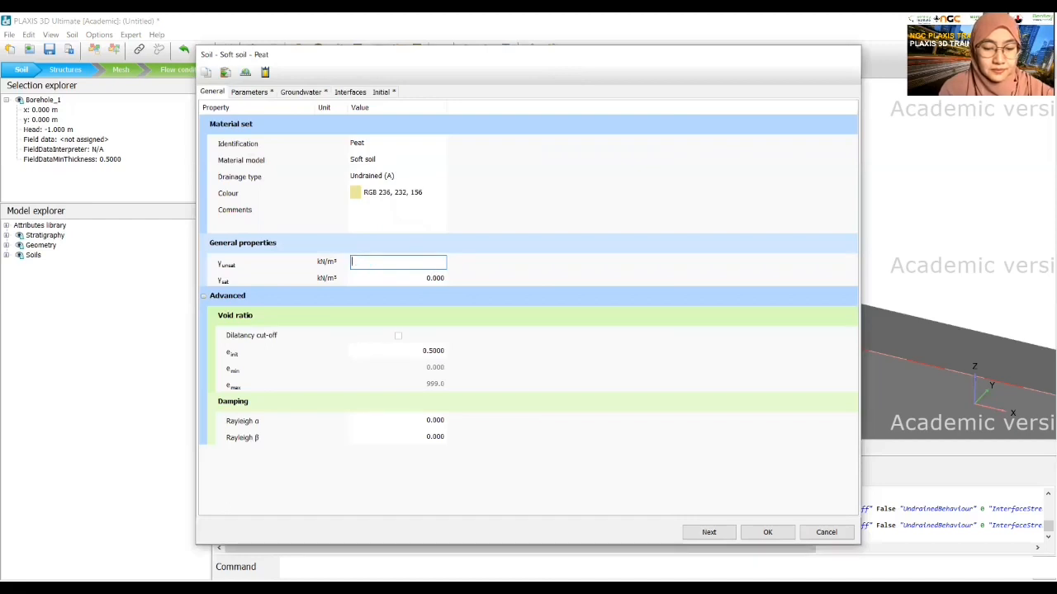
type("8")
key("Tab")
type("12")
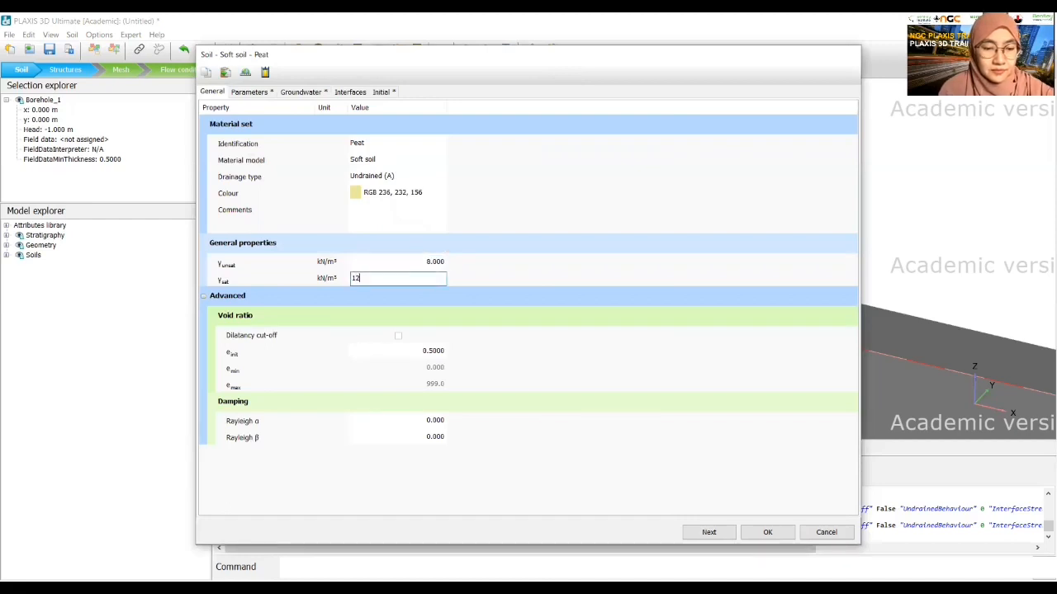
key("alt+Tab")
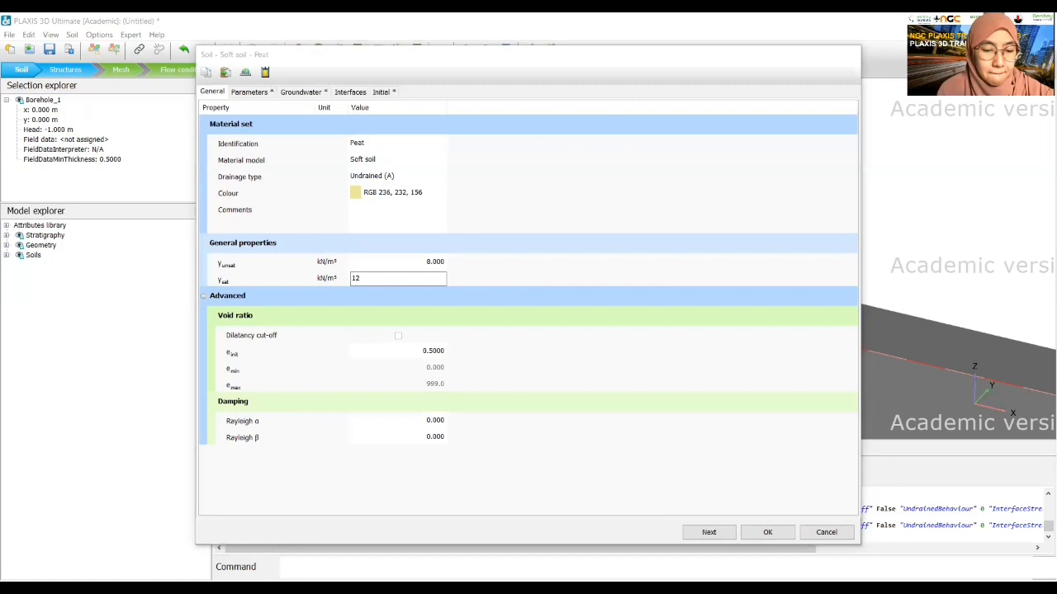
left_click(429, 352)
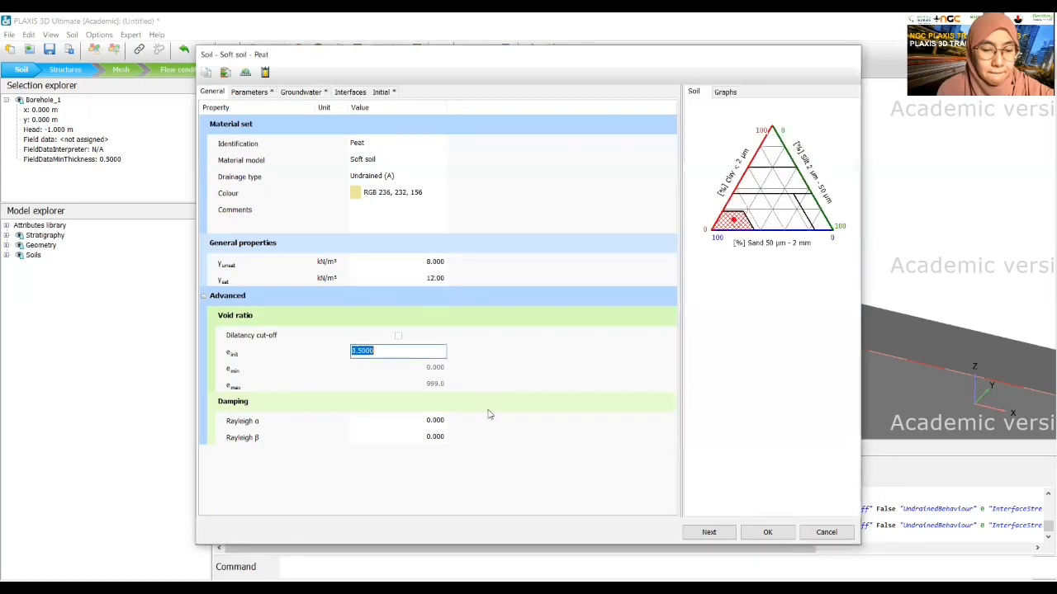
type("2")
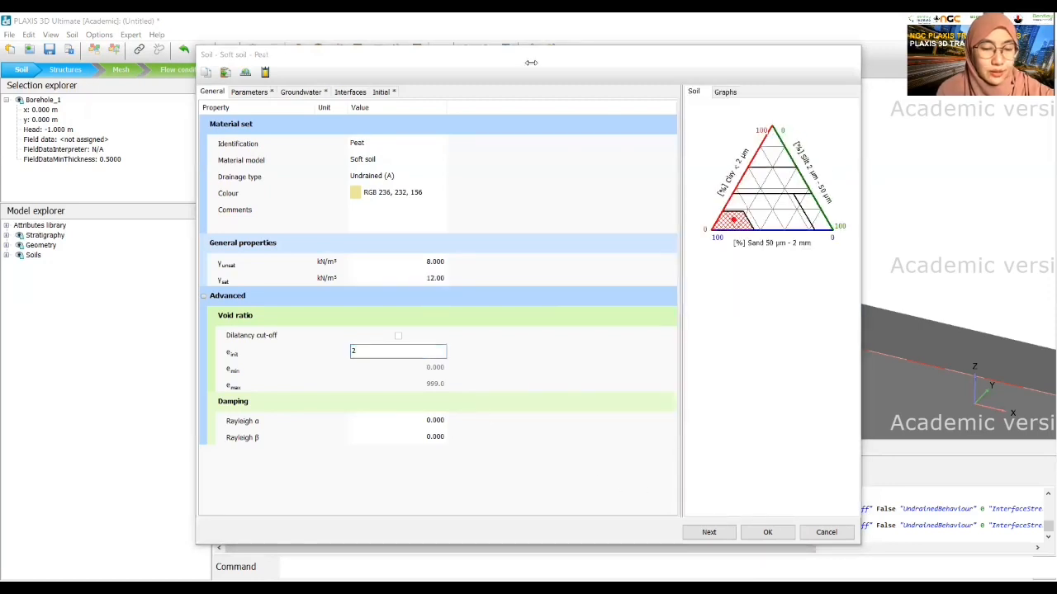
Step: Set the Peat's stiffness parameters to λ* 0.15 and κ* 0.03
left_click(242, 92)
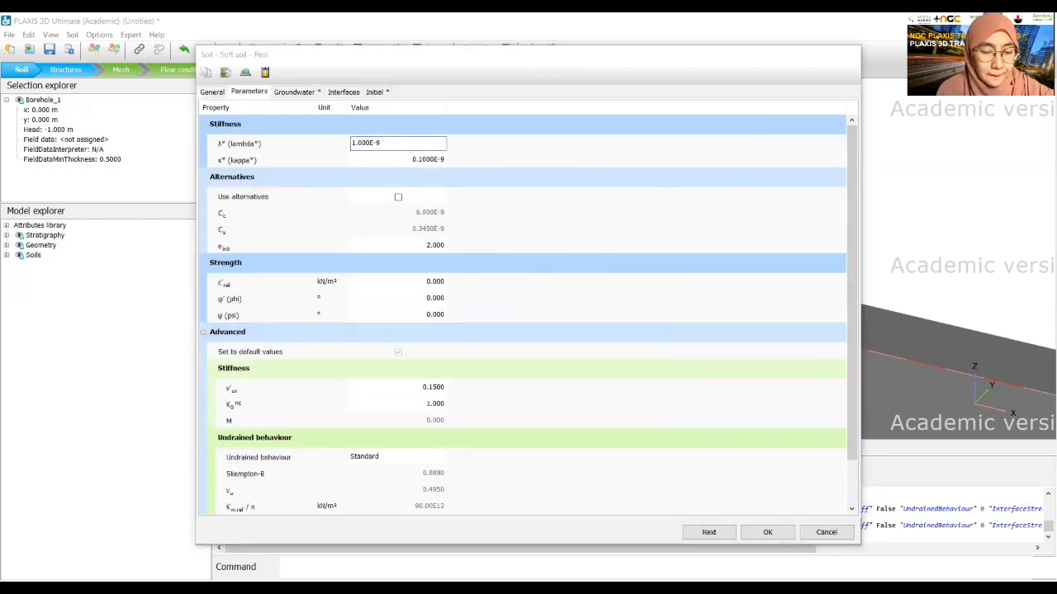
key("alt+Tab")
type("0.15")
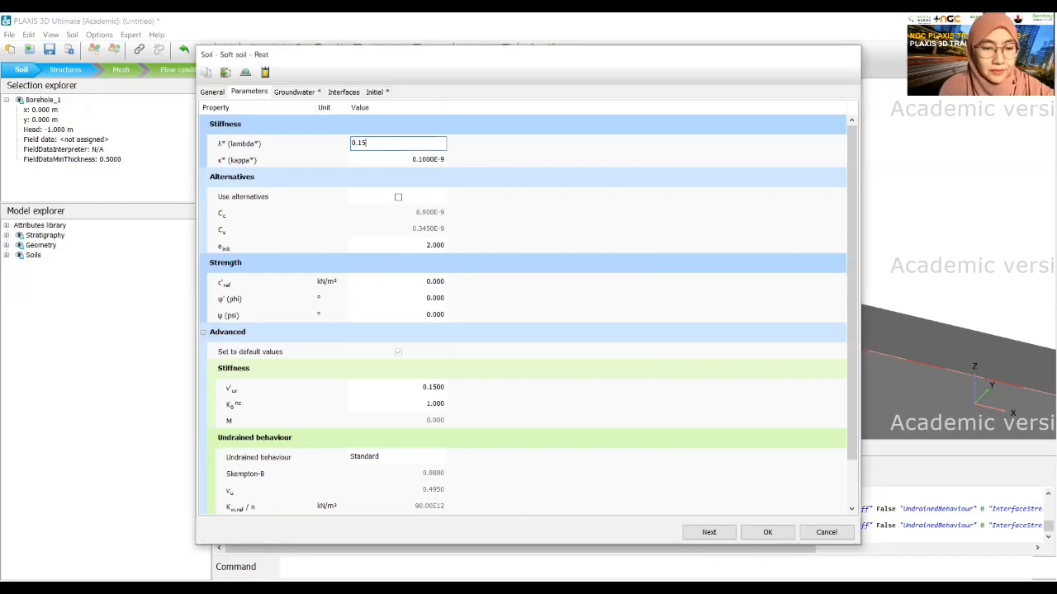
key("Tab")
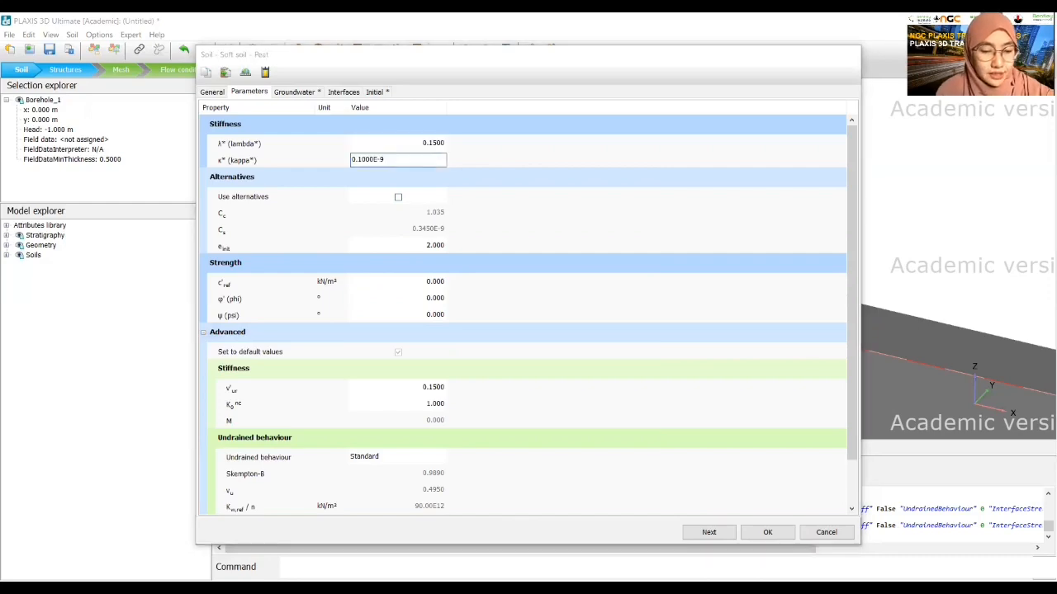
key("alt+Tab")
type("0.03")
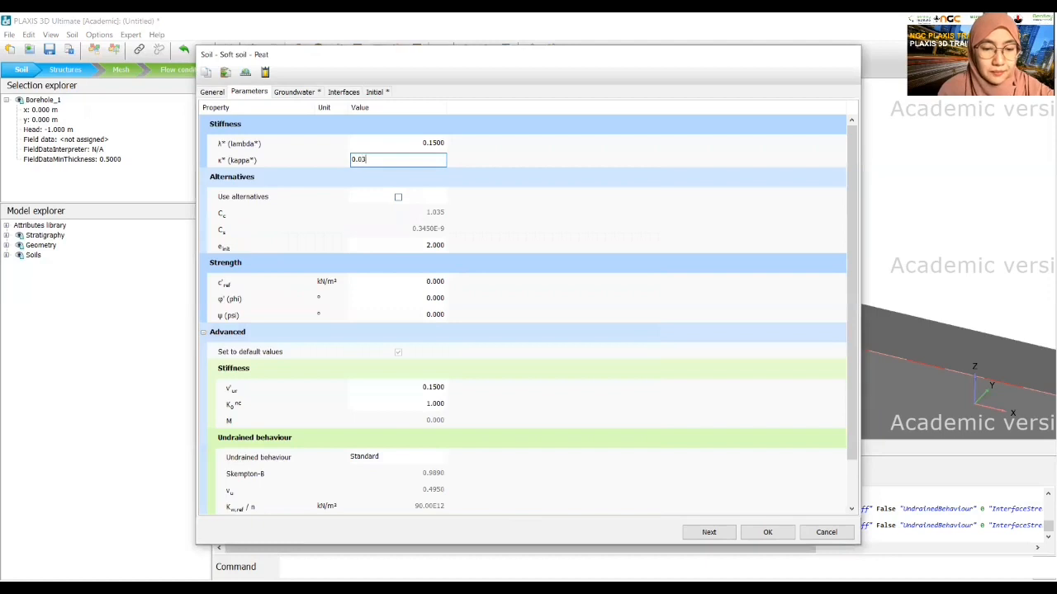
Step: Set the Peat's strength parameters to cohesion c'ref 2 kN/m² and friction angle 23°, and open its groundwater properties
key("alt+Tab")
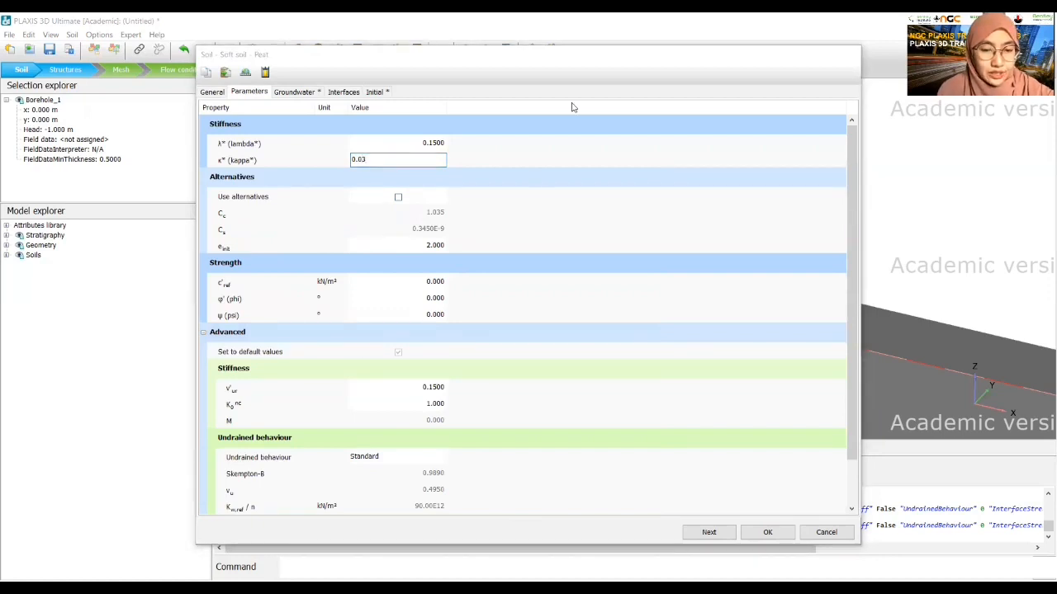
left_click(591, 74)
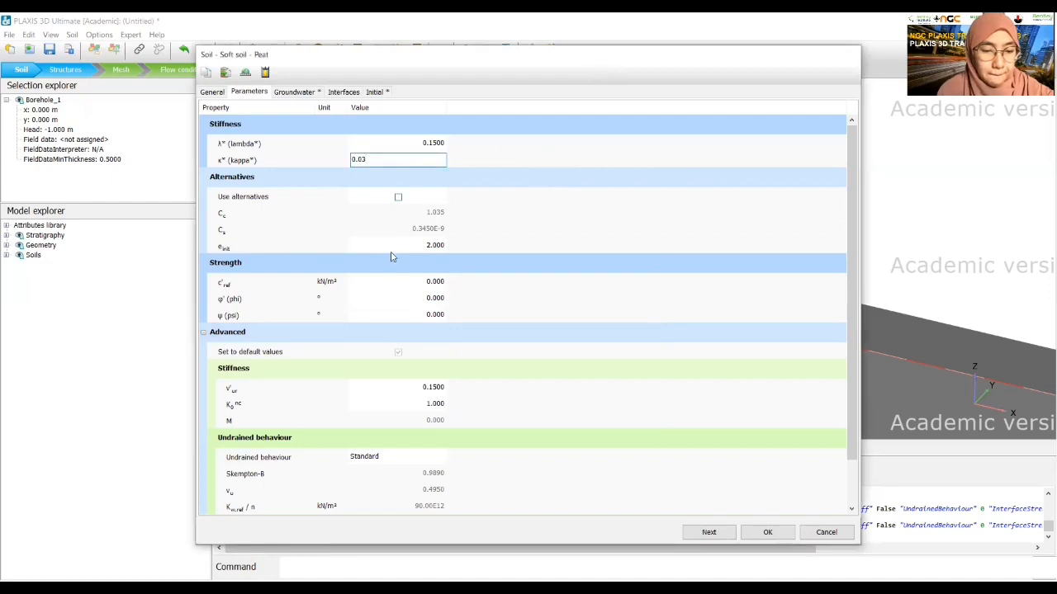
left_click(415, 281)
type("2")
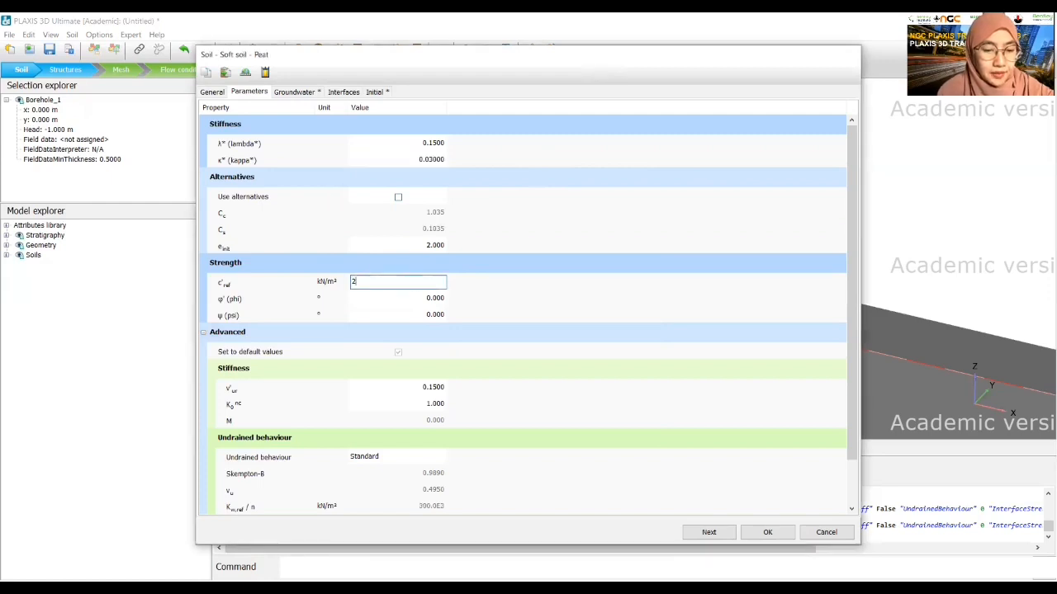
key("Return")
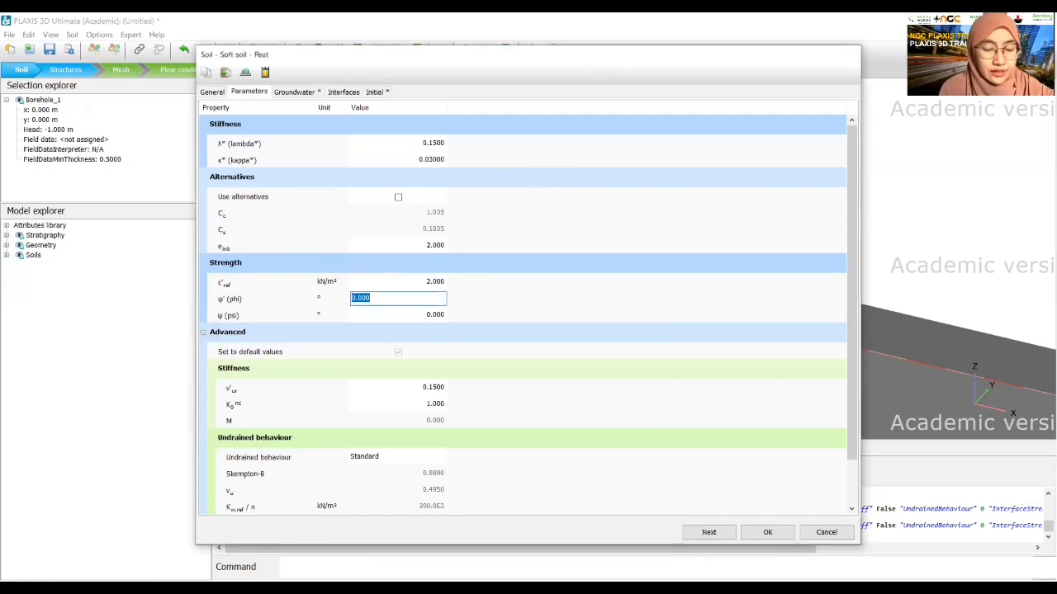
type("2")
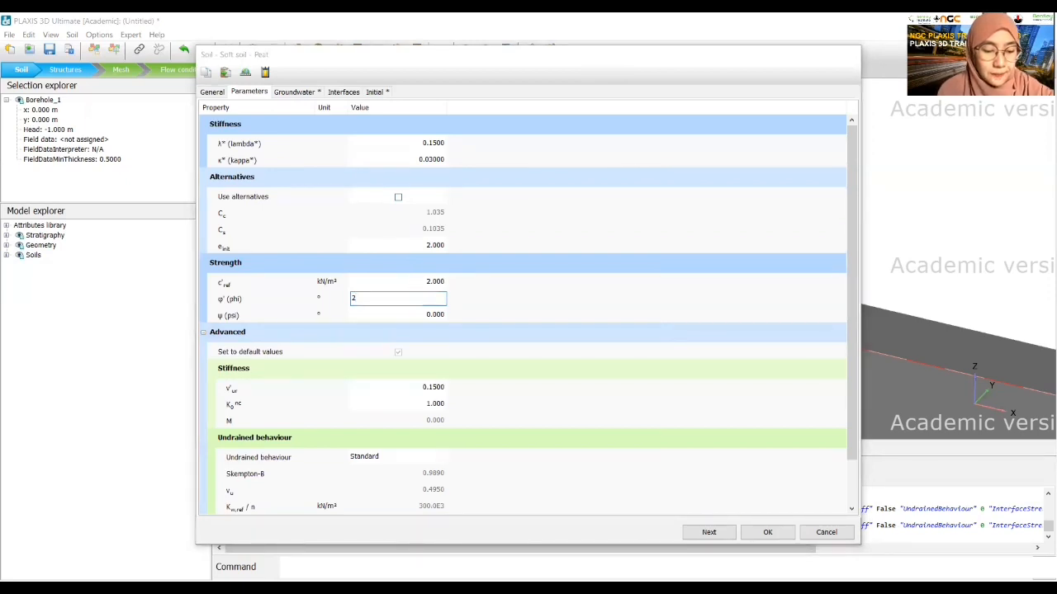
type("3")
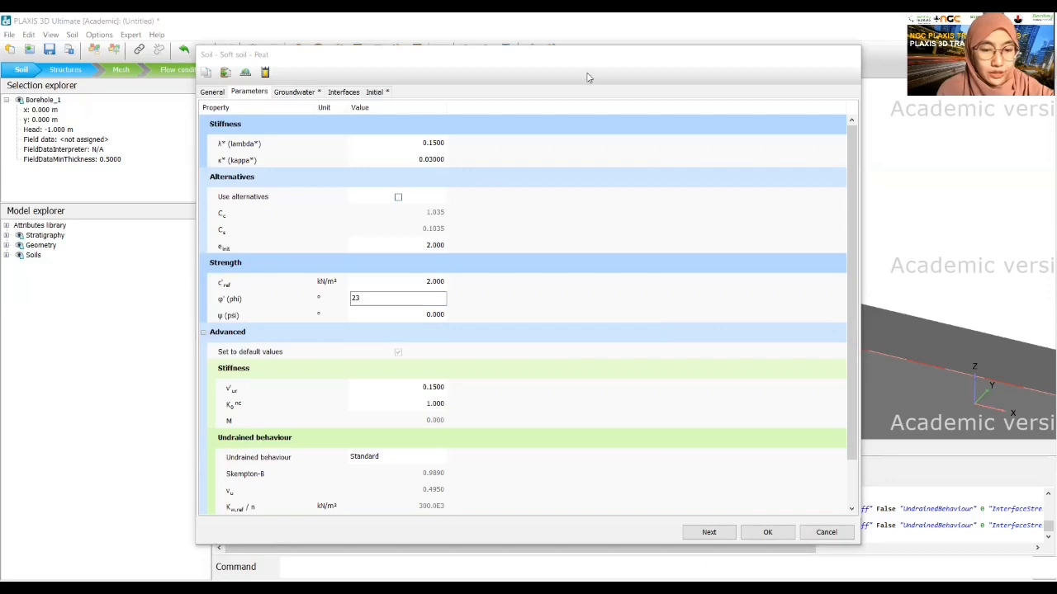
left_click(294, 91)
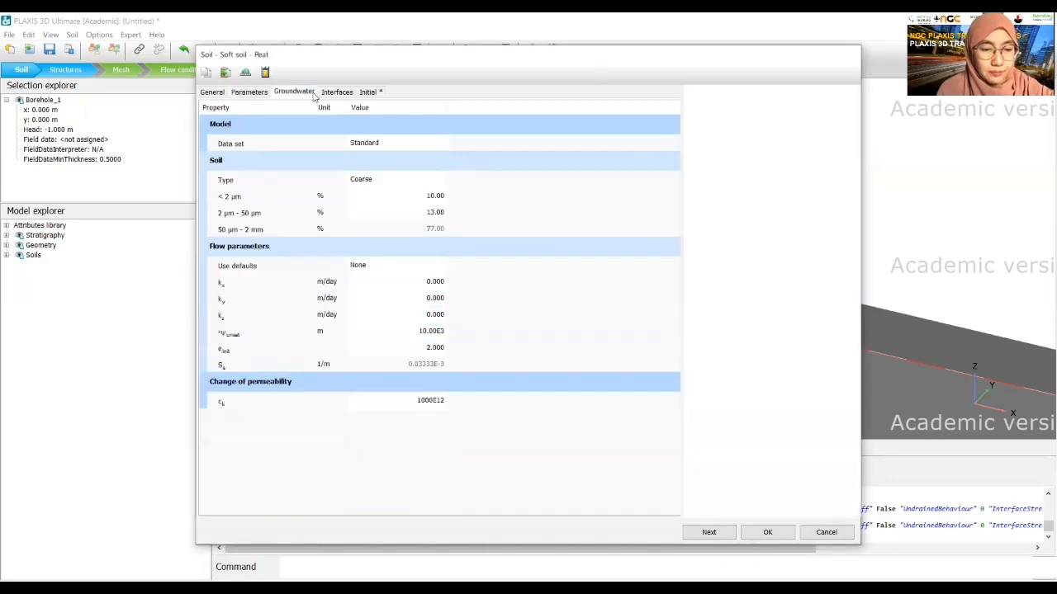
Step: Set the Peat's groundwater data set to USDA and its soil type to Clay
left_click(383, 144)
left_click(383, 144)
left_click(367, 166)
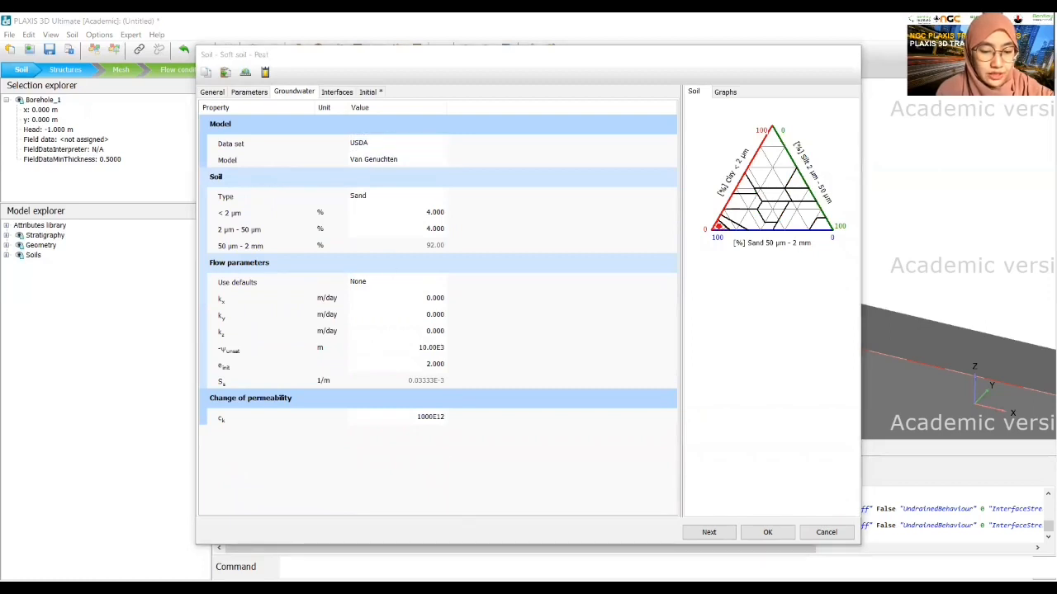
left_click(365, 210)
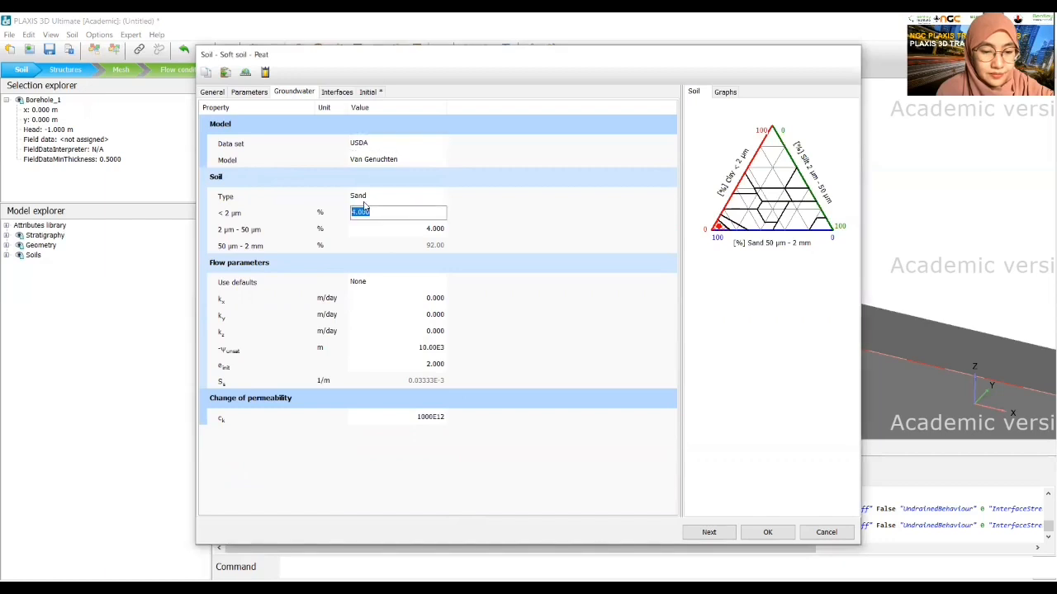
left_click(364, 200)
left_click(371, 196)
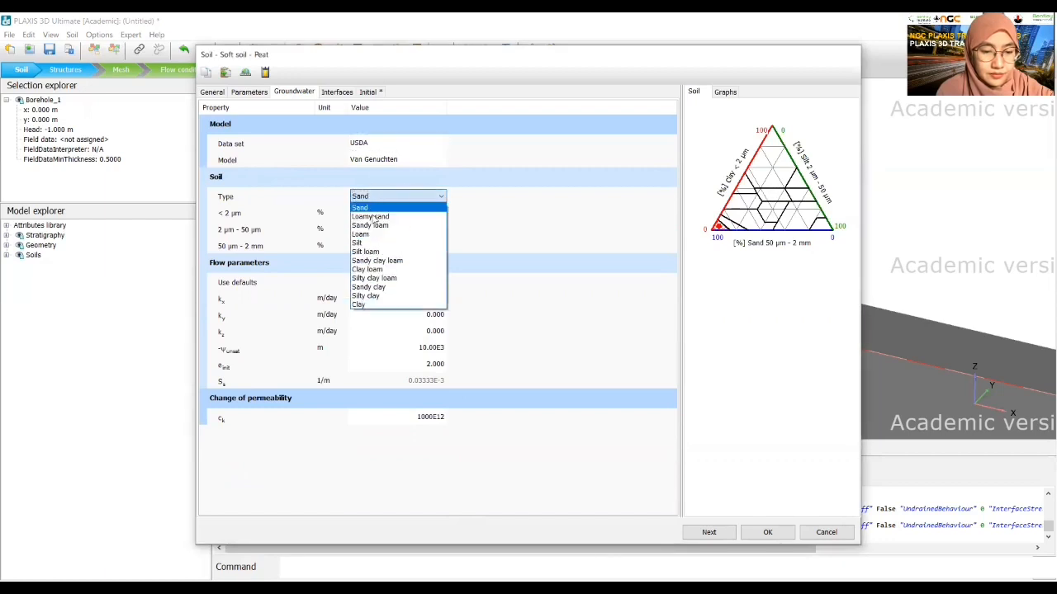
left_click(365, 306)
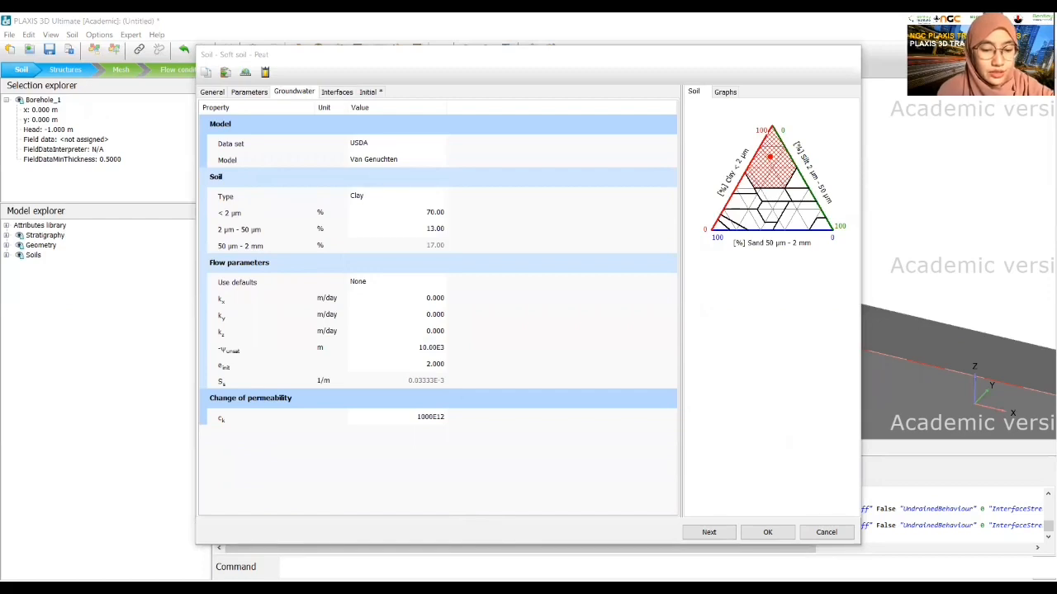
left_click(583, 65)
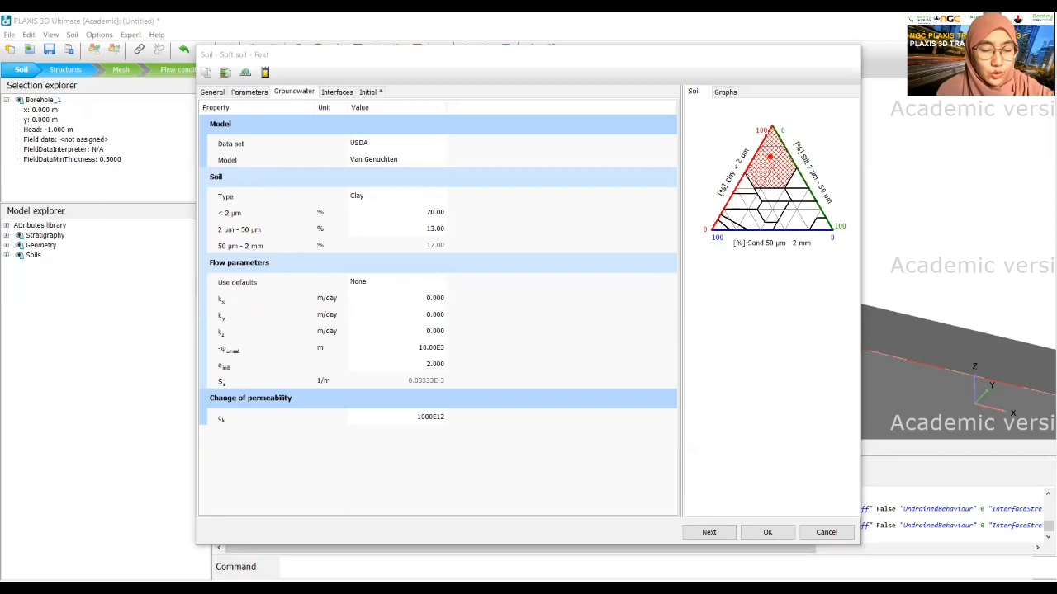
Step: Set the Peat's permeabilities kx and ky to 0.1 m/day and kz to 0.05 m/day
left_click(430, 298)
left_click(431, 300)
type("0.")
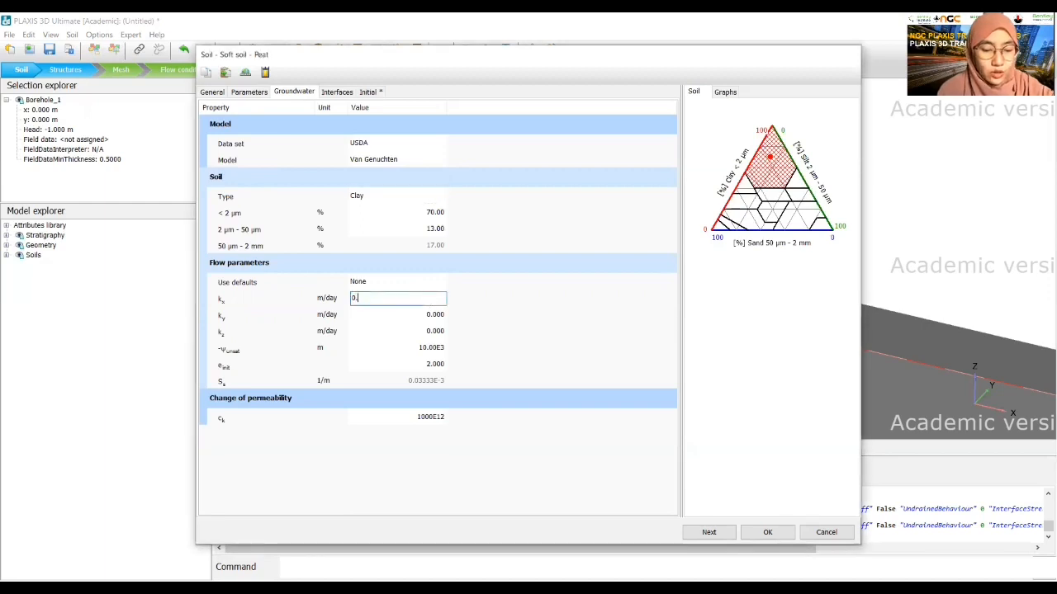
type("1")
key("Return")
type("0.")
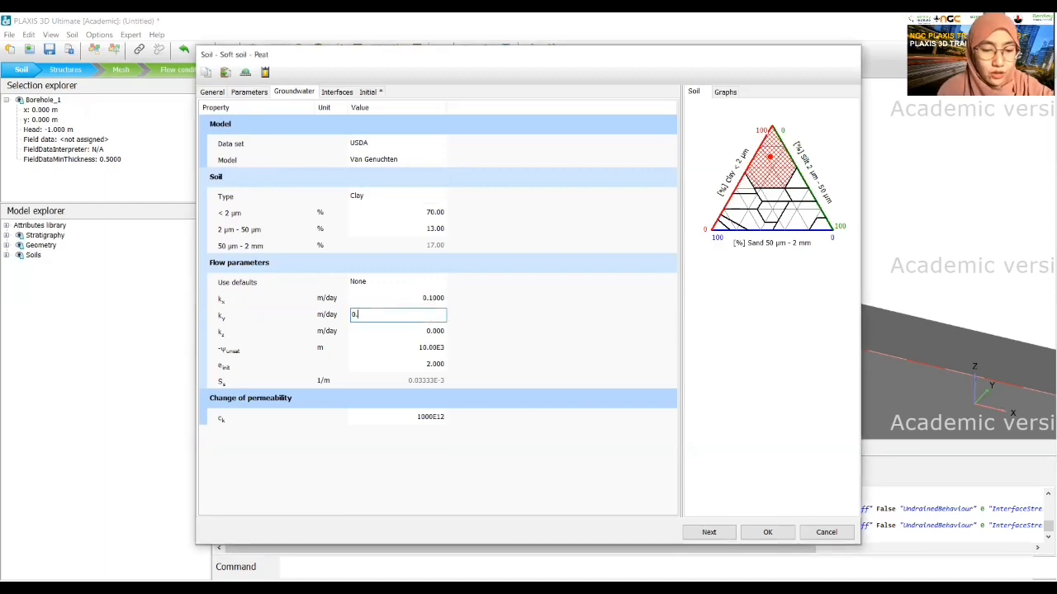
type("1")
key("Return")
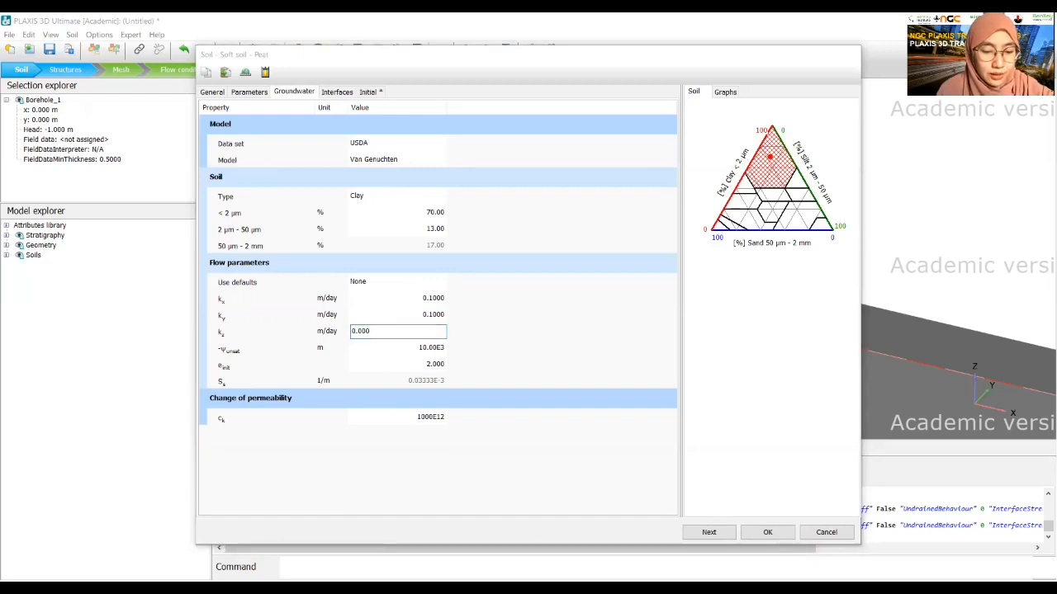
type("0.0")
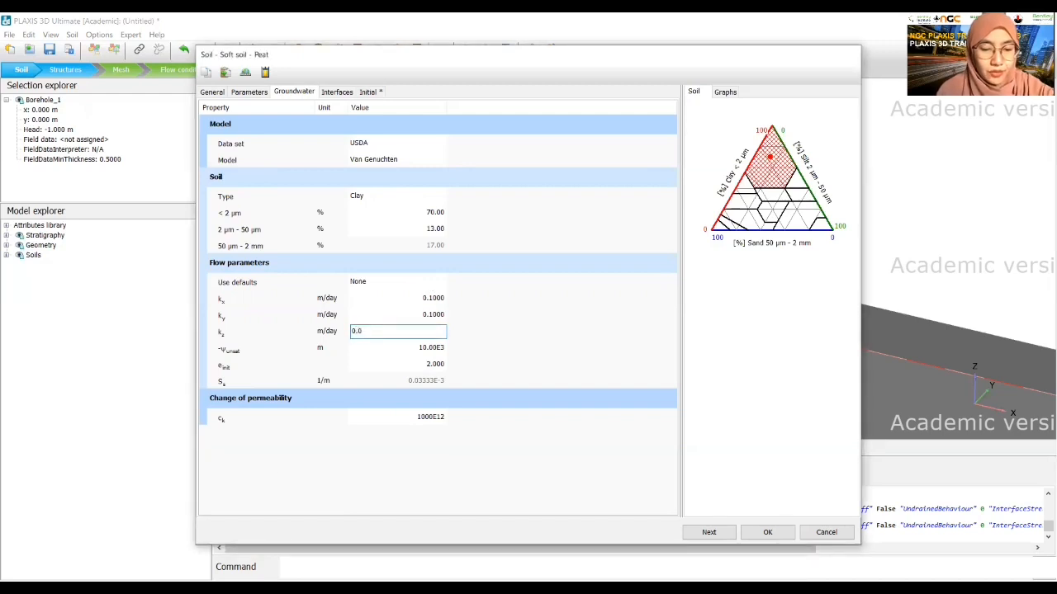
left_click(423, 417)
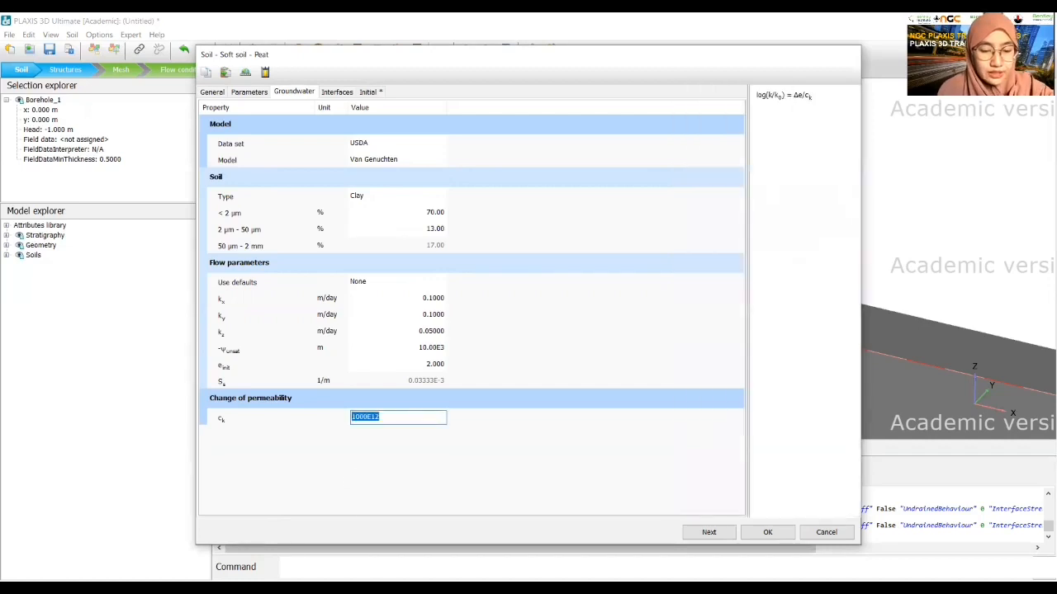
key("alt+Tab")
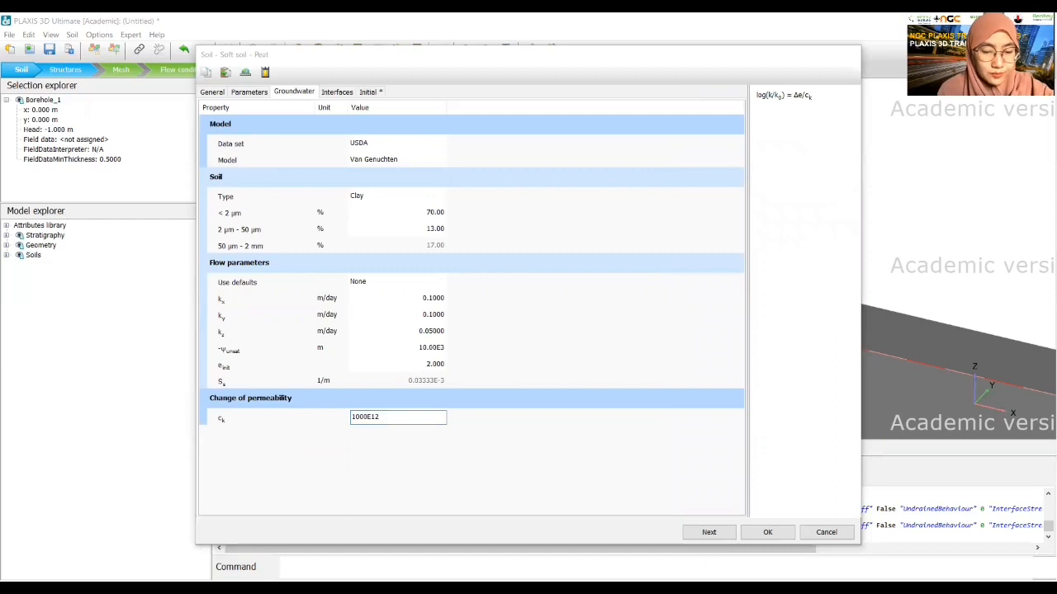
key("alt+Tab")
Step: Check the Peat's interface properties, set its pre-overburden pressure POP to 5 kN/m² and save the material set
left_click(338, 92)
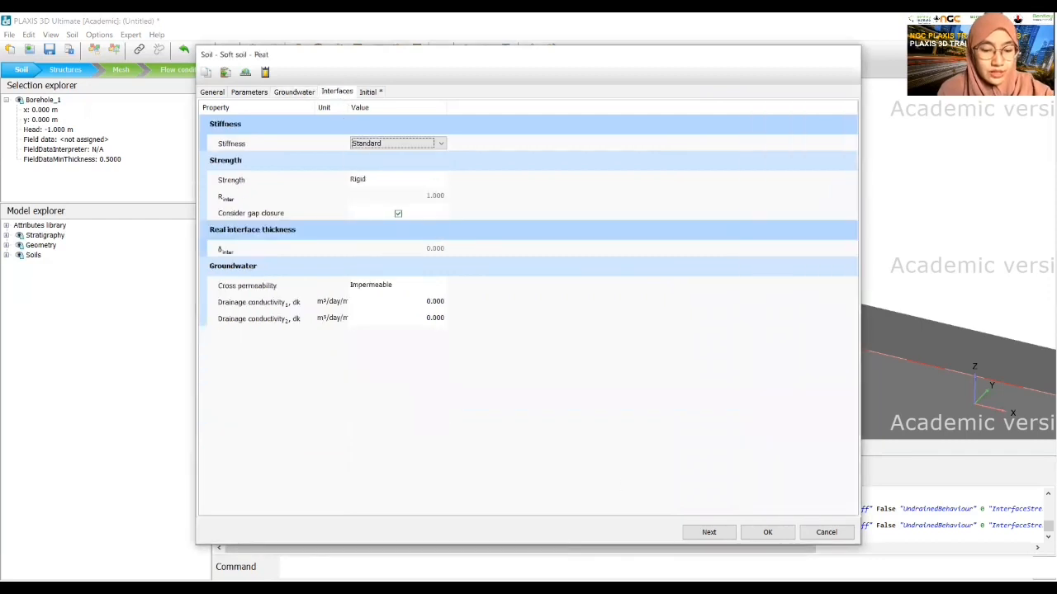
key("alt+Tab")
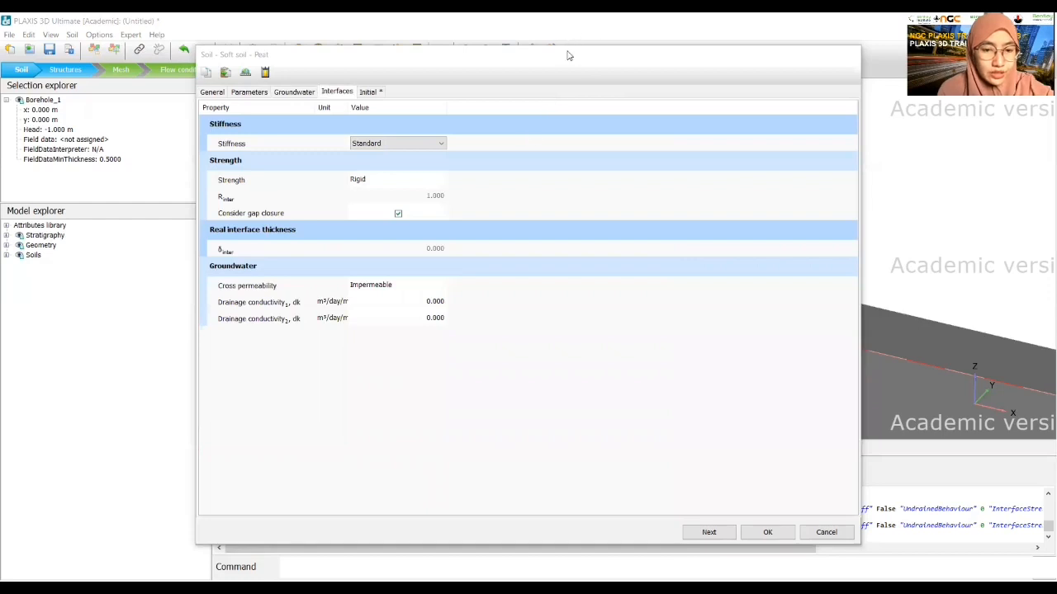
left_click(367, 91)
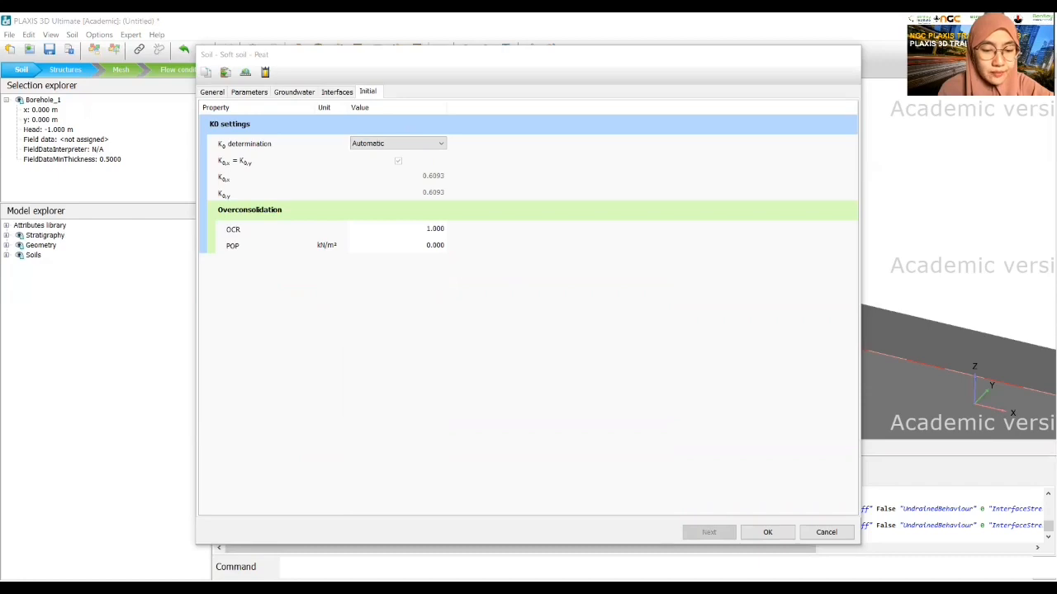
left_click(437, 250)
type("5")
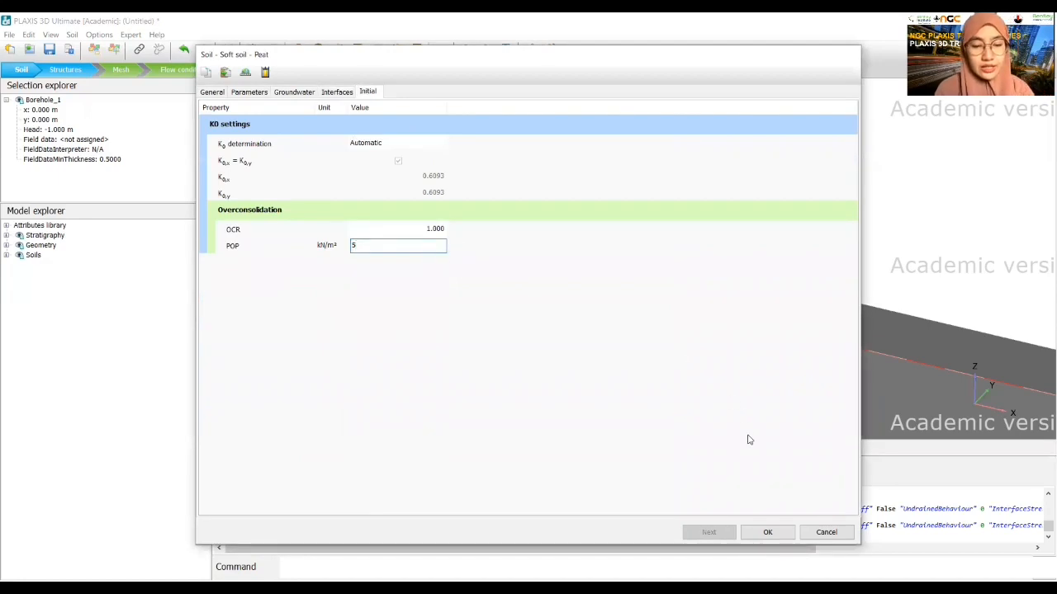
left_click(767, 533)
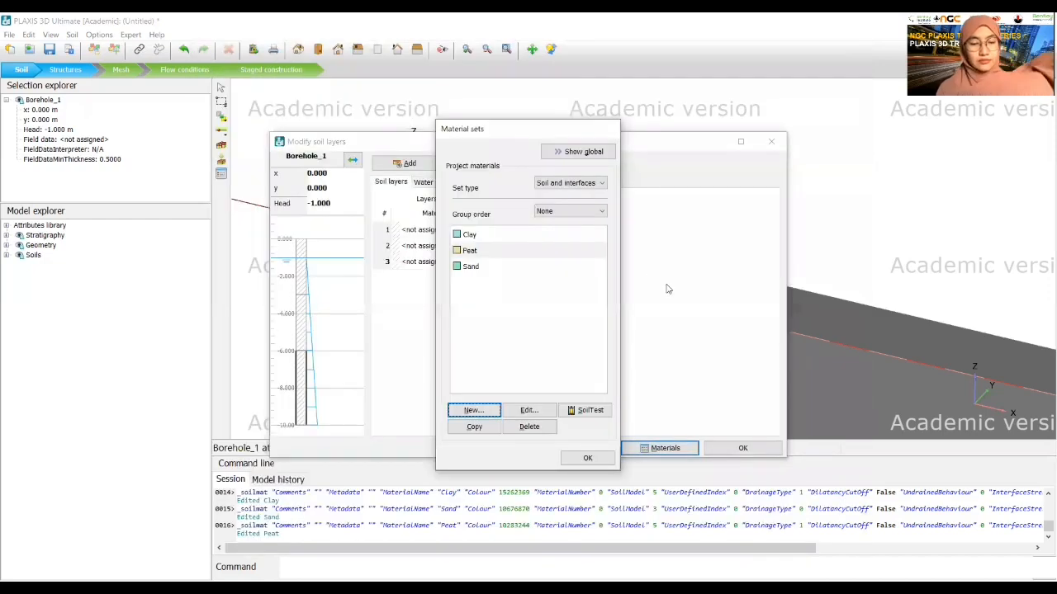
Step: Create a soil material set named Embankment with the Hardening soil model
left_click(486, 413)
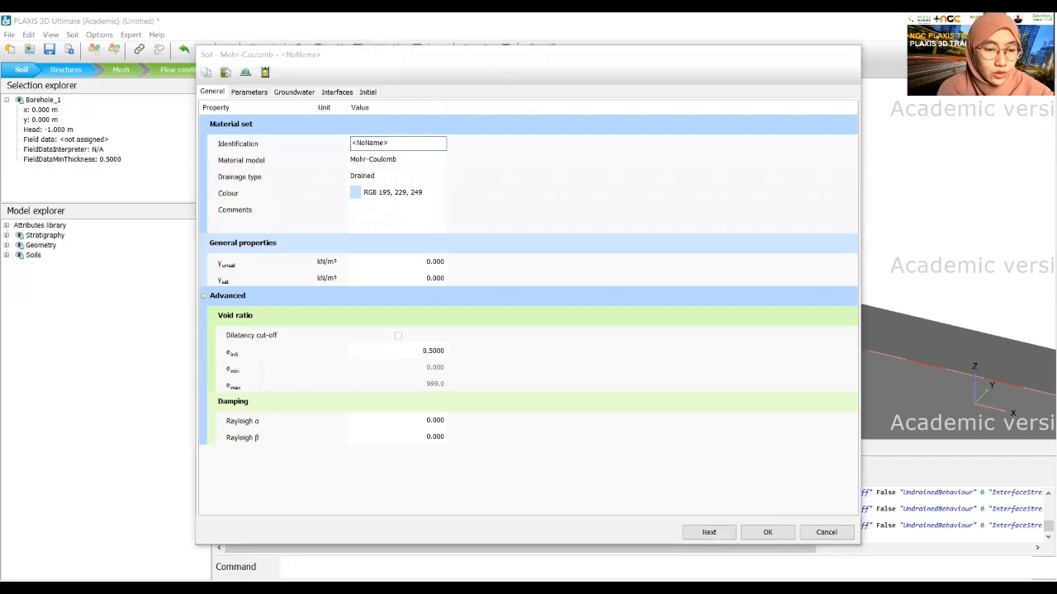
left_click(602, 64)
type("Embankment")
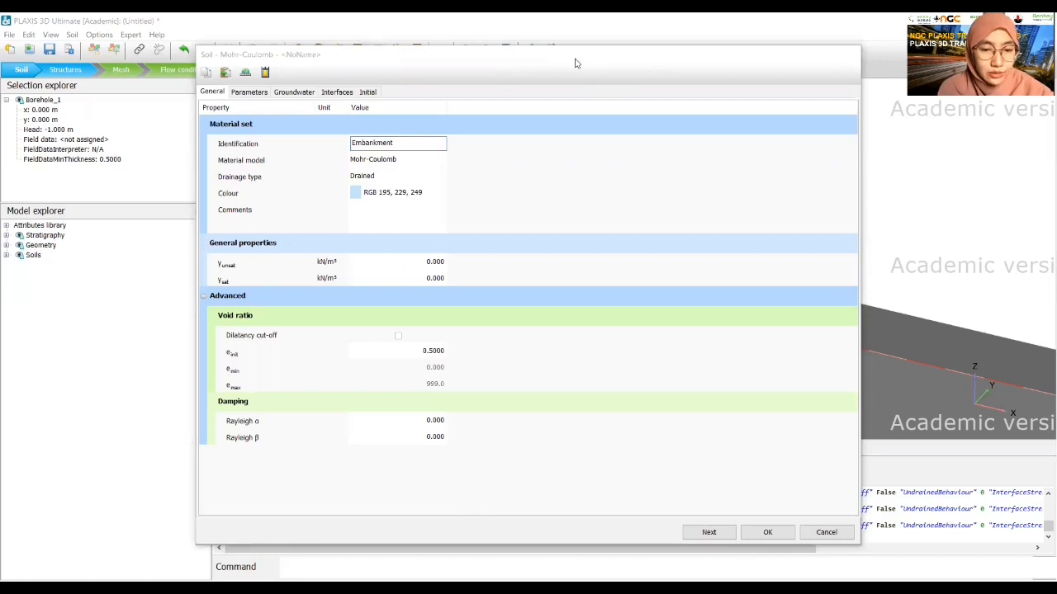
left_click(403, 165)
left_click(404, 160)
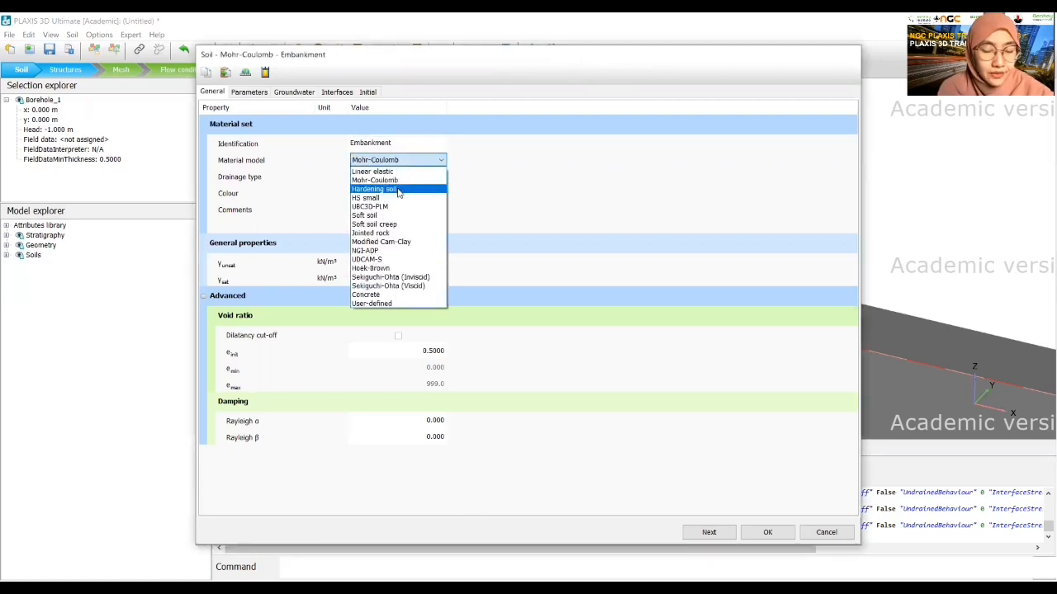
left_click(396, 189)
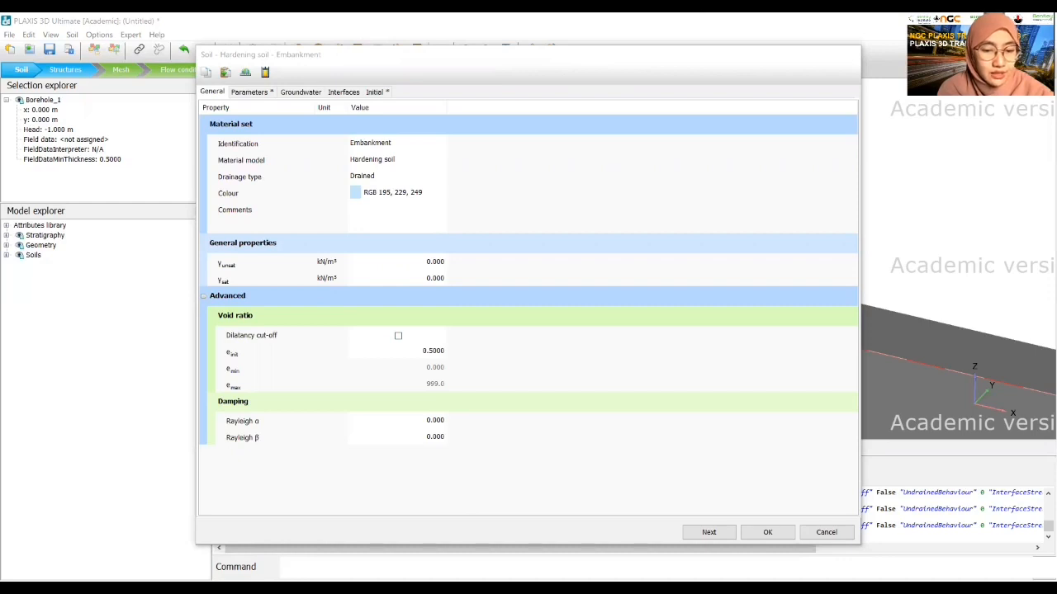
Step: Set the Embankment's unsaturated unit weight to 16 kN/m³ and saturated unit weight to 19 kN/m³
left_click(435, 262)
type("1")
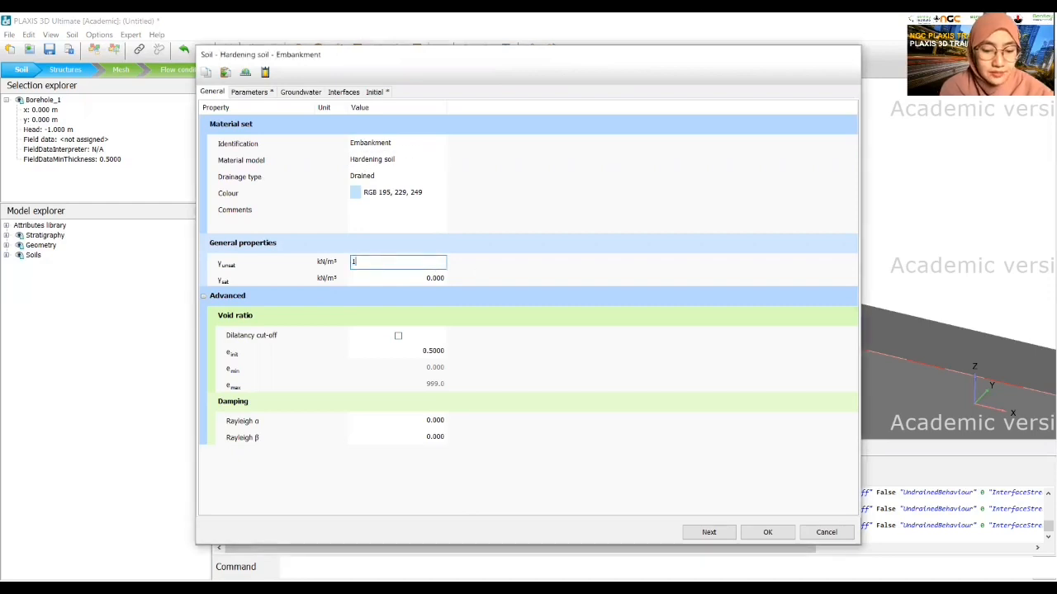
type("6")
key("Tab")
type("19")
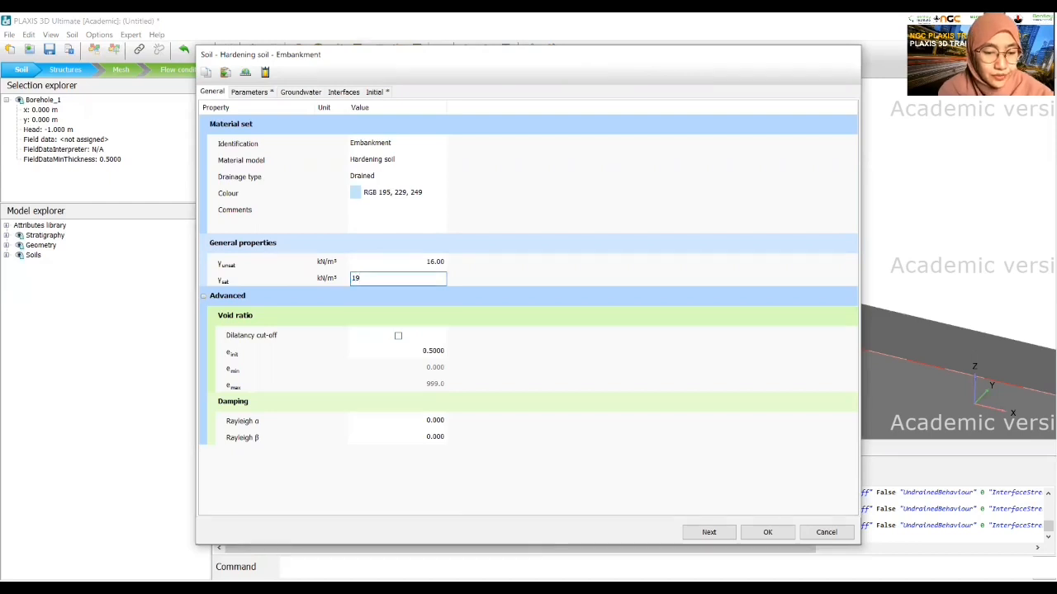
left_click(438, 354)
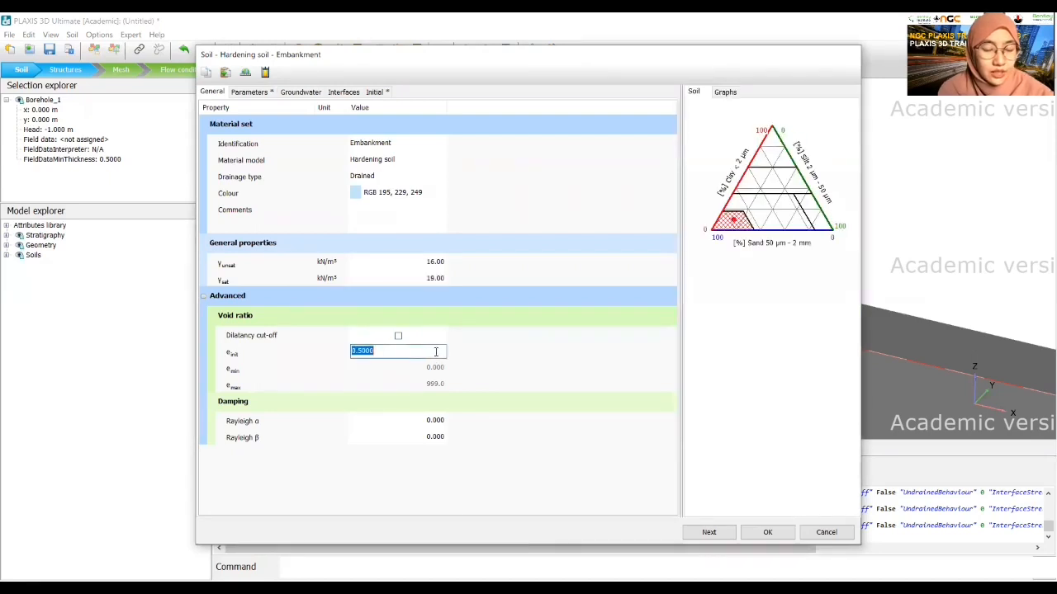
Step: Set the Embankment's stiffness E50ref to 2.5e4 kN/m², cohesion c'ref to 1 kN/m² and friction angle to 30°
left_click(250, 92)
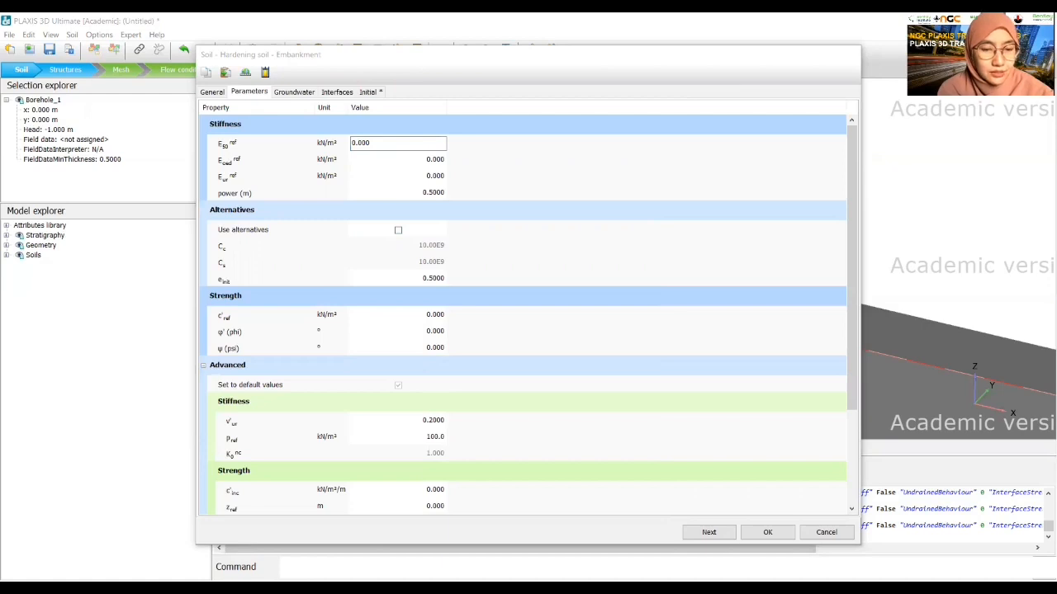
left_click(557, 69)
type("2.5e4")
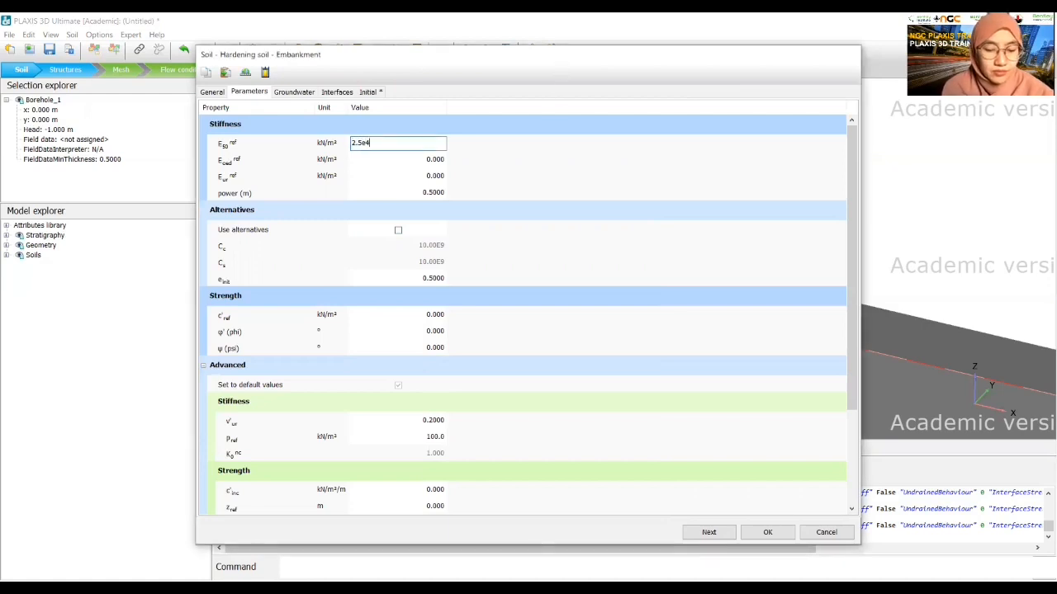
left_click(352, 160)
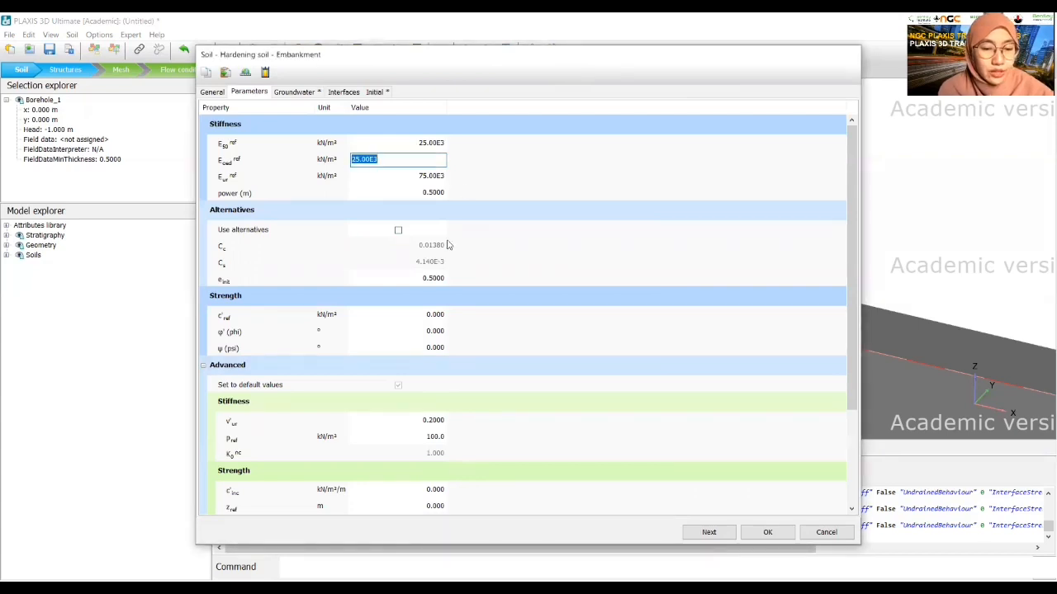
left_click(433, 178)
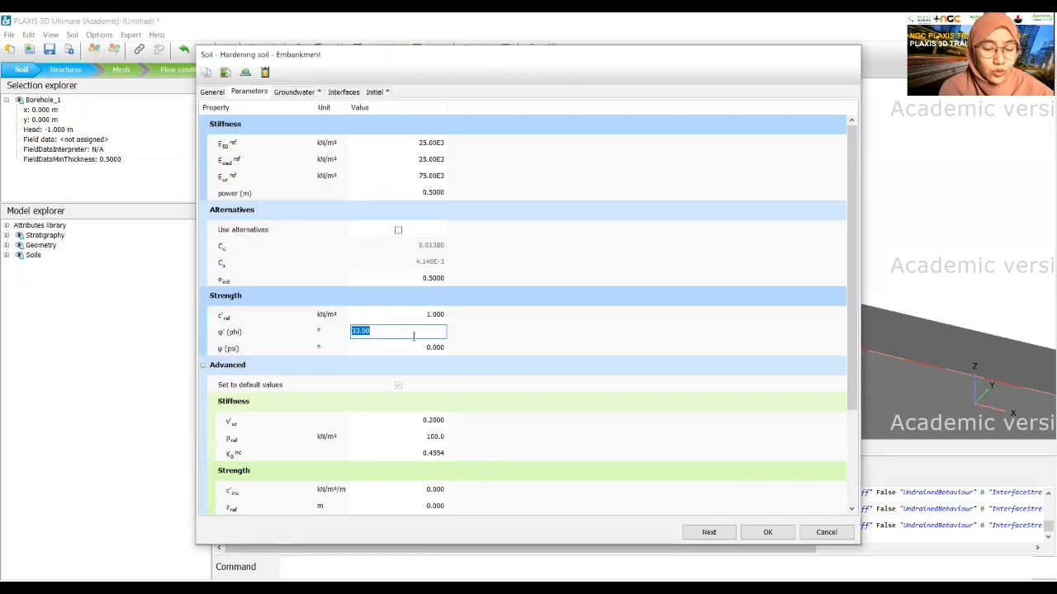
type("30")
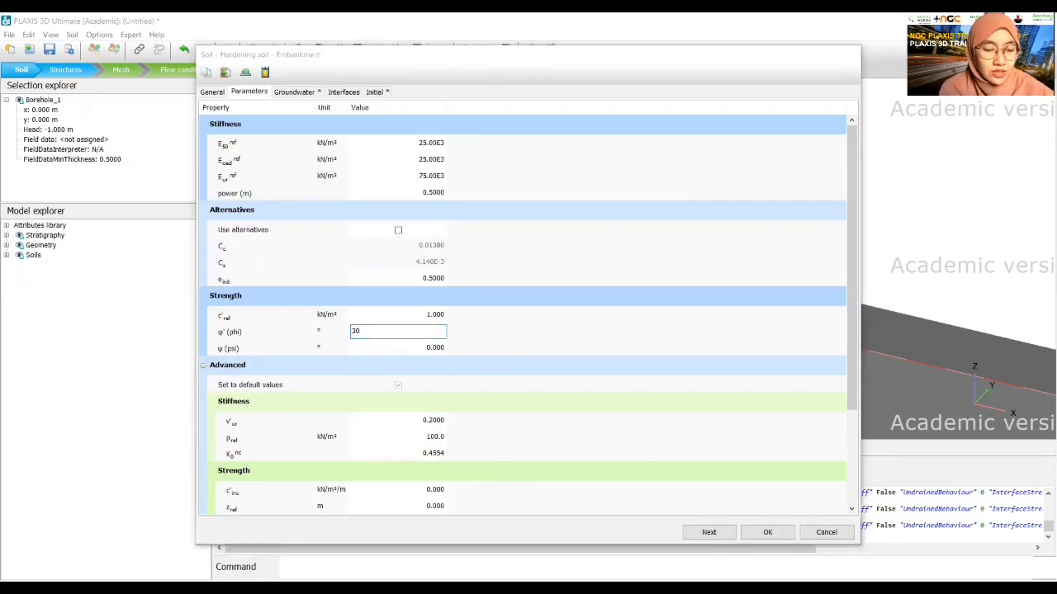
left_click(564, 48)
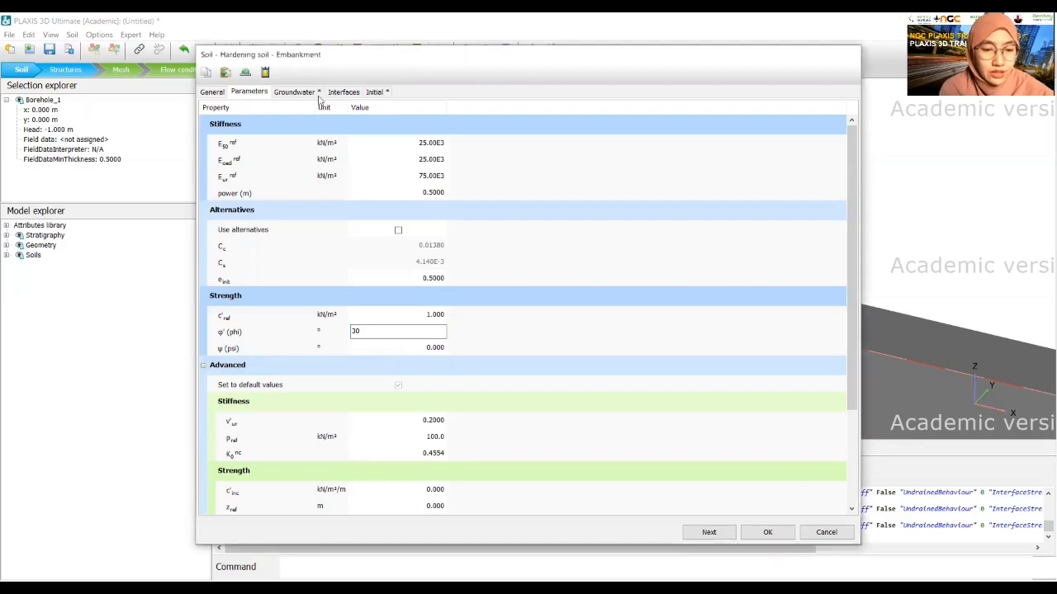
Step: Set the Embankment's groundwater data set to USDA with Loamy sand as soil type and flow parameters taken from the data set
left_click(299, 93)
left_click(387, 146)
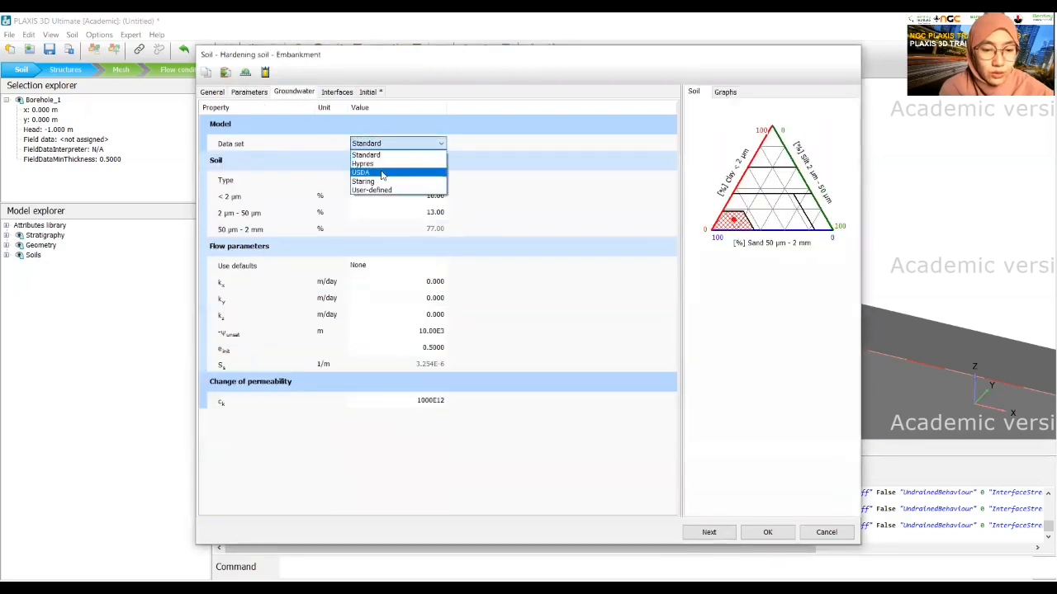
left_click(383, 173)
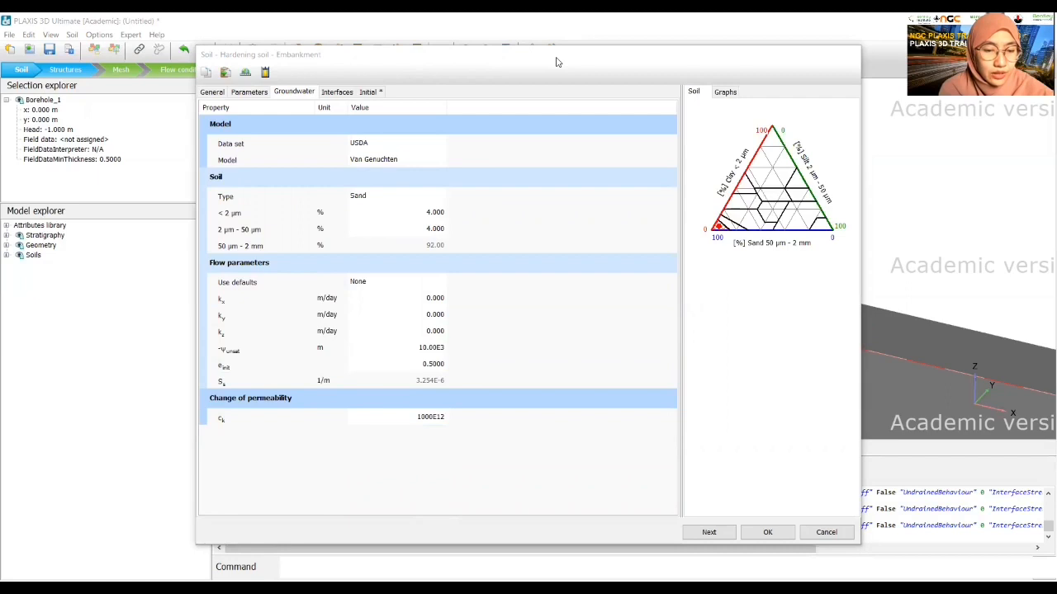
left_click(376, 198)
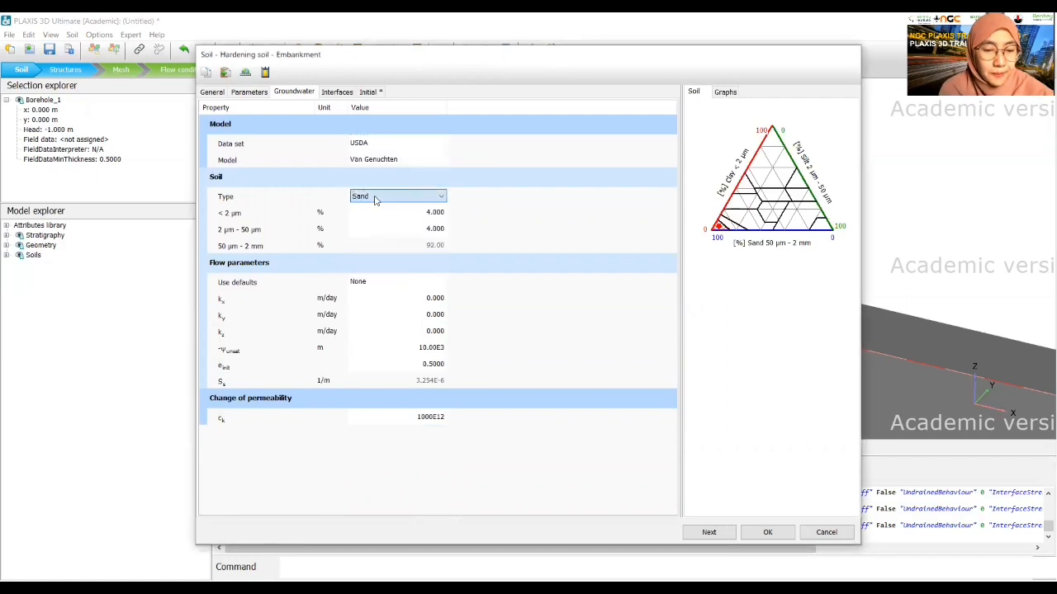
left_click(375, 198)
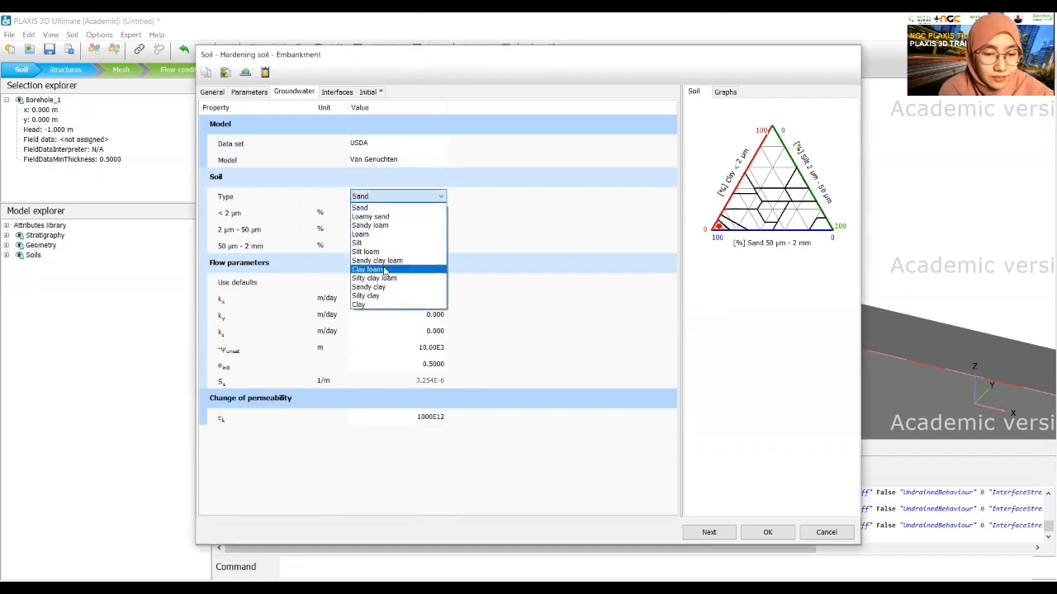
left_click(391, 217)
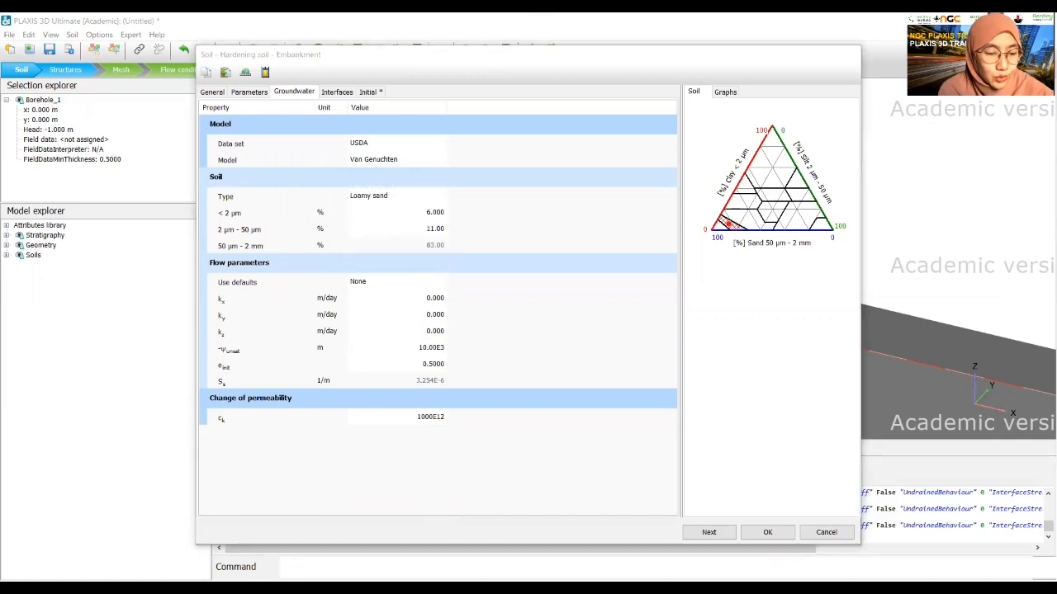
left_click(396, 284)
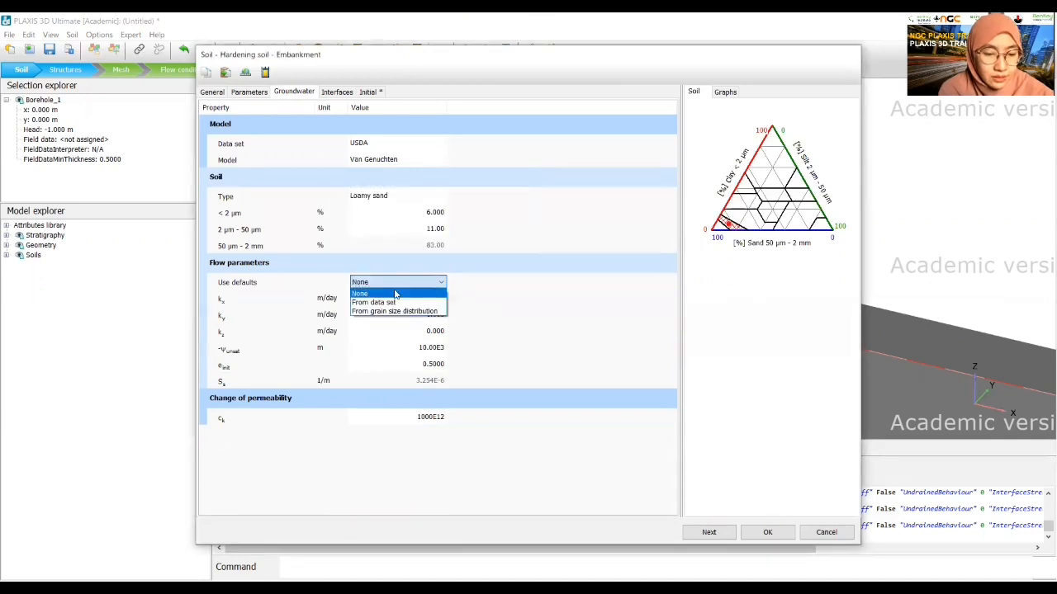
left_click(395, 290)
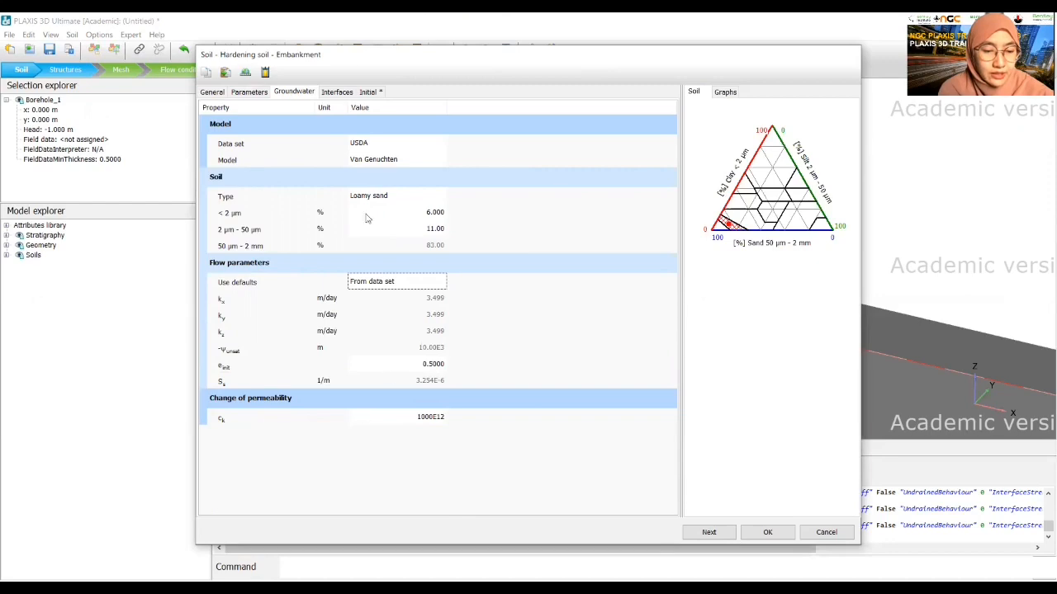
Step: Check the Embankment's interface and initial K0 settings, save the material set and close the material sets window
left_click(337, 93)
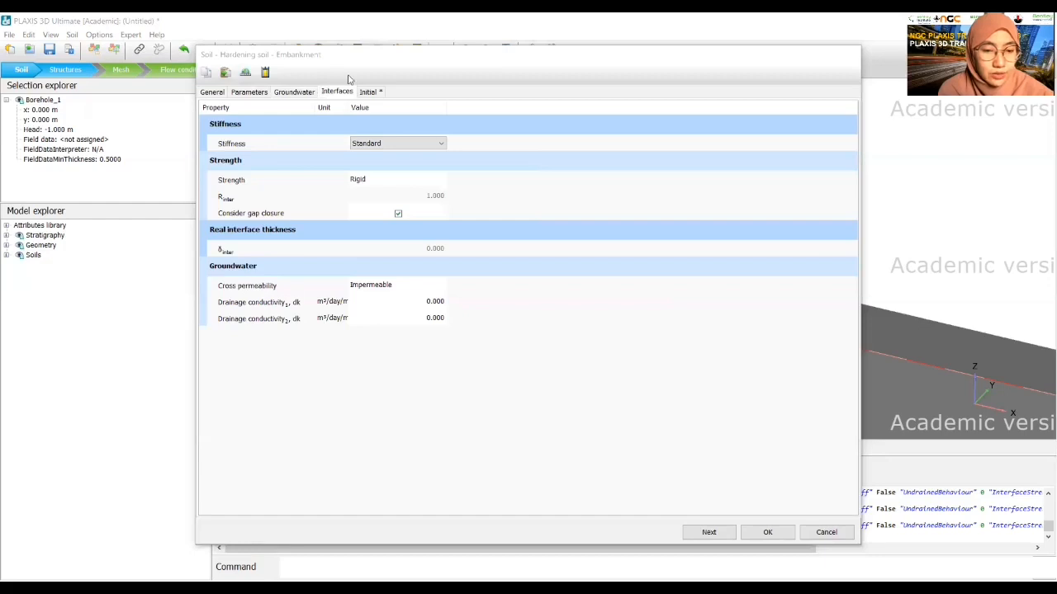
left_click(368, 91)
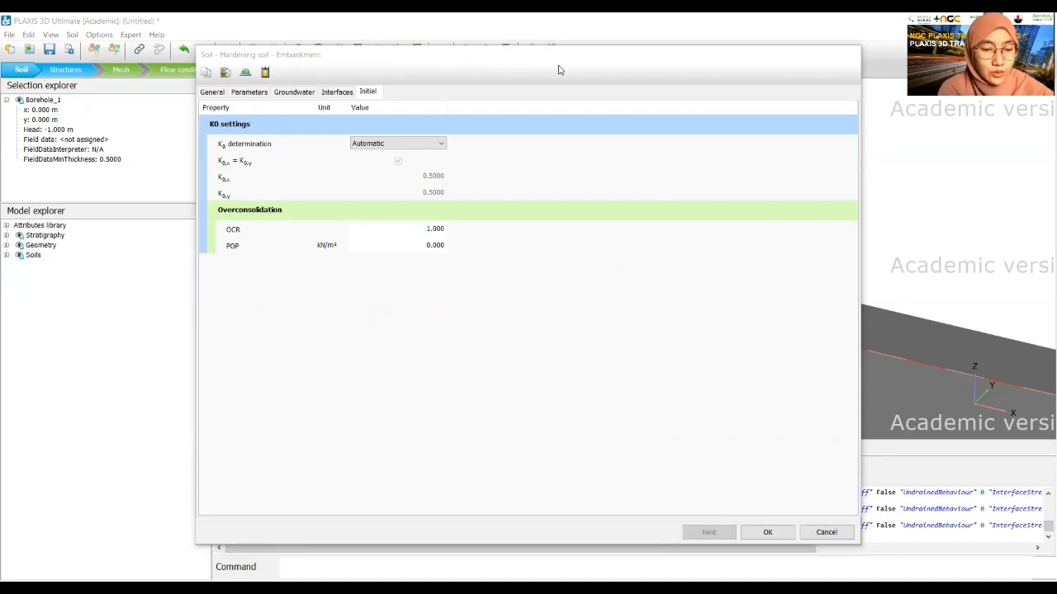
left_click(454, 147)
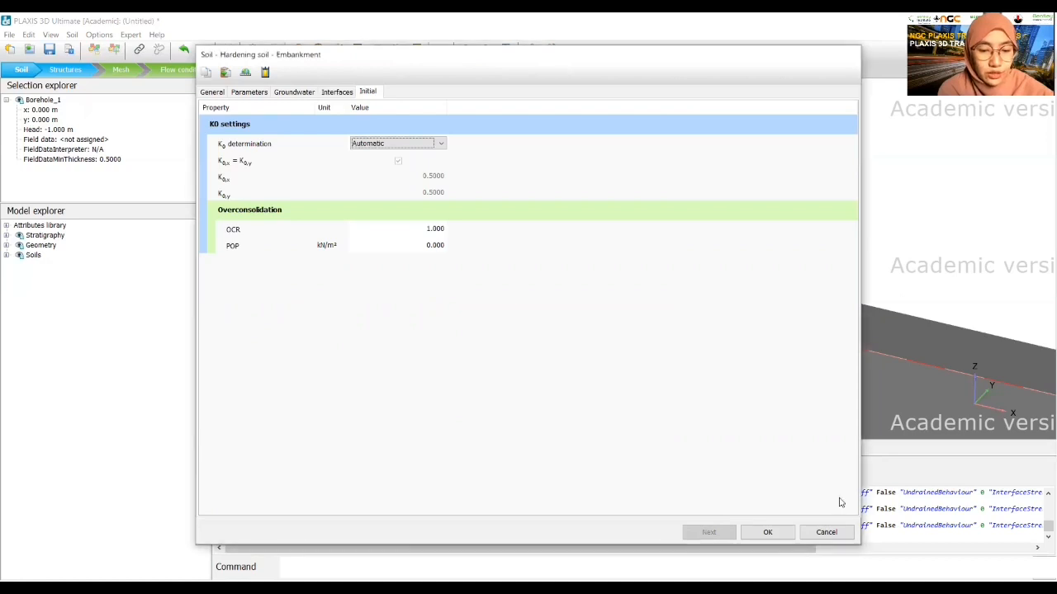
left_click(768, 532)
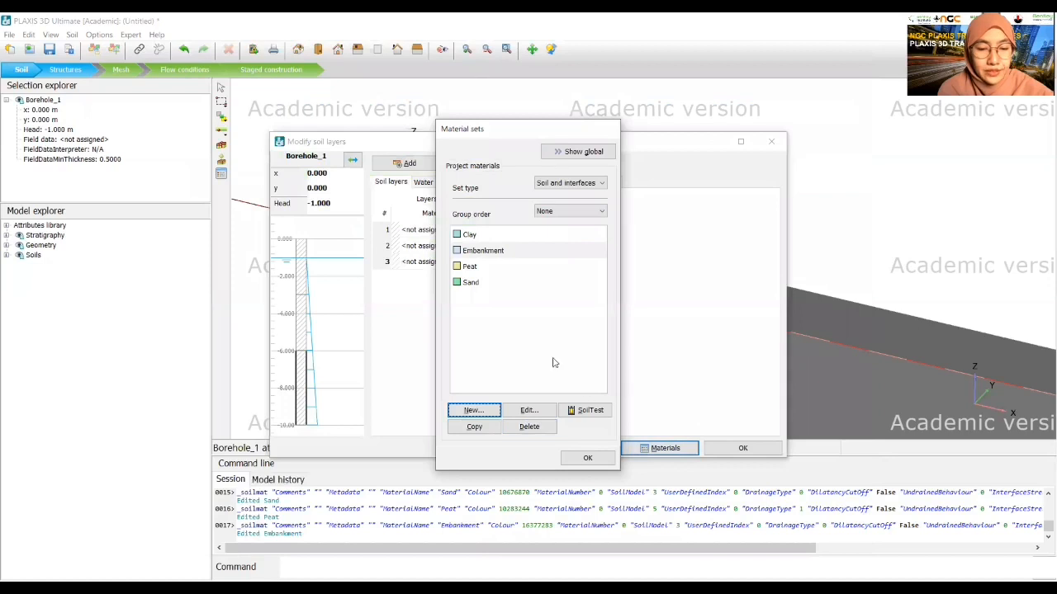
left_click(587, 458)
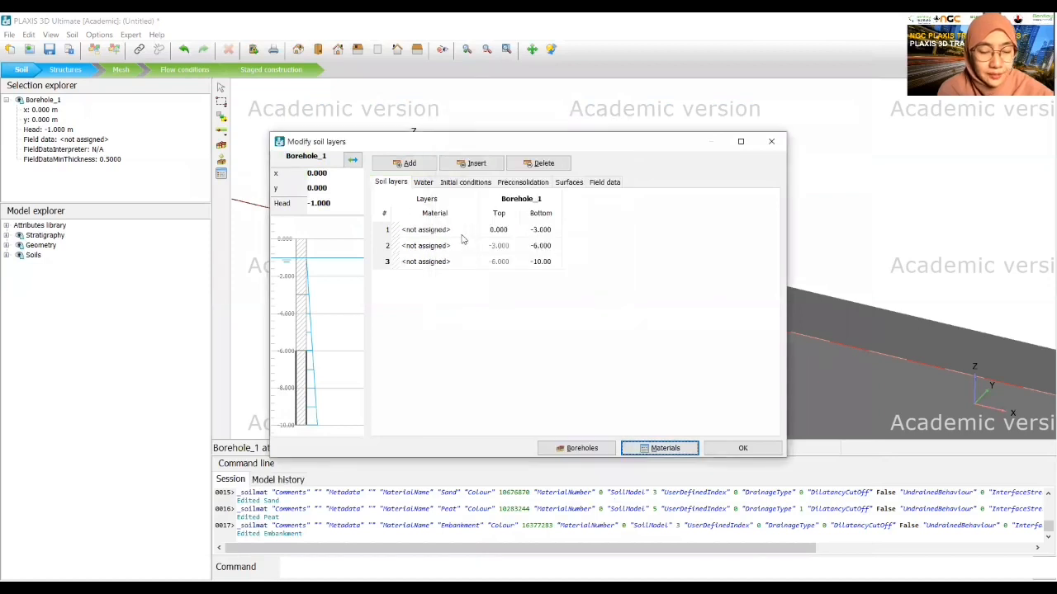
Step: Assign the Peat material to soil layer 1 of the borehole
left_click(463, 235)
left_click(675, 303)
left_click(430, 234)
left_click(430, 235)
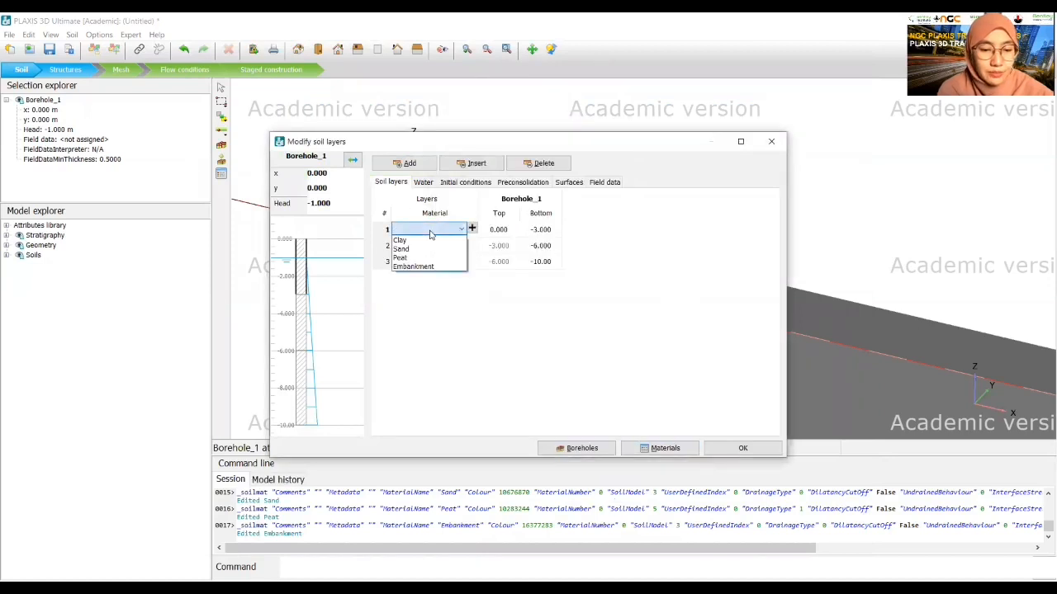
left_click(428, 256)
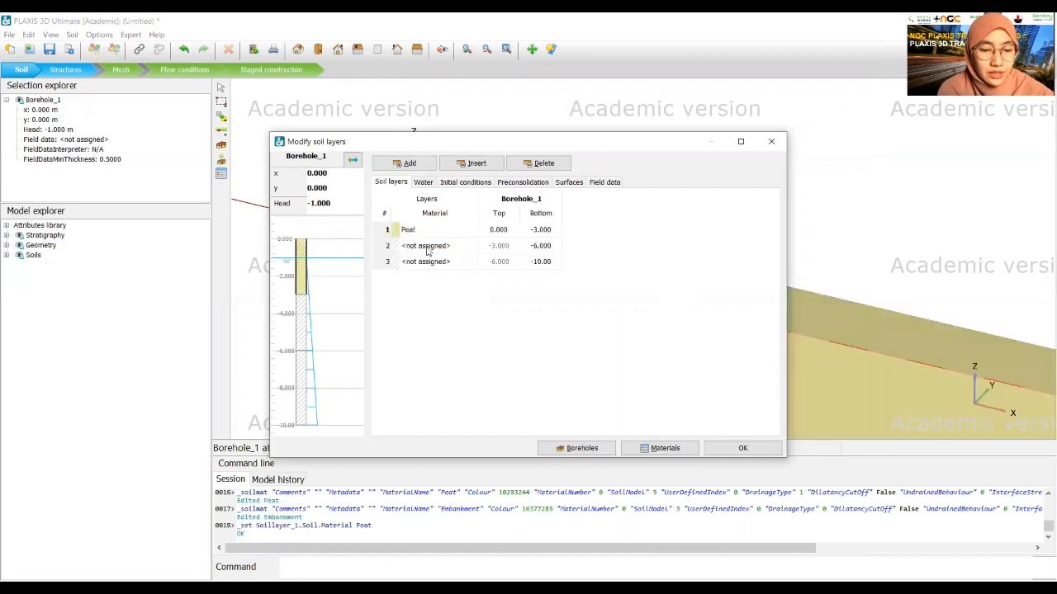
Step: Assign Clay to soil layer 2 and Sand to soil layer 3, and confirm the soil layers
left_click(427, 250)
left_click(427, 248)
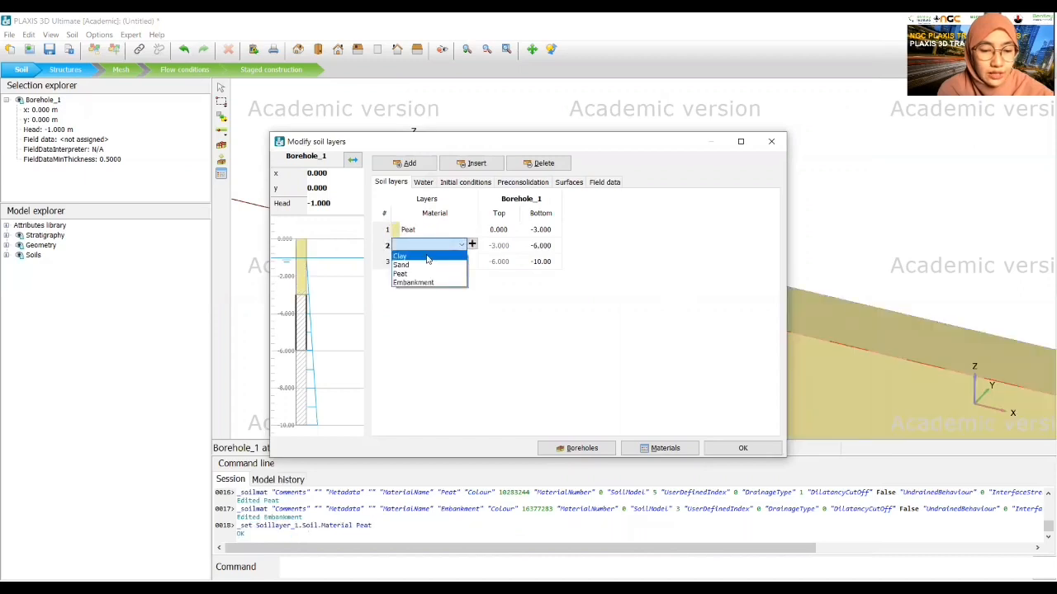
left_click(427, 257)
left_click(428, 262)
left_click(428, 261)
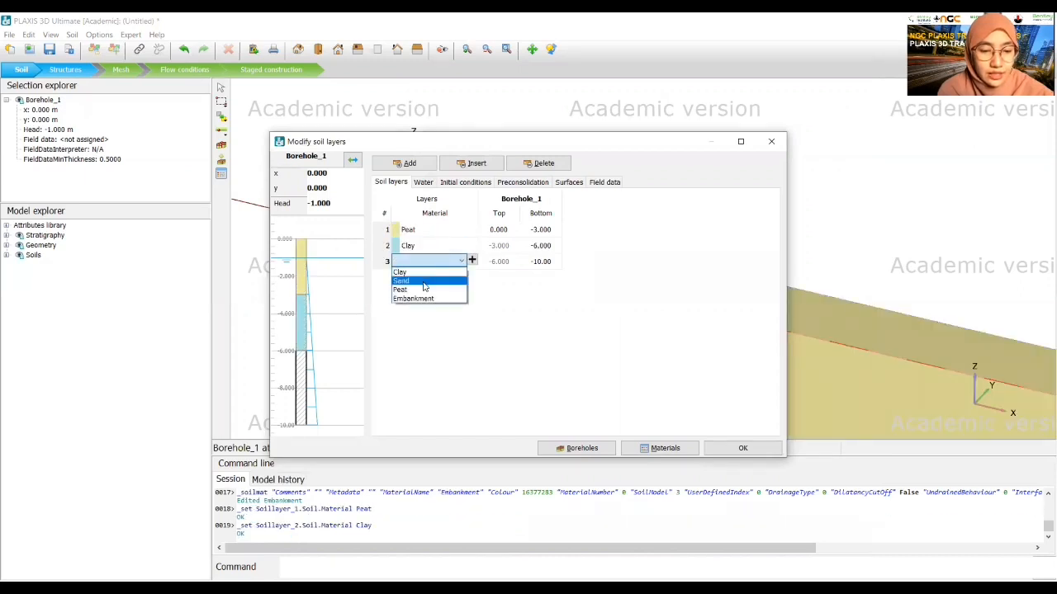
left_click(424, 281)
left_click(740, 448)
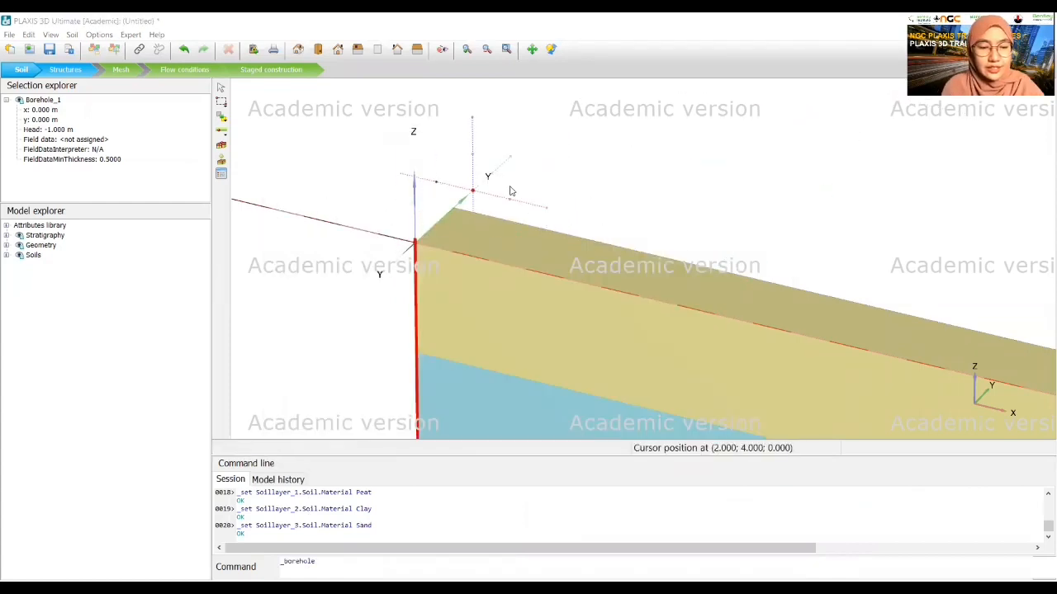
Step: View the complete layered soil volume and switch the model to Structures mode
scroll(510, 191, "down", 4)
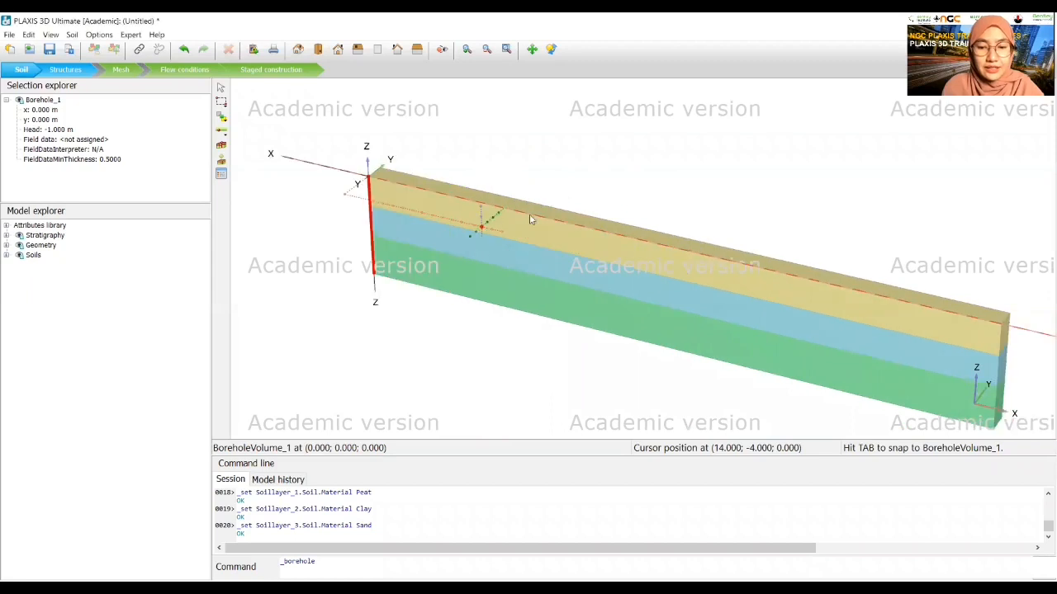
scroll(530, 220, "down", 1)
scroll(226, 118, "down", 1)
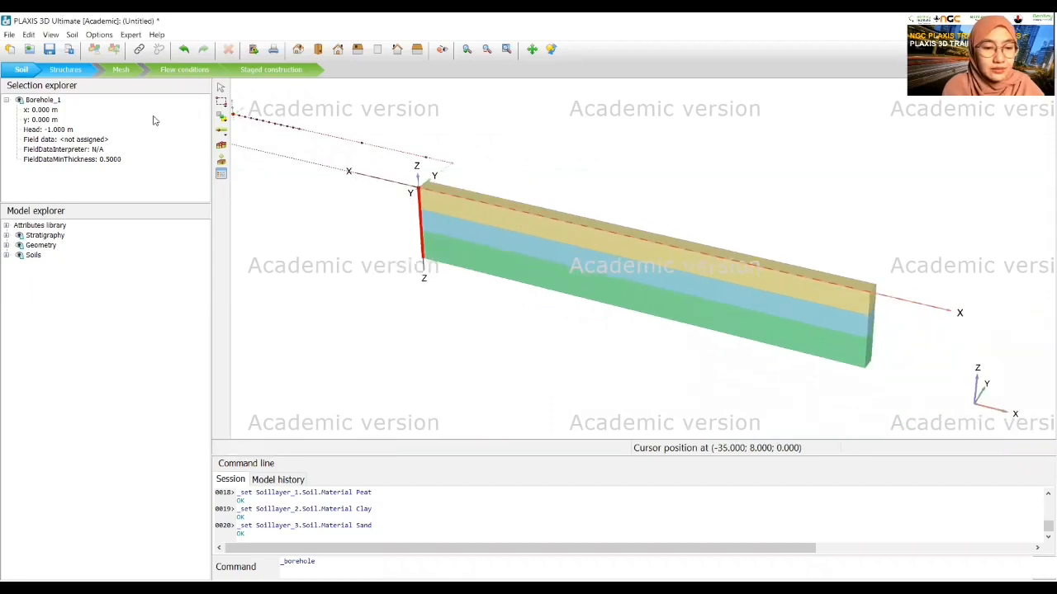
left_click(66, 70)
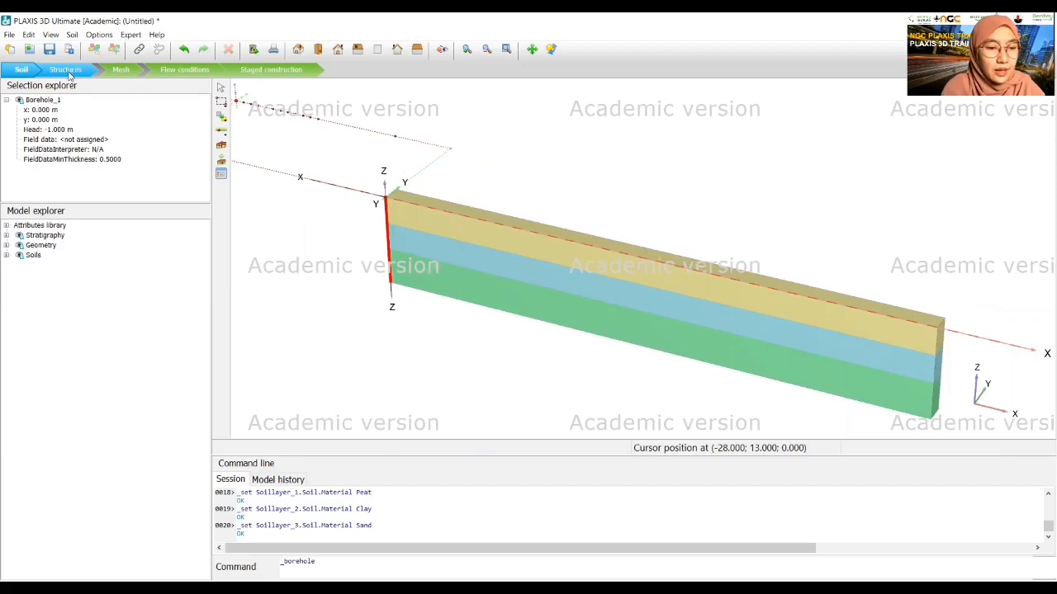
left_click(69, 71)
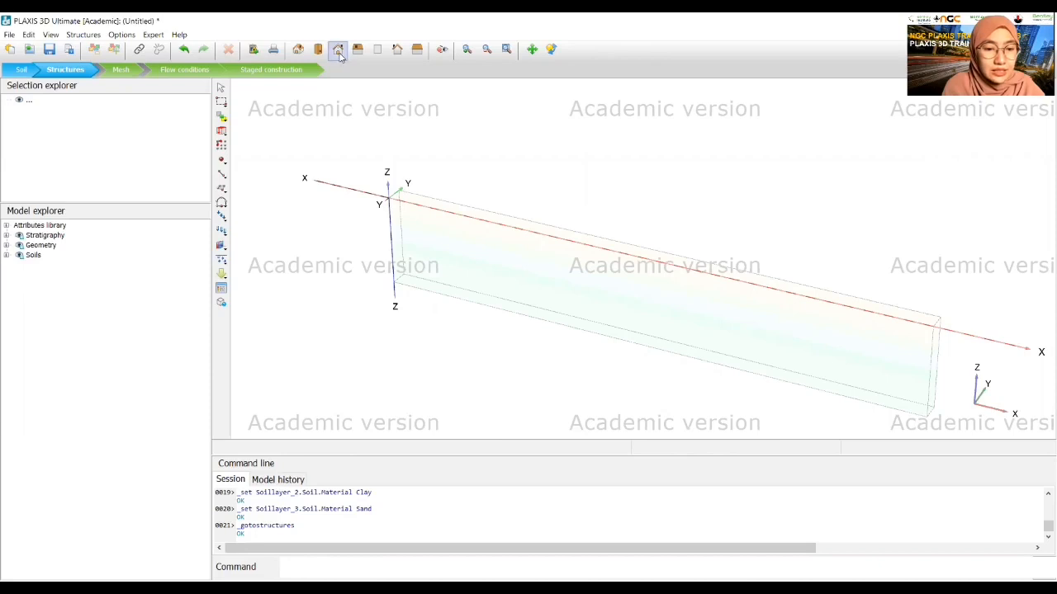
Step: Show the model in front view and fix the XZ movement plane at a y value of 0
left_click(338, 49)
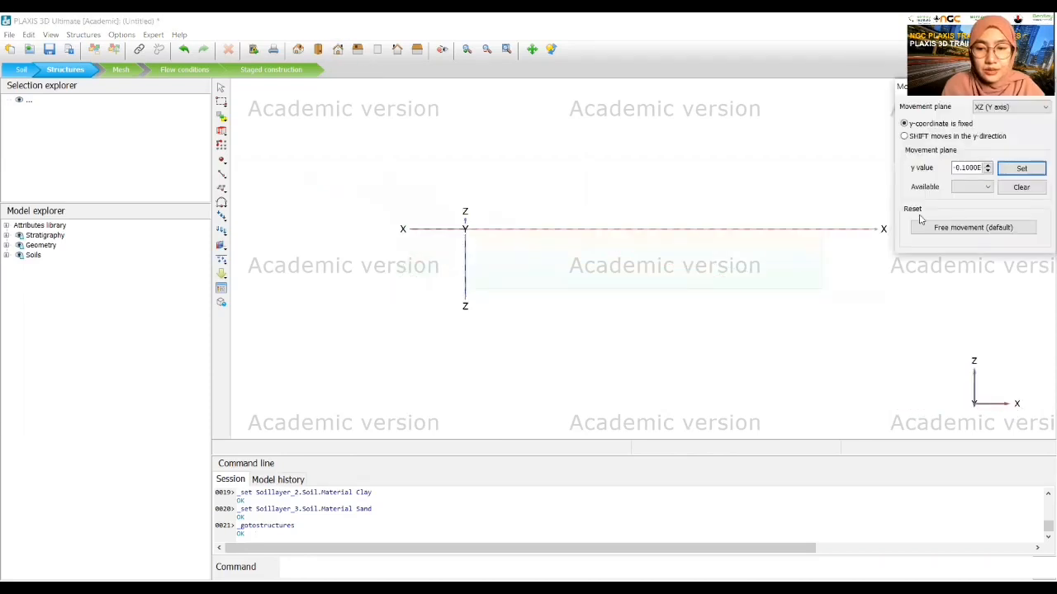
double_click(968, 167)
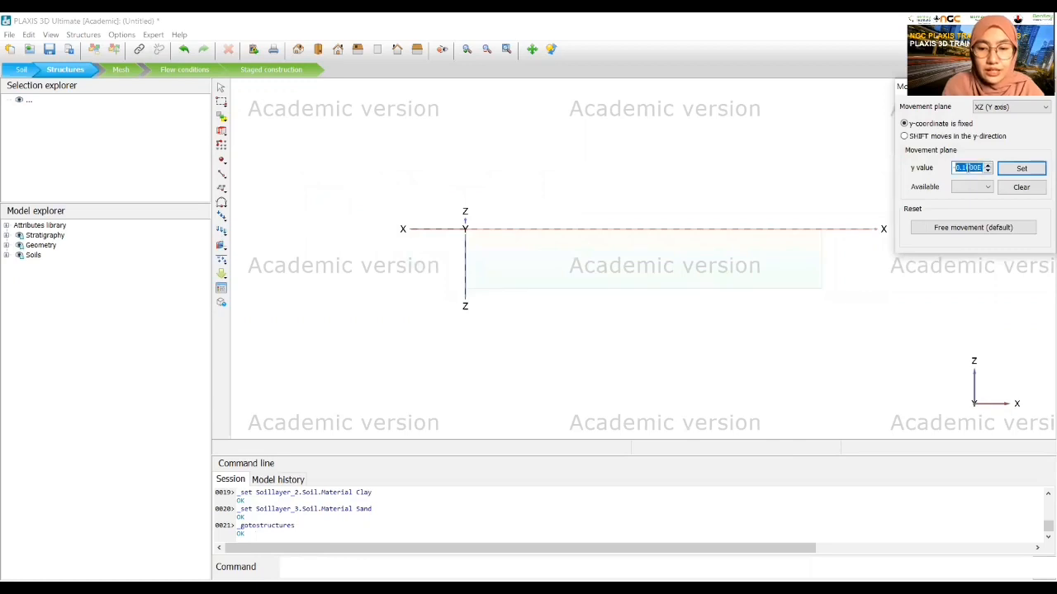
type("0")
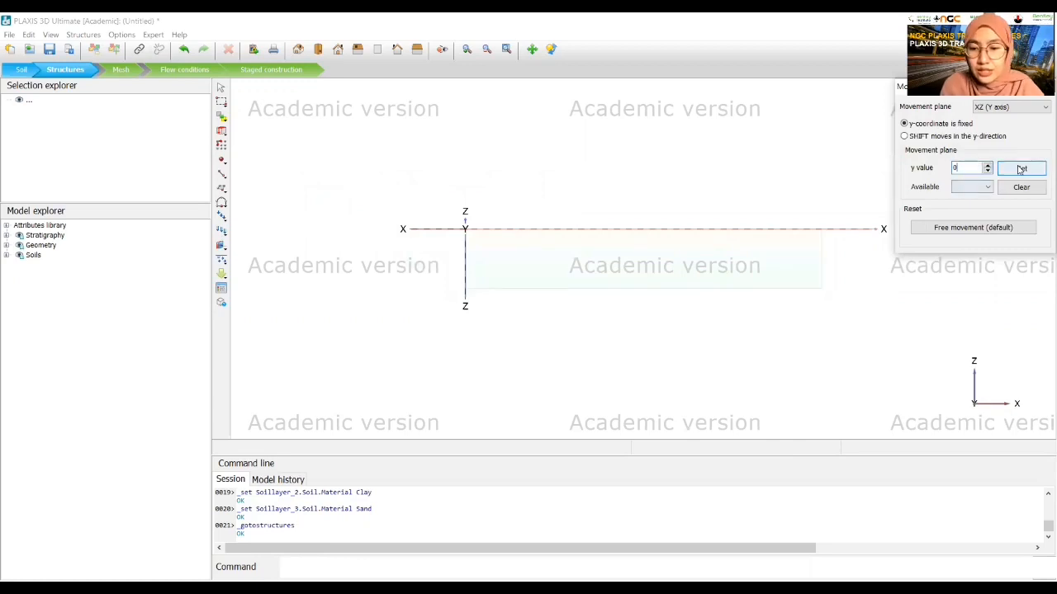
left_click(1021, 169)
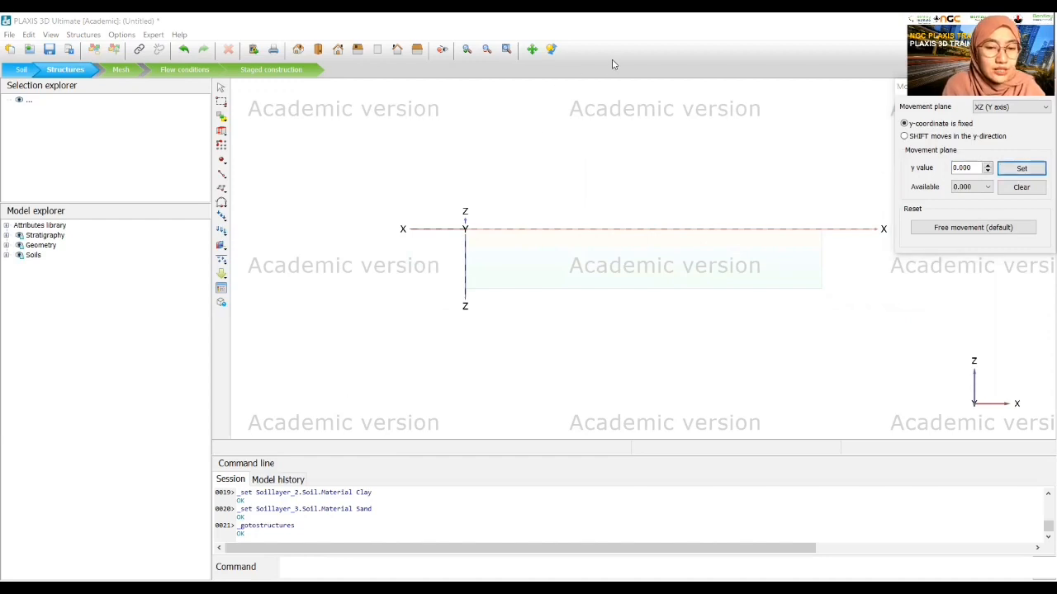
Step: Create the embankment cross-section surface through the points (0 0 0), (0 0 4), (8 0 4) and (20 0 0)
left_click(221, 190)
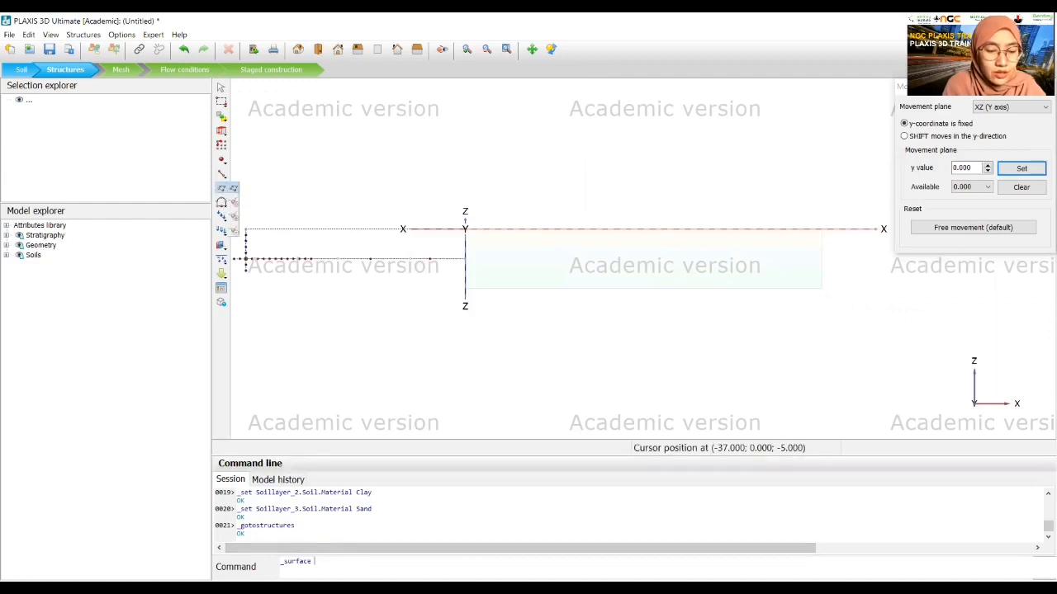
left_click(313, 563)
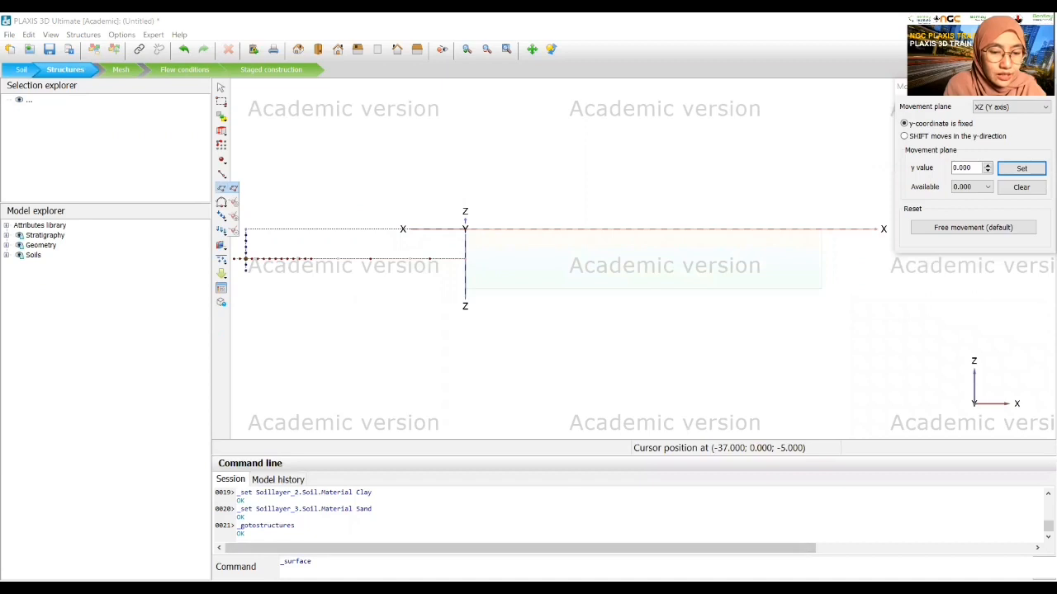
type("0 0 0 0")
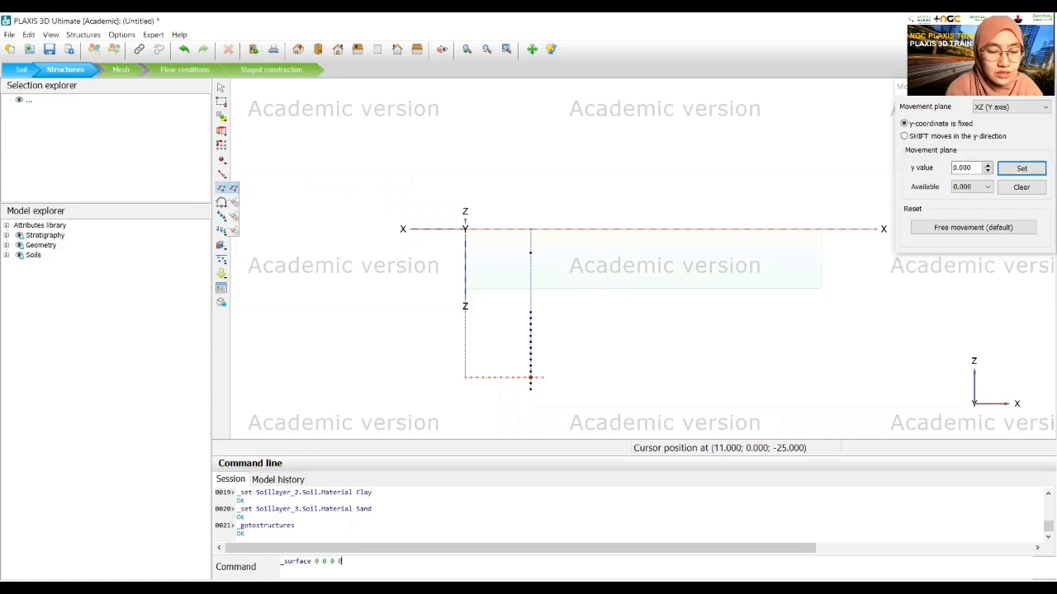
type(" 0 4")
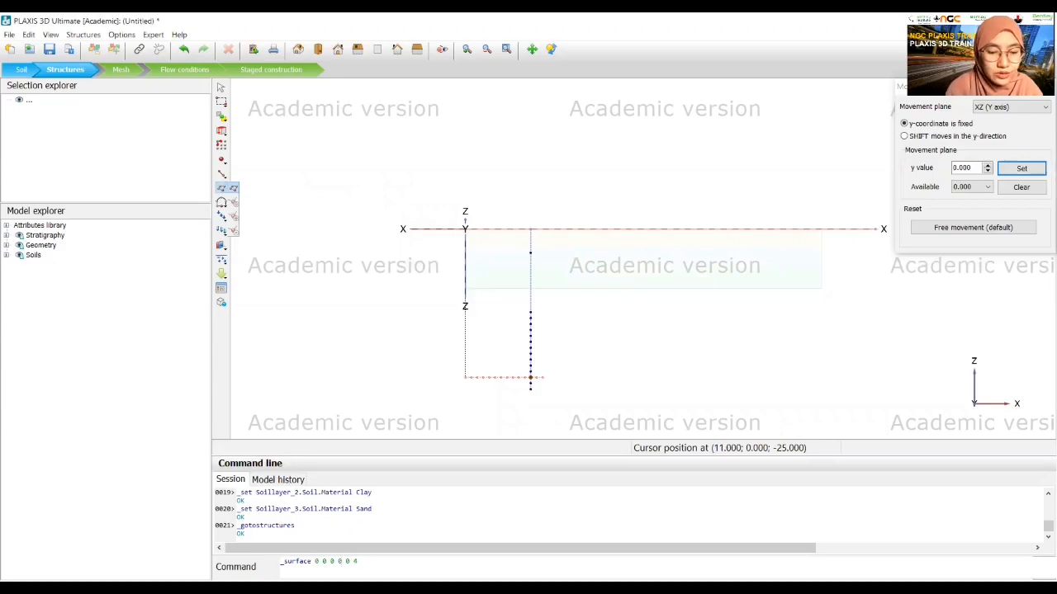
type(" 0 0")
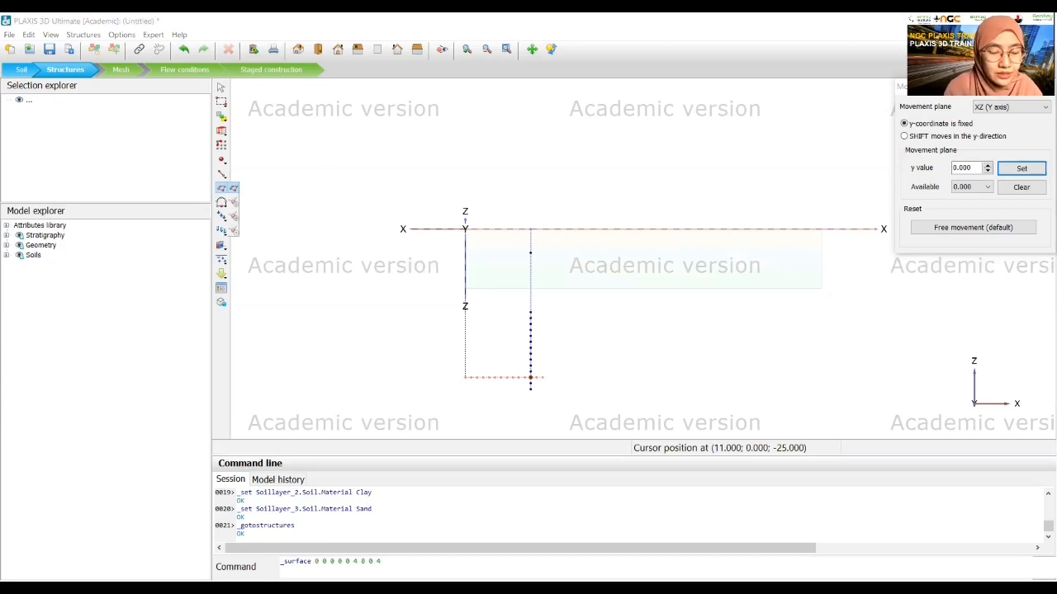
type(" 20")
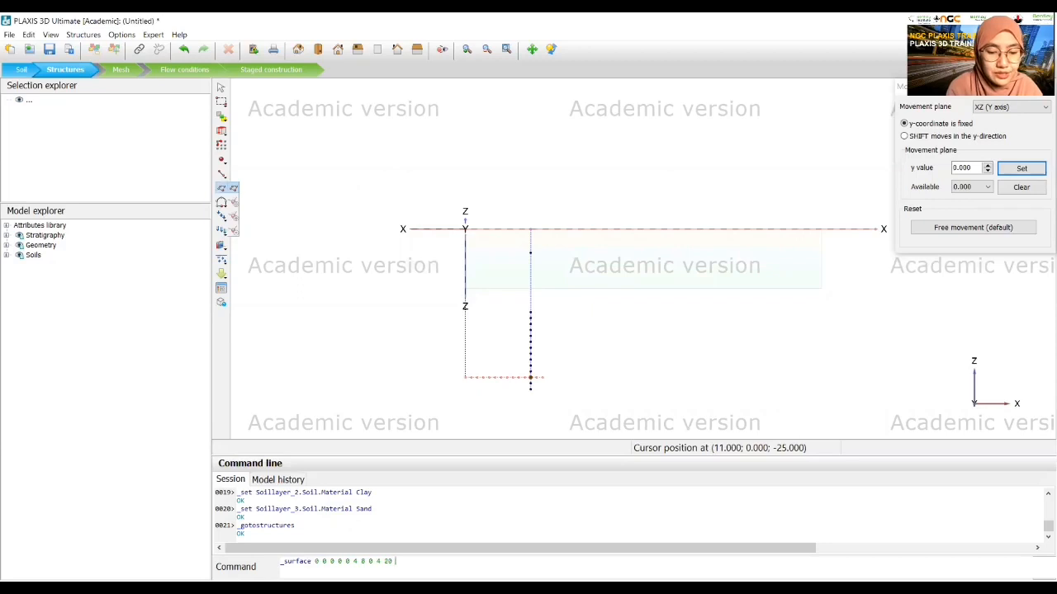
type(" 0 0")
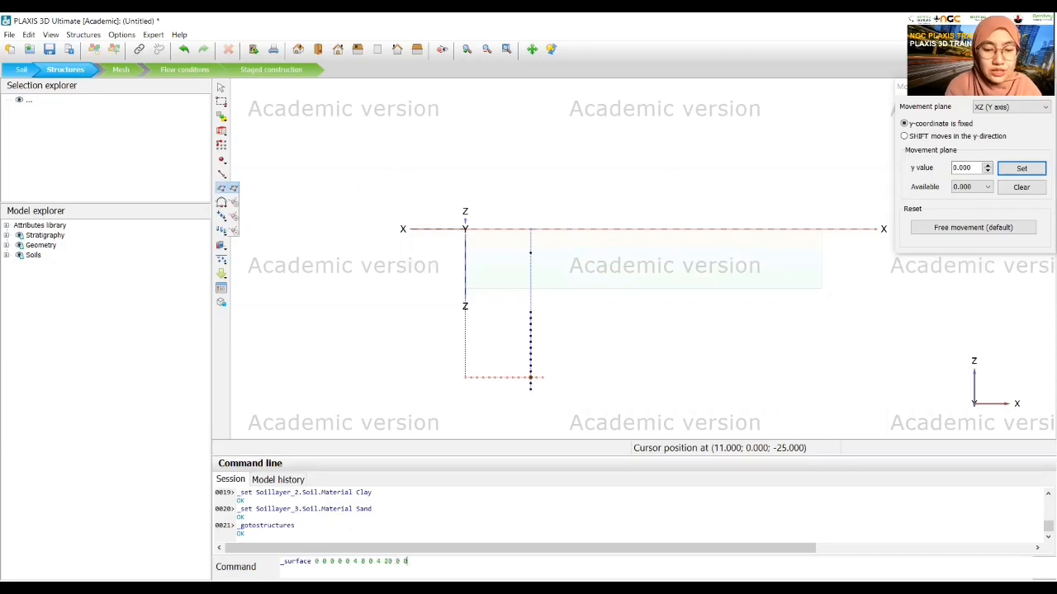
key("Return")
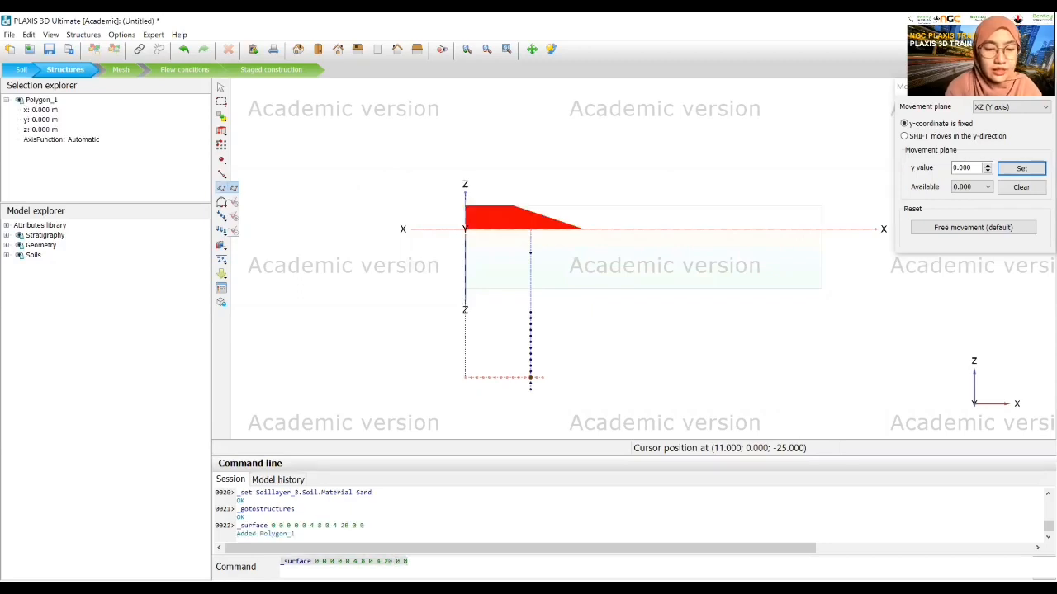
Step: Create a line across the embankment cross-section from (0 0 2) to (14 0 2) and end the line command
scroll(496, 218, "up", 3)
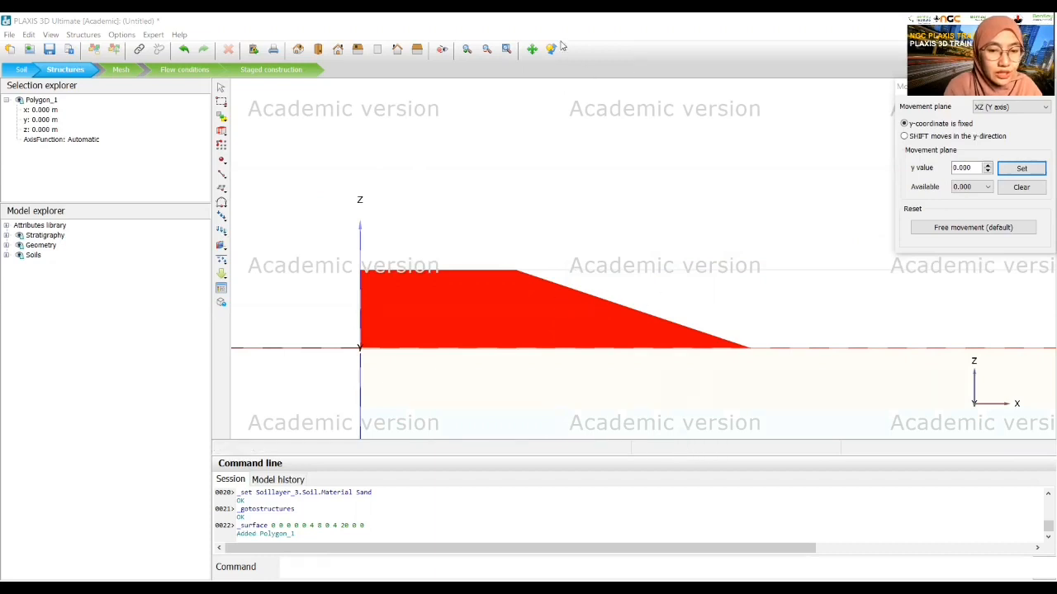
left_click(222, 174)
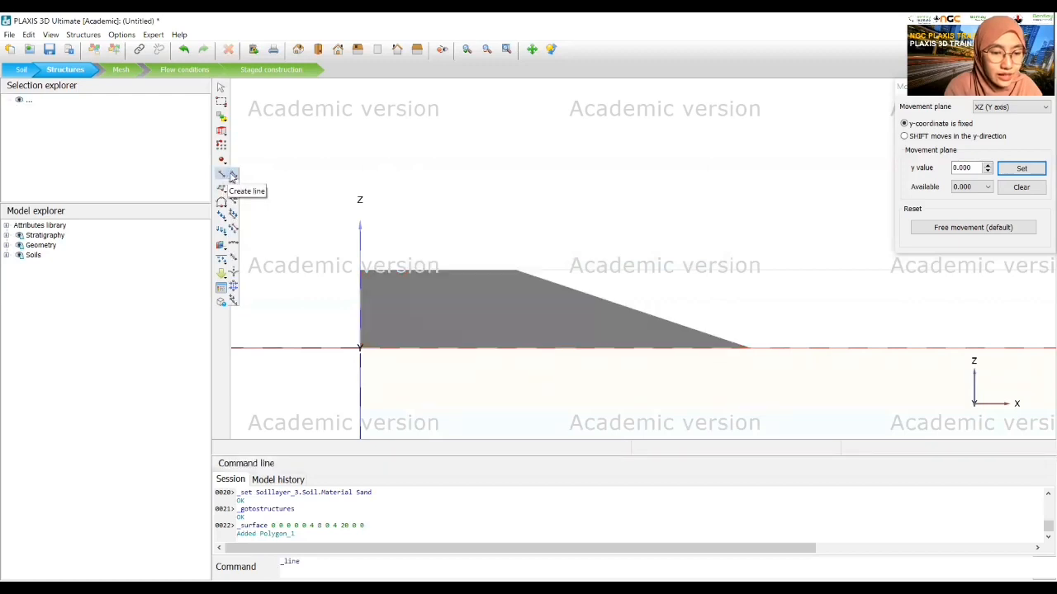
left_click(230, 176)
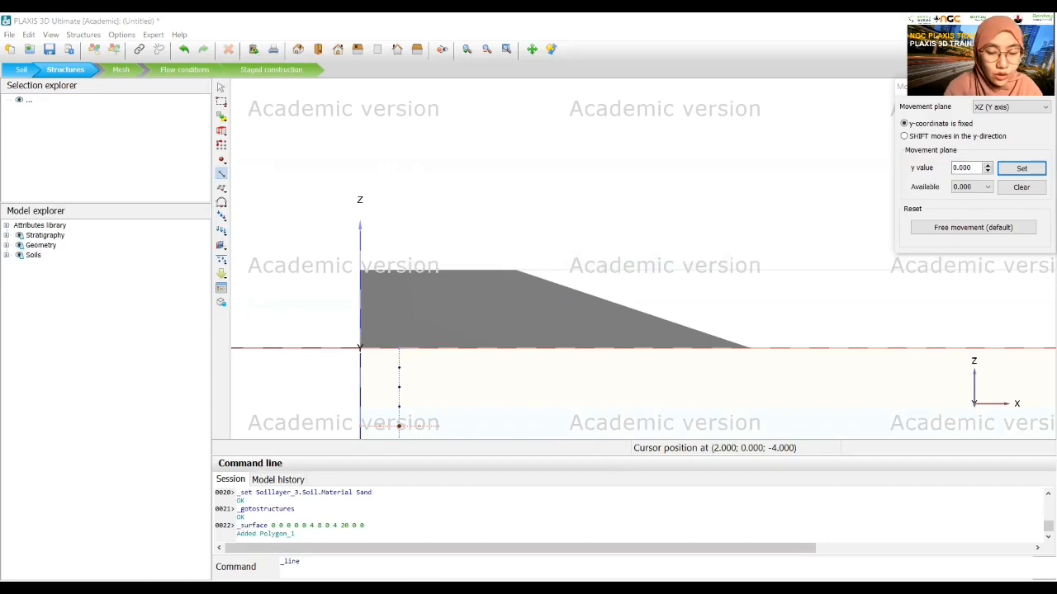
type("0 0 ")
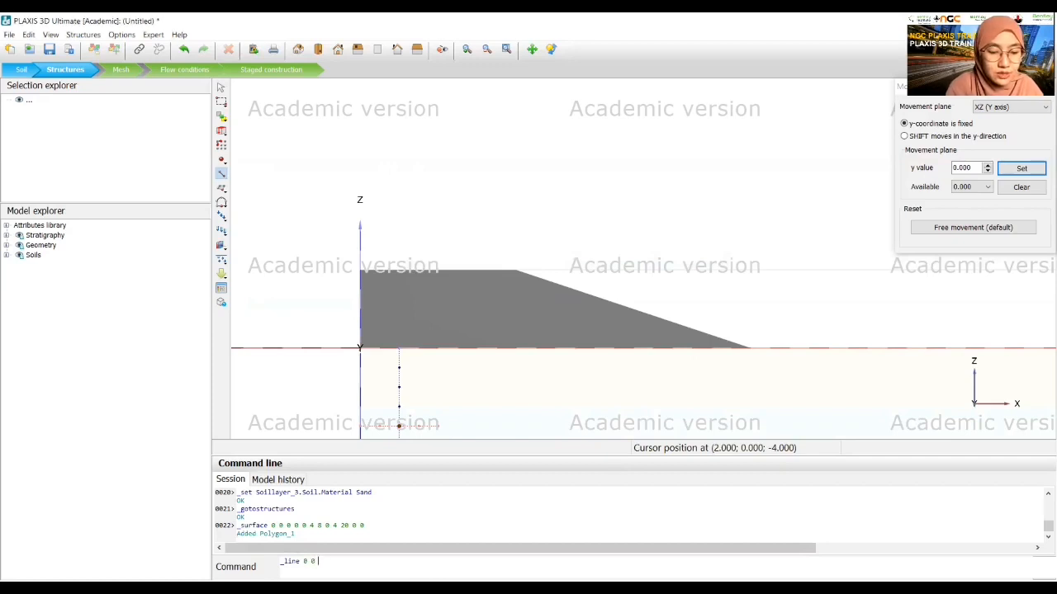
type("2")
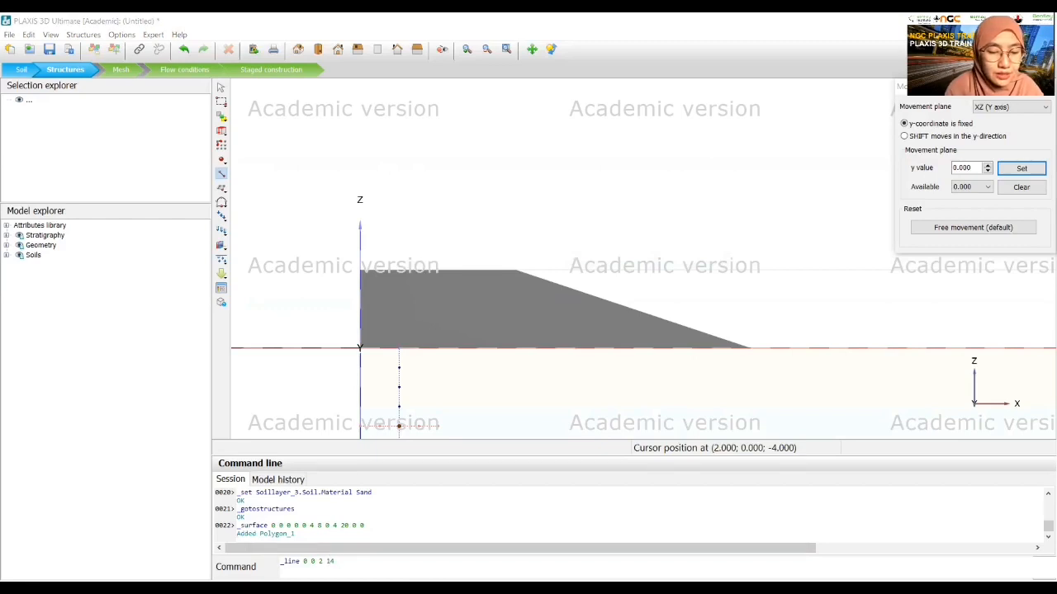
type(" 14")
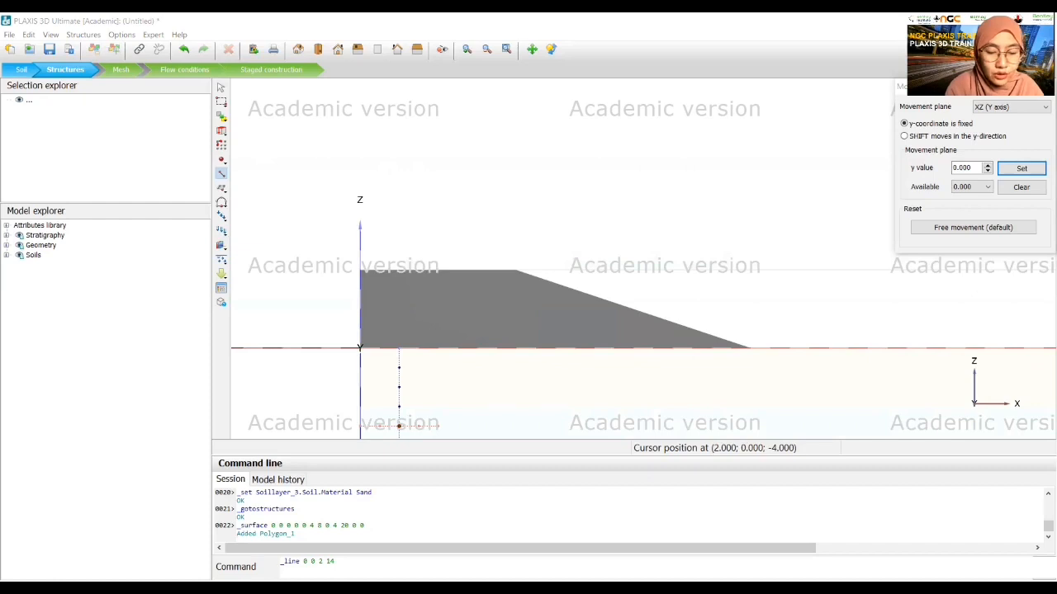
type(" 0 2")
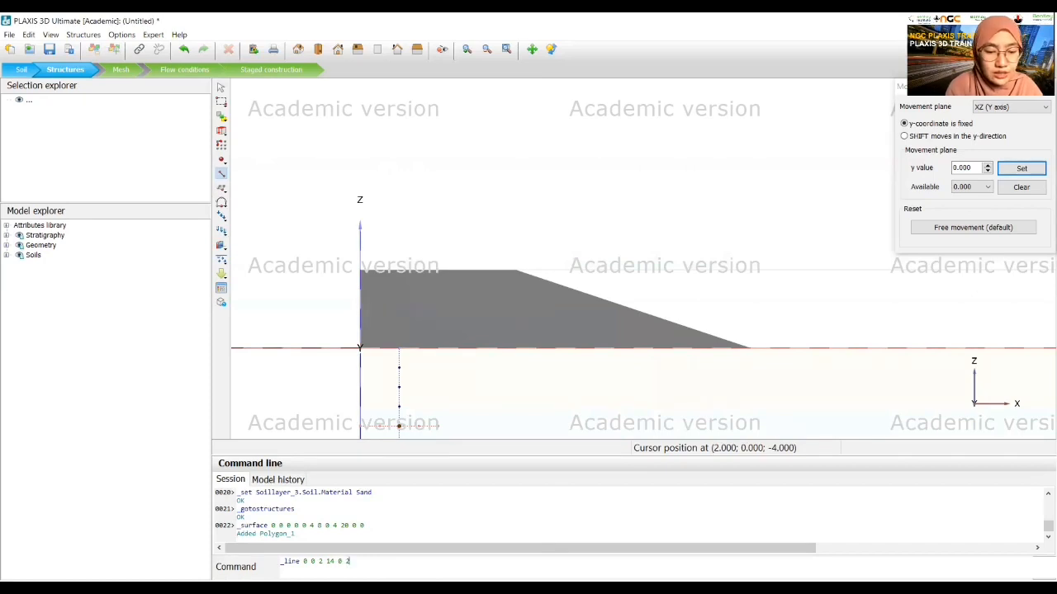
key("Return")
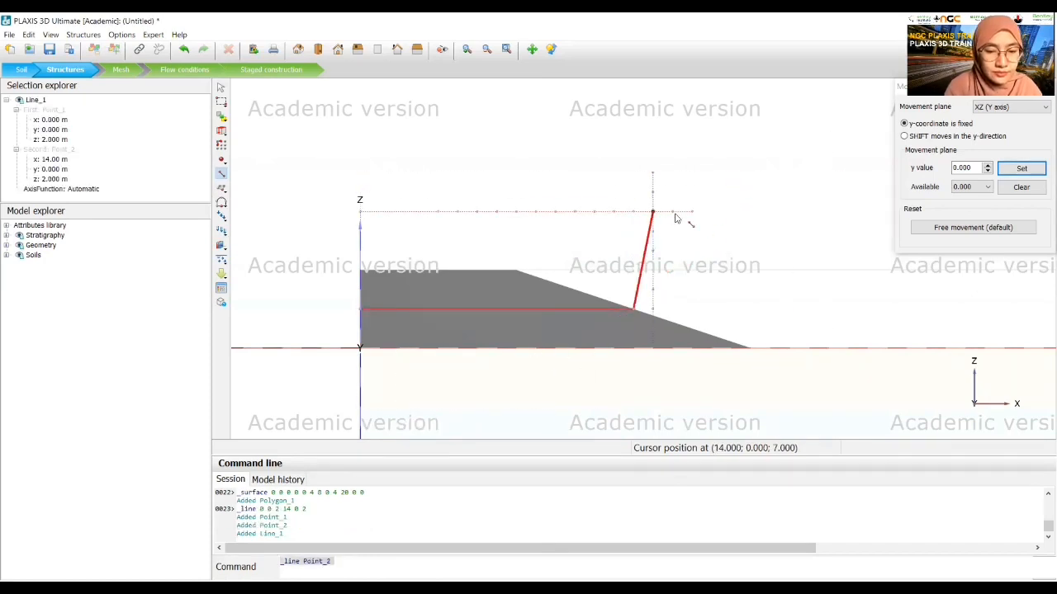
right_click(656, 229)
left_click(404, 219)
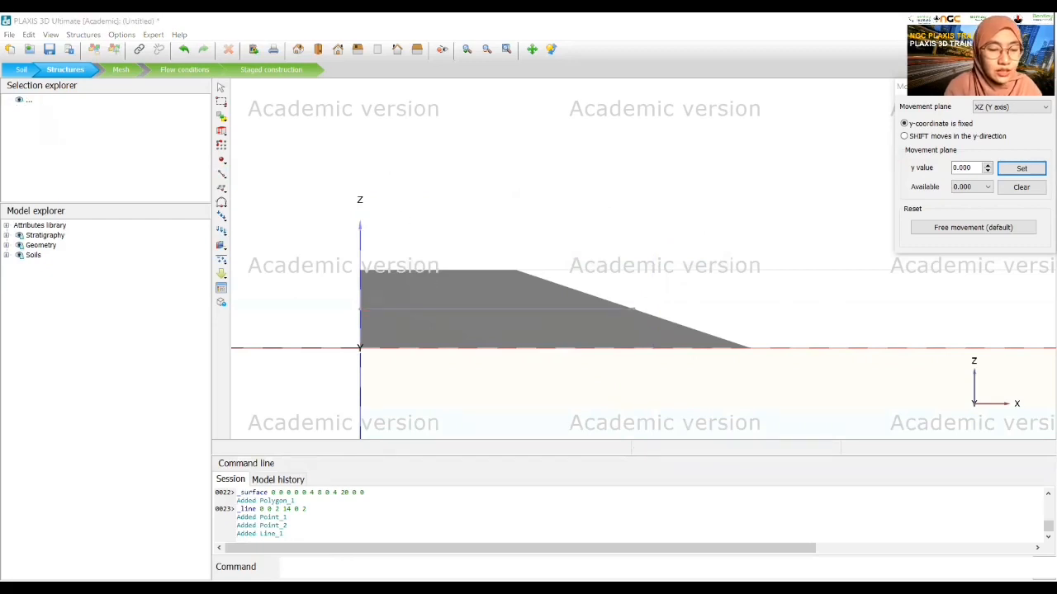
left_click(614, 226)
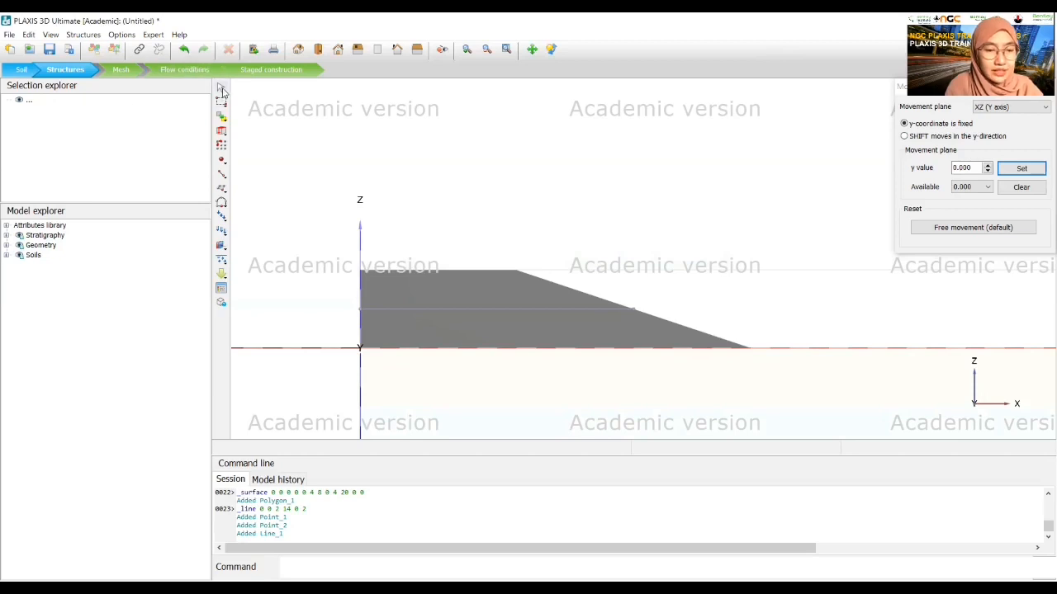
Step: Extrude the embankment cross-section surface together with the horizontal line by 2 m in the y direction
left_click(462, 285)
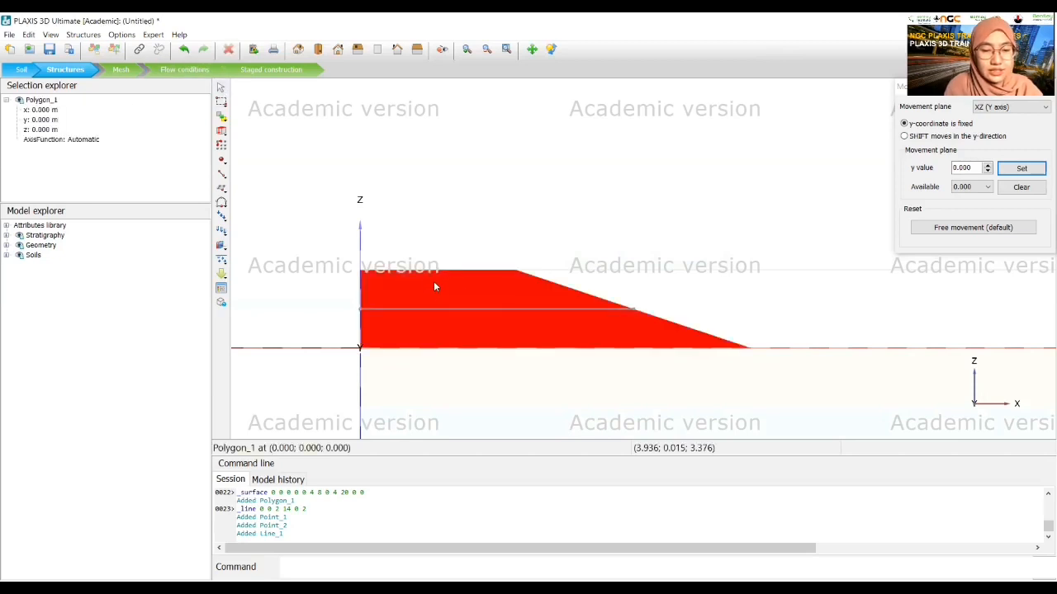
left_click(393, 309, "ctrl")
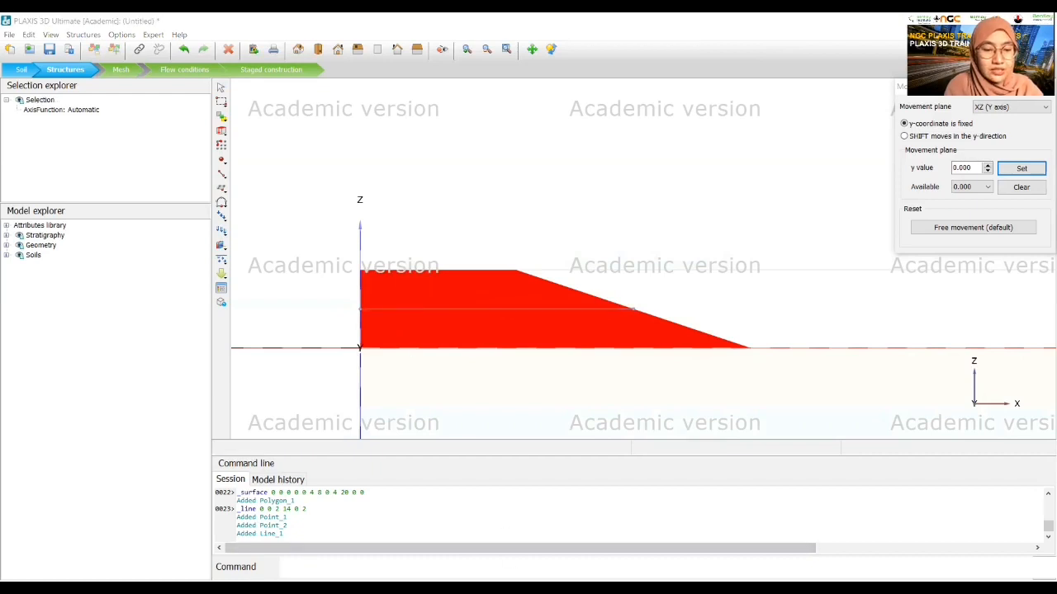
left_click(222, 134)
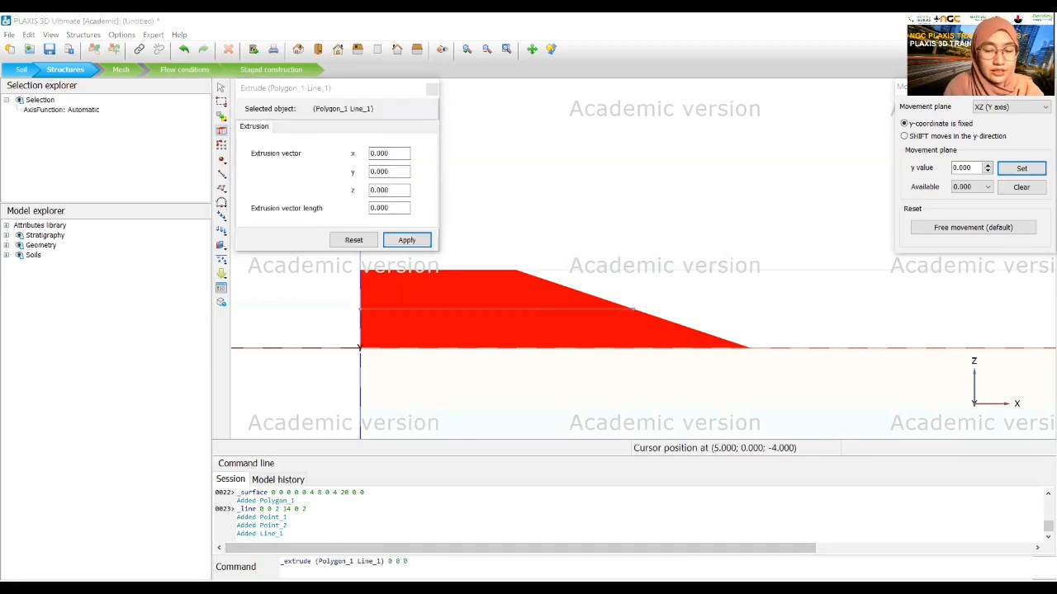
left_click(390, 172)
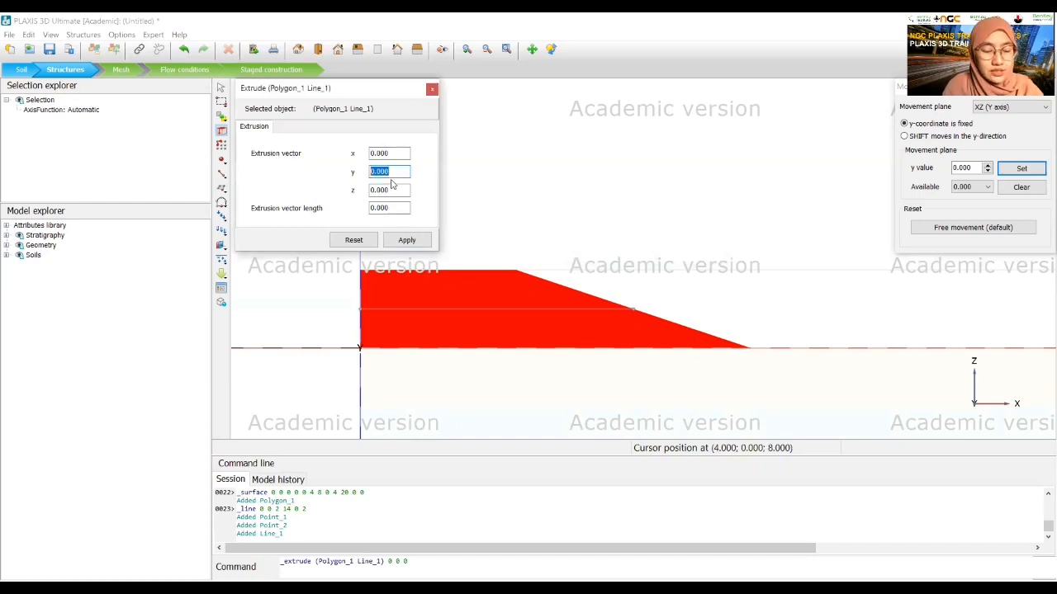
type("2")
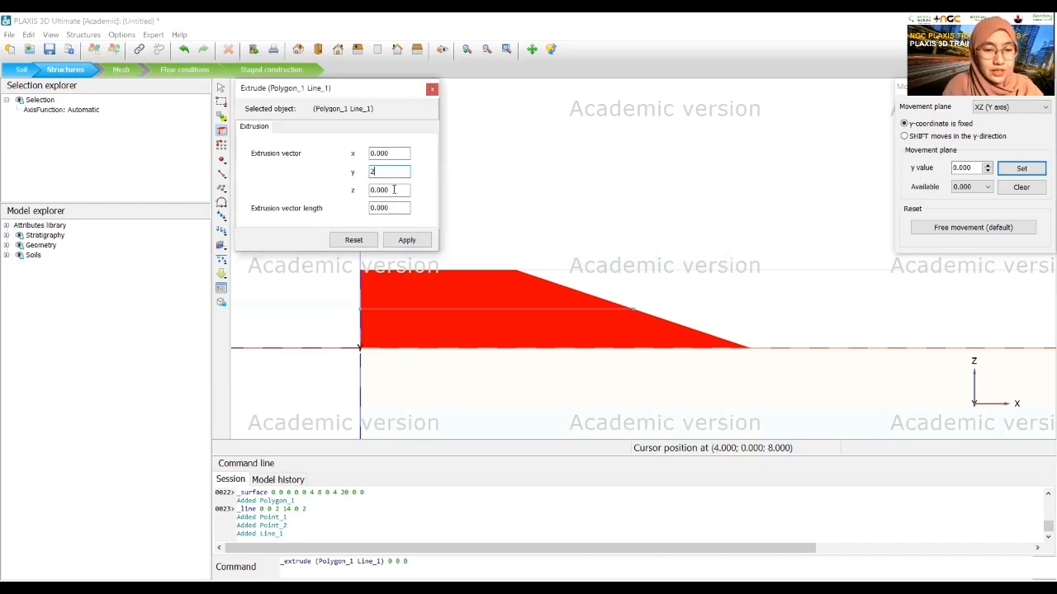
left_click(407, 240)
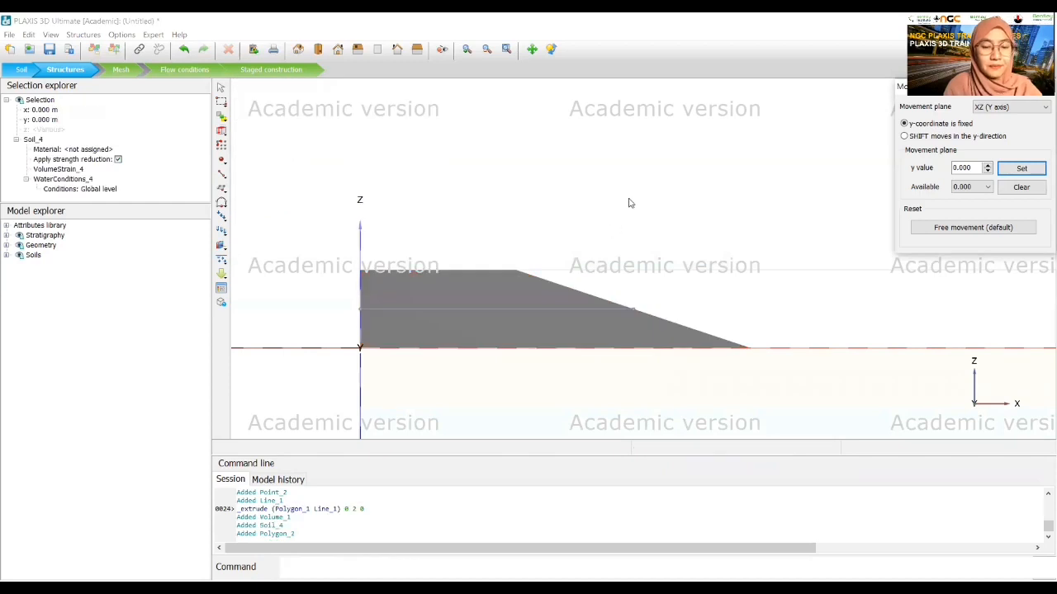
middle_click_drag(639, 176, 444, 210)
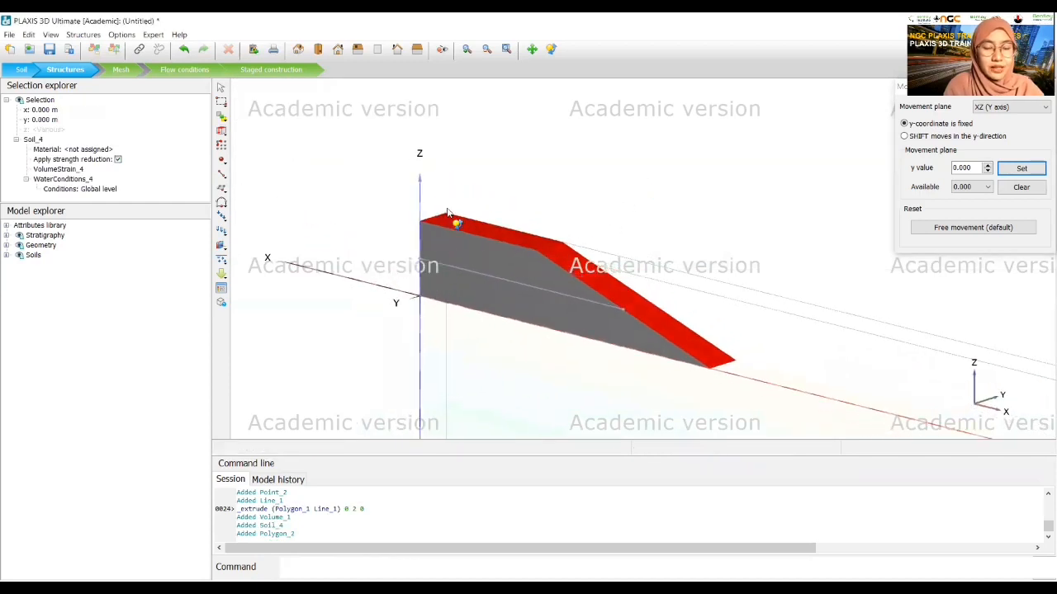
left_click(582, 187)
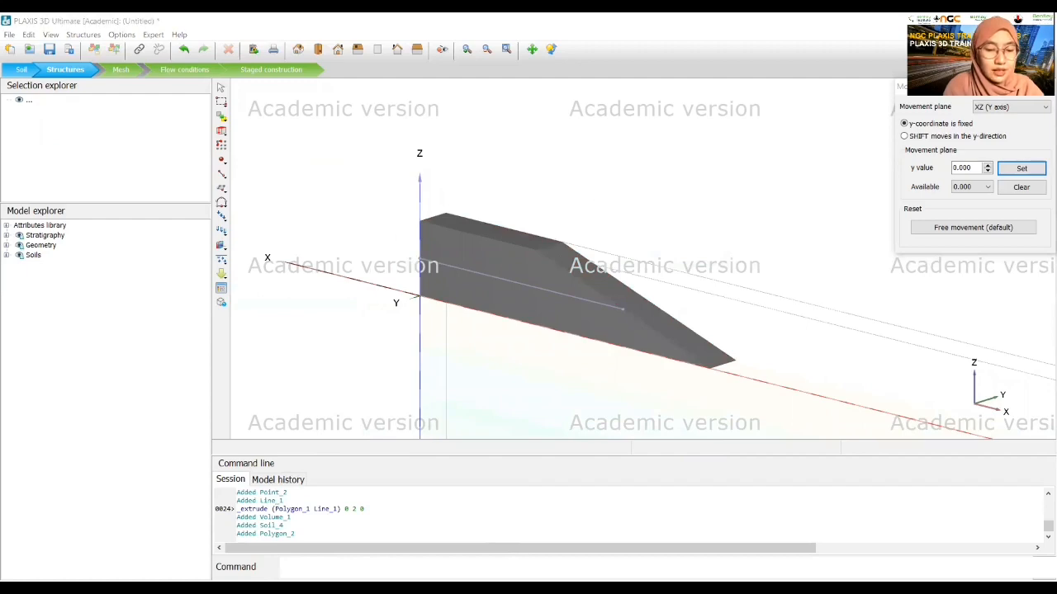
Step: Delete the original cross-section surface and line, along with the line's two end points, keeping the extruded objects
left_click(517, 277)
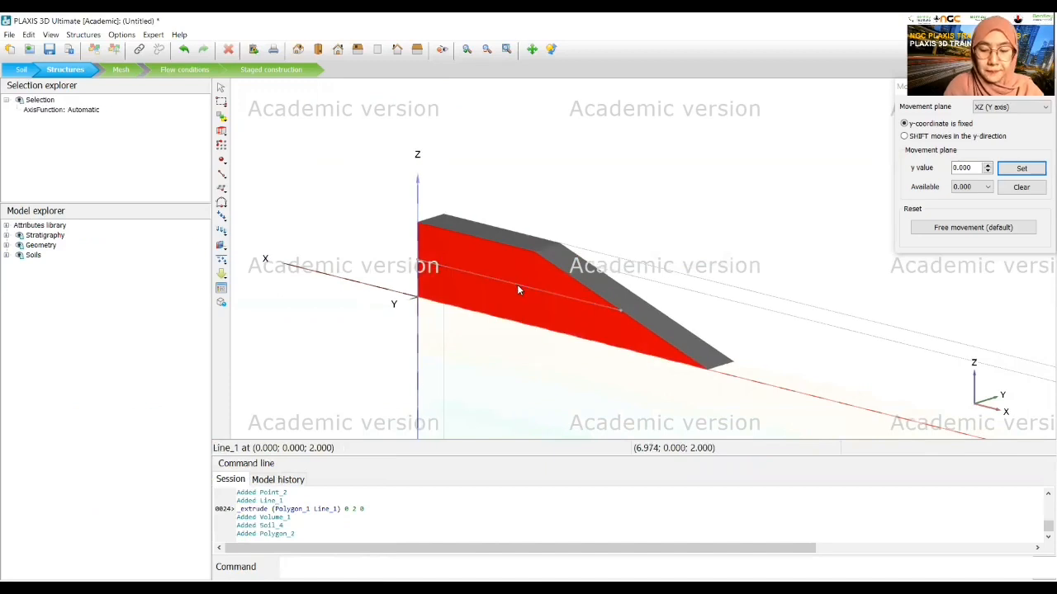
key("Delete")
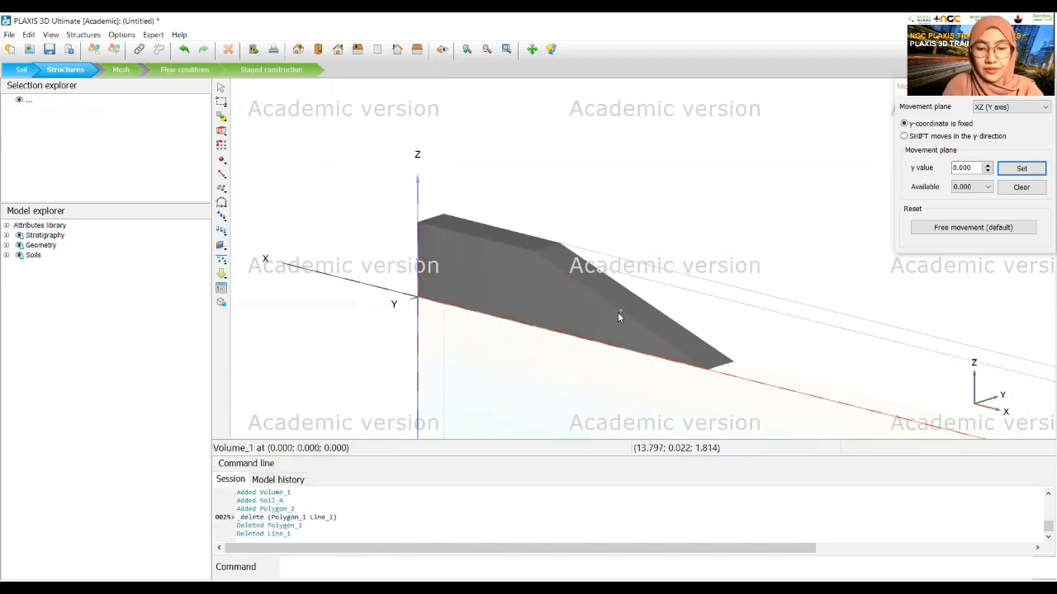
left_click(617, 312)
left_click(619, 310)
key("Delete")
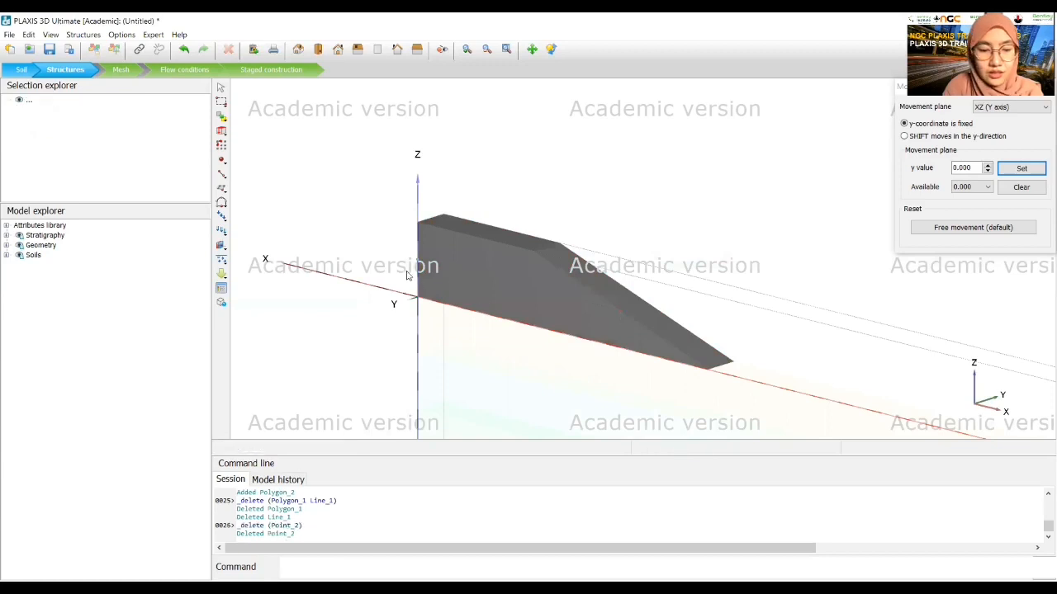
left_click(418, 265)
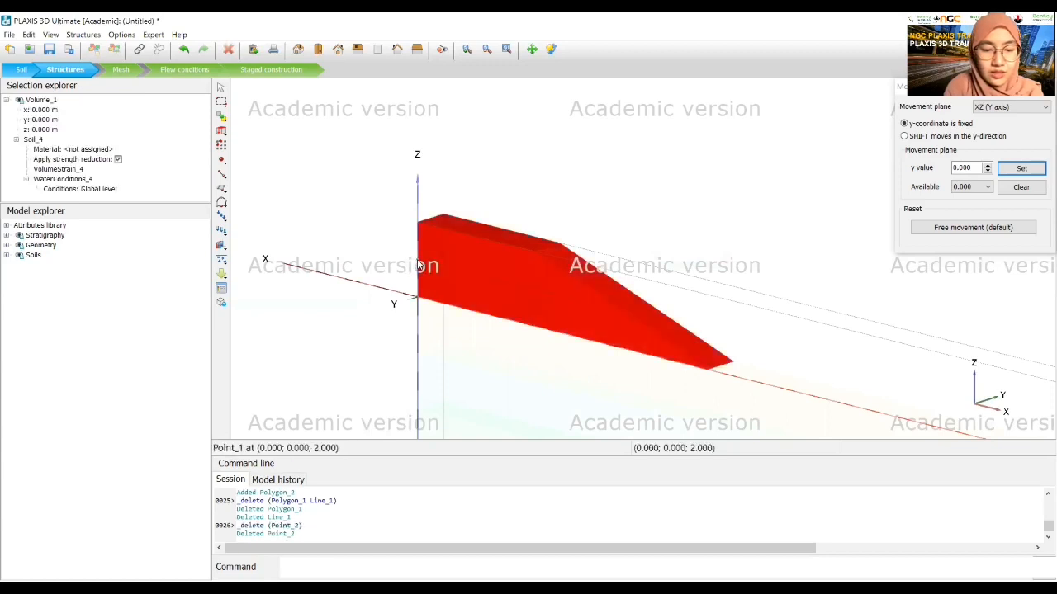
left_click(418, 265)
key("Delete")
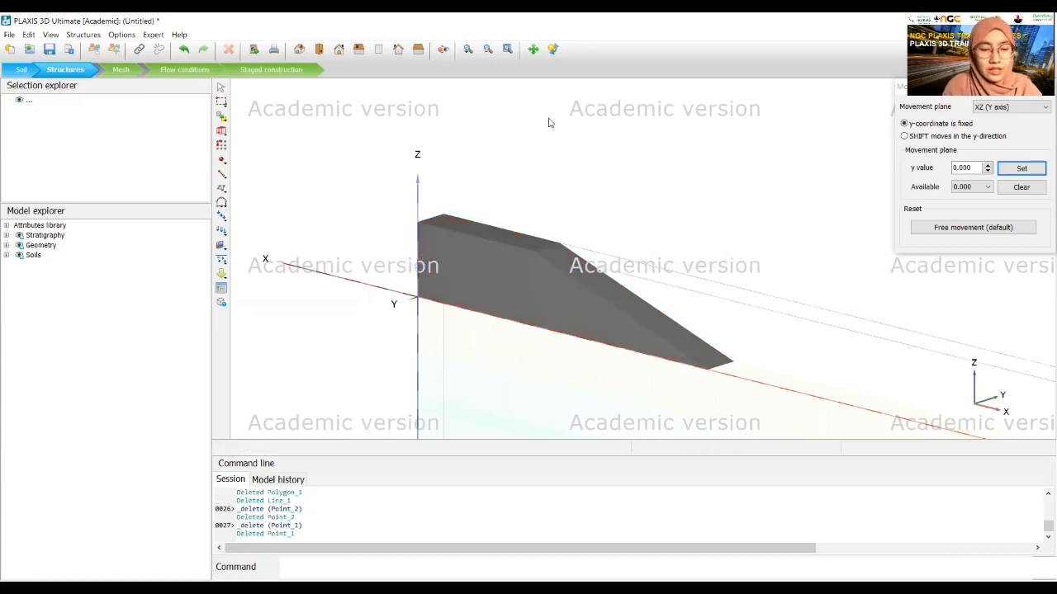
Step: Assign the Embankment material to the soil of the extruded embankment volume and clear the selection
left_click(435, 248)
right_click(434, 247)
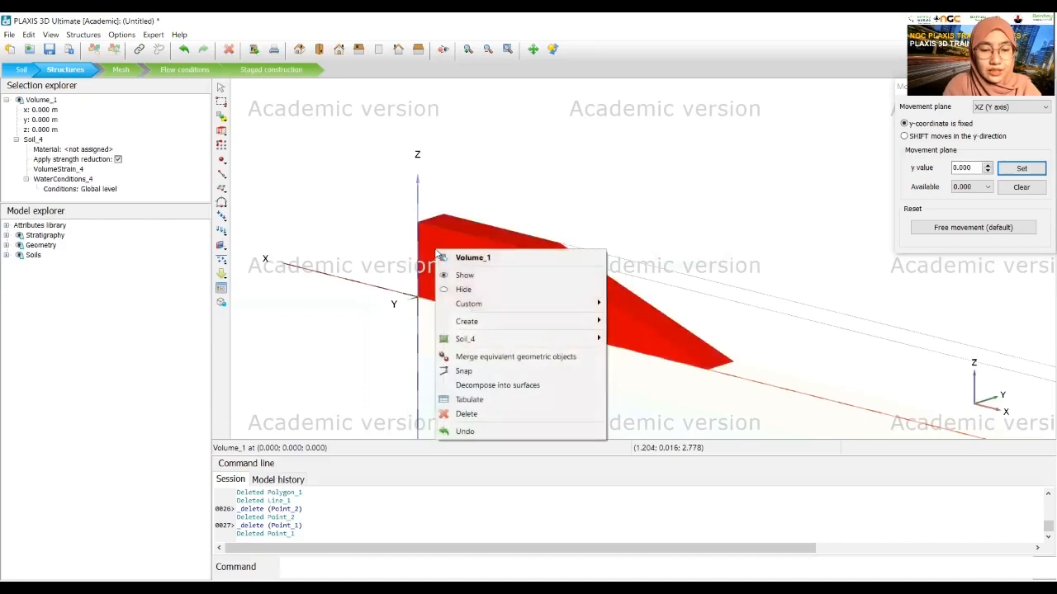
mouse_move(568, 339)
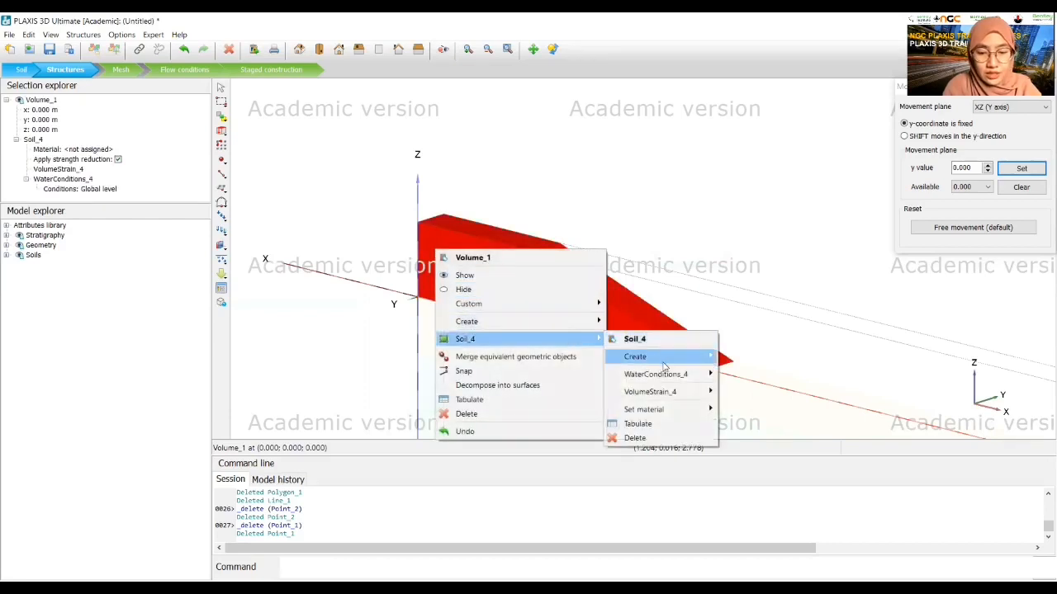
mouse_move(679, 410)
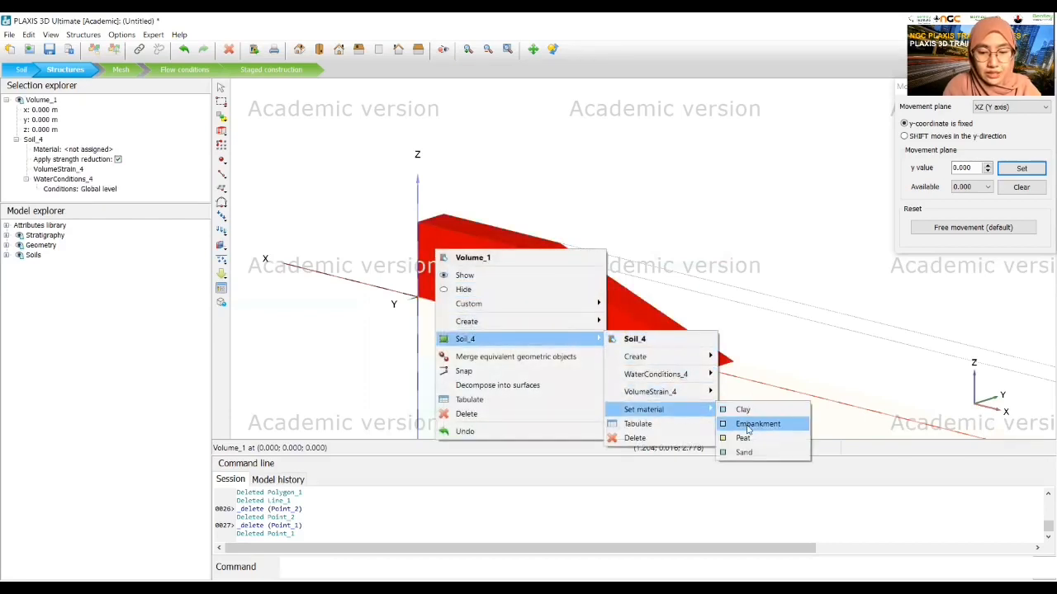
left_click(748, 424)
left_click(710, 220)
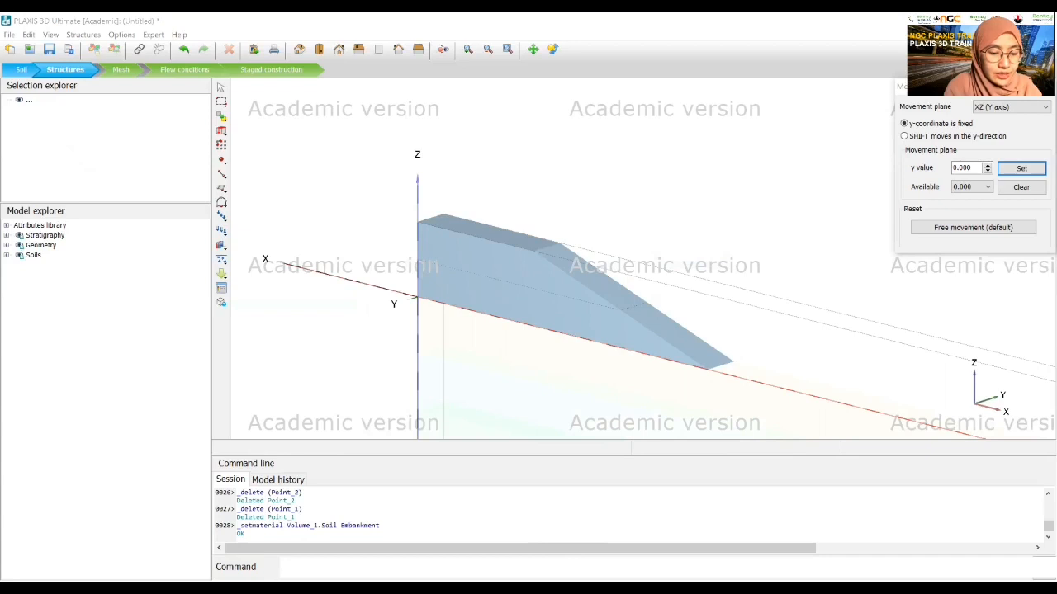
Step: Create a vertical line drain below the embankment from (1 1 0) to (1 1 -6)
left_click(222, 262)
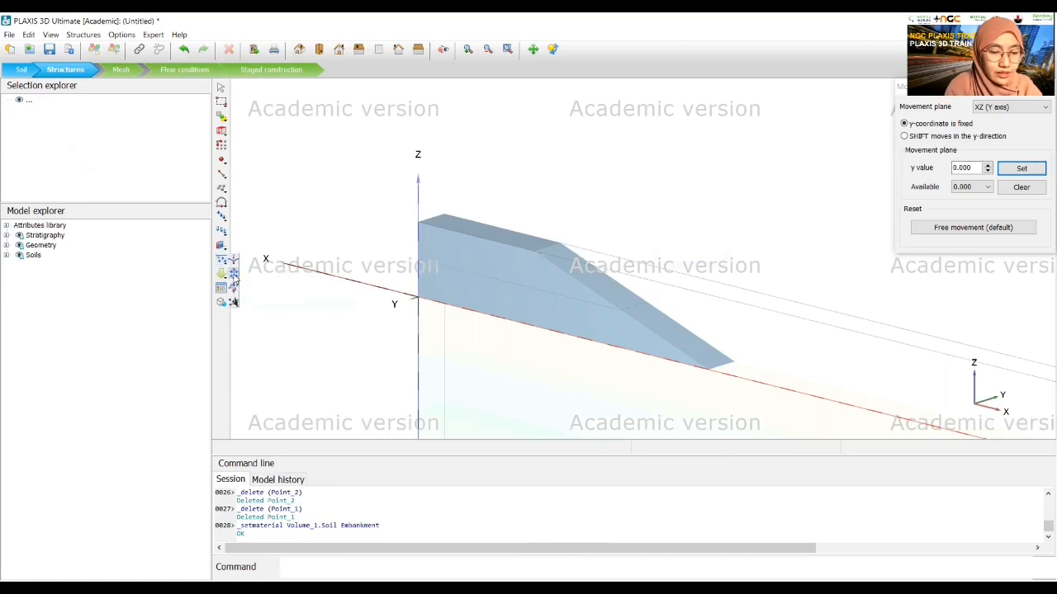
left_click(234, 276)
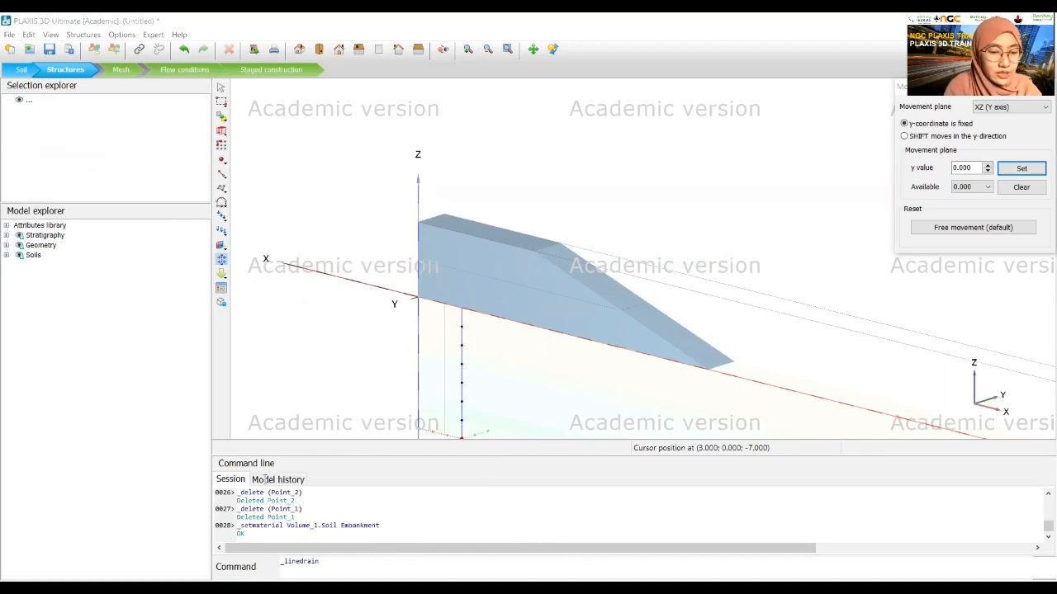
left_click(330, 562)
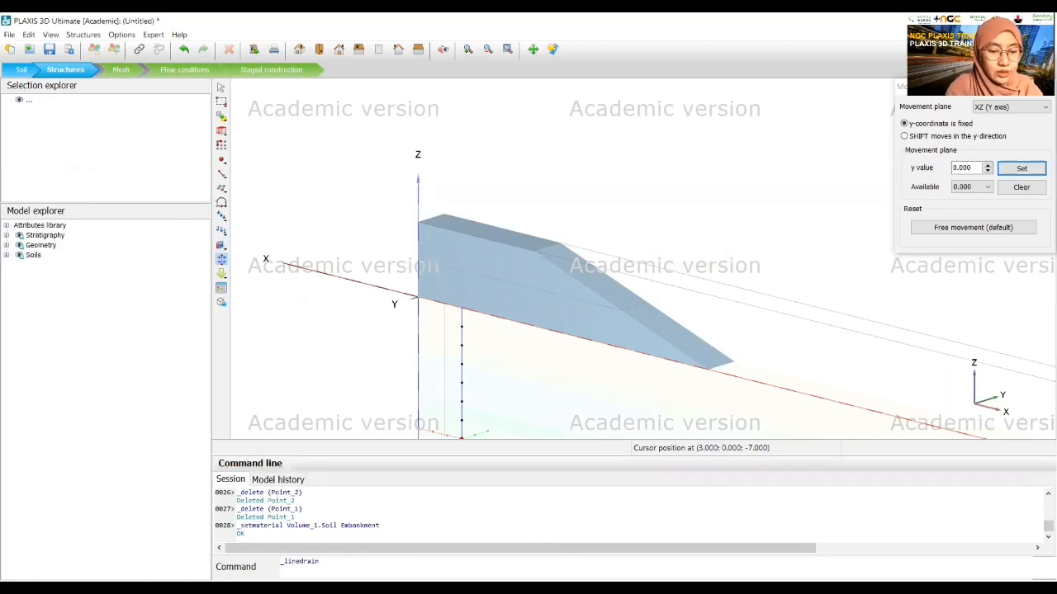
type("1 1 0")
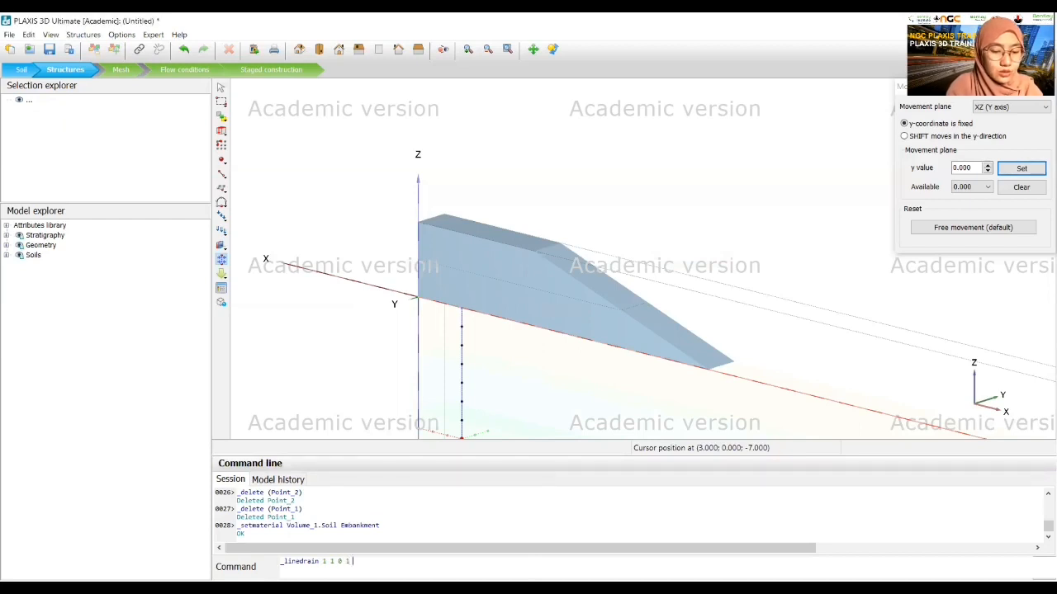
type("1 -8")
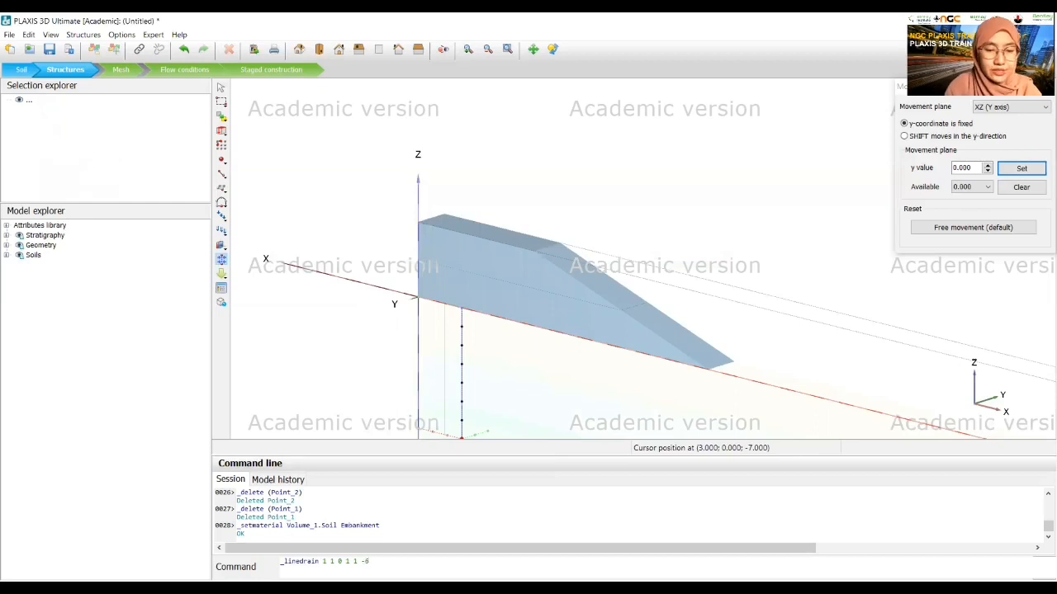
key("Return")
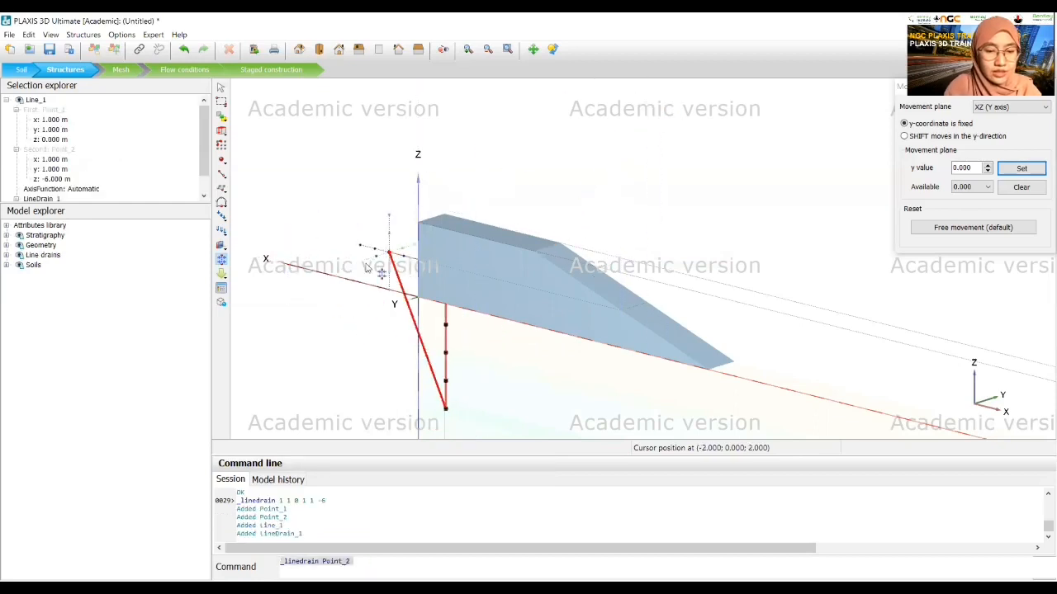
Step: Create a one-dimensional rectangular array of the line drain in the x direction with 10 columns spaced 2 m apart
scroll(356, 274, "down", 2)
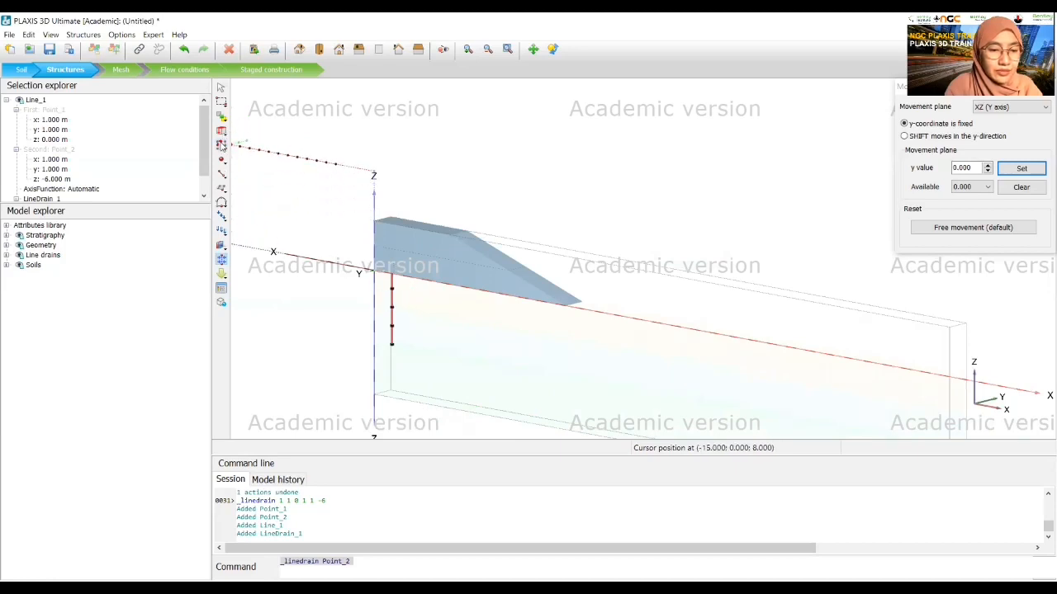
left_click(221, 145)
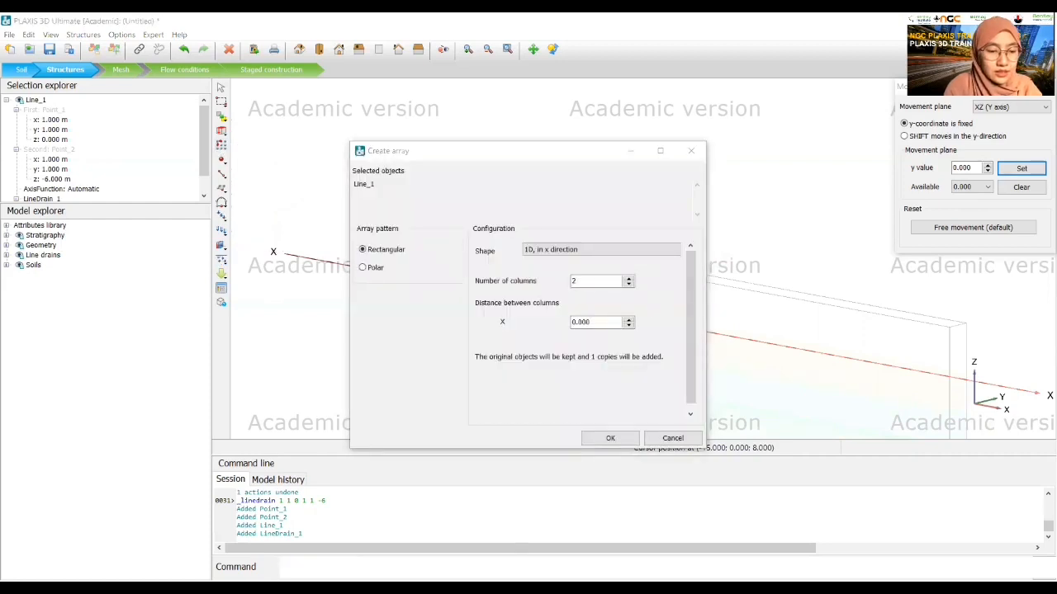
left_click(615, 281)
key("BackSpace")
type("10")
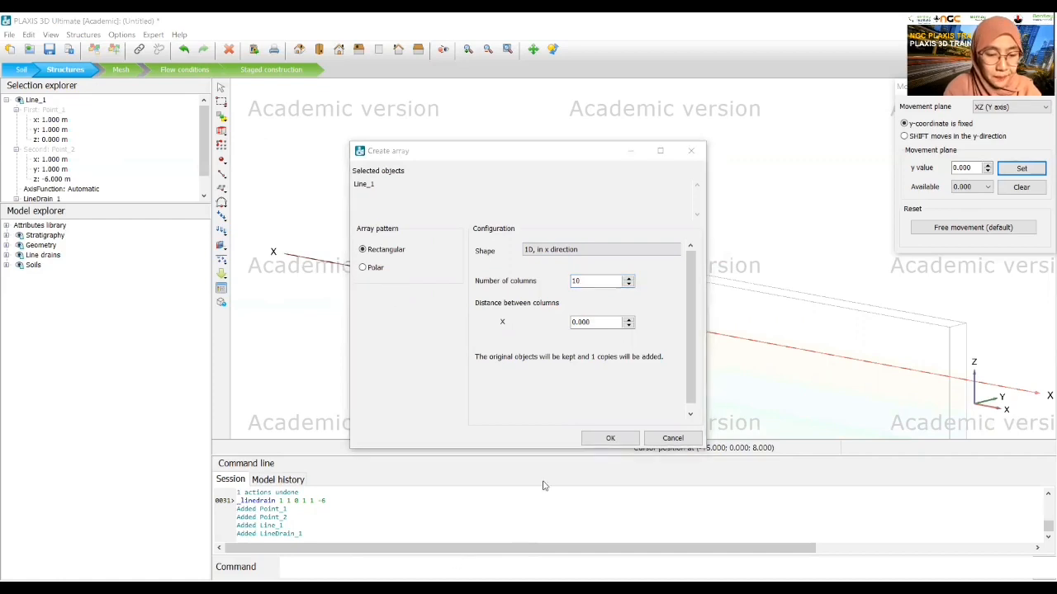
left_click(600, 323)
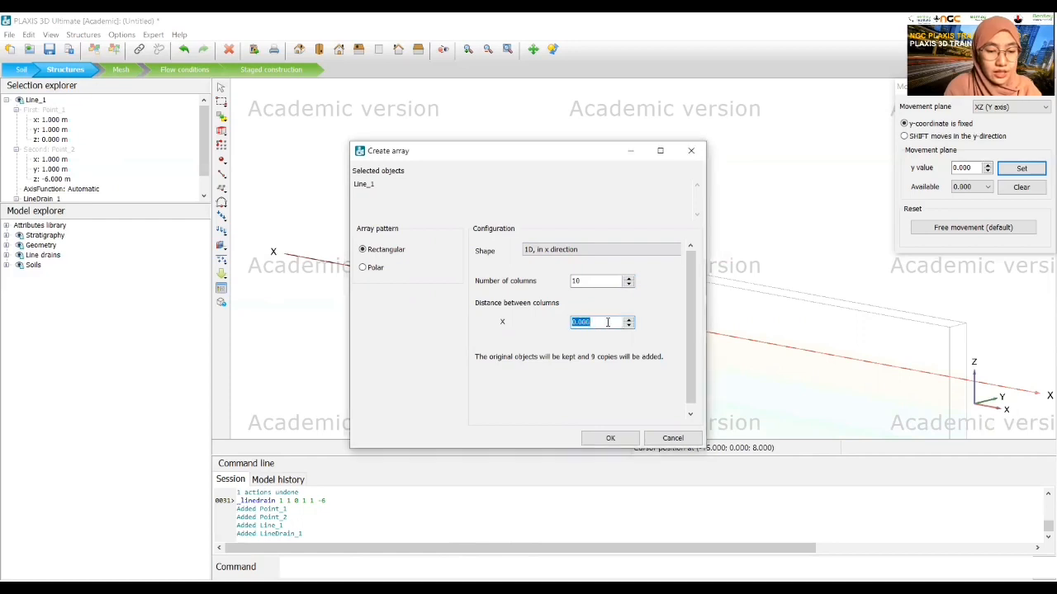
type("2")
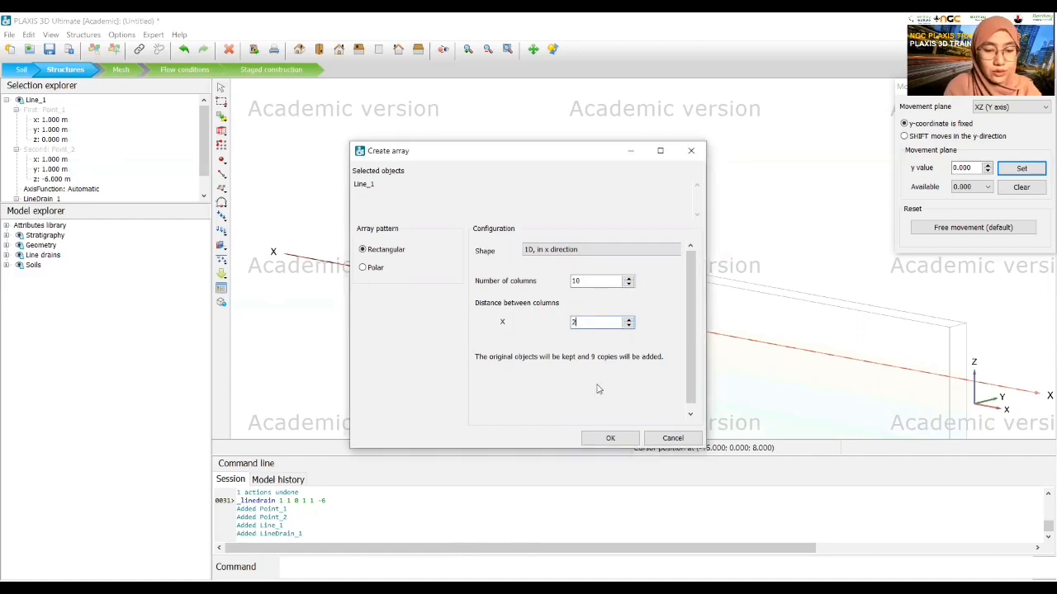
left_click(609, 440)
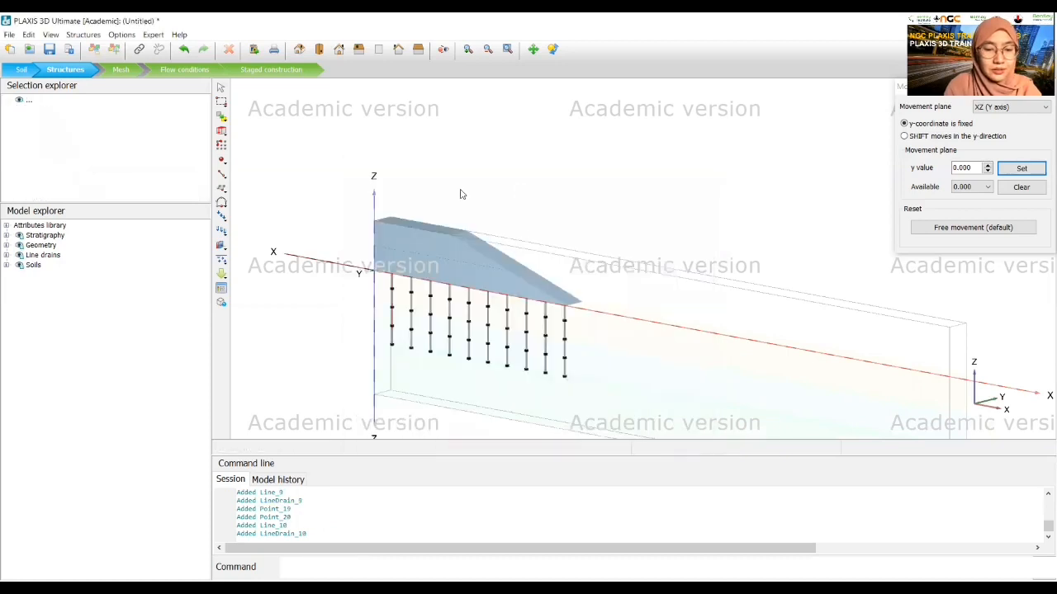
right_click_drag(461, 194, 528, 209)
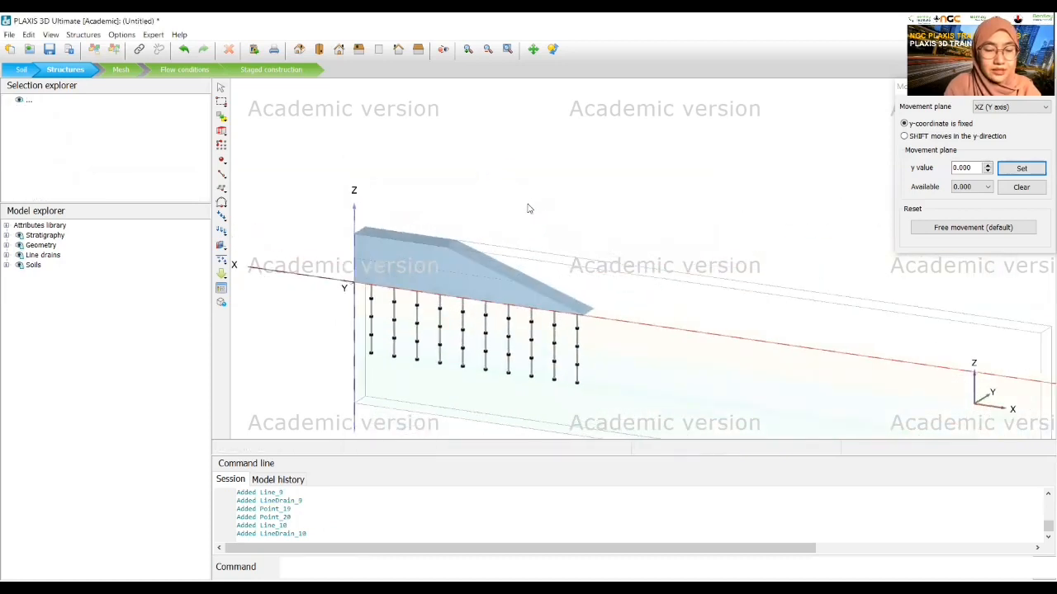
middle_click_drag(460, 327, 431, 247)
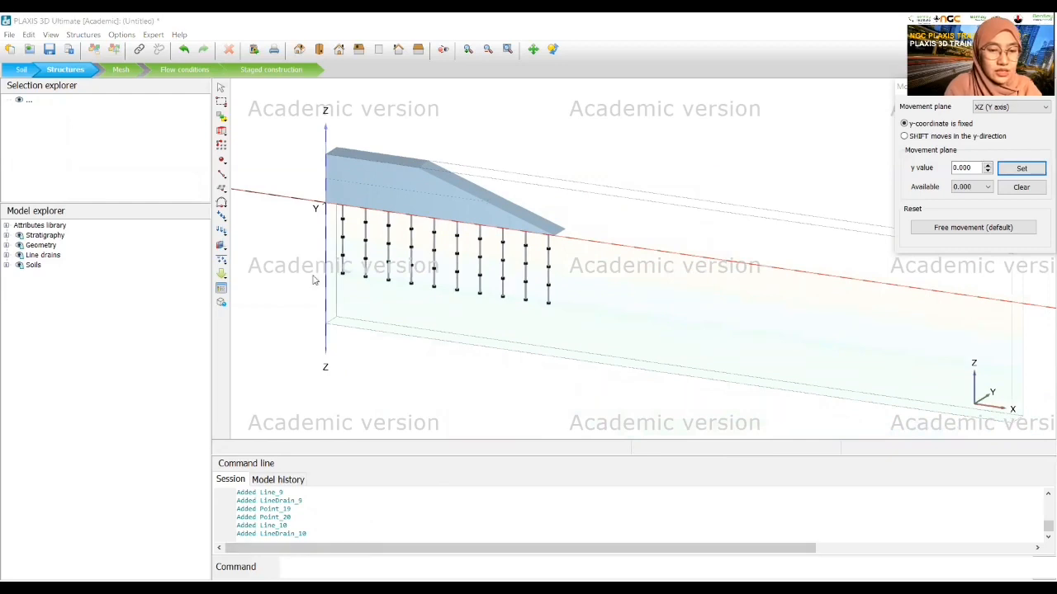
Step: Go to mesh mode, select the entire model and set its coarseness factor to 0.3, then clear the selection
left_click(121, 70)
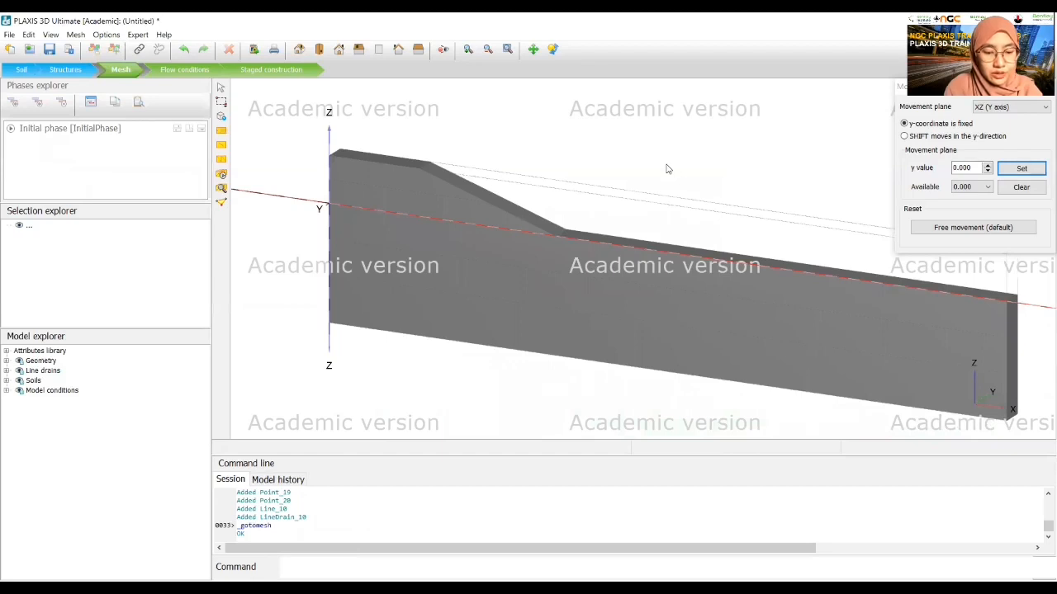
key("ctrl+a")
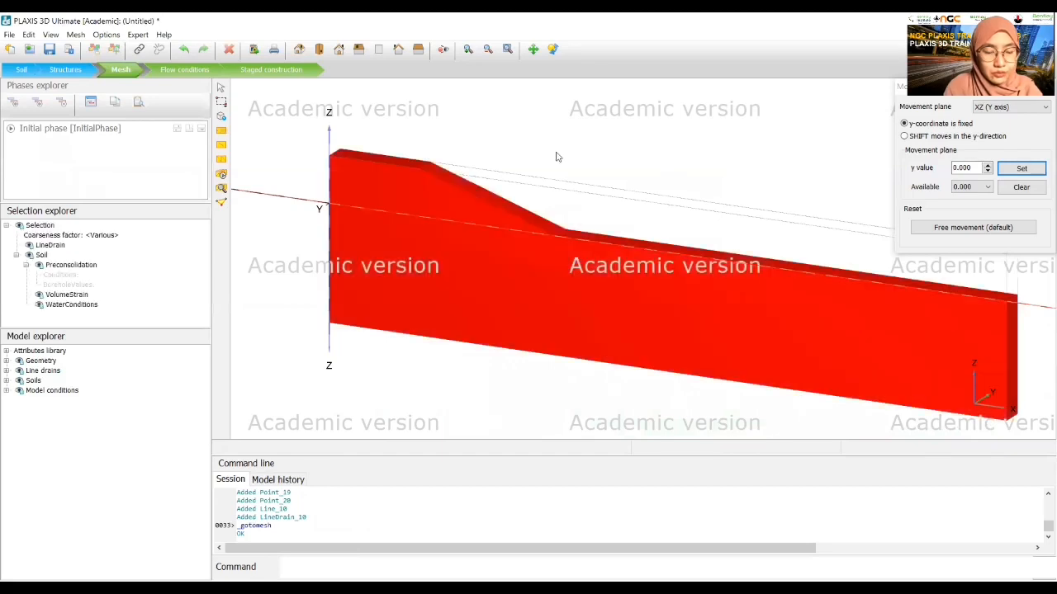
left_click(103, 236)
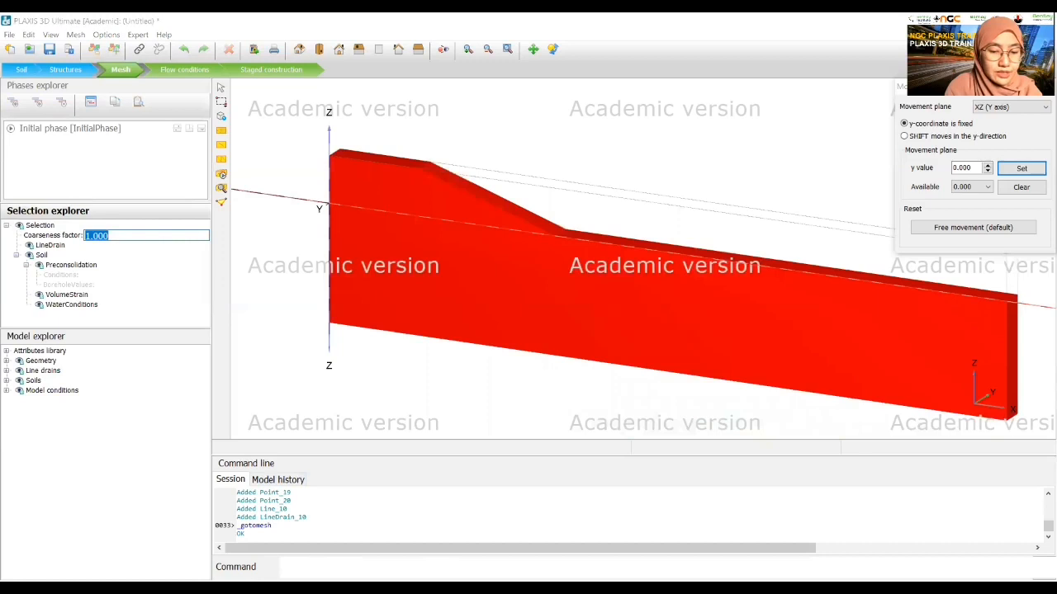
left_click(107, 236)
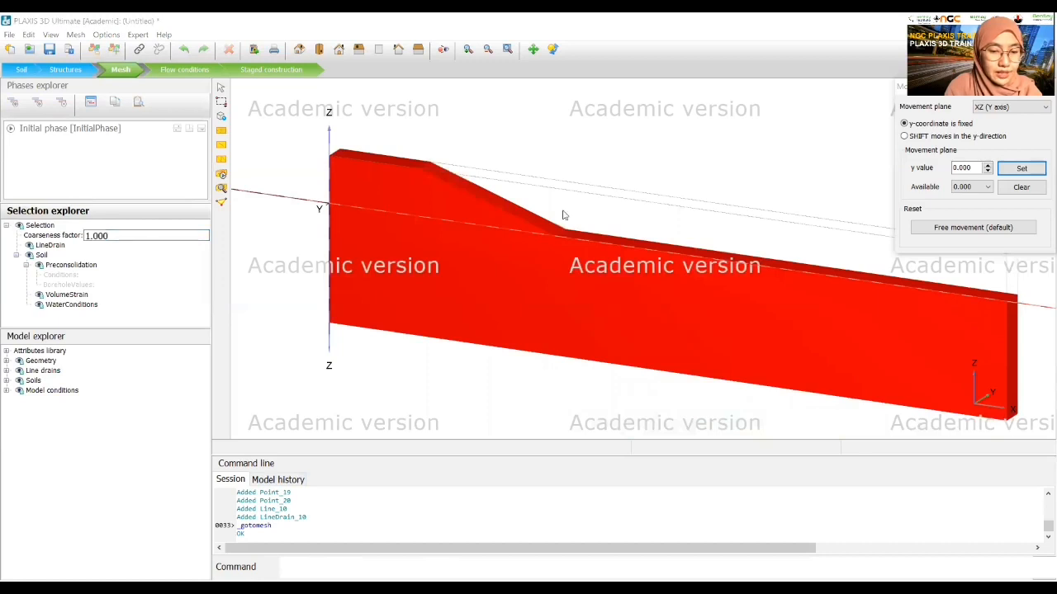
key("Return")
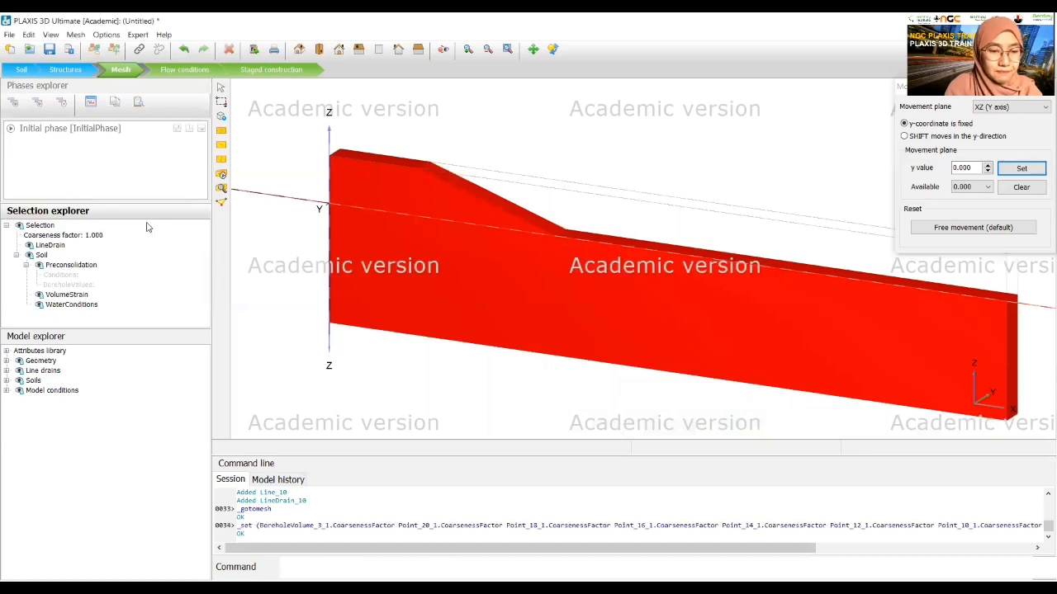
left_click(99, 236)
type("0.5")
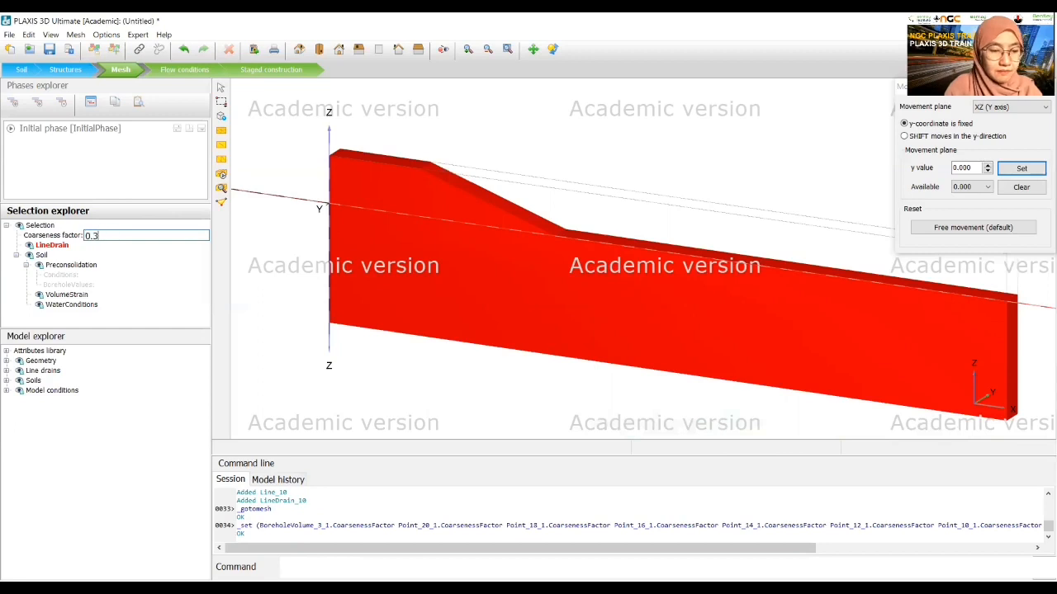
key("Return")
left_click(244, 152)
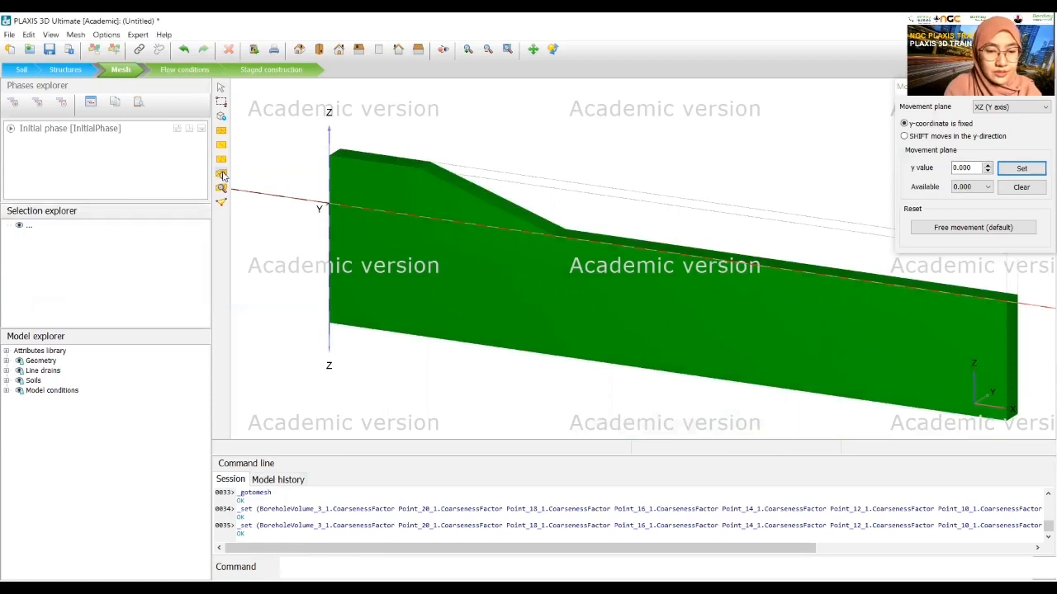
Step: Generate the mesh with the Coarse element distribution, view it in PLAXIS Output and return to the input model
left_click(221, 174)
left_click(583, 232)
left_click(559, 256)
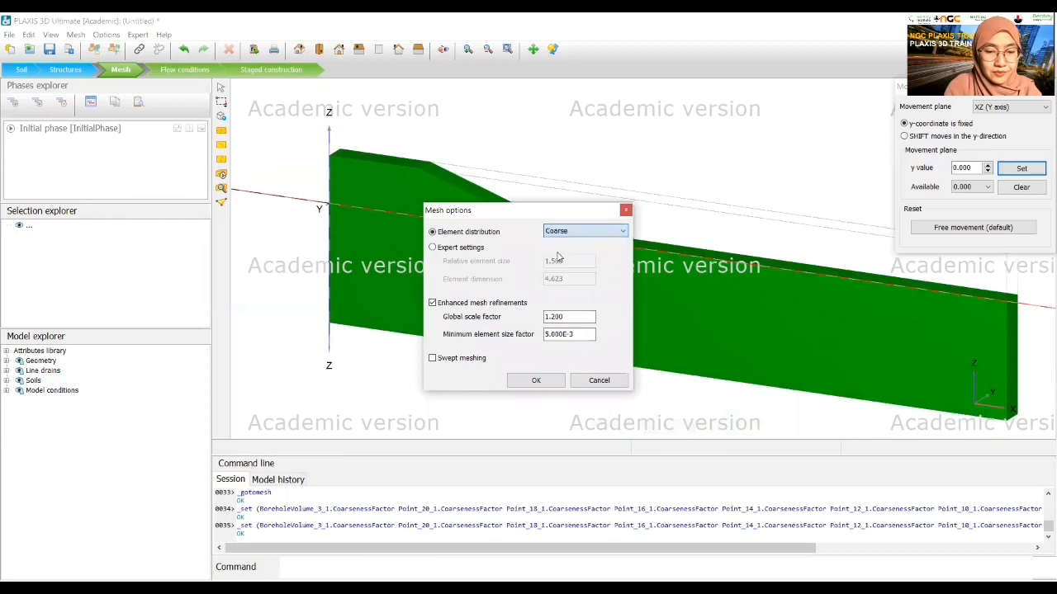
left_click(534, 382)
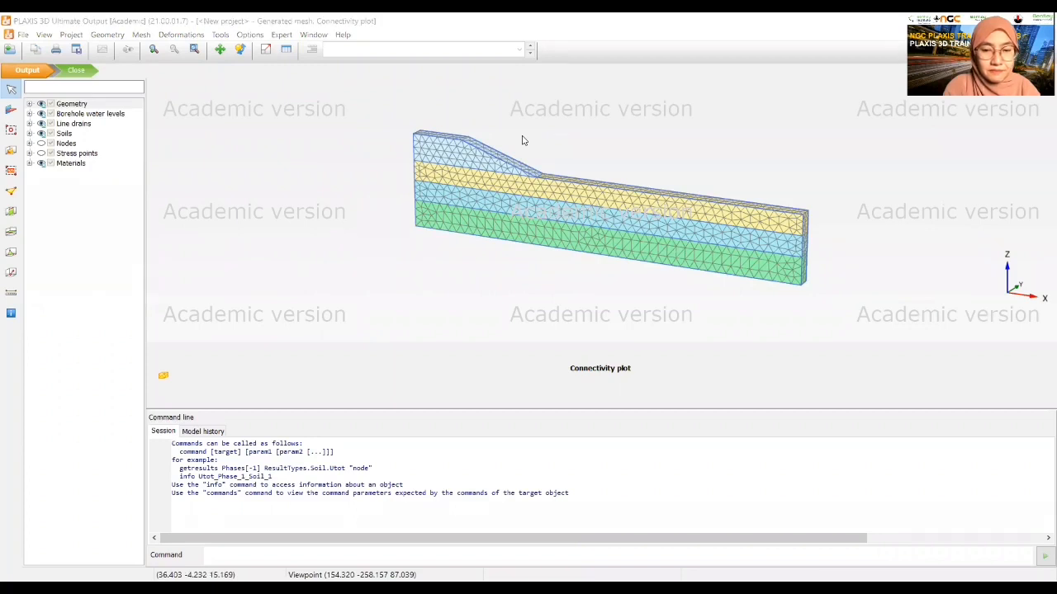
key("alt+Tab")
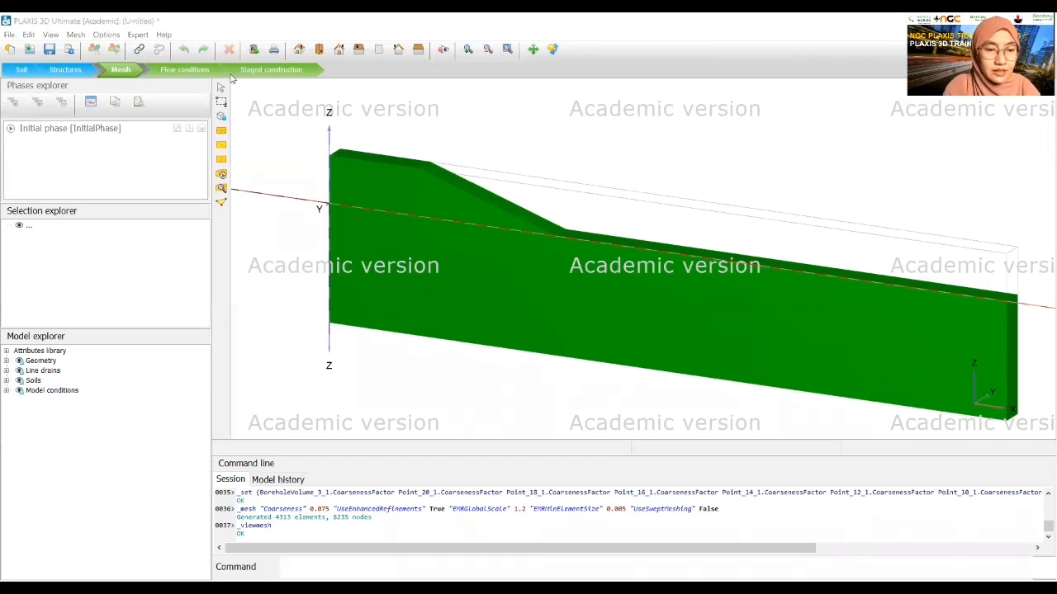
Step: Go to staged construction and review the calculation settings of the initial phase
left_click(173, 69)
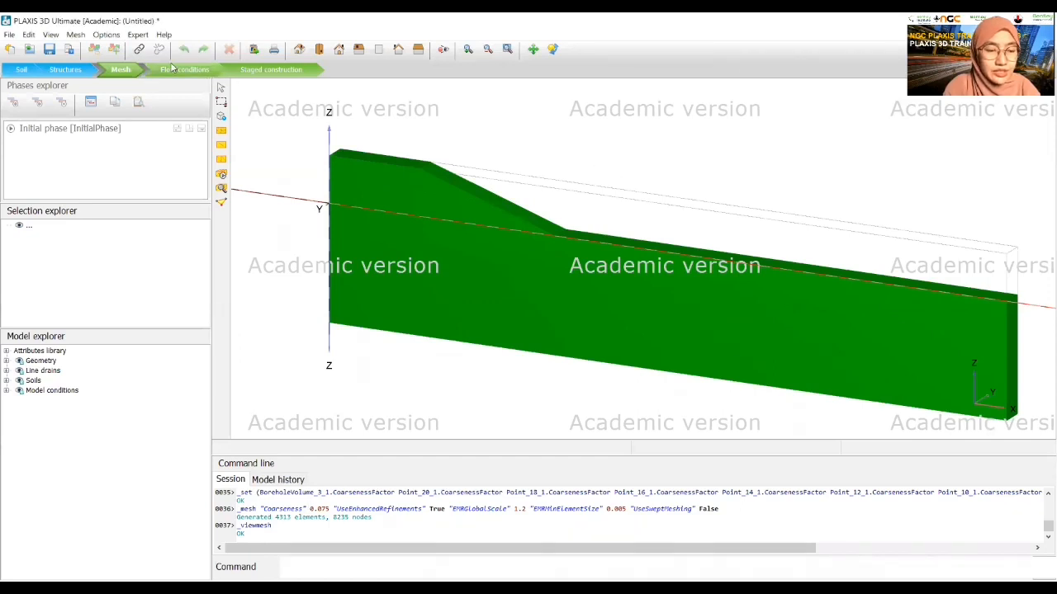
left_click(259, 72)
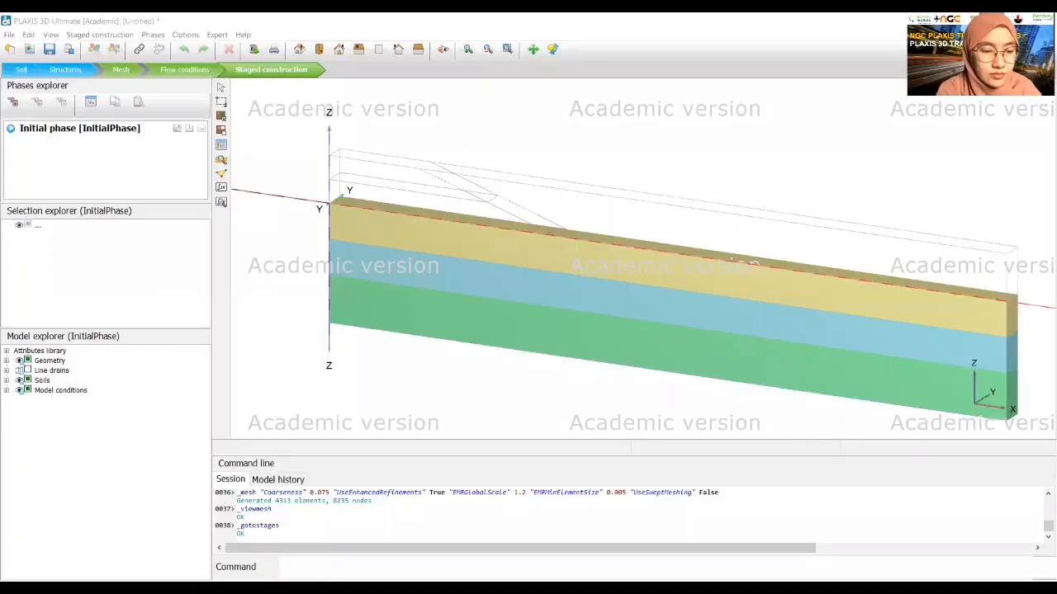
left_click(186, 117)
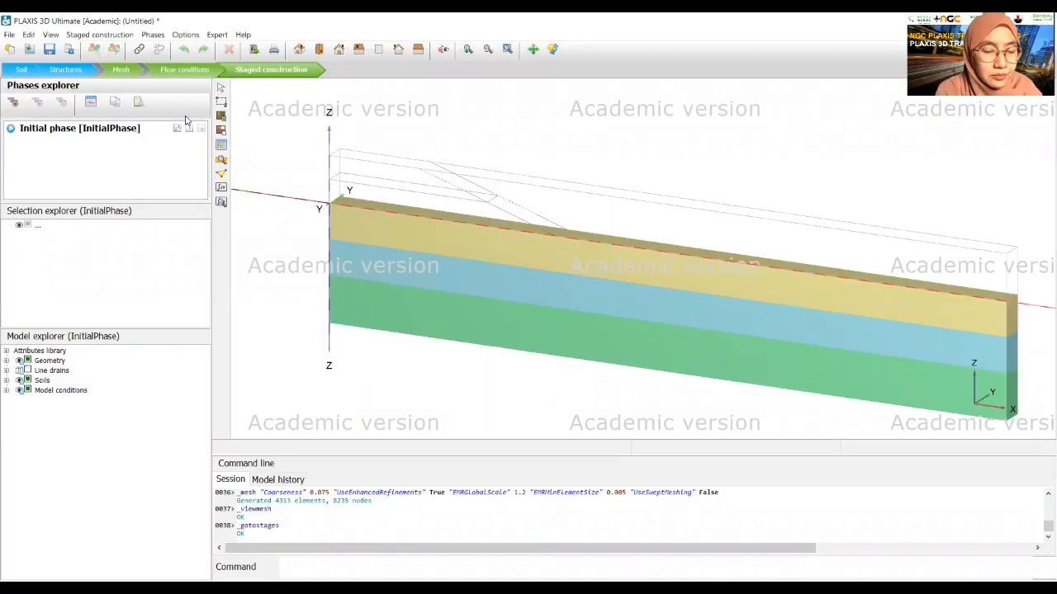
double_click(51, 135)
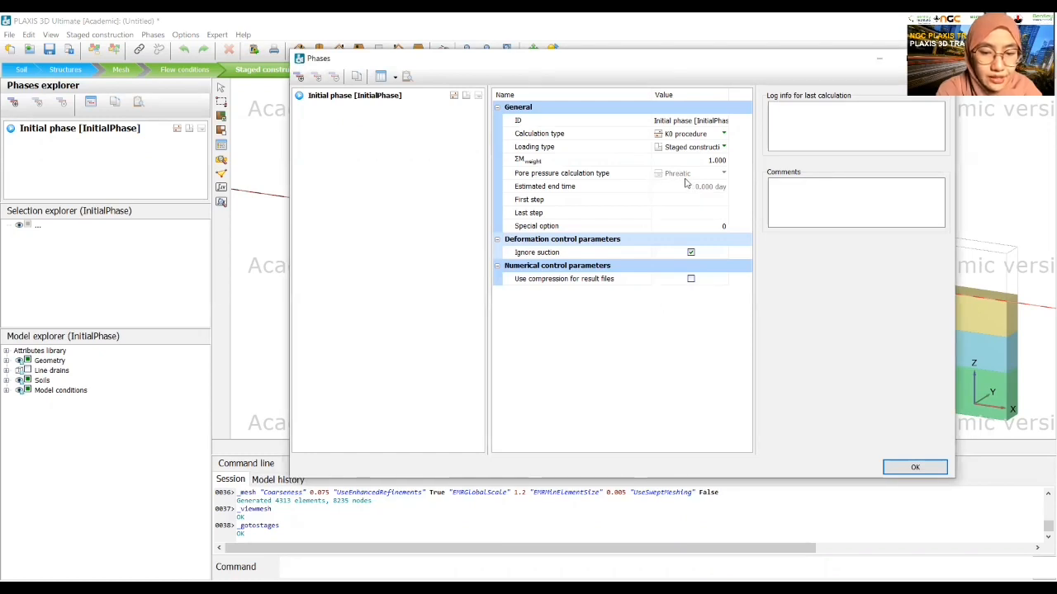
left_click(912, 467)
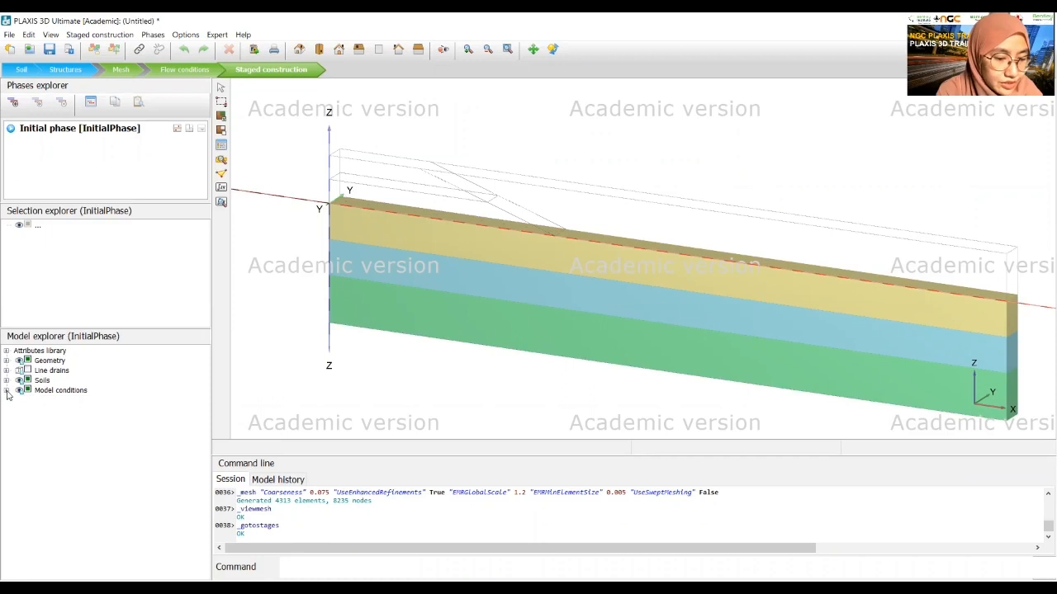
Step: Set the BoundaryXMin groundwater flow condition to Closed in the initial phase's model conditions
left_click(7, 390)
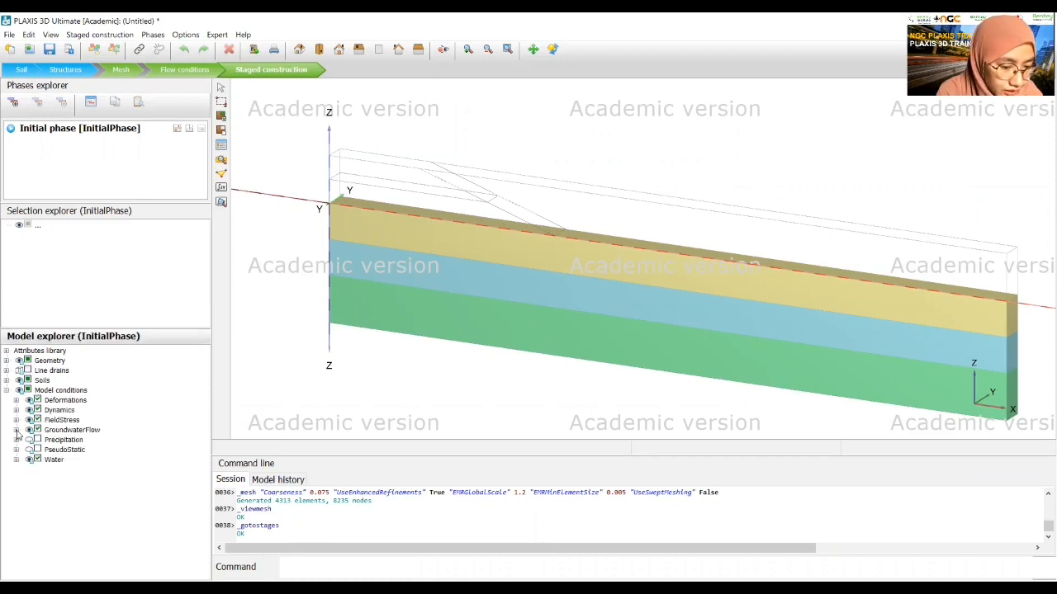
left_click(15, 430)
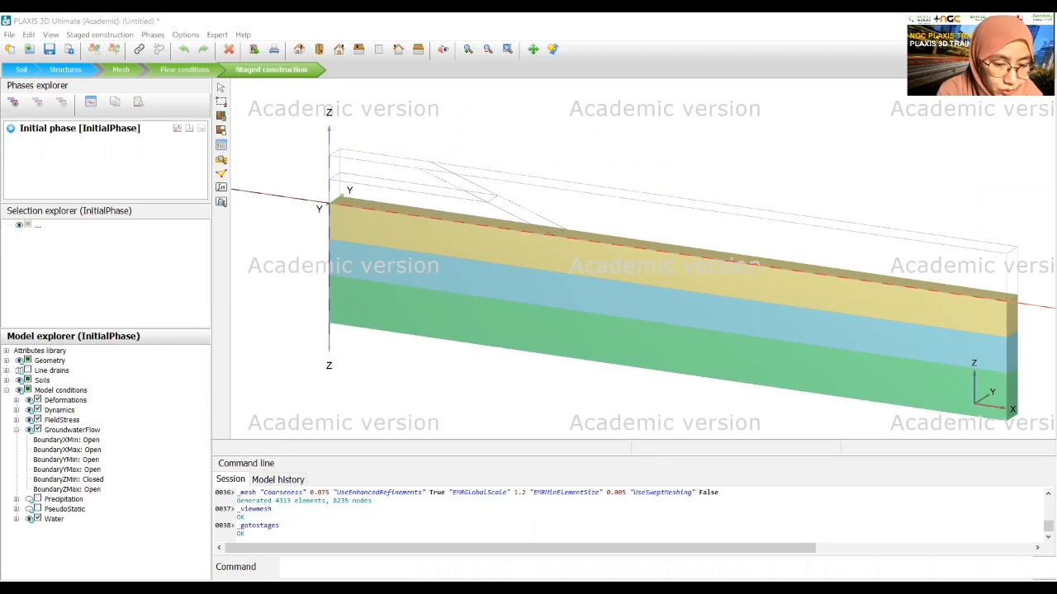
left_click(108, 441)
left_click(108, 442)
left_click(96, 455)
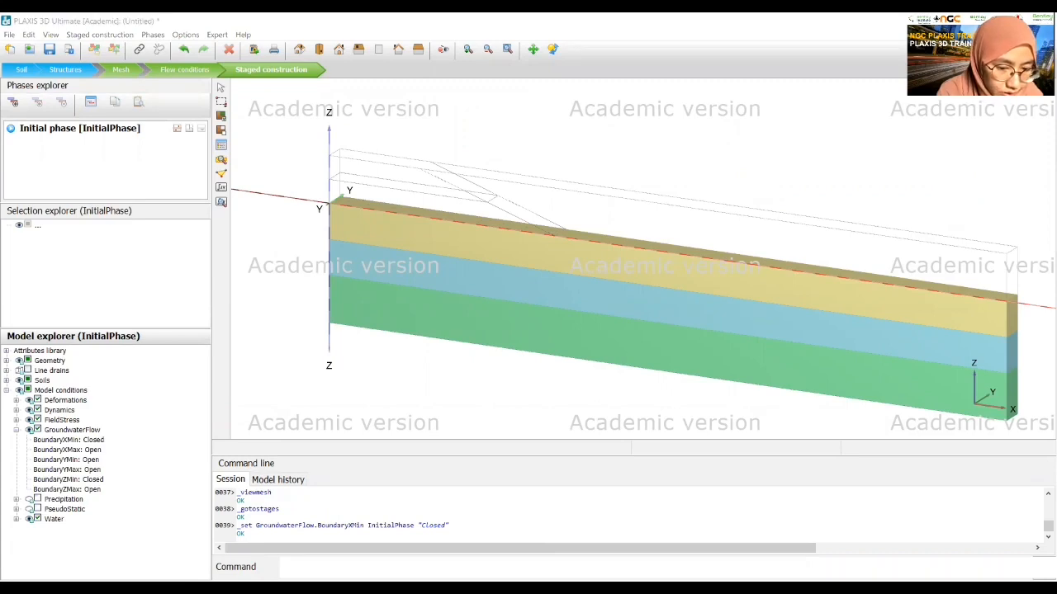
Step: Set the groundwater flow boundaries BoundaryYMin and BoundaryYMax to Closed and BoundaryZMin to Open for the initial phase
left_click(94, 461)
left_click(97, 465)
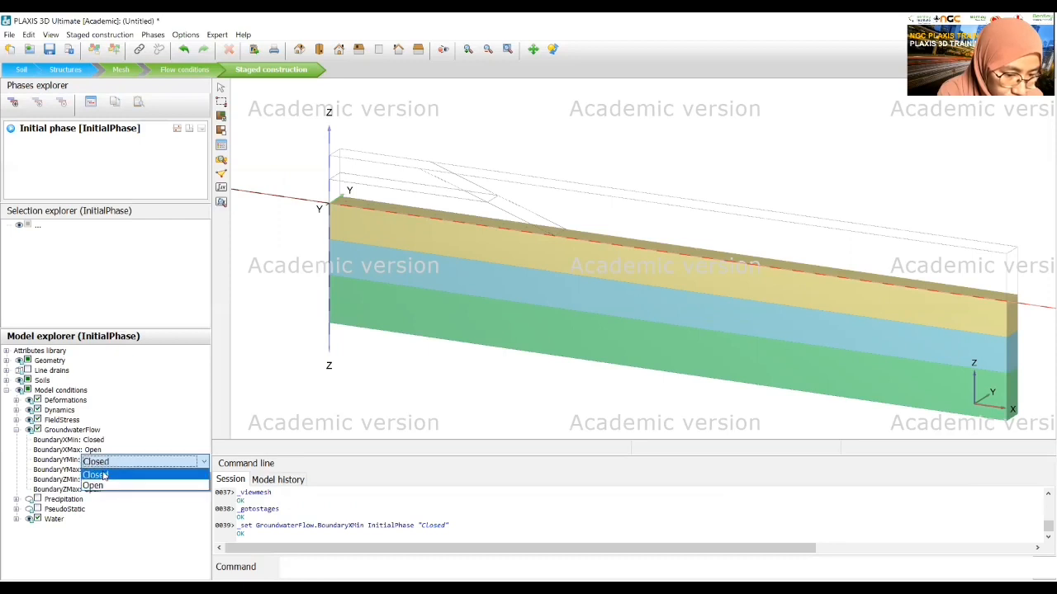
left_click(97, 474)
left_click(97, 471)
left_click(98, 473)
left_click(97, 485)
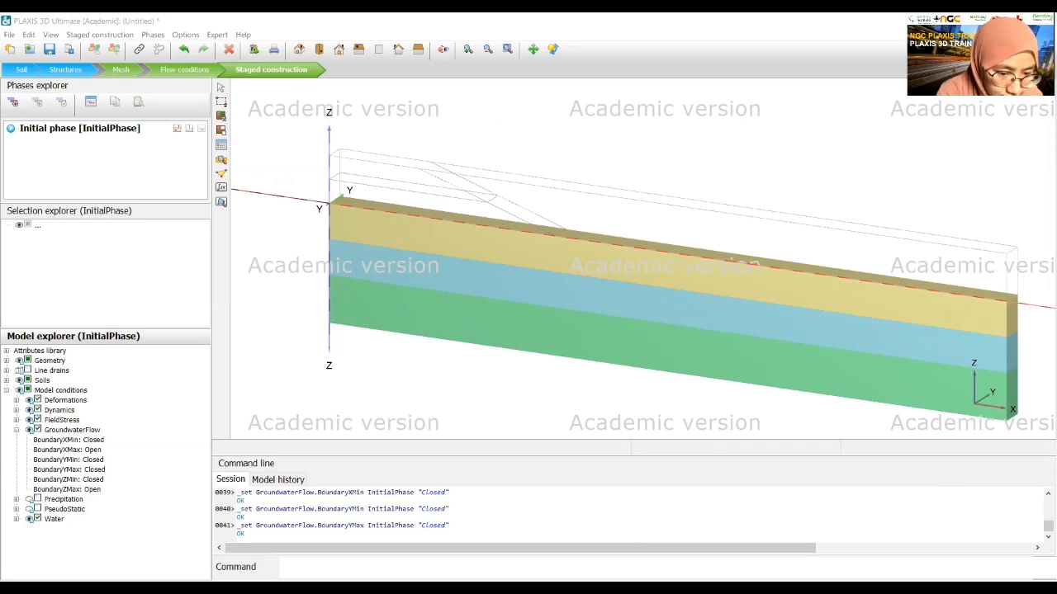
left_click(97, 479)
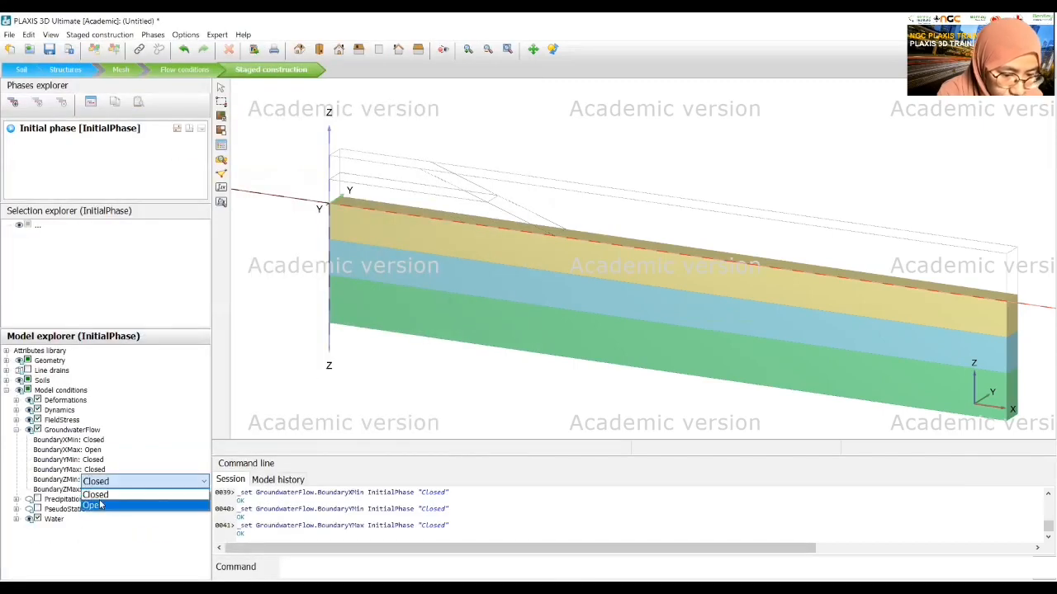
left_click(93, 506)
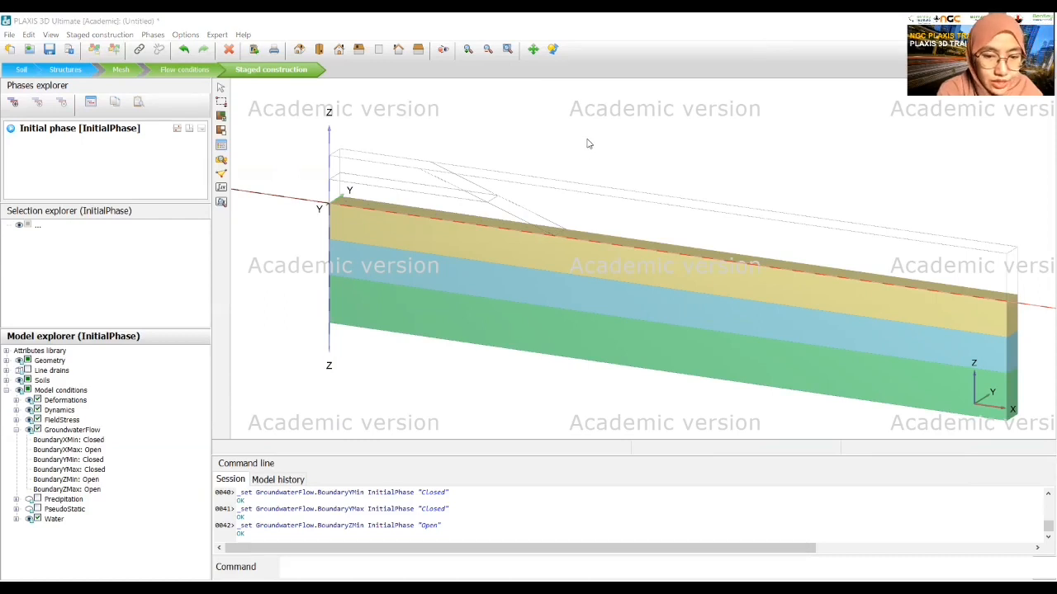
Step: Add a new calculation phase after the initial phase and give it the ID "1st embankment"
left_click(85, 181)
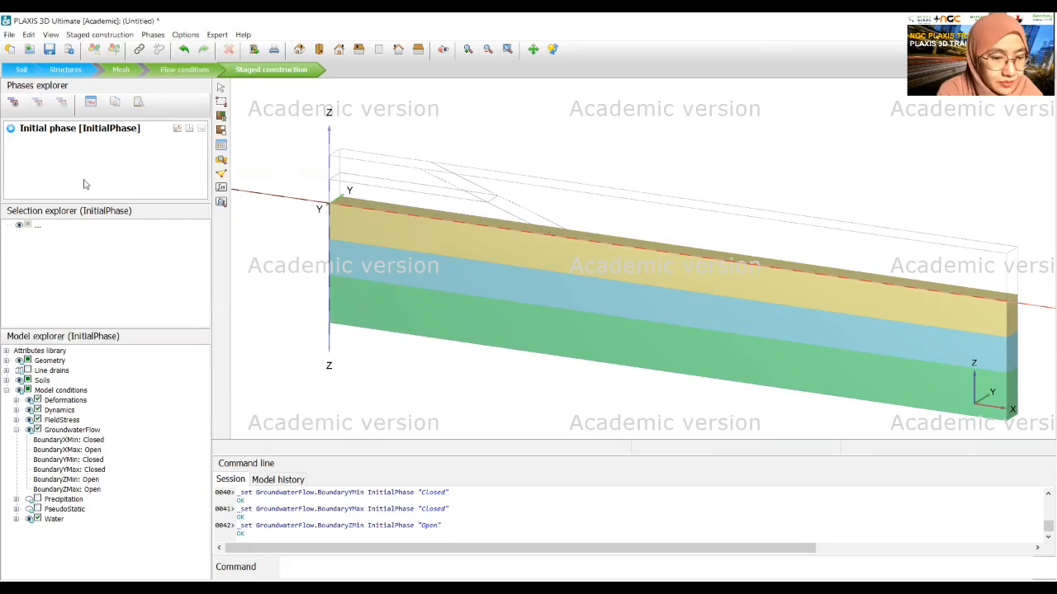
left_click(14, 105)
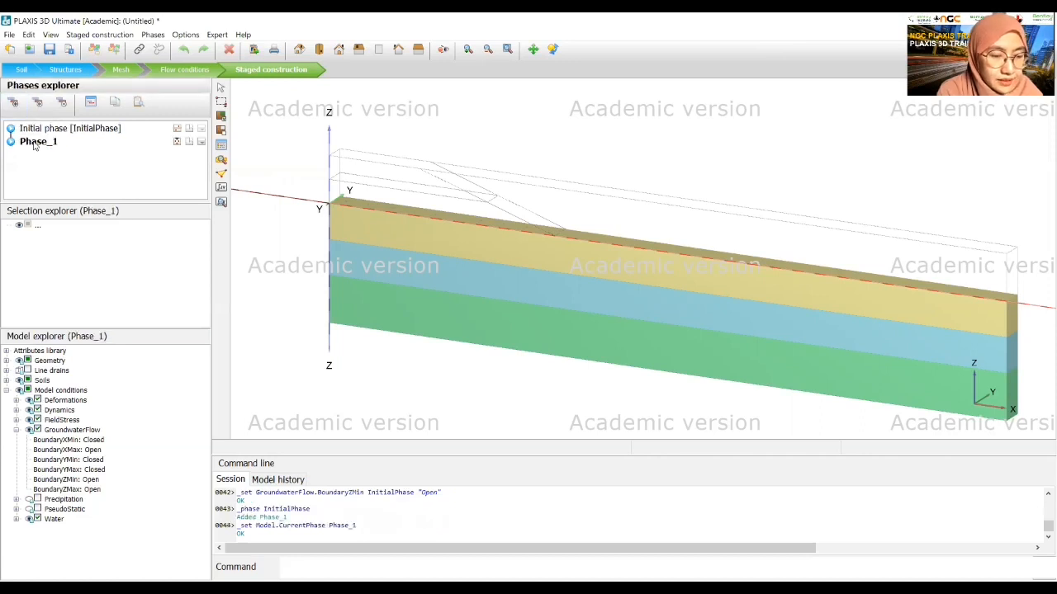
double_click(35, 143)
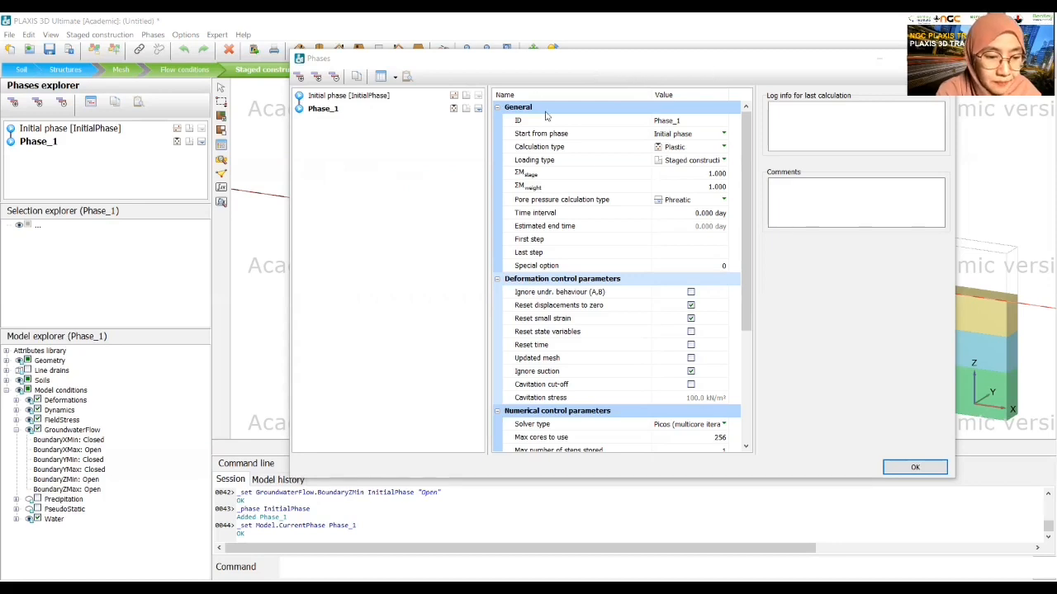
double_click(677, 121)
key("BackSpace")
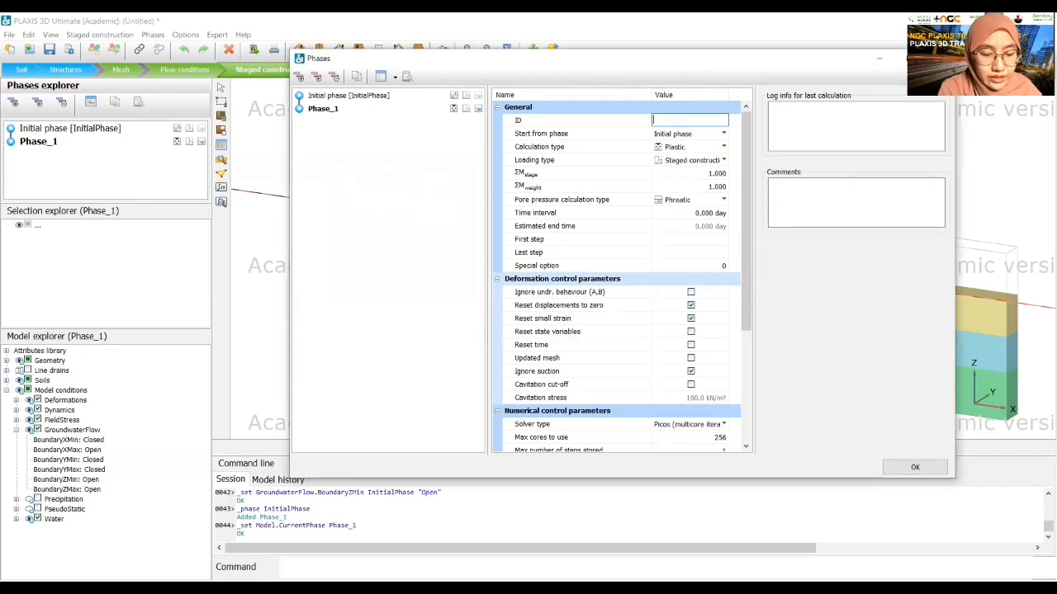
type("1st")
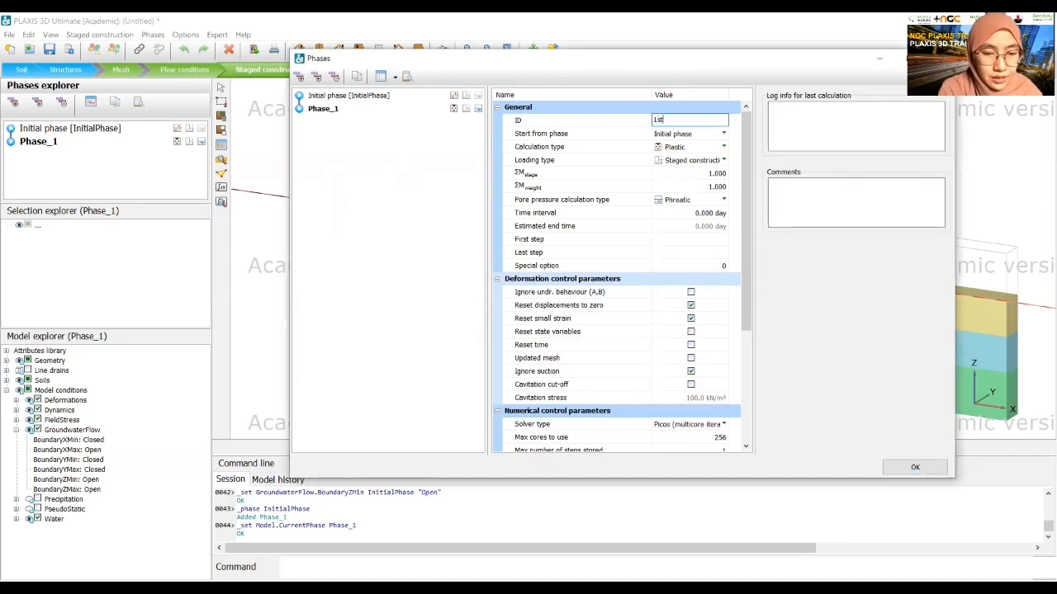
type(" embankment")
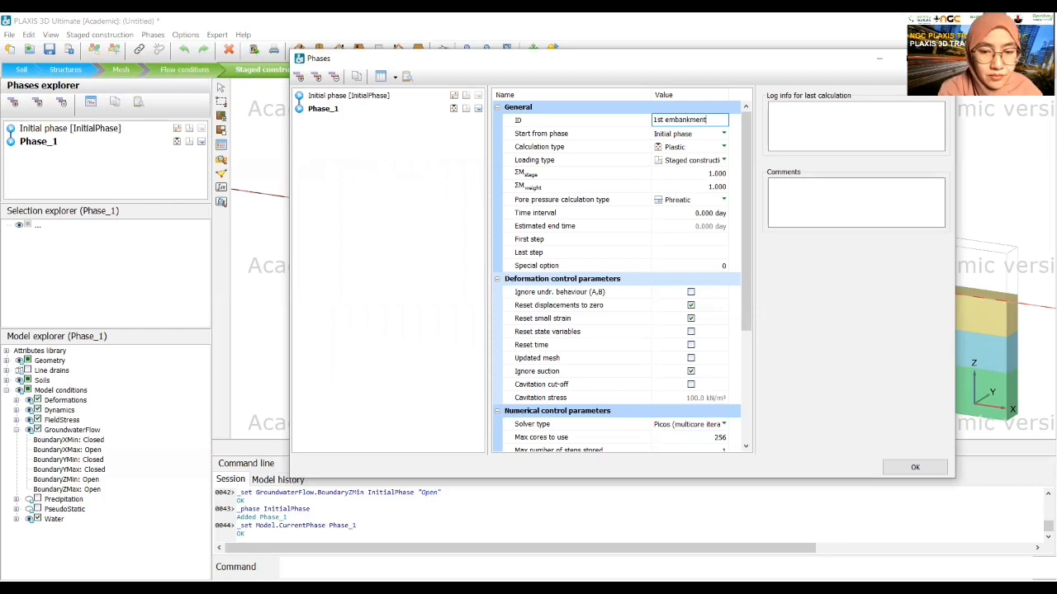
Step: Set the 1st embankment phase's calculation type to Consolidation and its time interval to 2 days
left_click(682, 147)
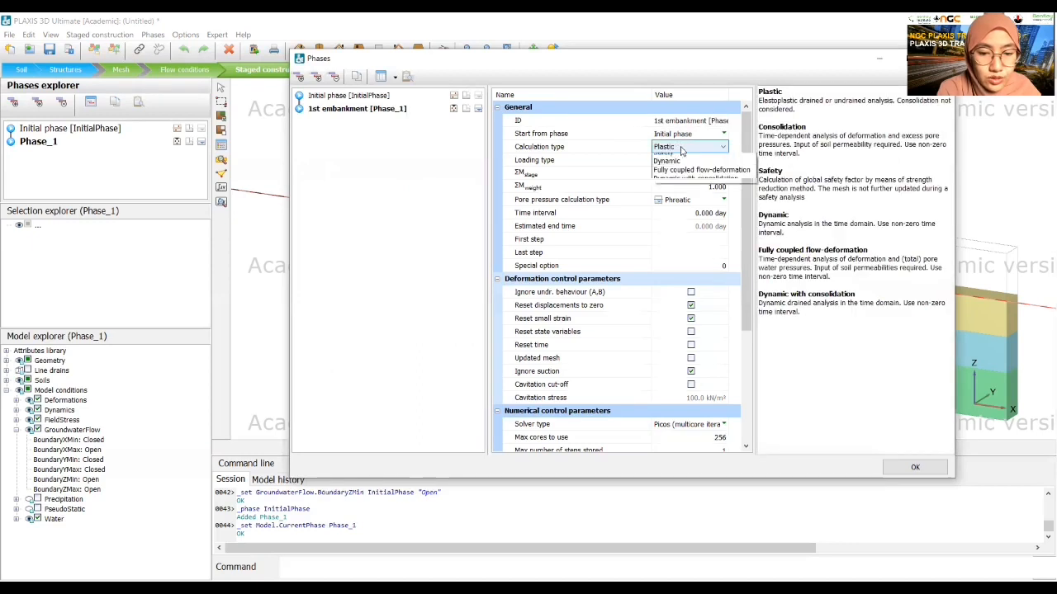
left_click(674, 167)
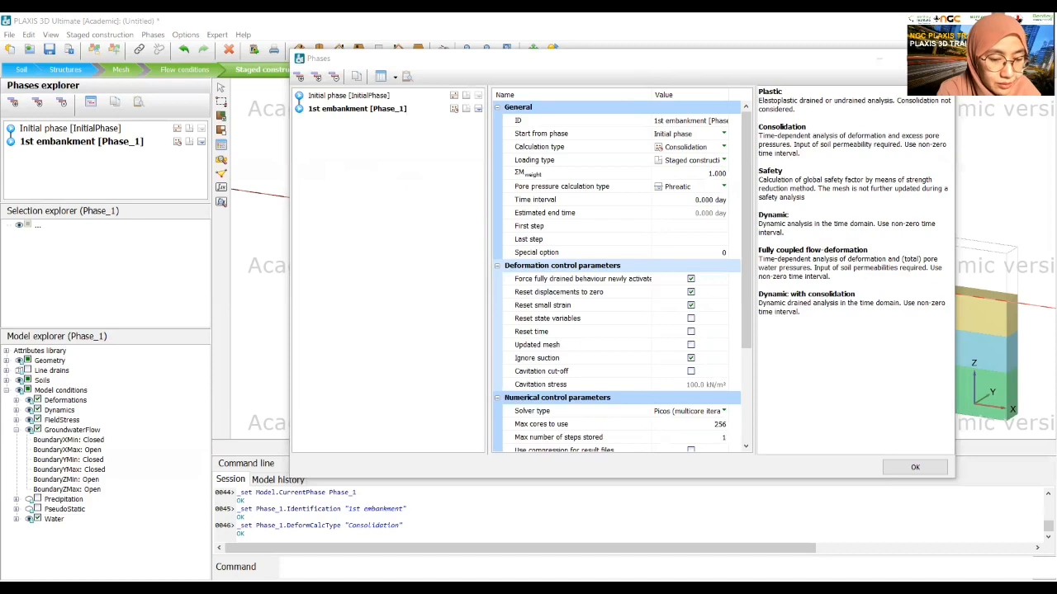
left_click(702, 200)
type("2")
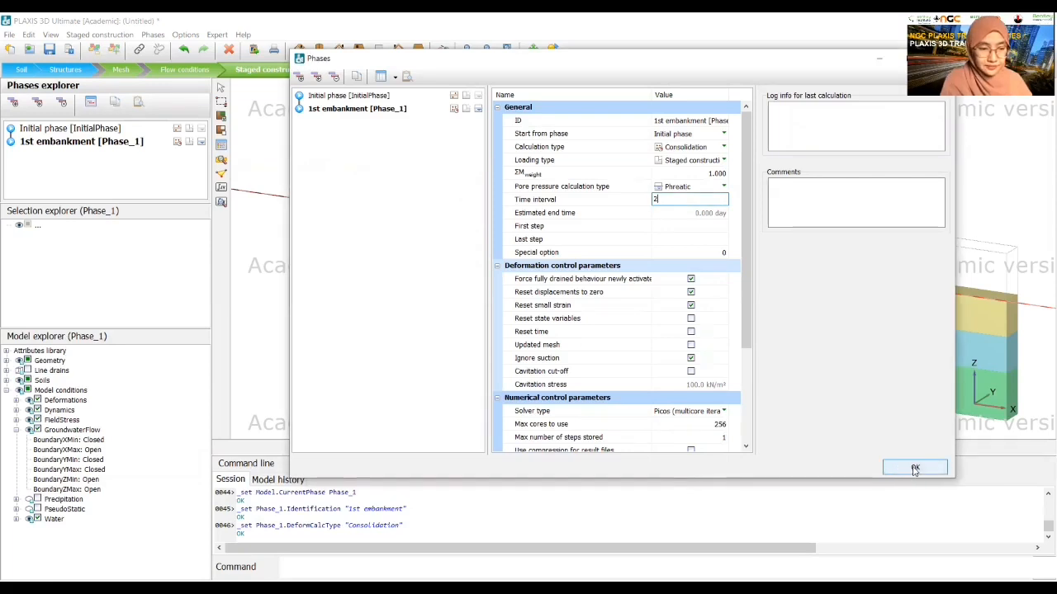
left_click(915, 468)
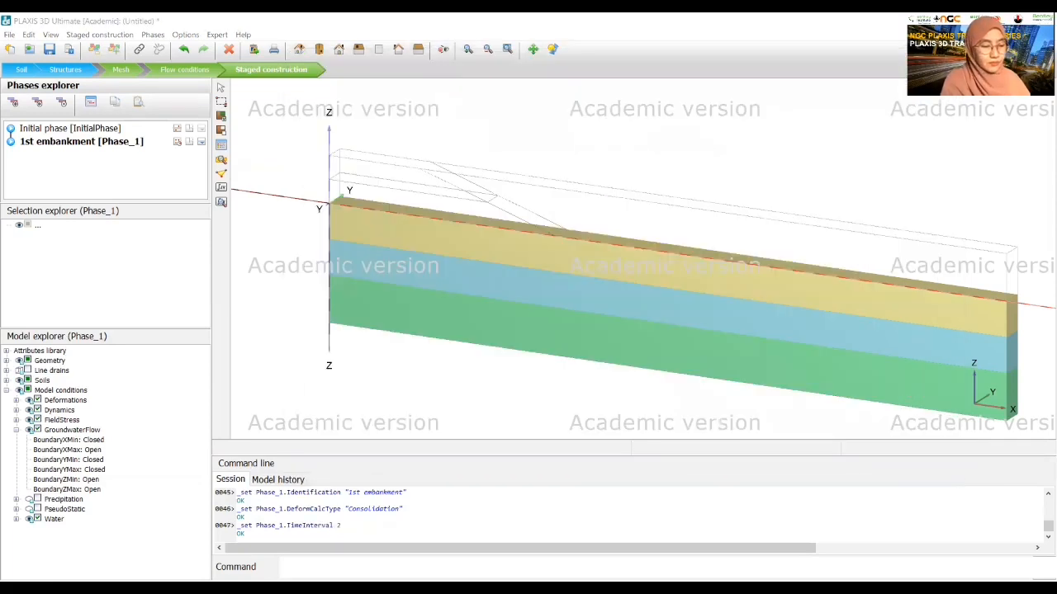
Step: Activate the lower embankment soil volume in the 1st embankment phase
left_click(426, 202)
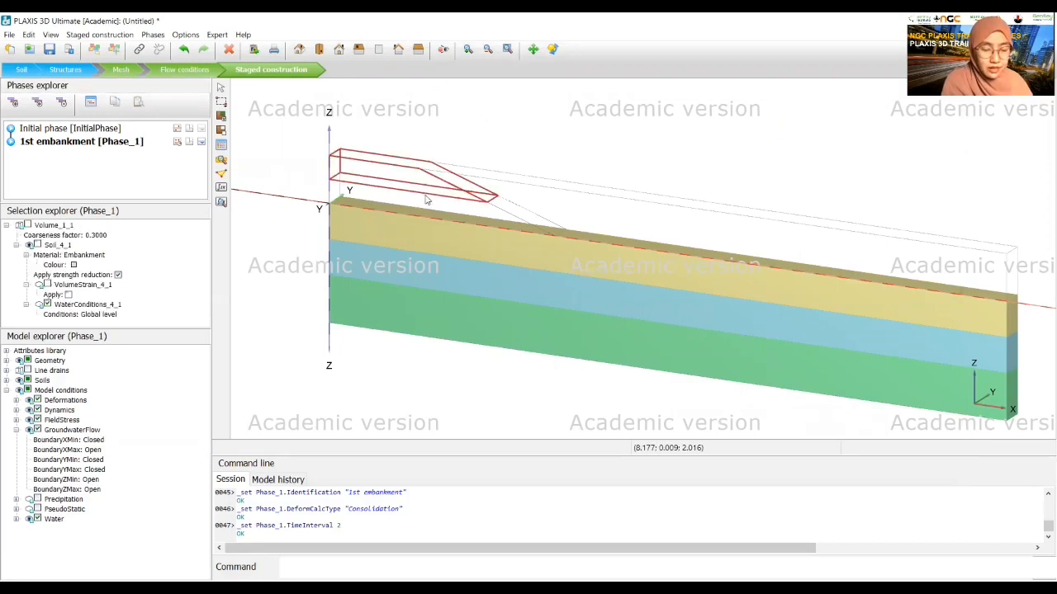
left_click(509, 220)
right_click(510, 219)
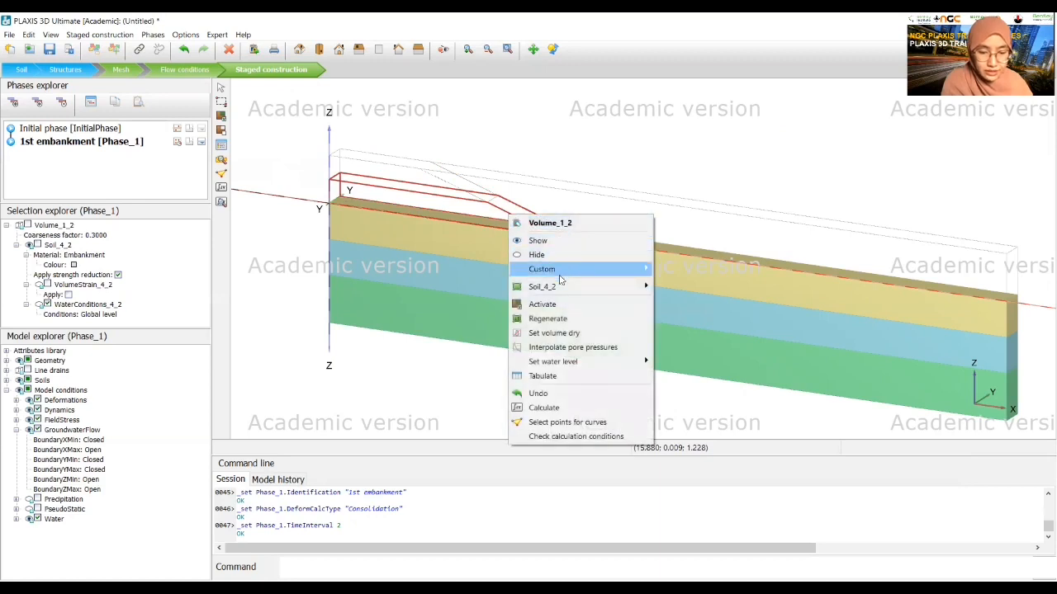
Step: Activate the lower embankment volume in the 1st embankment phase
left_click(562, 306)
left_click(586, 137)
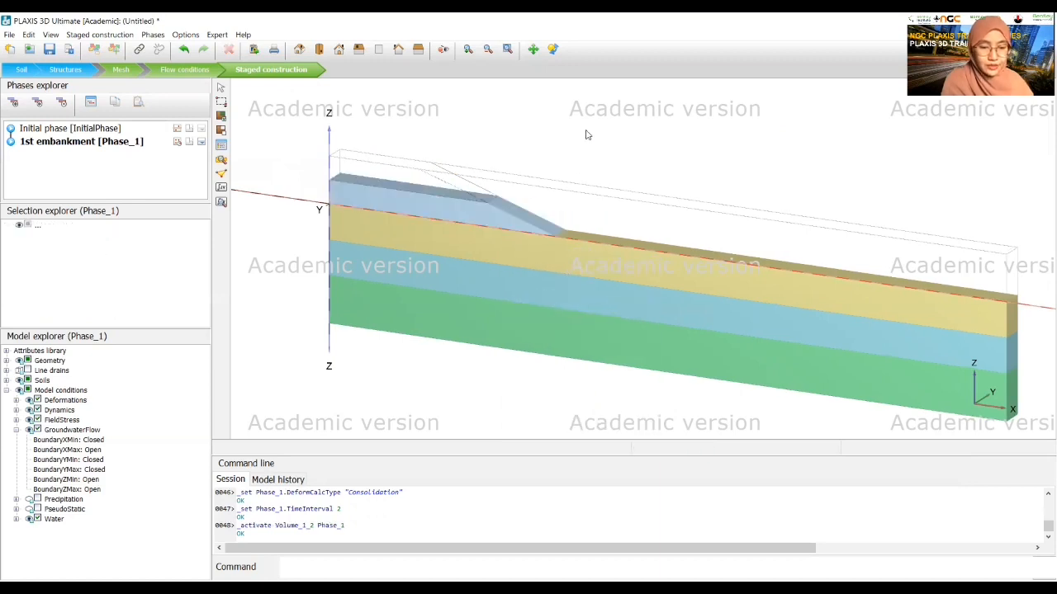
Step: Add a phase after the 1st embankment phase and name it Consolidation 1st embankment
left_click(12, 102)
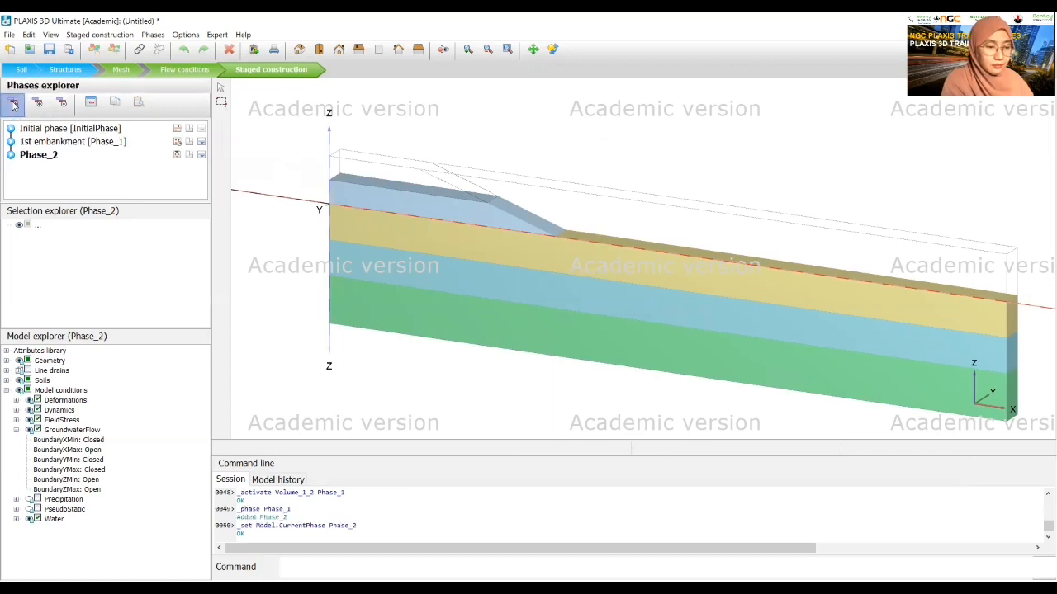
double_click(33, 155)
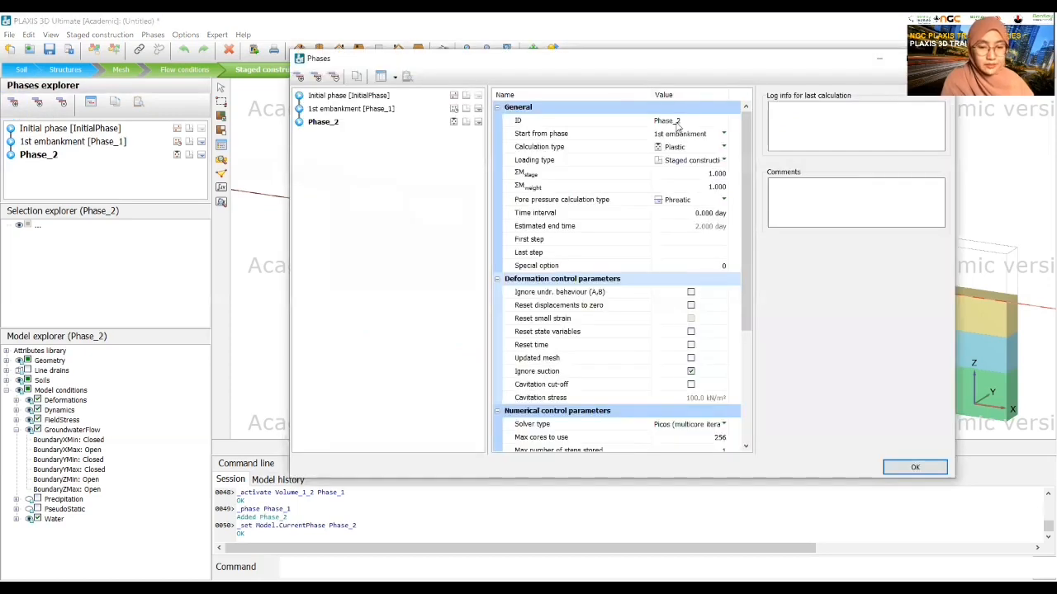
type("Consolidation 1st")
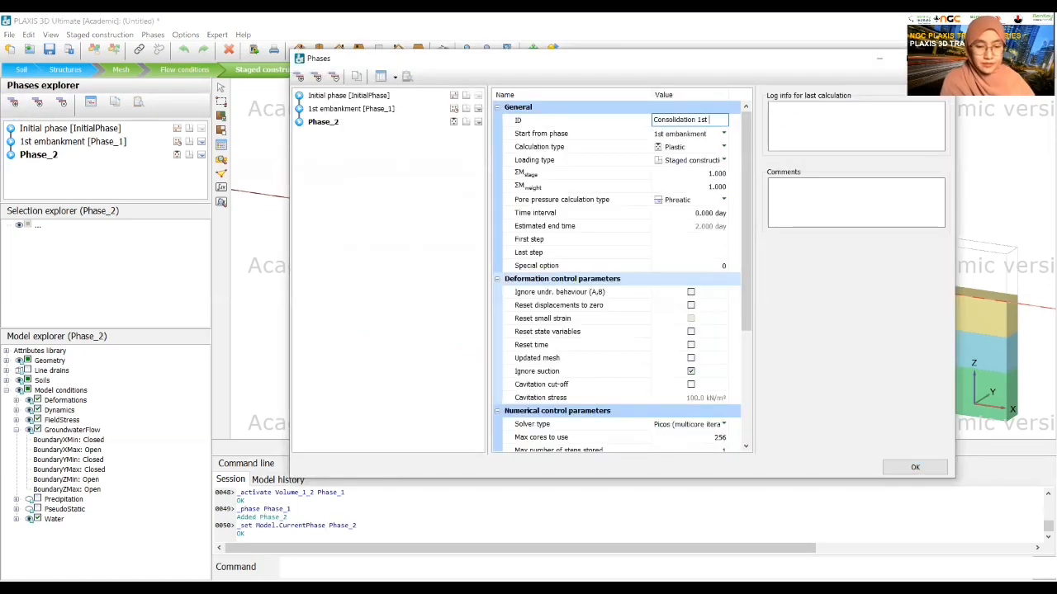
type(" embankment")
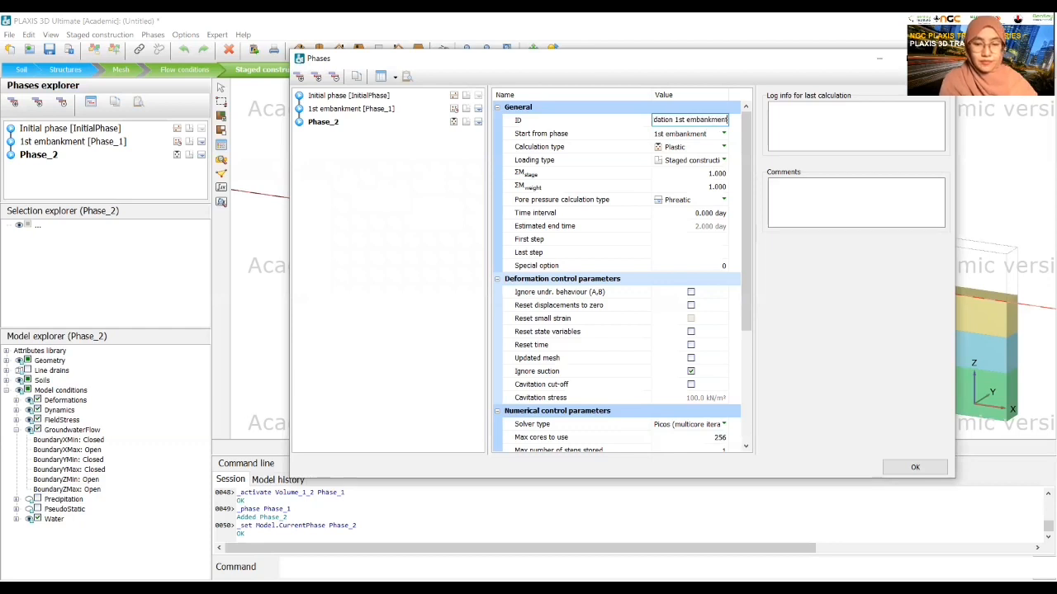
Step: Set the Consolidation 1st embankment phase to calculation type Consolidation with a time interval of 30 days
left_click(666, 151)
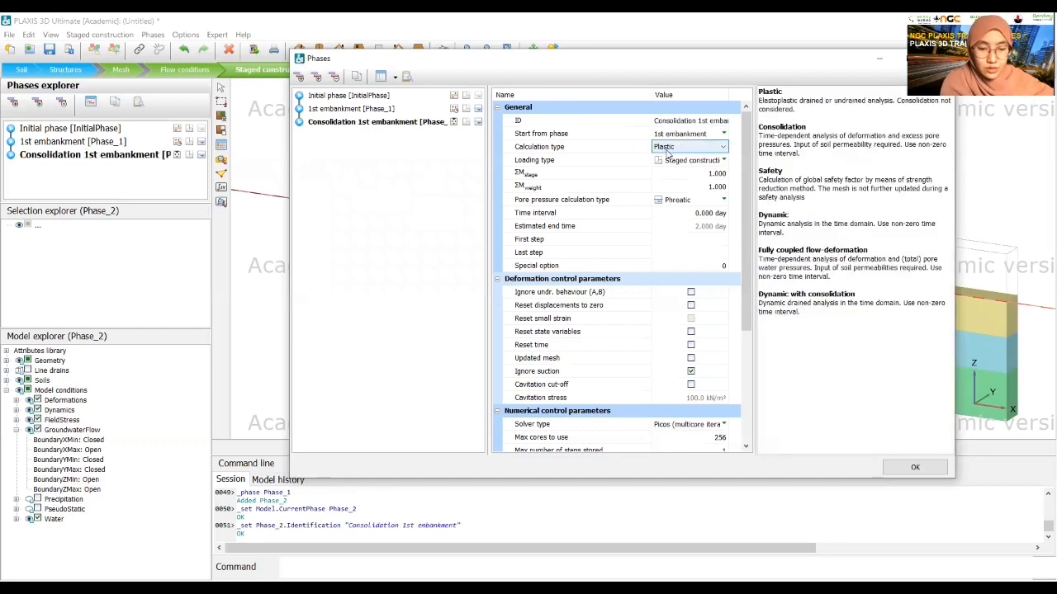
left_click(668, 150)
left_click(676, 165)
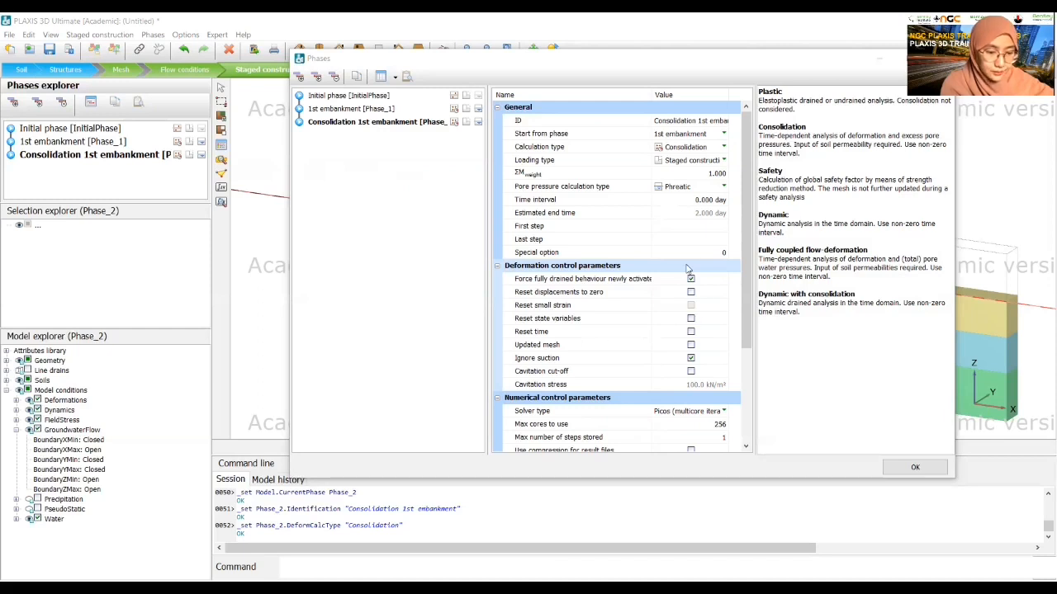
left_click(706, 201)
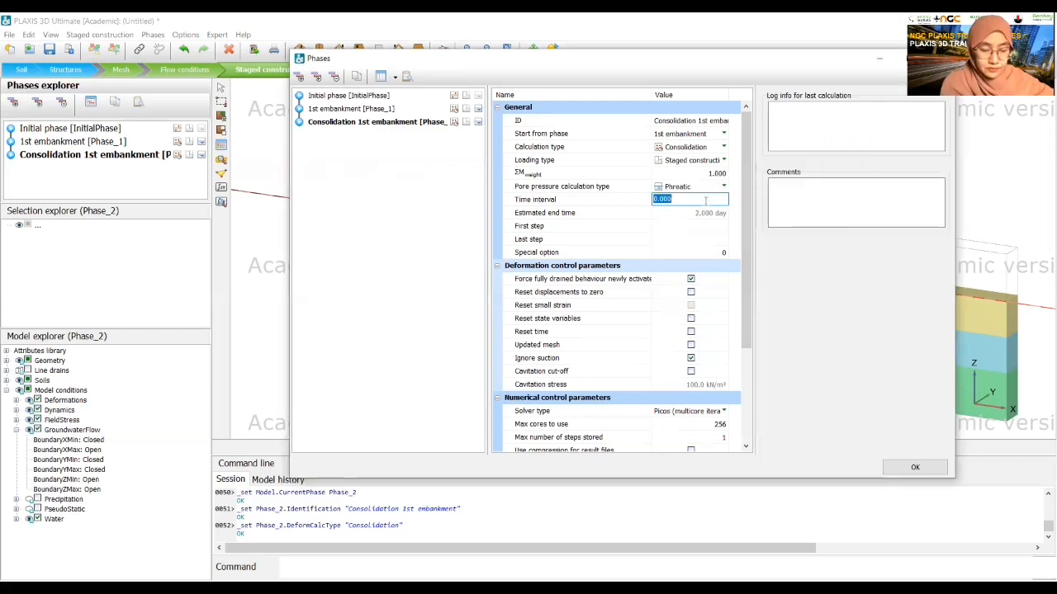
type("30")
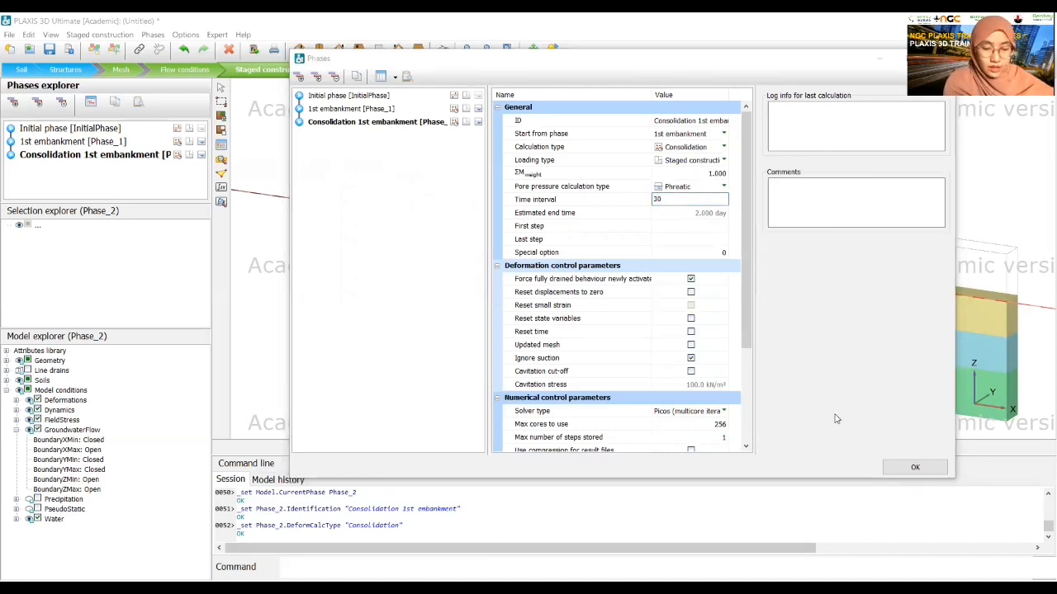
left_click(909, 468)
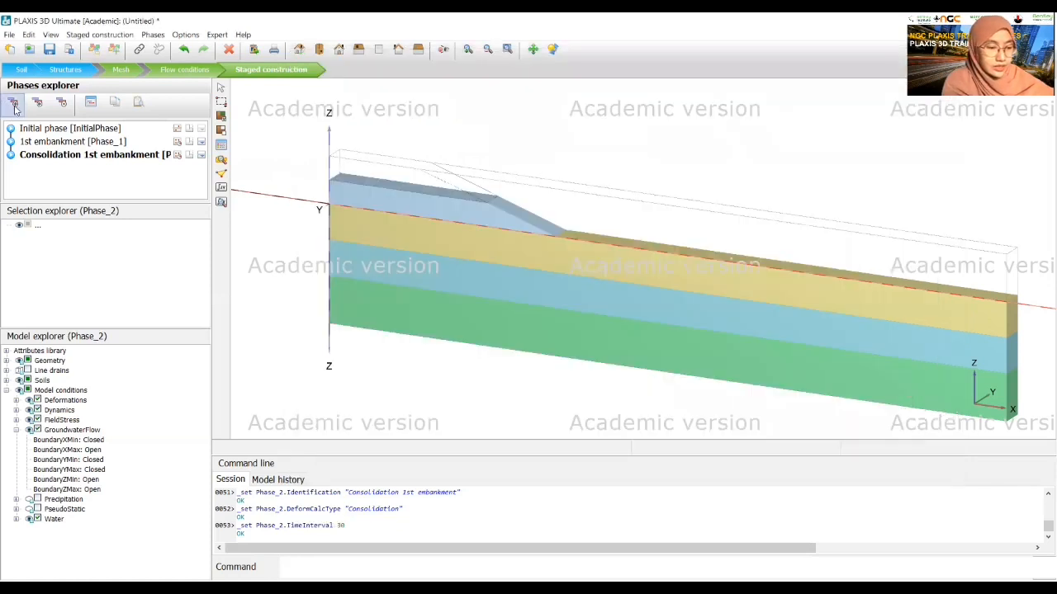
Step: Add a single phase after the Consolidation 1st embankment phase and name it 2nd embankment
left_click(14, 103)
left_click(14, 103)
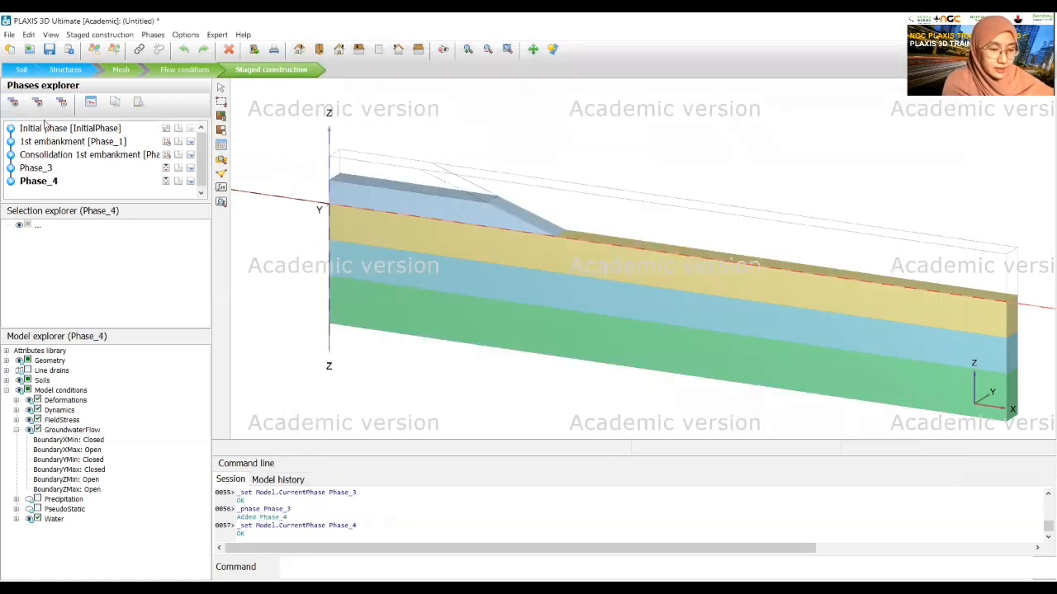
left_click(63, 104)
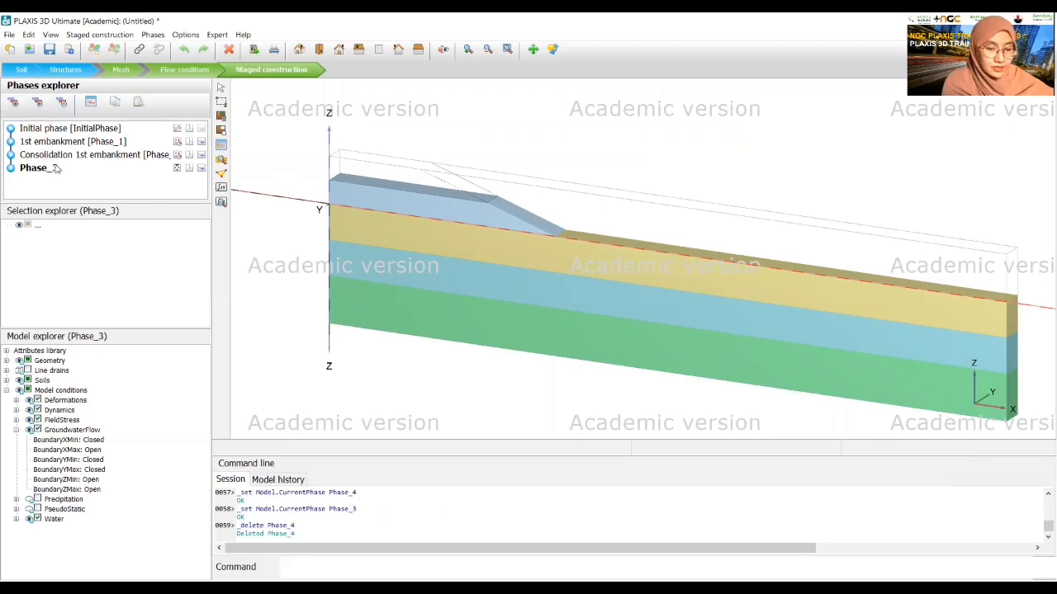
double_click(50, 168)
left_click(668, 121)
type("2")
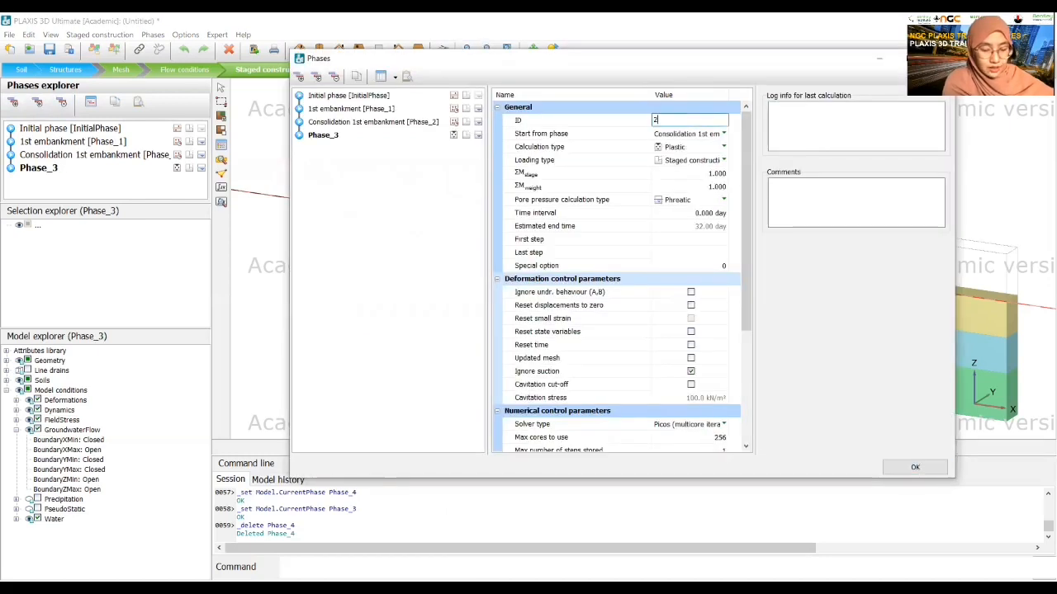
type("nd embankm")
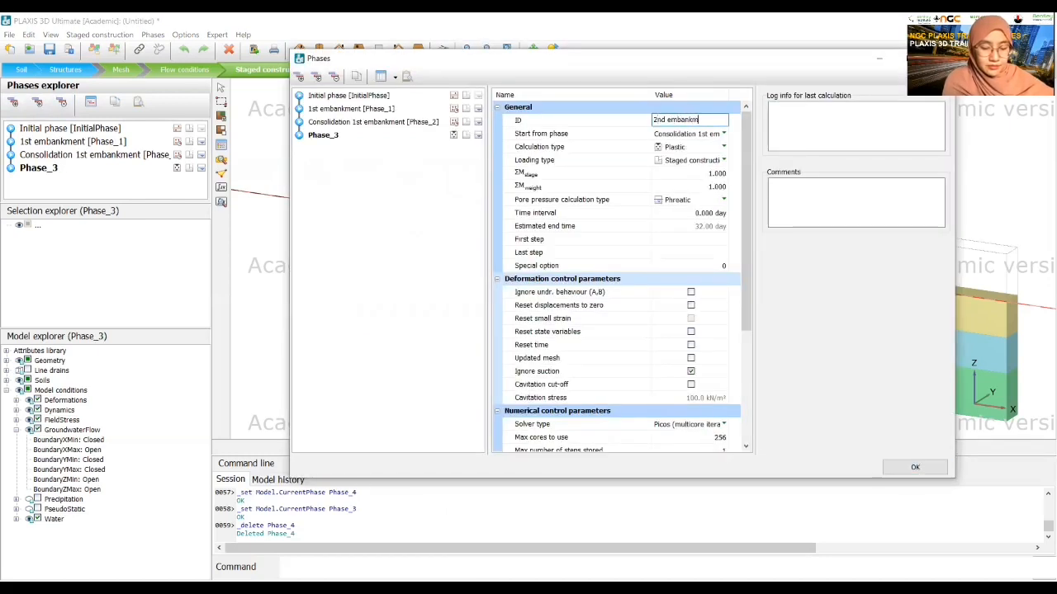
type("ent")
Step: Set the 2nd embankment phase to calculation type Consolidation with a time interval of 1 day
left_click(677, 147)
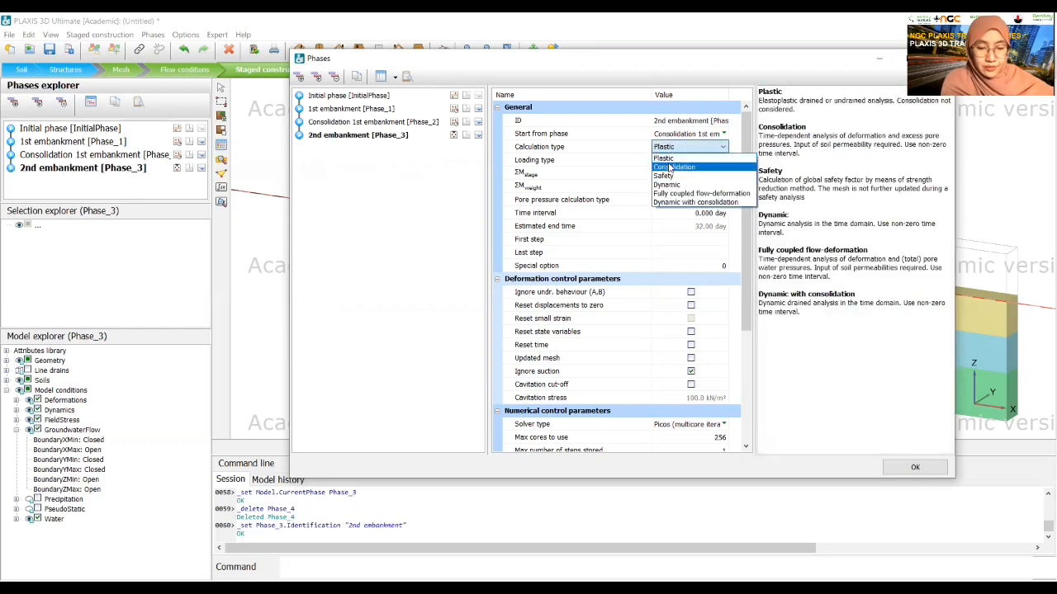
left_click(670, 168)
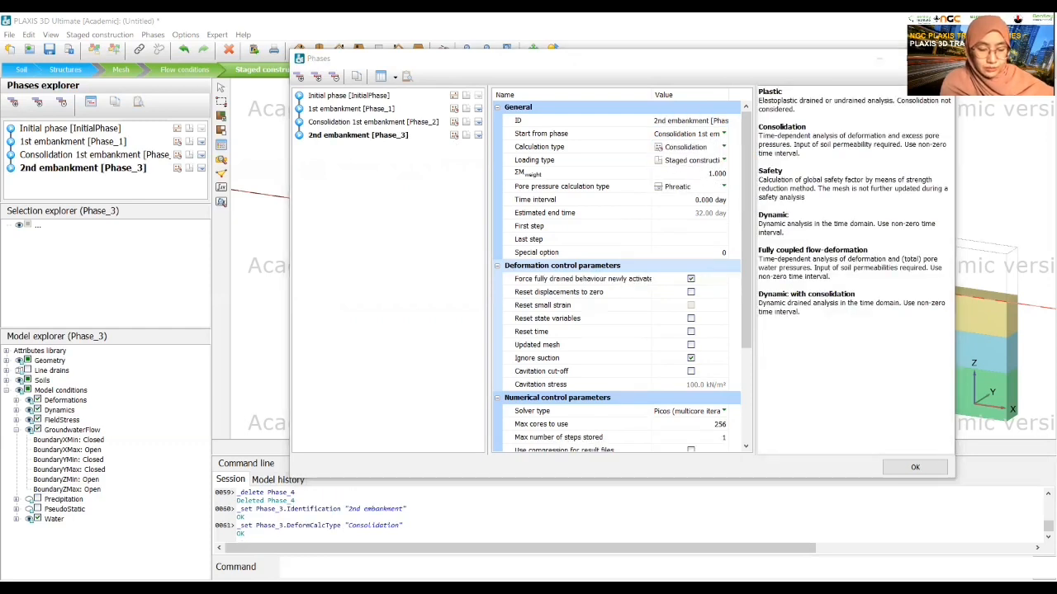
left_click(693, 200)
type("1")
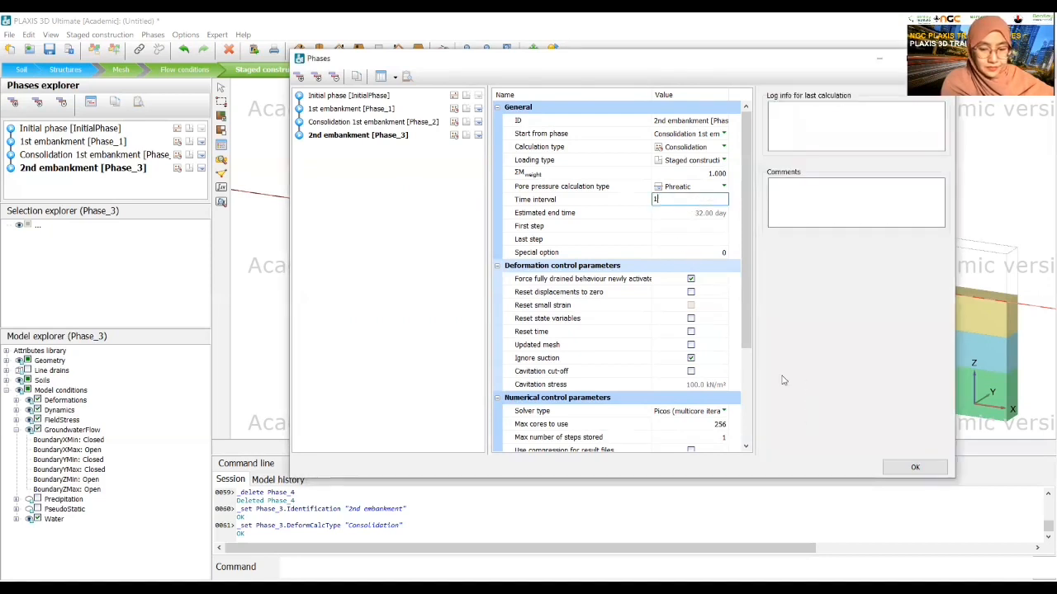
left_click(916, 469)
Step: Activate the upper embankment volume in the 2nd embankment phase
right_click(418, 172)
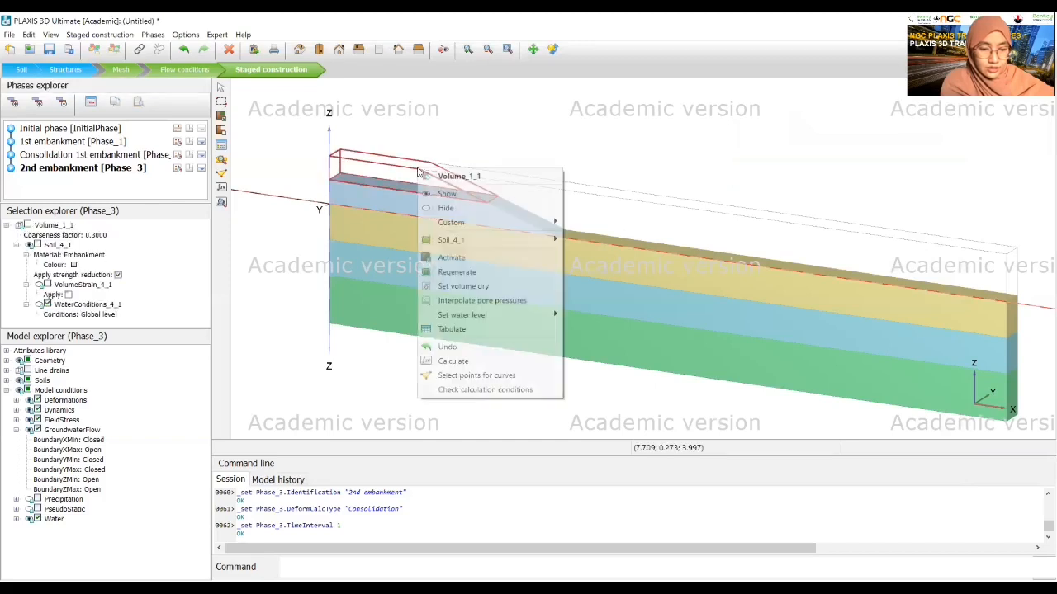
left_click(473, 258)
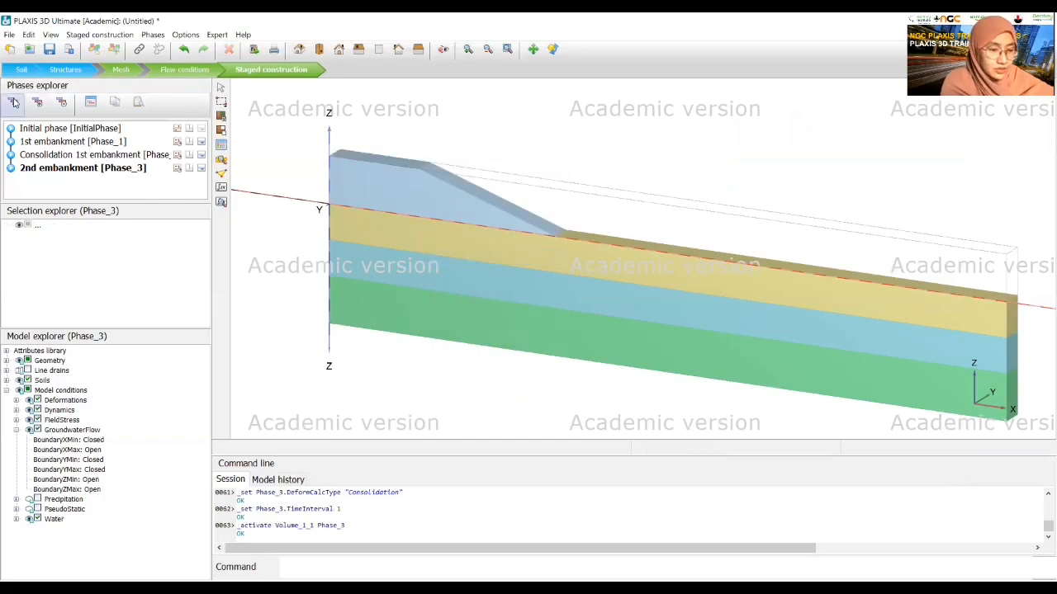
Step: Add a phase after the 2nd embankment phase and name it MEPP
left_click(13, 102)
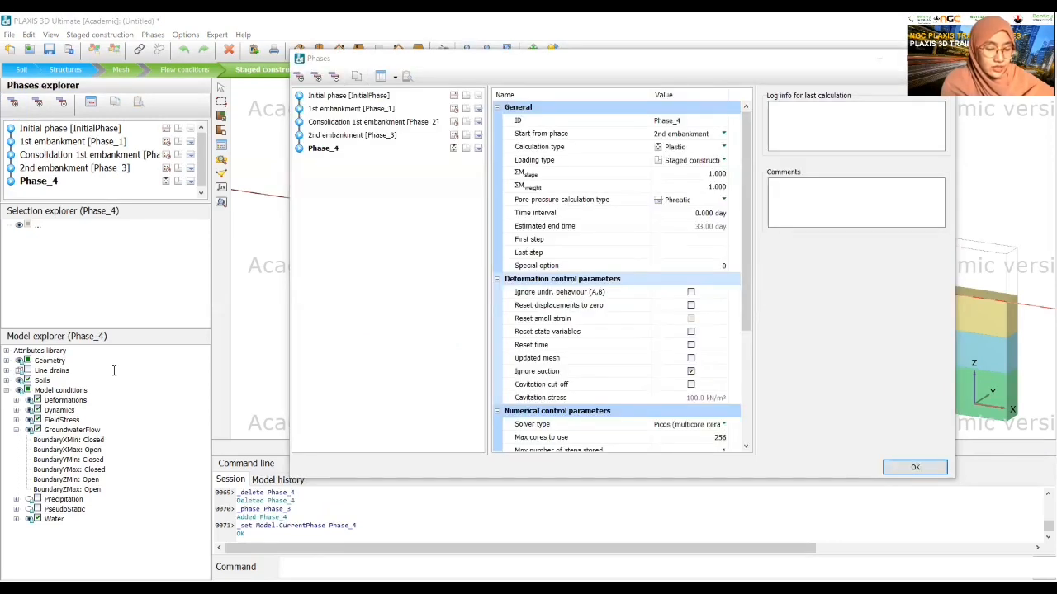
left_click(684, 122)
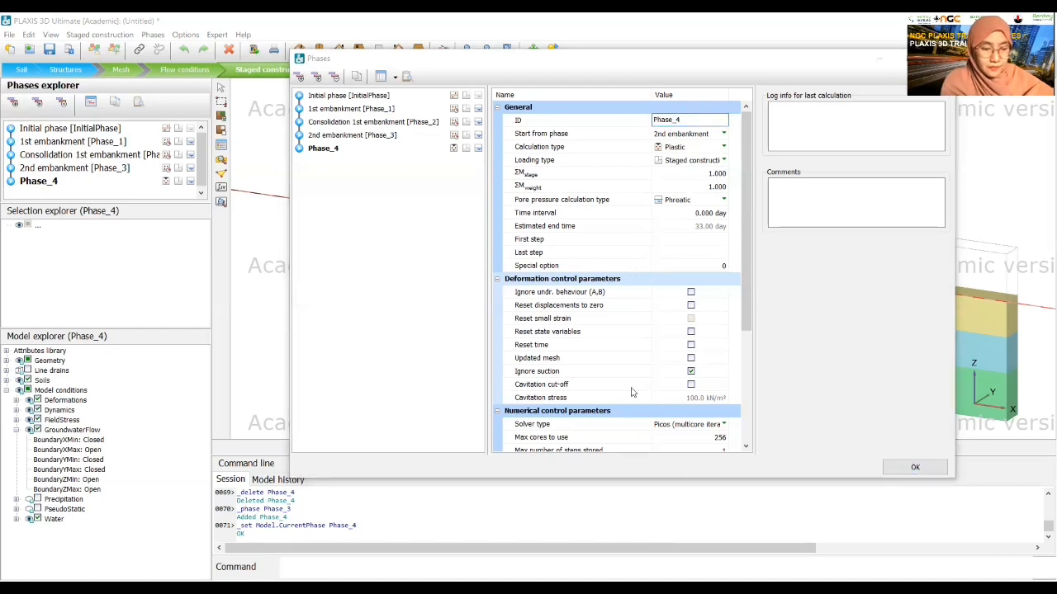
left_click(695, 123)
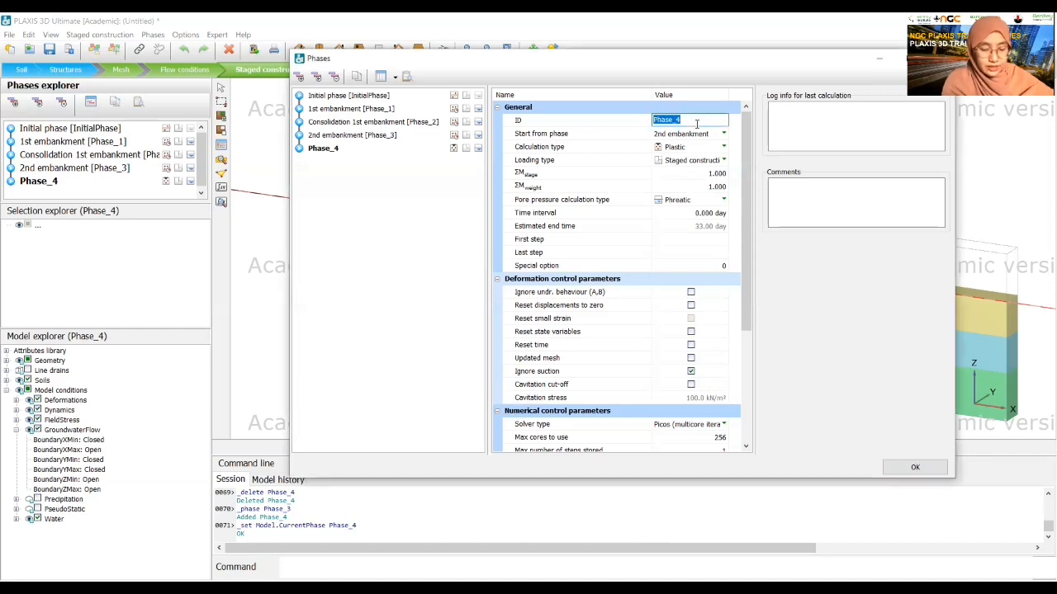
type("M")
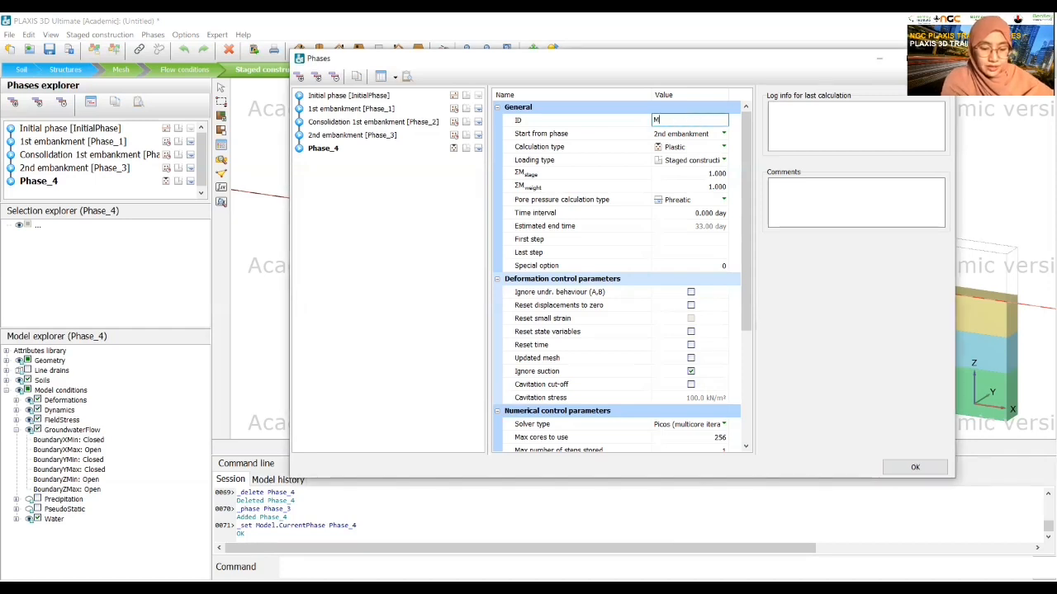
type("EPP")
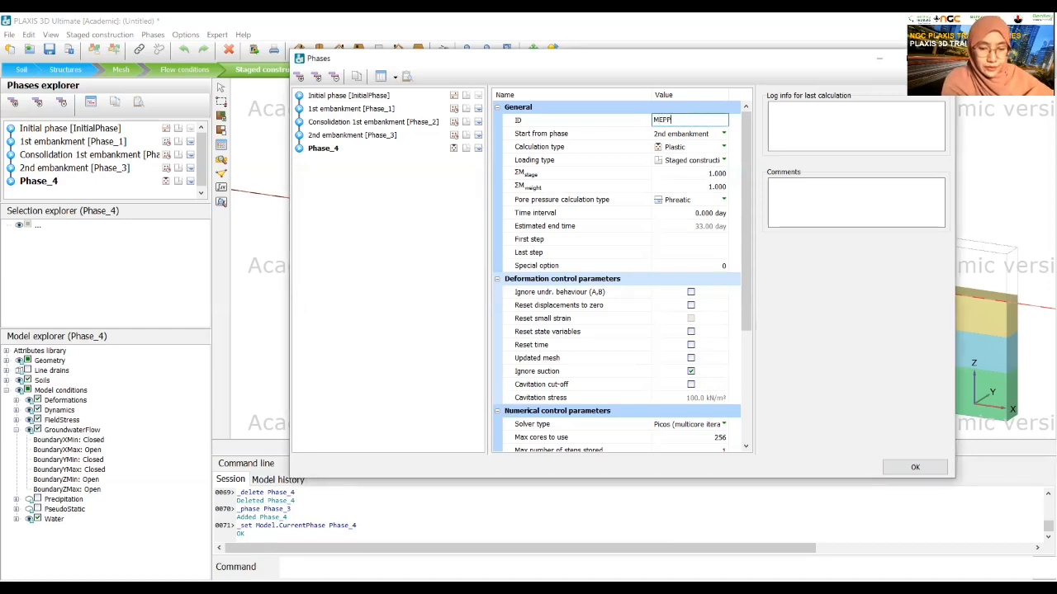
Step: Set the MEPP phase to calculation type Consolidation with loading type Minimum excess pore pressure
left_click(682, 147)
left_click(682, 147)
left_click(681, 168)
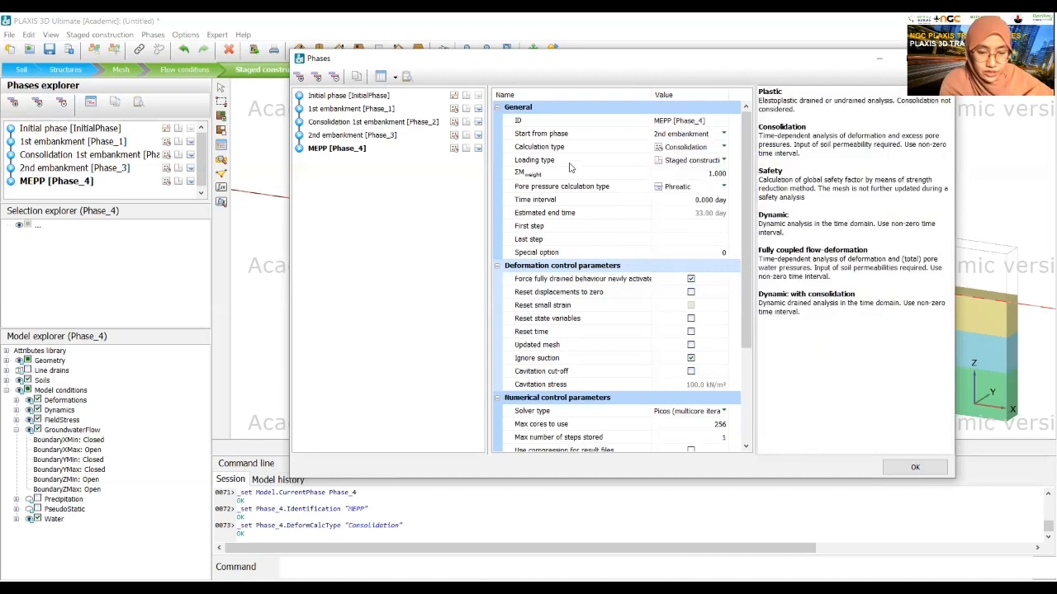
left_click(689, 161)
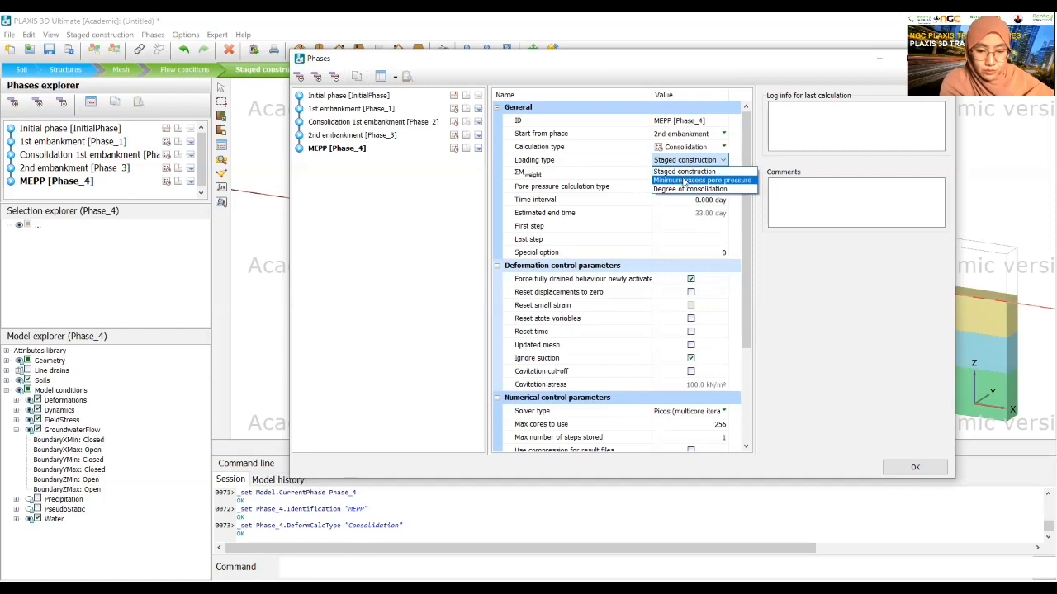
left_click(684, 179)
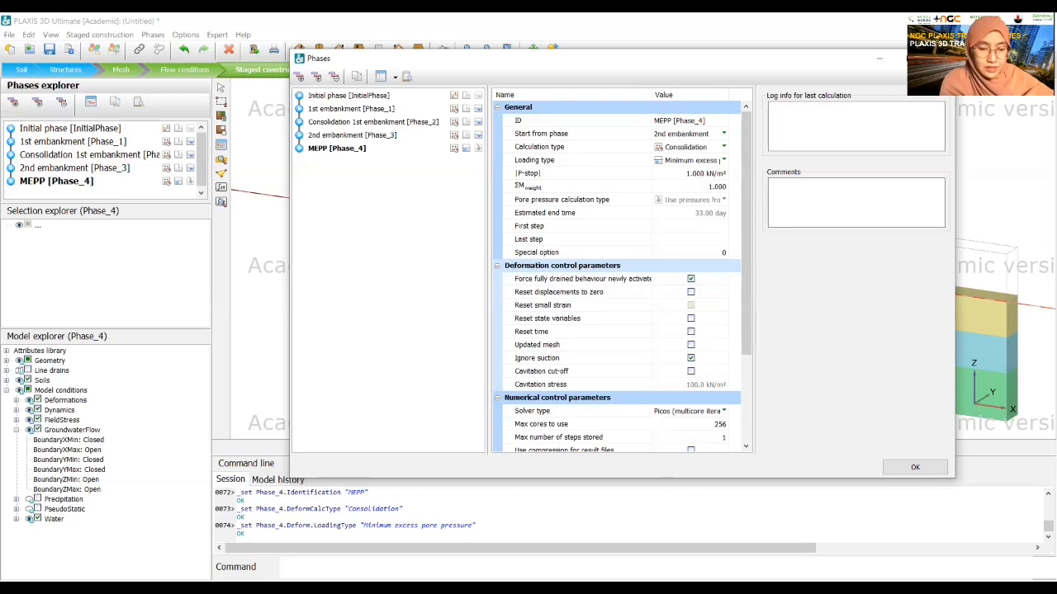
key("alt+Tab")
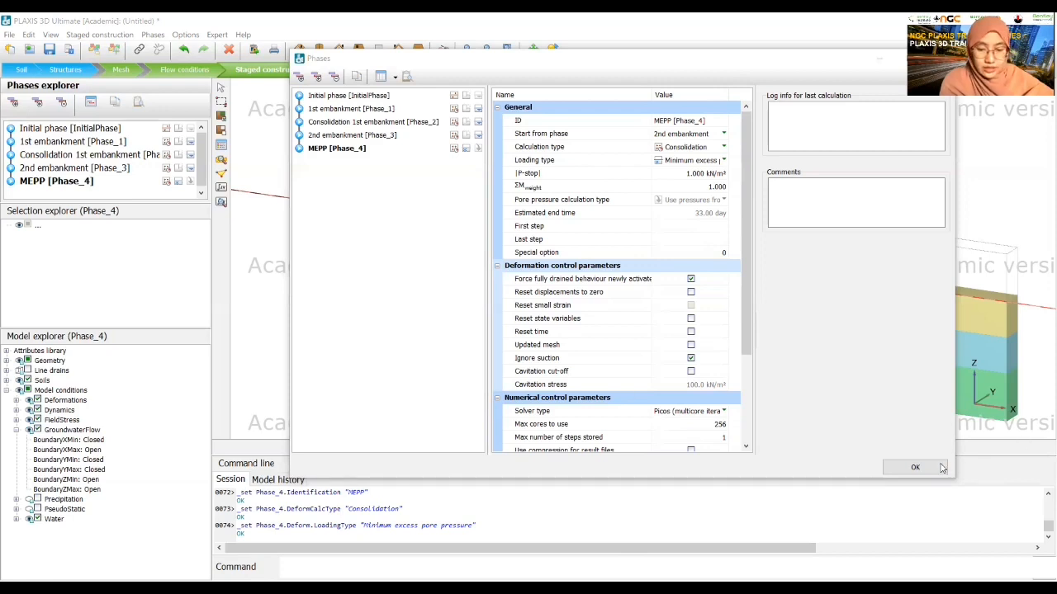
left_click(915, 467)
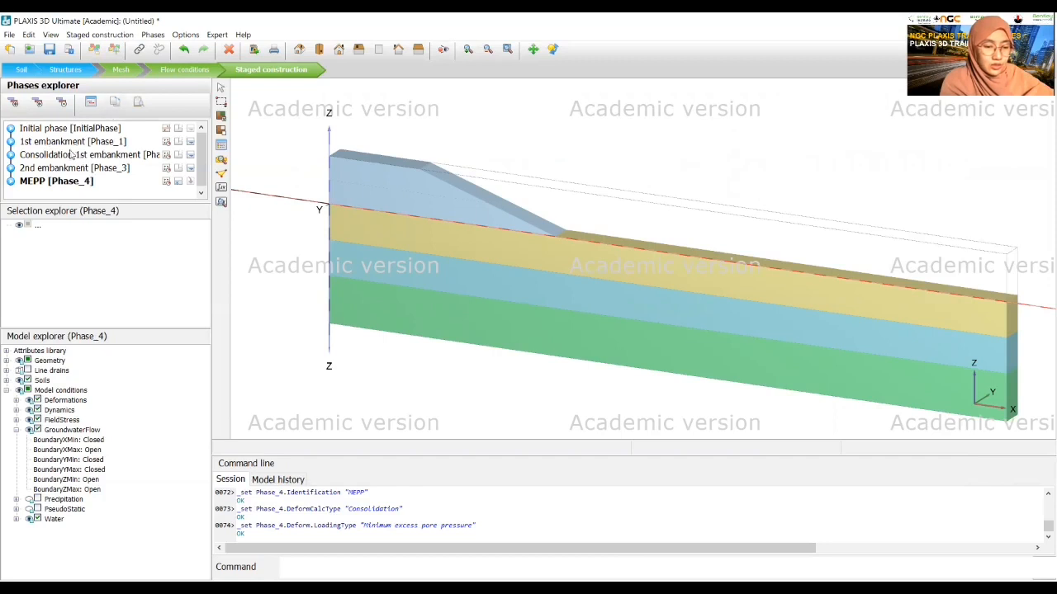
Step: Start selecting points for curves and search for the points closest to X 20, Y 0, Z 0 m
left_click(223, 177)
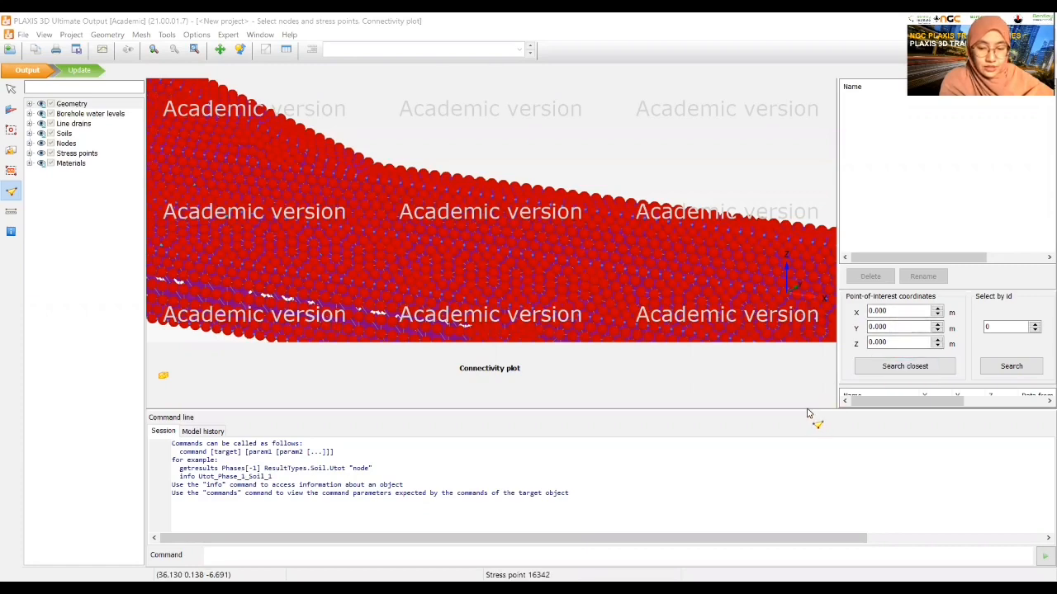
left_click_drag(808, 411, 808, 455)
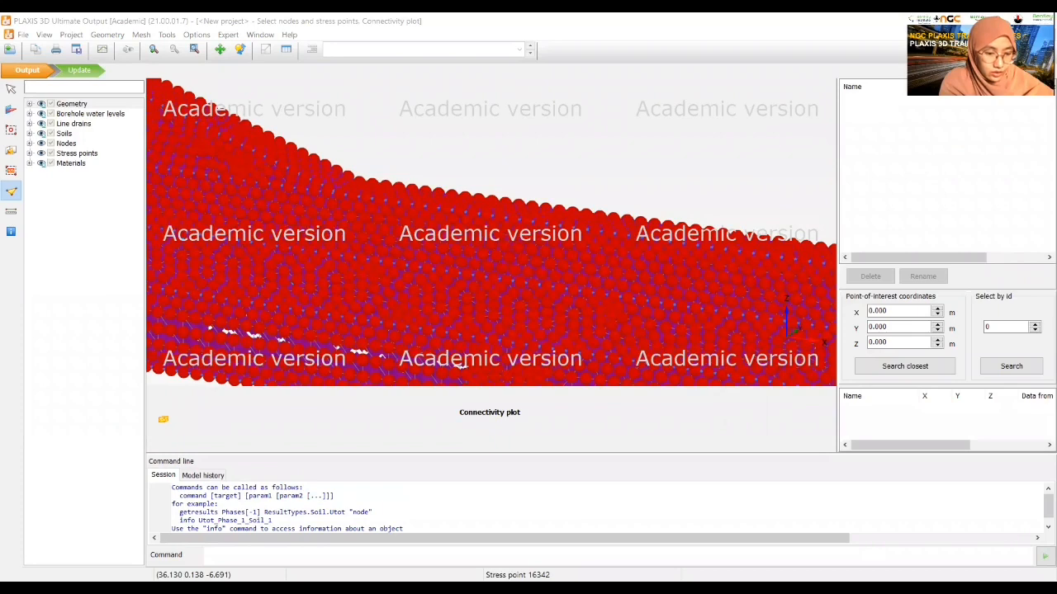
left_click(894, 314)
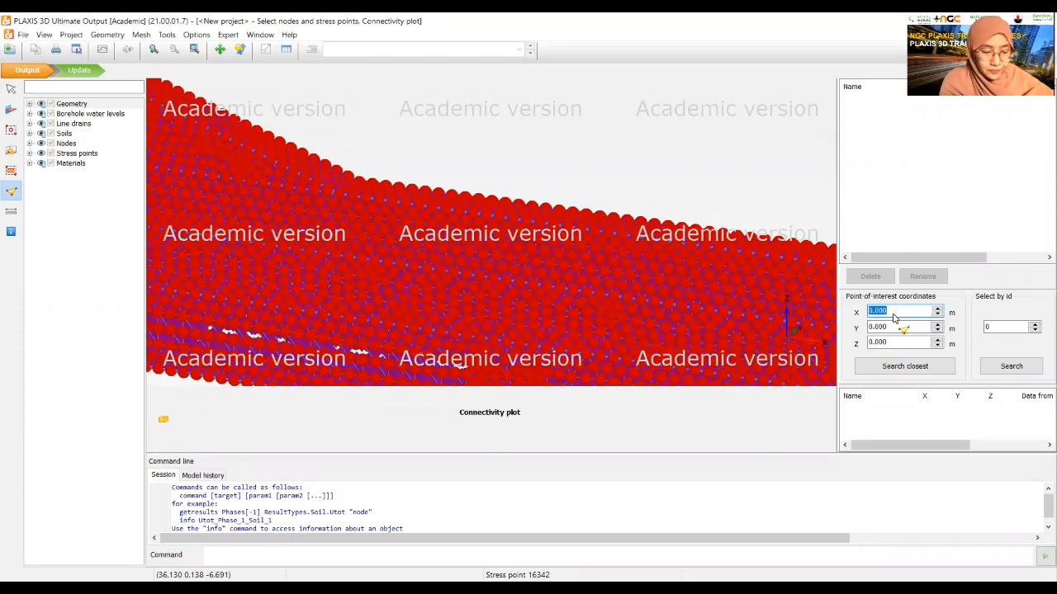
type("20")
key("Tab")
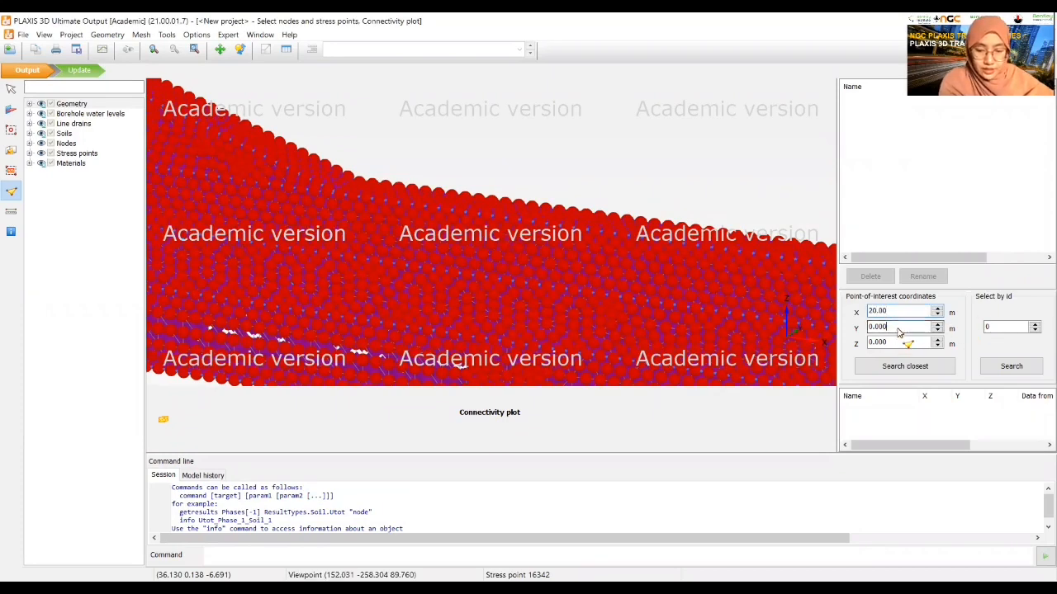
key("Tab")
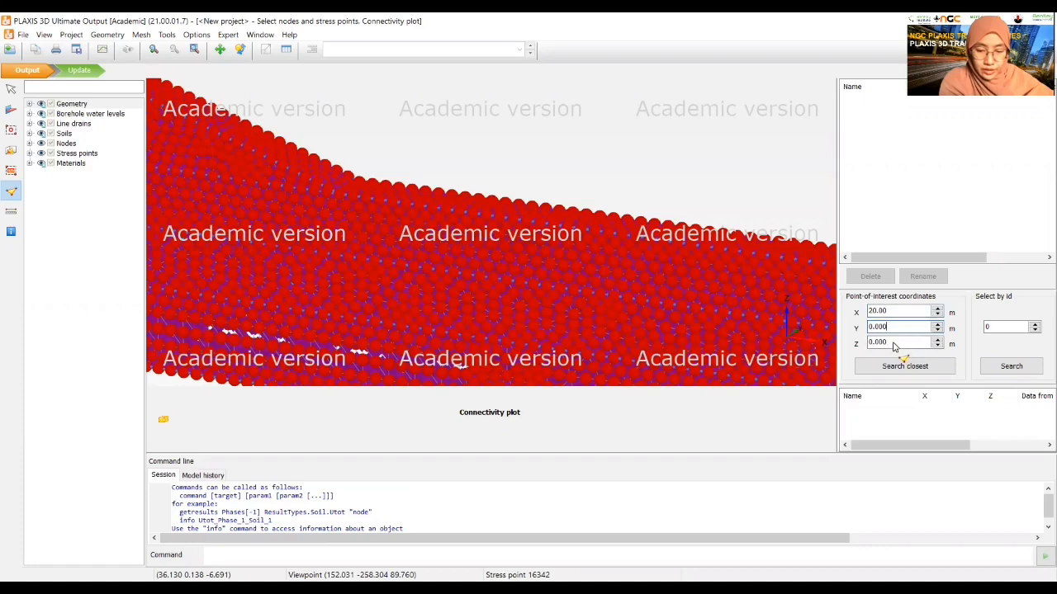
left_click(895, 365)
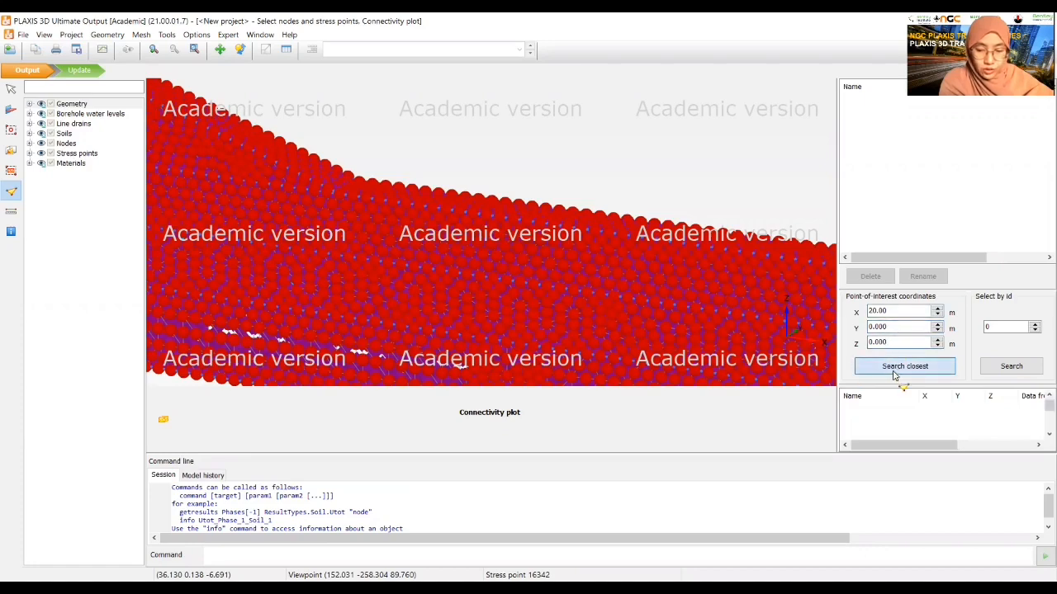
Step: Add the node found at X 20, Y 0, Z 0 m to the curve points
left_click(845, 409)
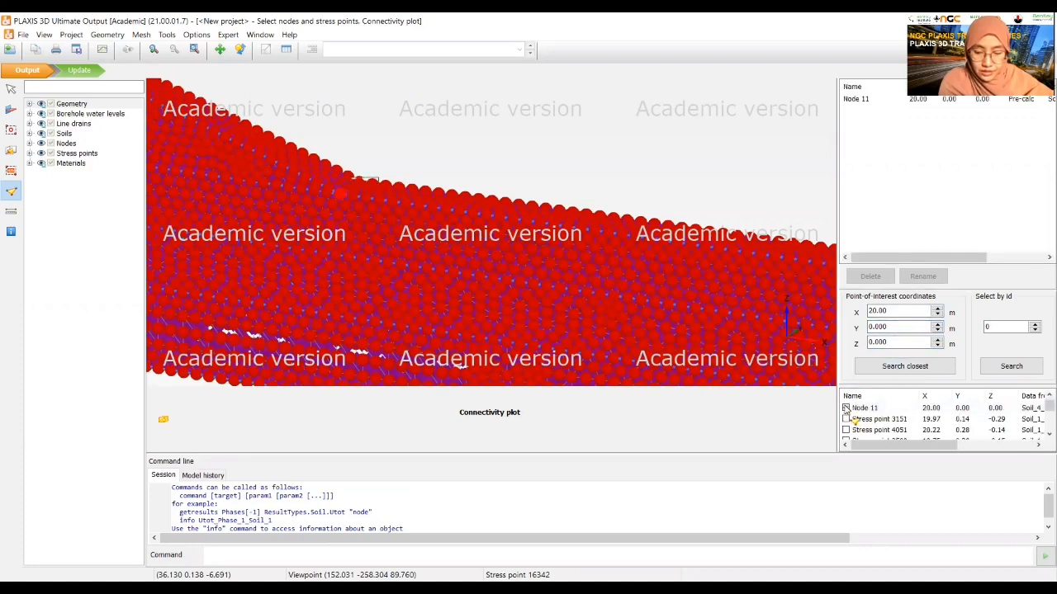
scroll(318, 185, "down", 3)
left_click_drag(318, 202, 429, 195)
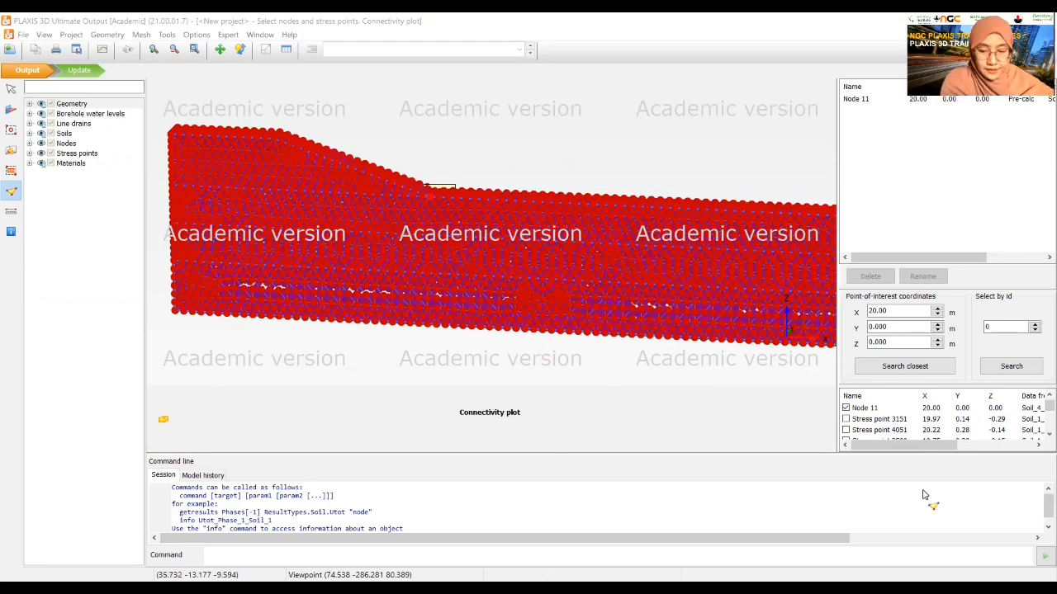
Step: Search for the points closest to X 0.7, Y 0, Z -3 m and add the nearest node to the curve points
double_click(886, 313)
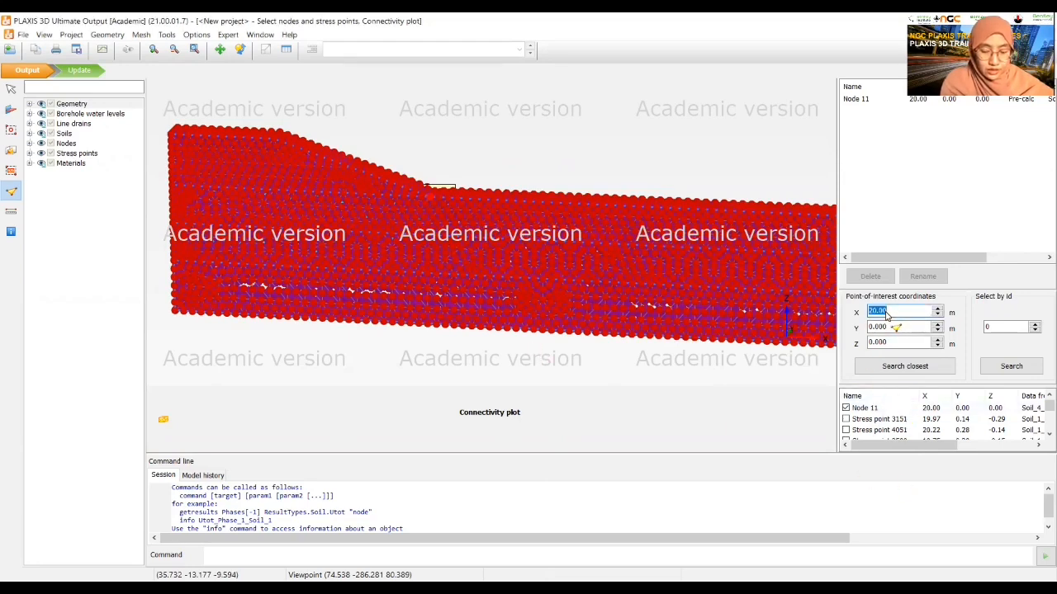
type("0.7")
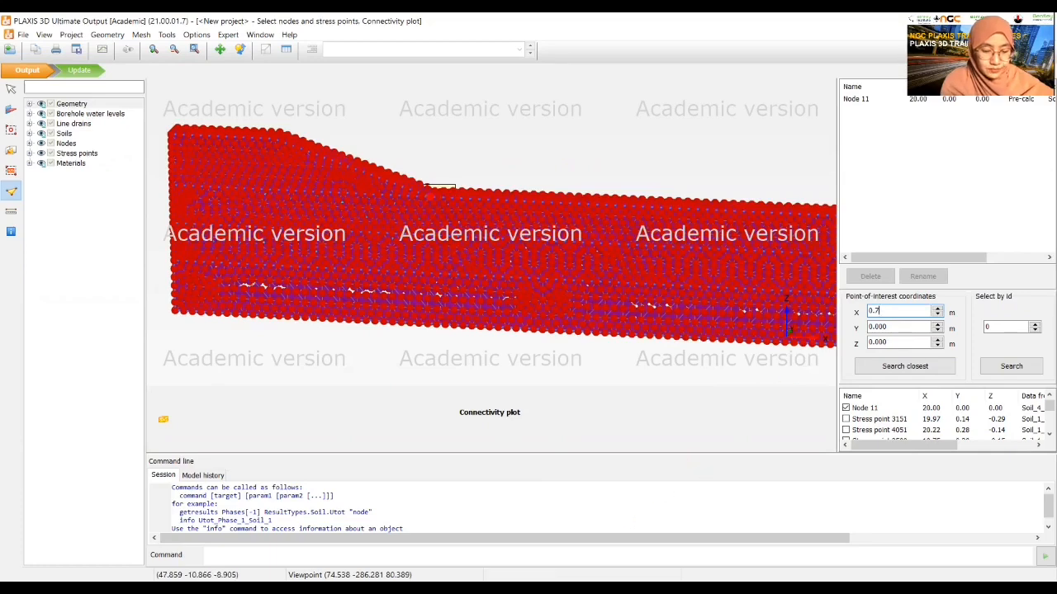
left_click(896, 330)
double_click(894, 343)
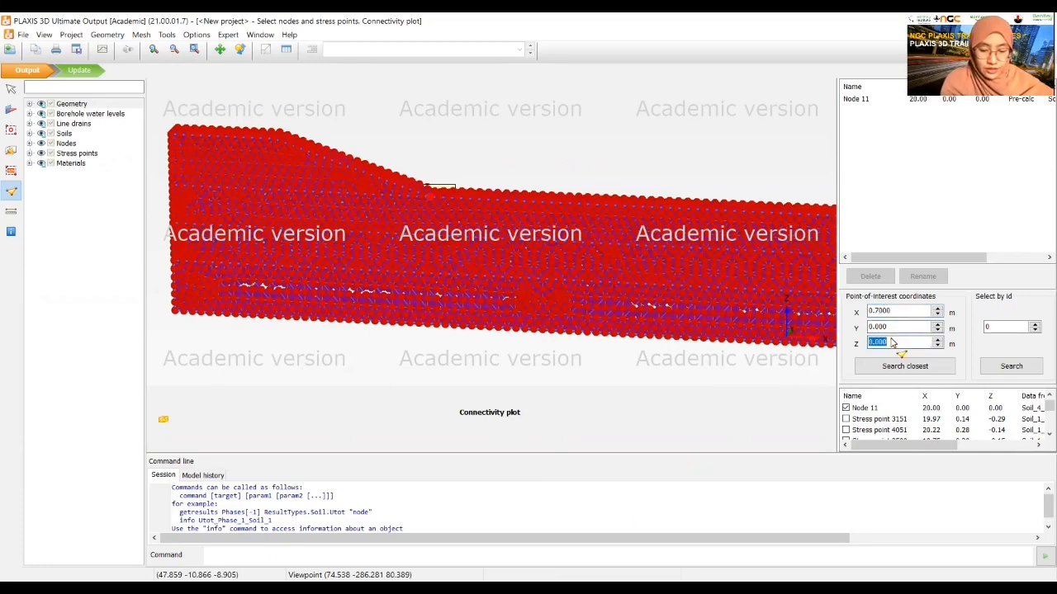
type("-3")
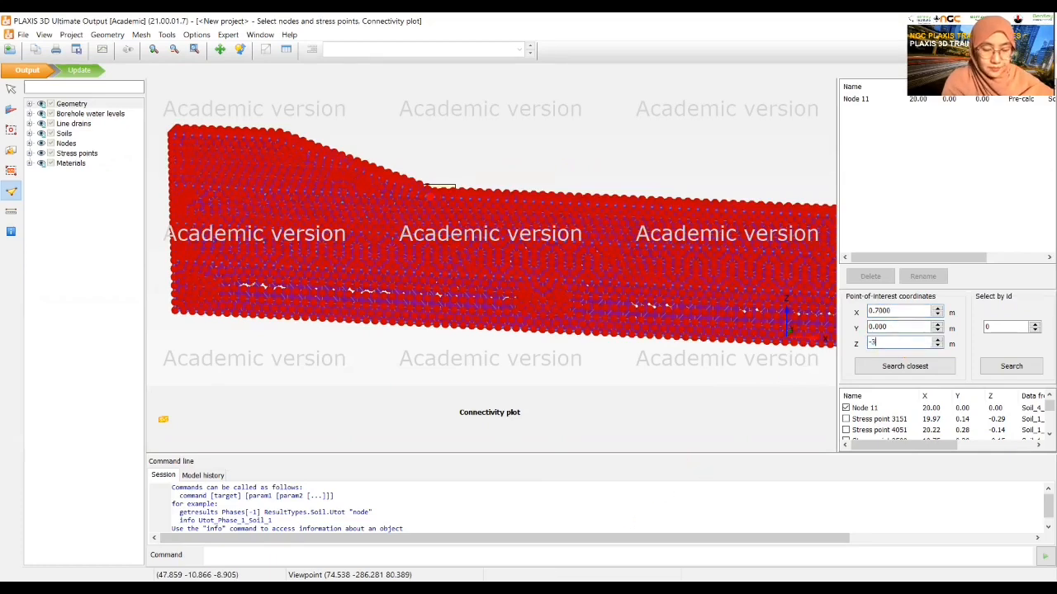
left_click(898, 366)
left_click(845, 408)
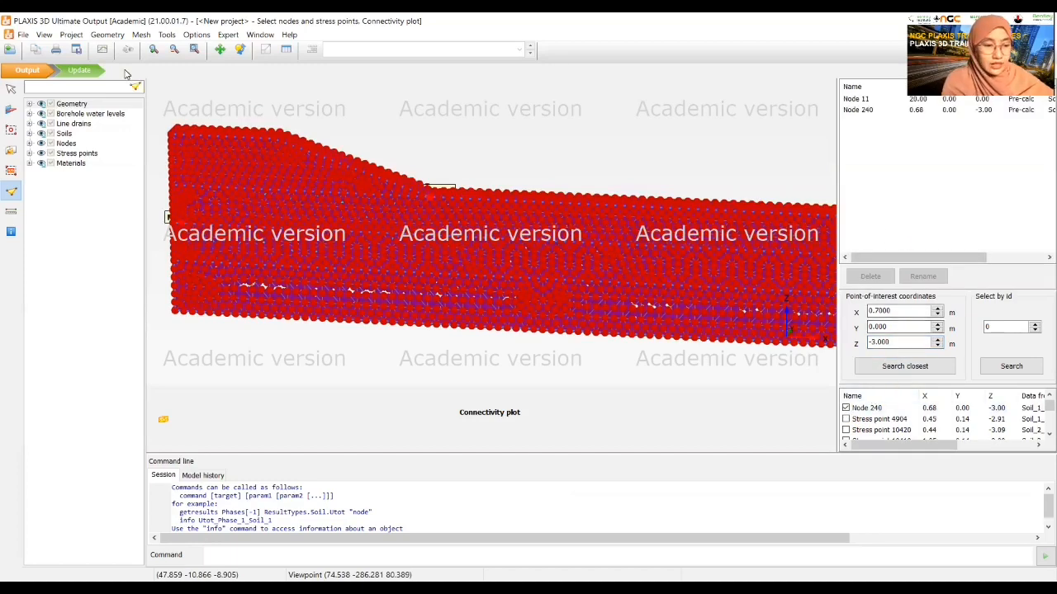
Step: Update the project with the selected curve points and calculate the construction phases
left_click(81, 71)
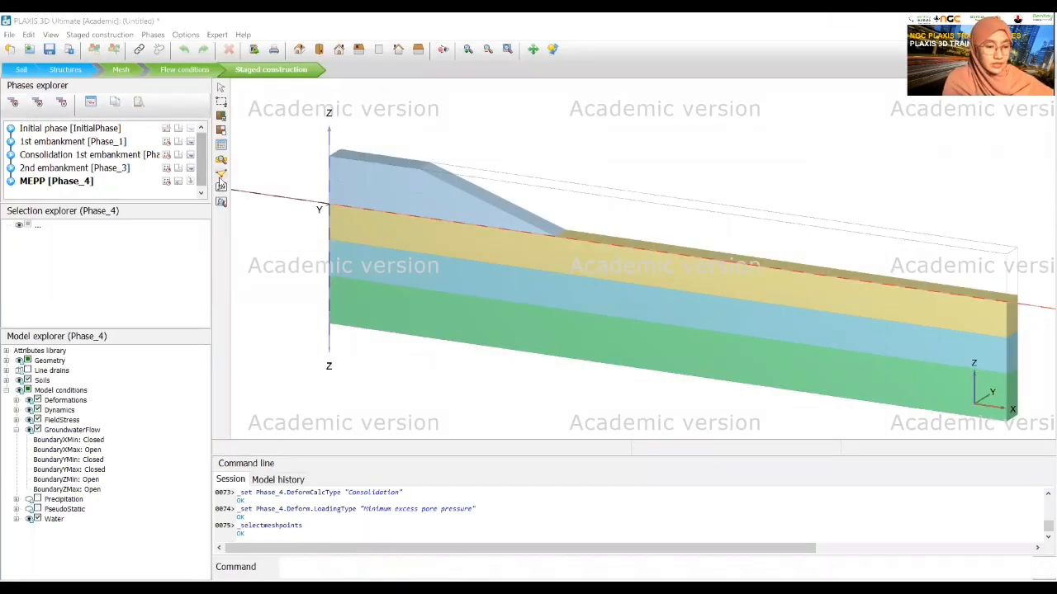
left_click(222, 189)
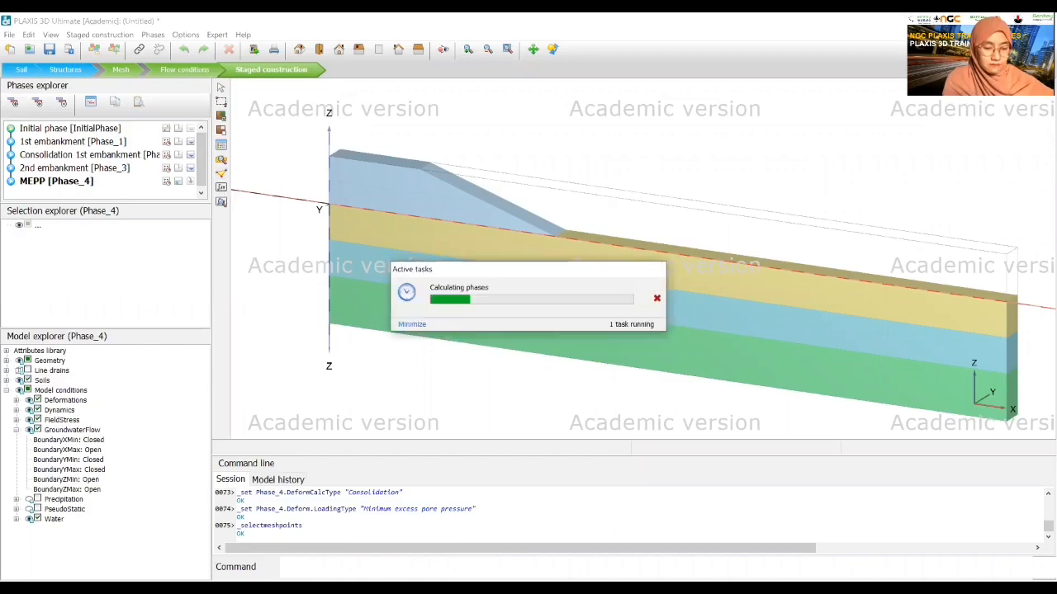
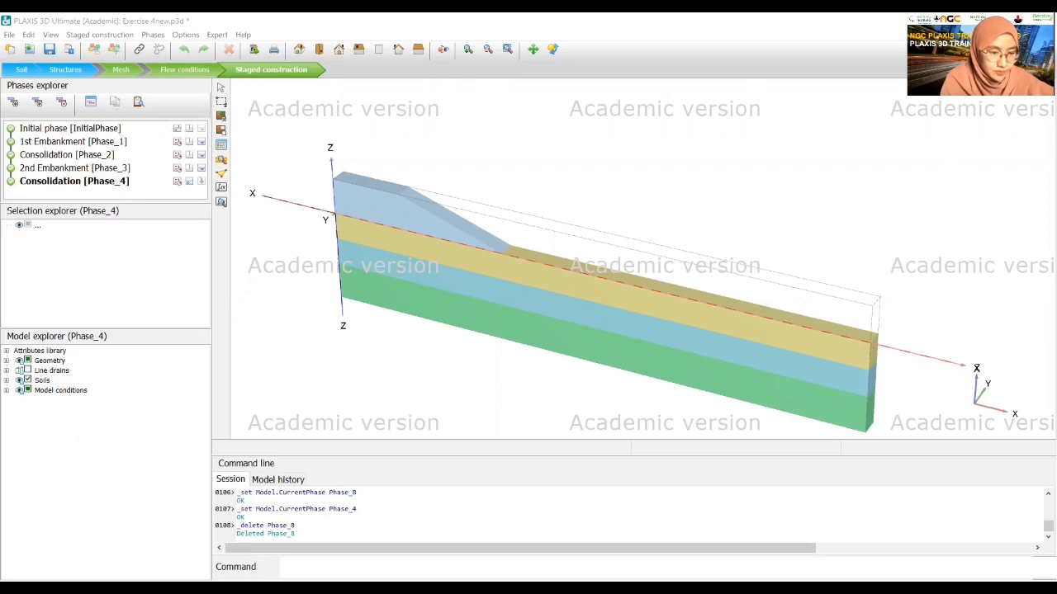
Step: Open the MEPP phase results and show the incremental displacements |Δu| as arrows
left_click(221, 203)
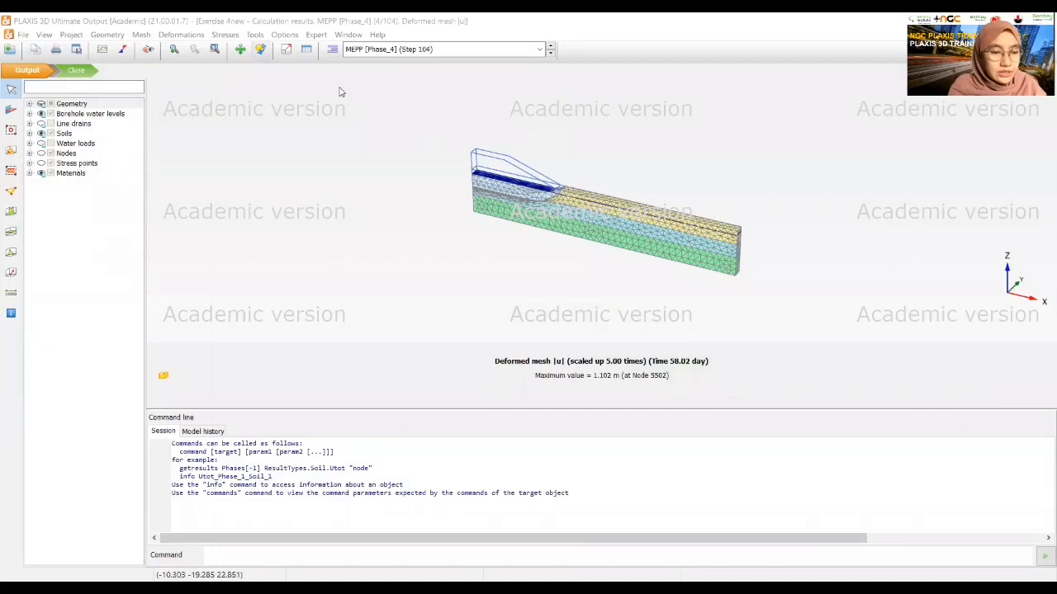
left_click(197, 36)
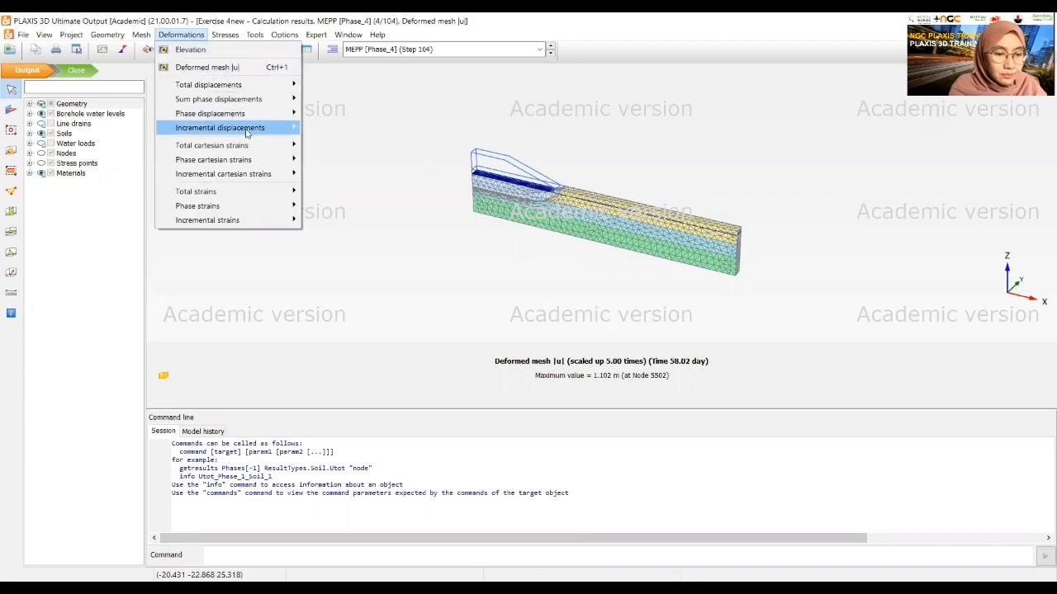
mouse_move(246, 131)
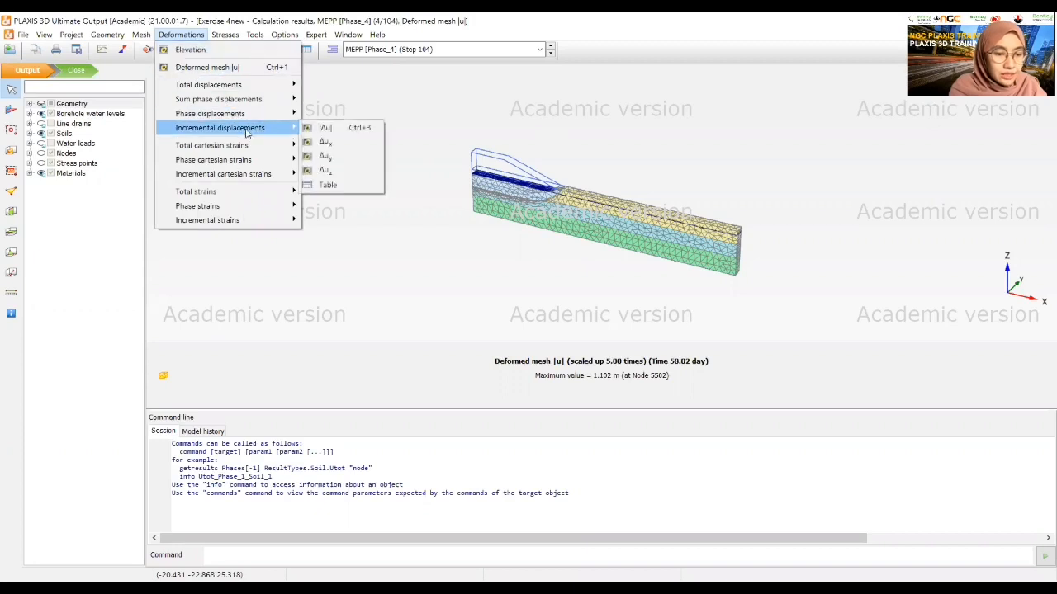
left_click(344, 133)
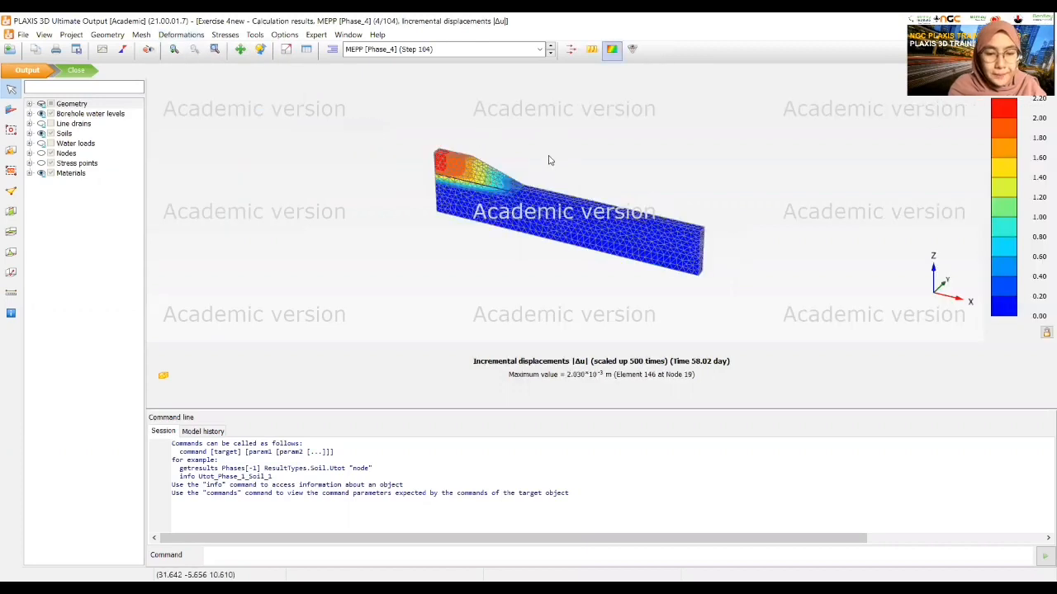
left_click(572, 56)
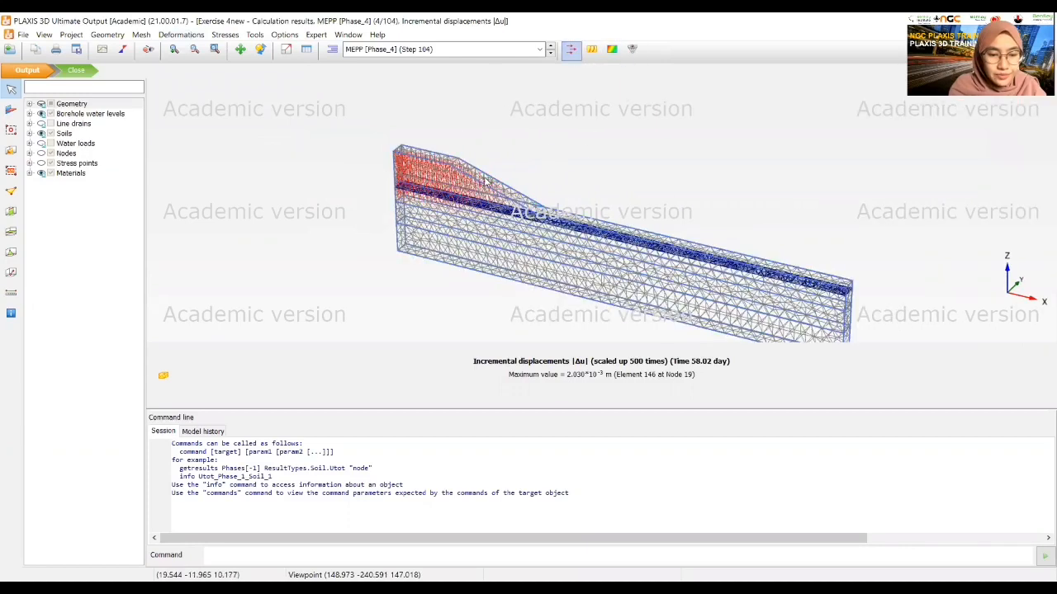
middle_click_drag(528, 183, 483, 146)
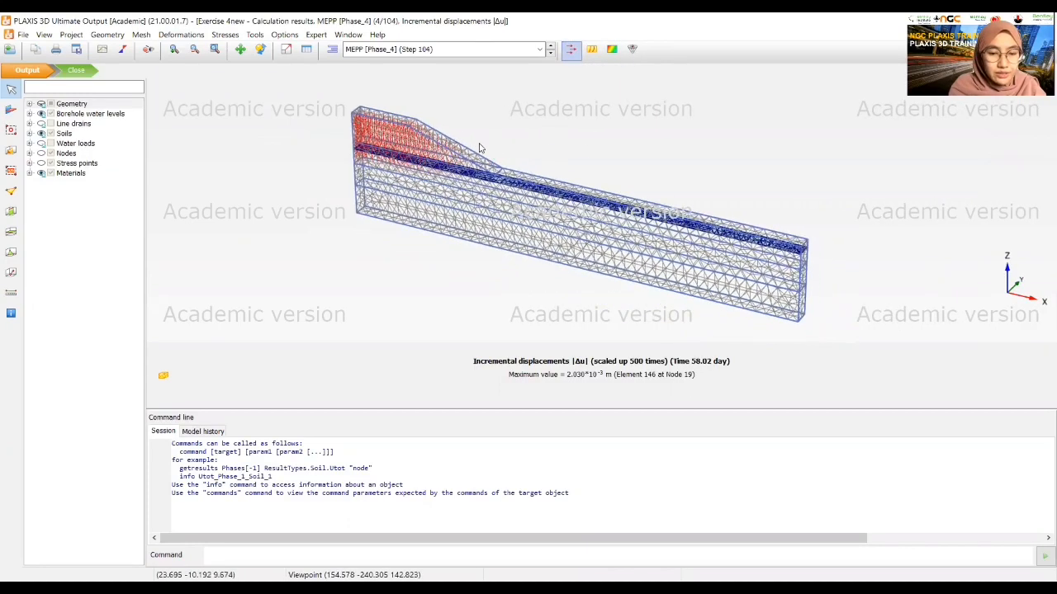
Step: Display the excess pore pressures p_excess of the MEPP phase as center principal directions
left_click(225, 35)
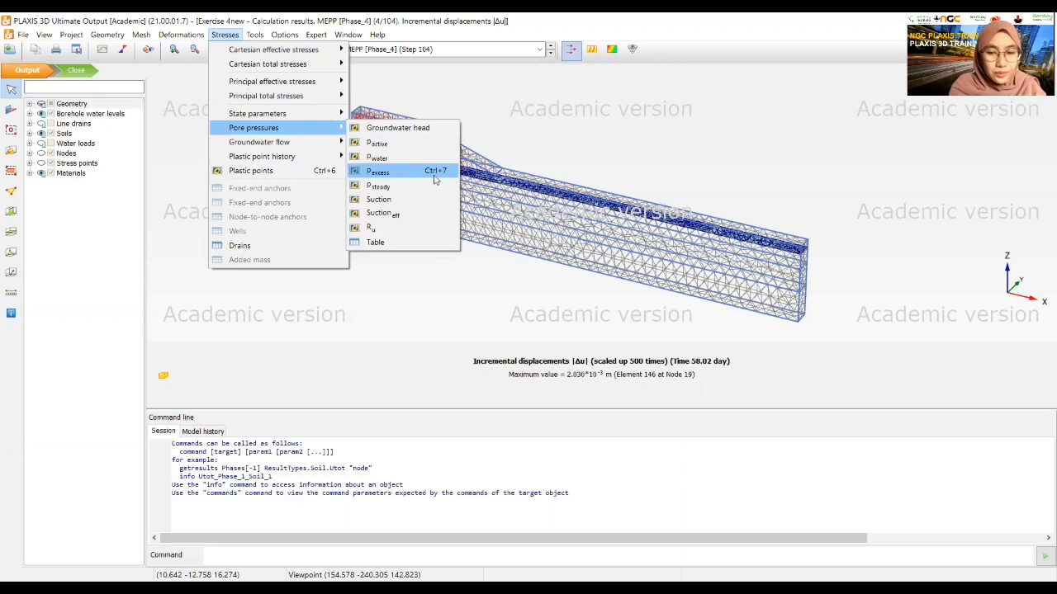
left_click(432, 176)
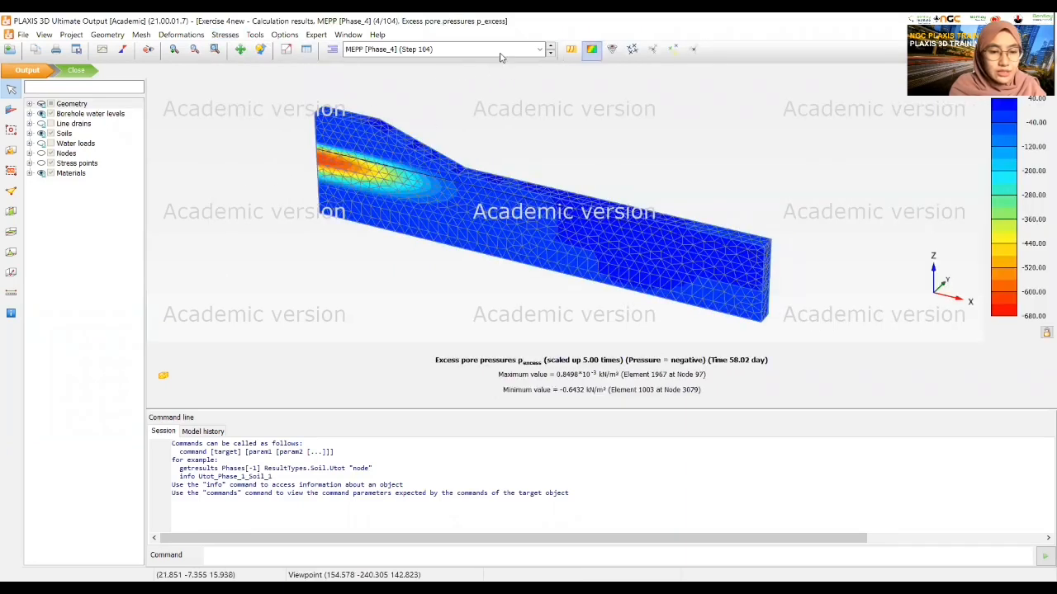
left_click(652, 55)
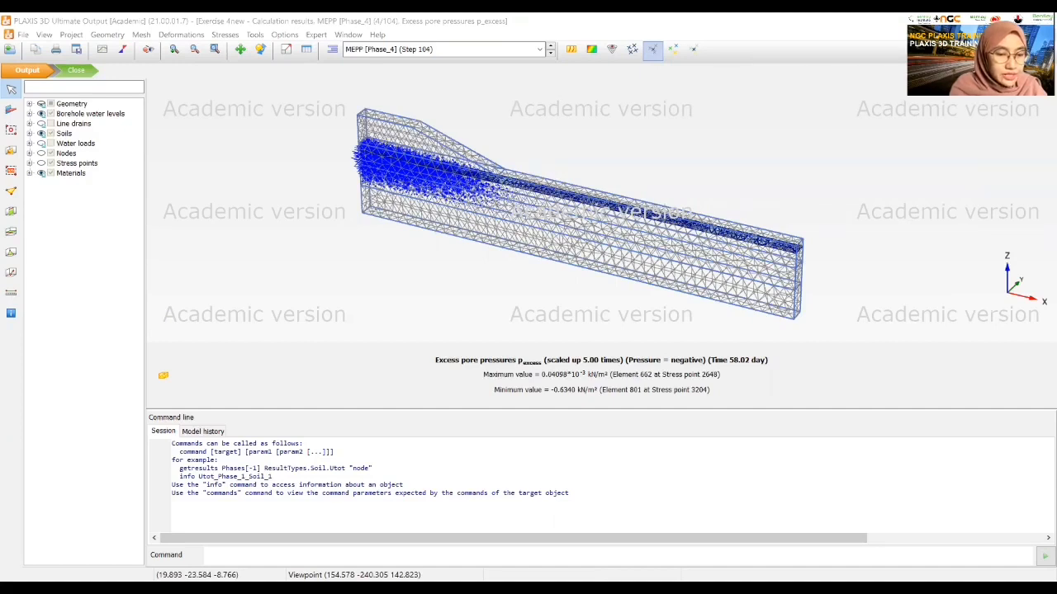
Step: Create a vertical cross section through the model from point (0, 1) to point (60, 1)
left_click(11, 212)
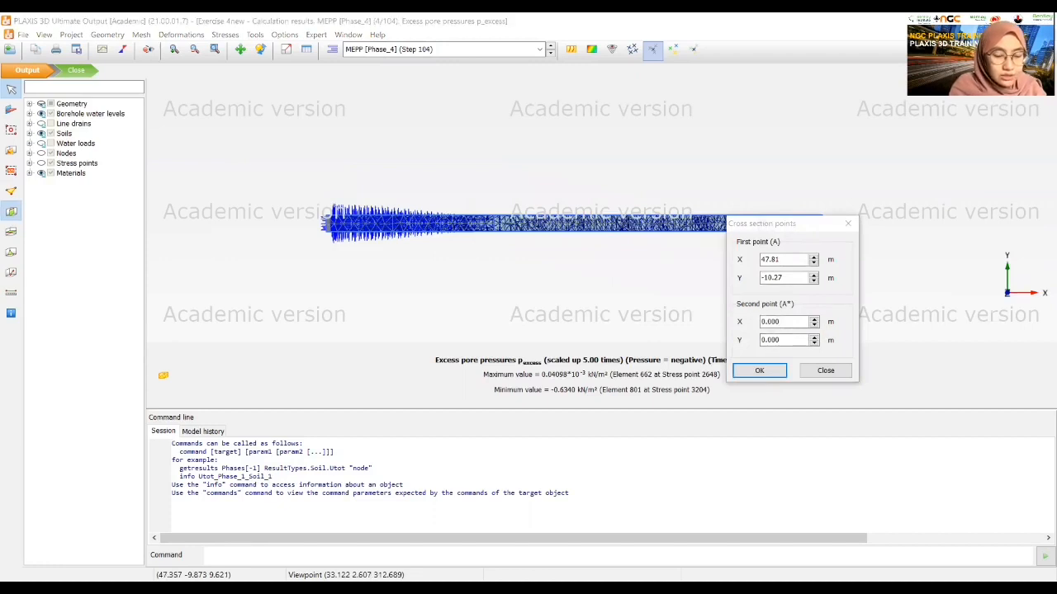
double_click(784, 262)
type("0")
double_click(781, 278)
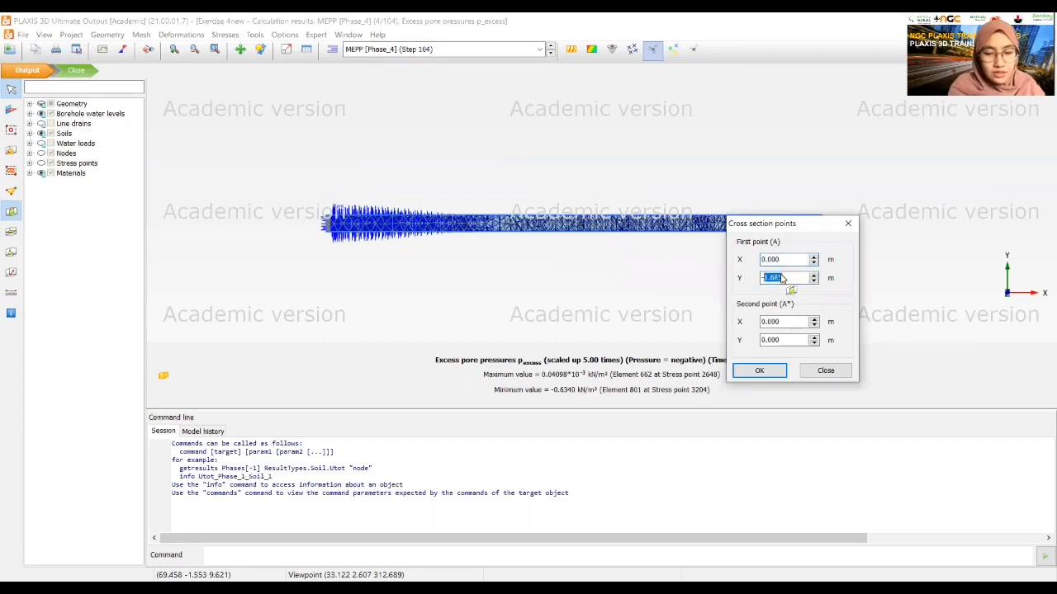
type("1")
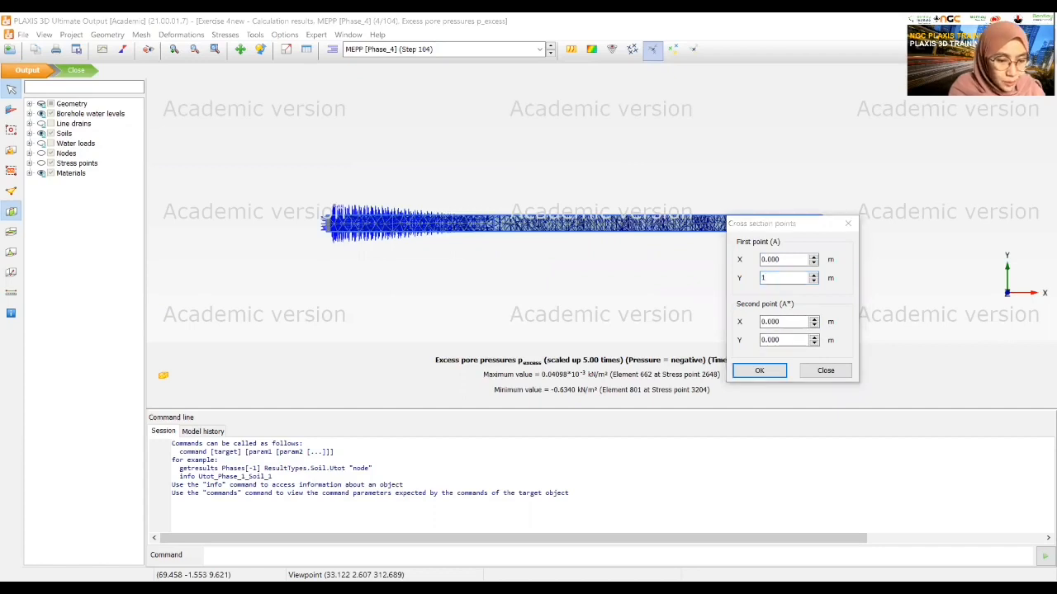
double_click(784, 322)
type("60")
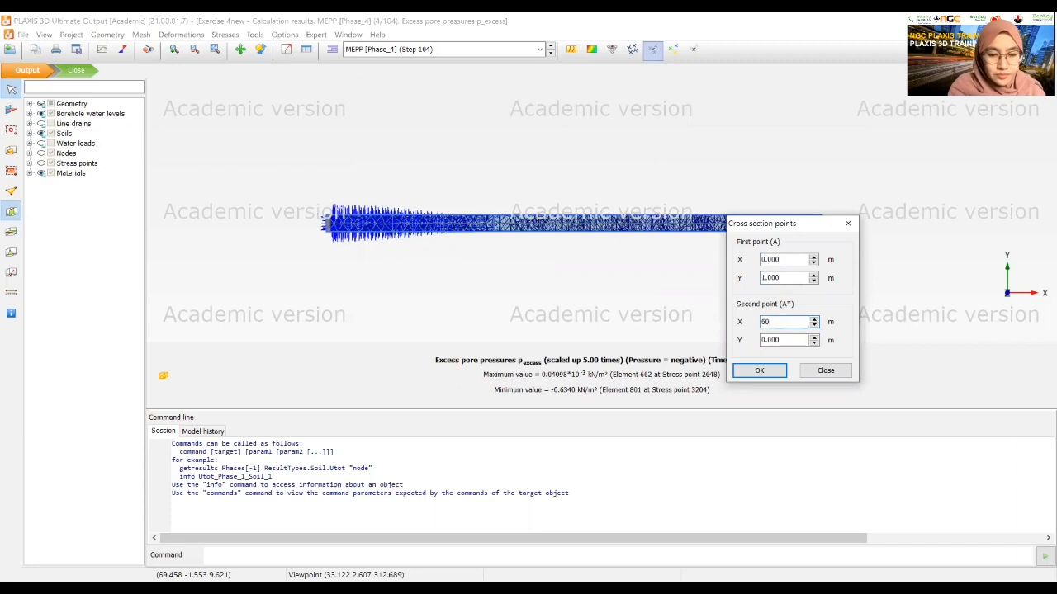
key("Tab")
type("1")
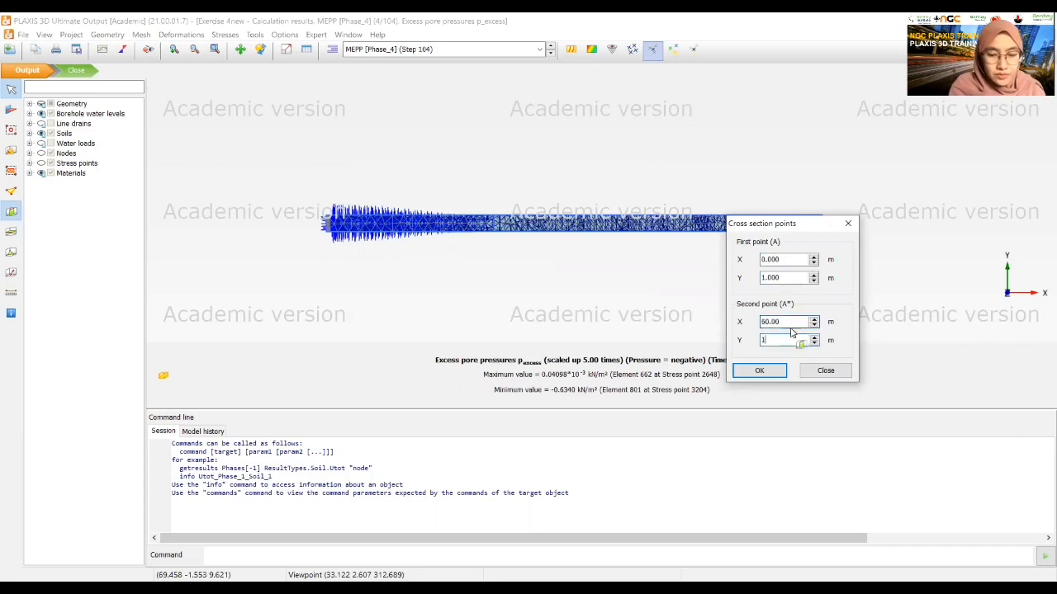
left_click(775, 372)
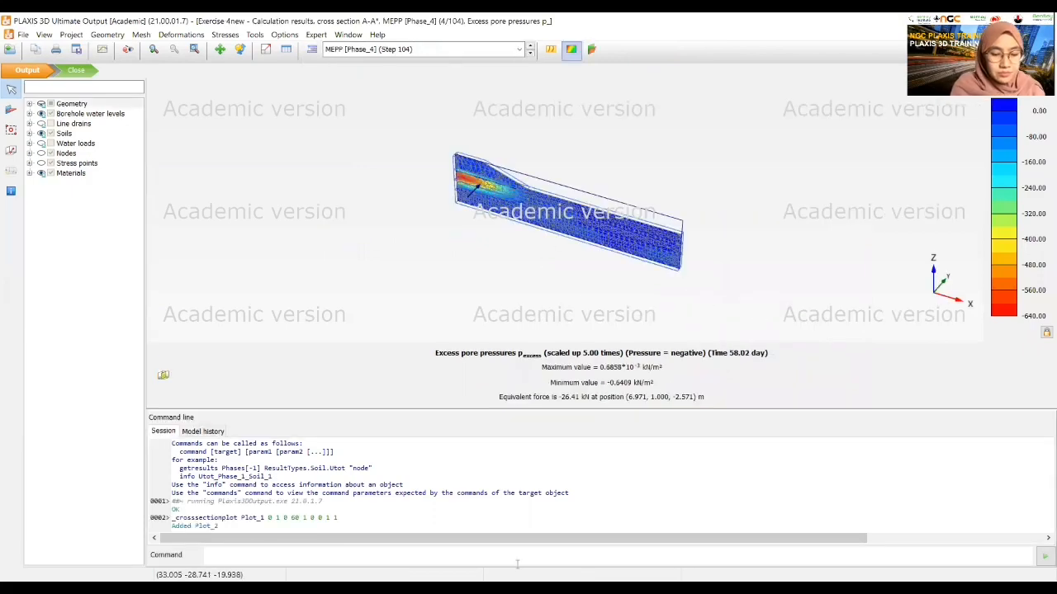
scroll(495, 281, "up", 5)
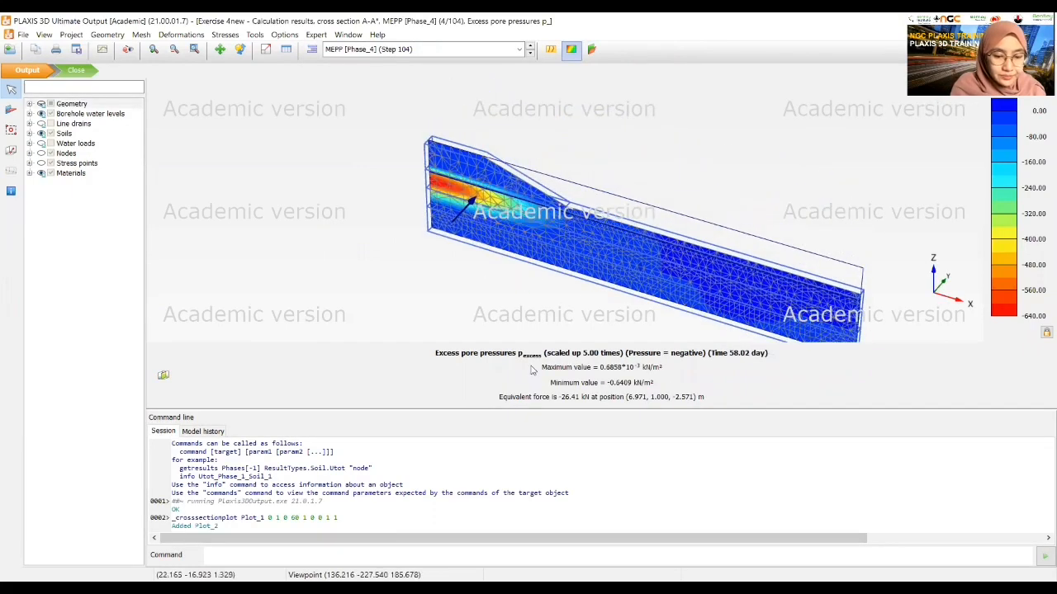
Step: Show the excess pore pressures in the cross section as contour lines, viewed from the front
left_click(550, 52)
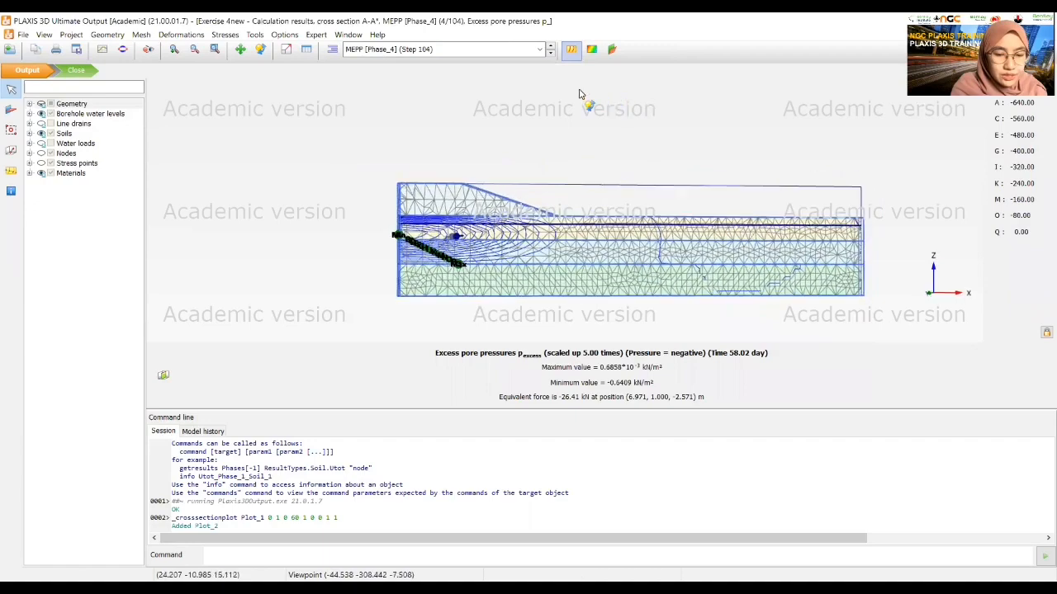
scroll(496, 195, "up", 2)
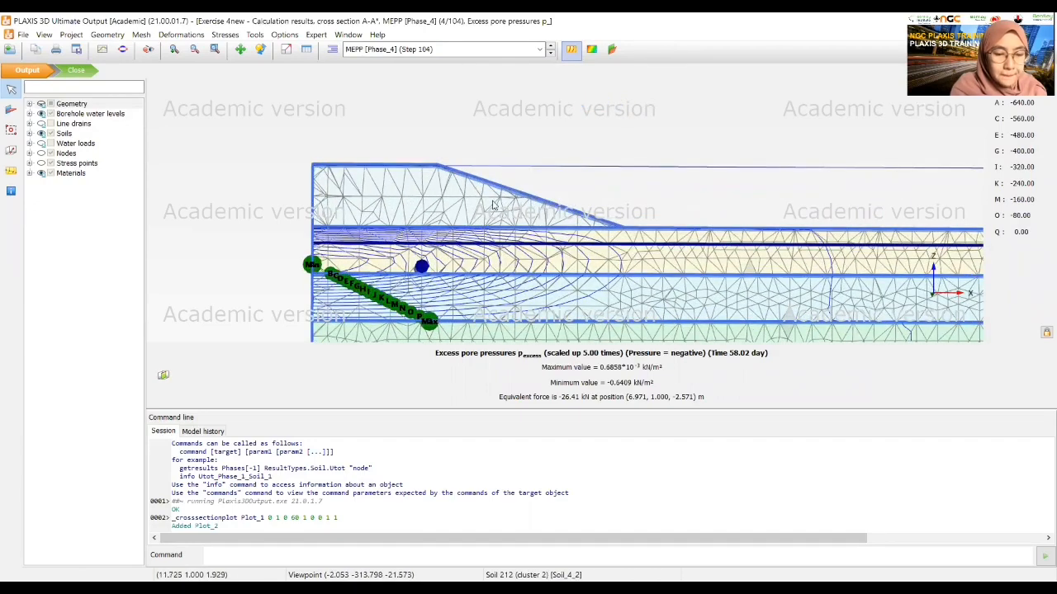
middle_click_drag(545, 189, 537, 154)
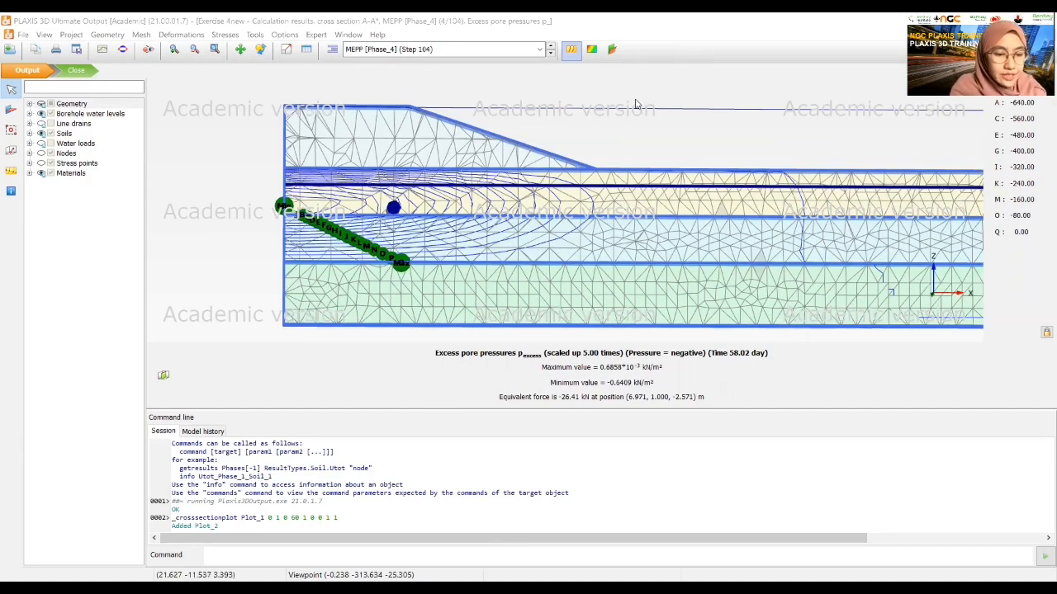
Step: Start a new curve chart with project Time on the X-axis and Node 240 (0.682; 0.000; -3.000) as the Y-axis source
left_click(103, 51)
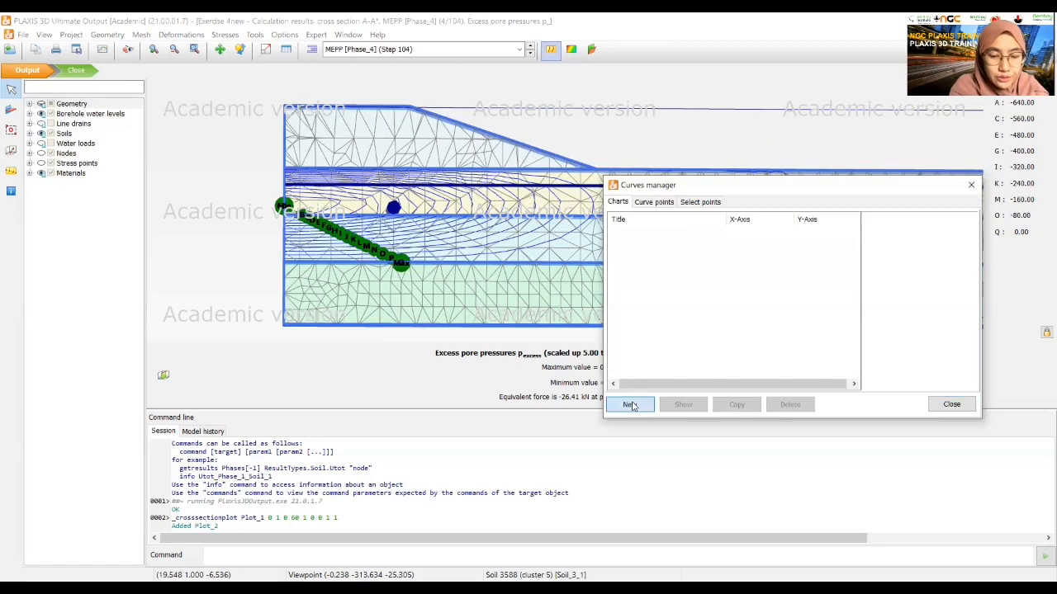
left_click(635, 405)
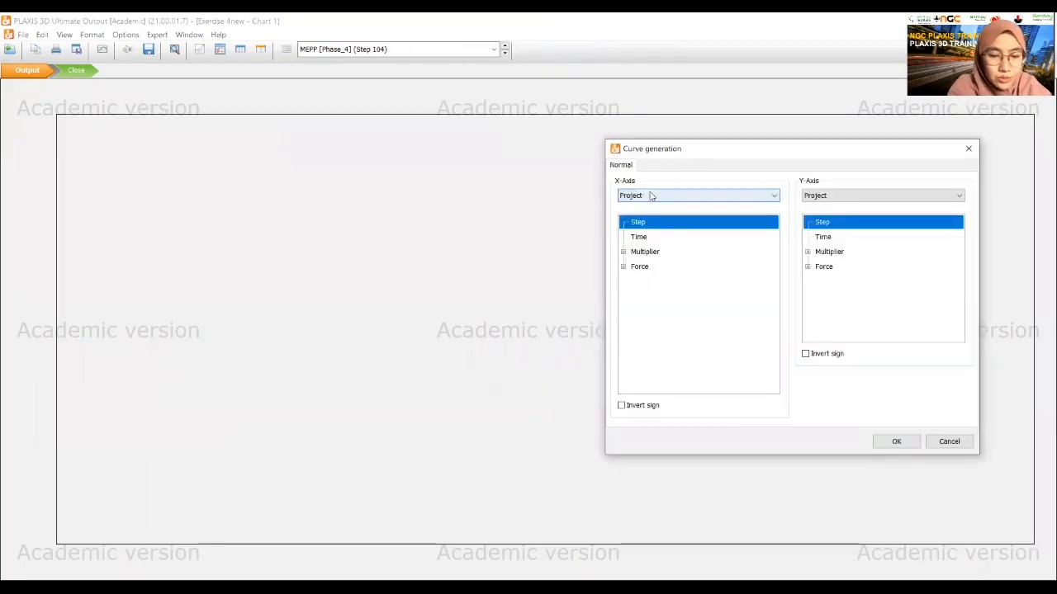
left_click(639, 237)
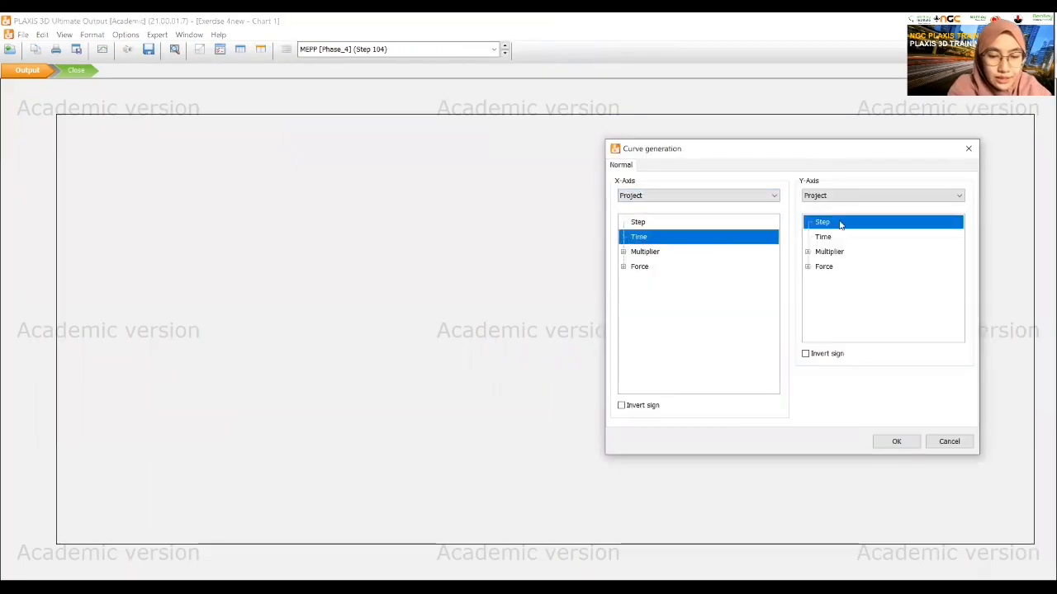
left_click(823, 197)
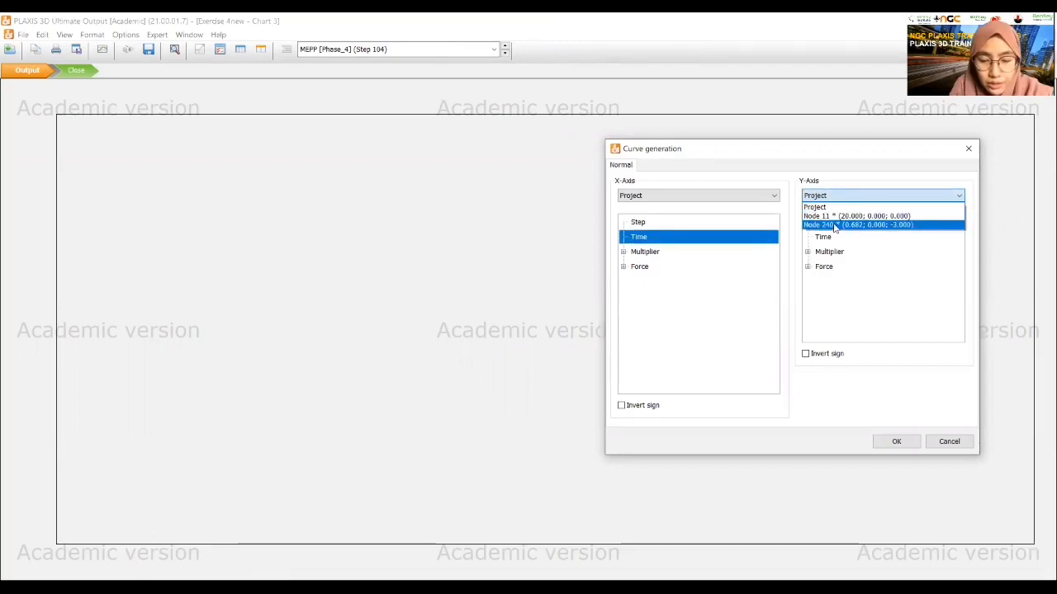
left_click(833, 225)
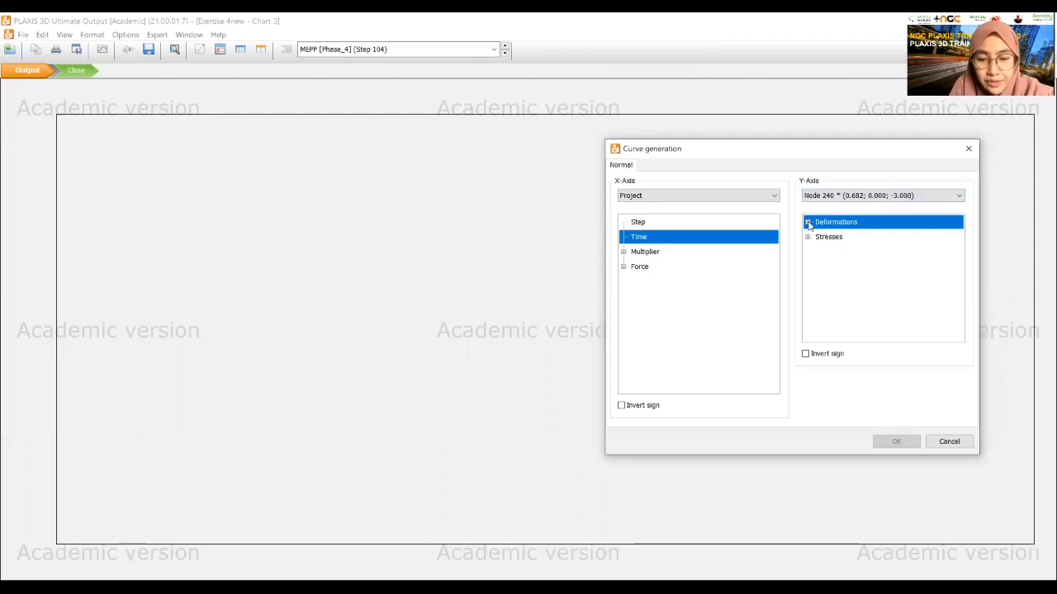
Step: Plot the node's excess pore pressure p_excess on the Y-axis with inverted sign and generate the curve
left_click(808, 222)
left_click(808, 222)
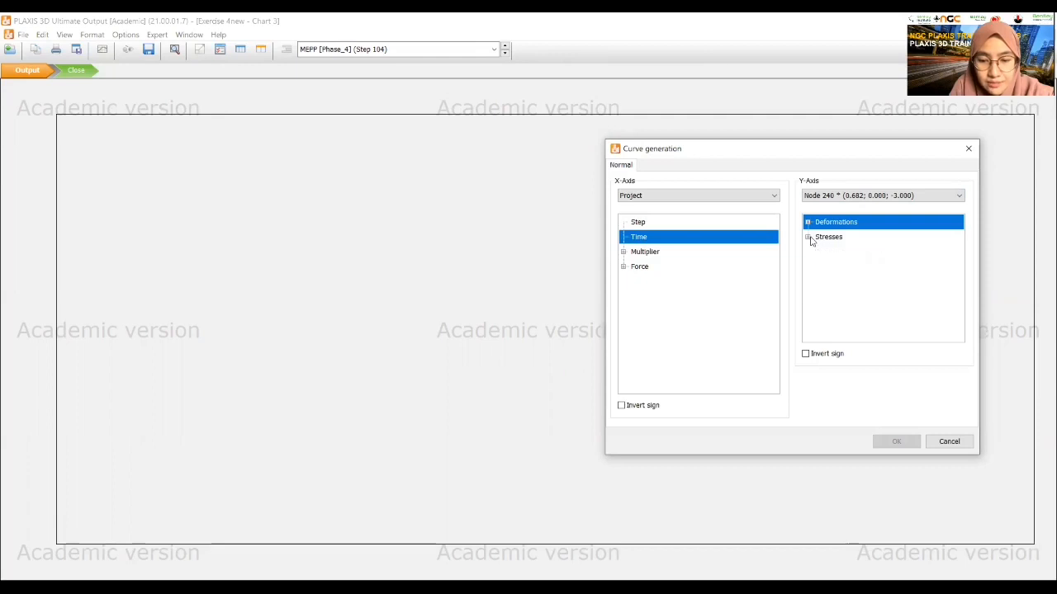
left_click(809, 237)
left_click(818, 252)
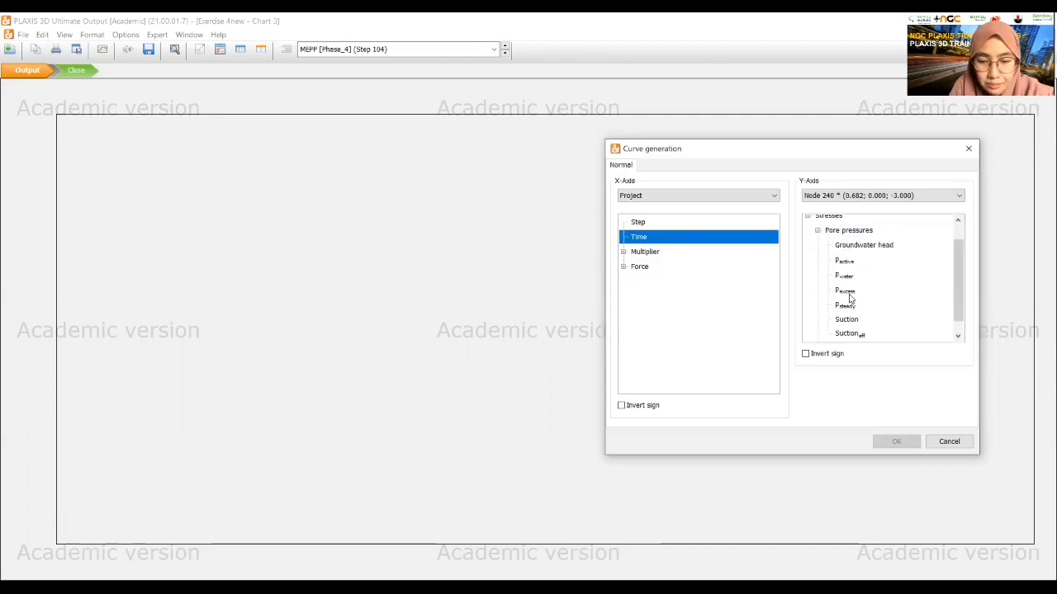
left_click(847, 293)
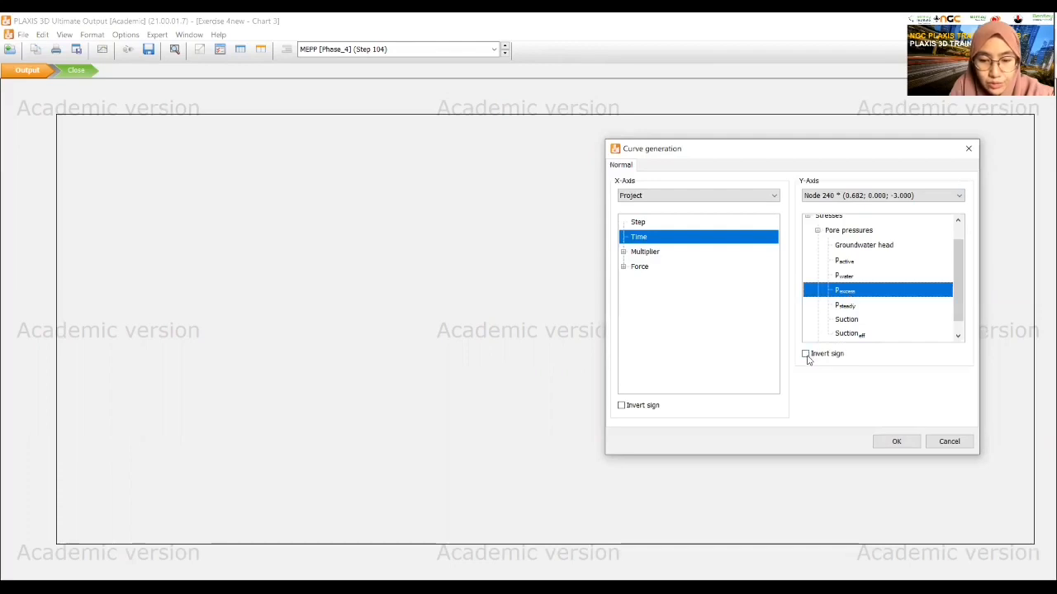
left_click(807, 355)
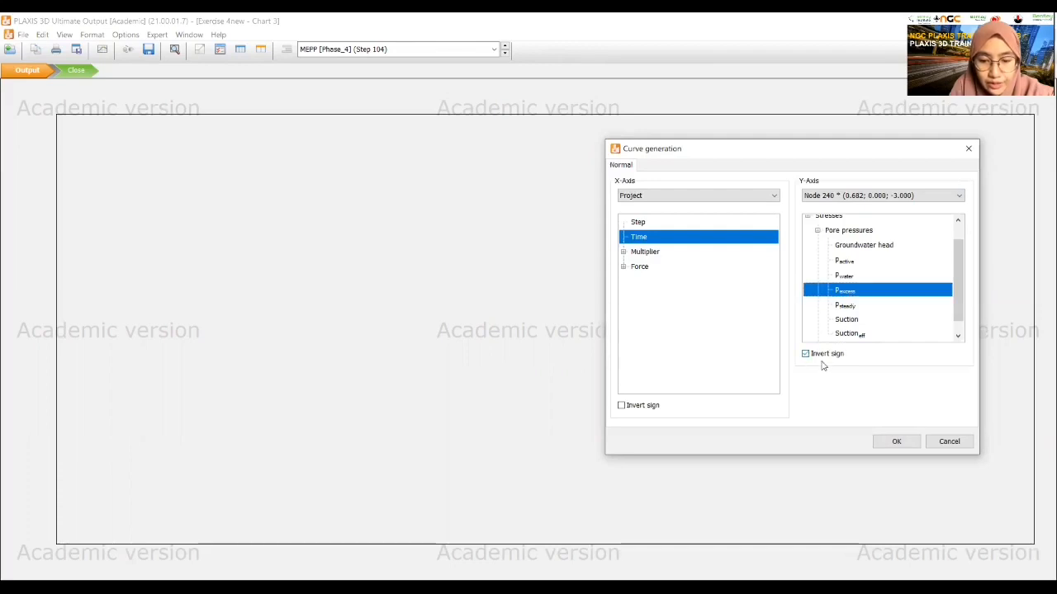
left_click(898, 442)
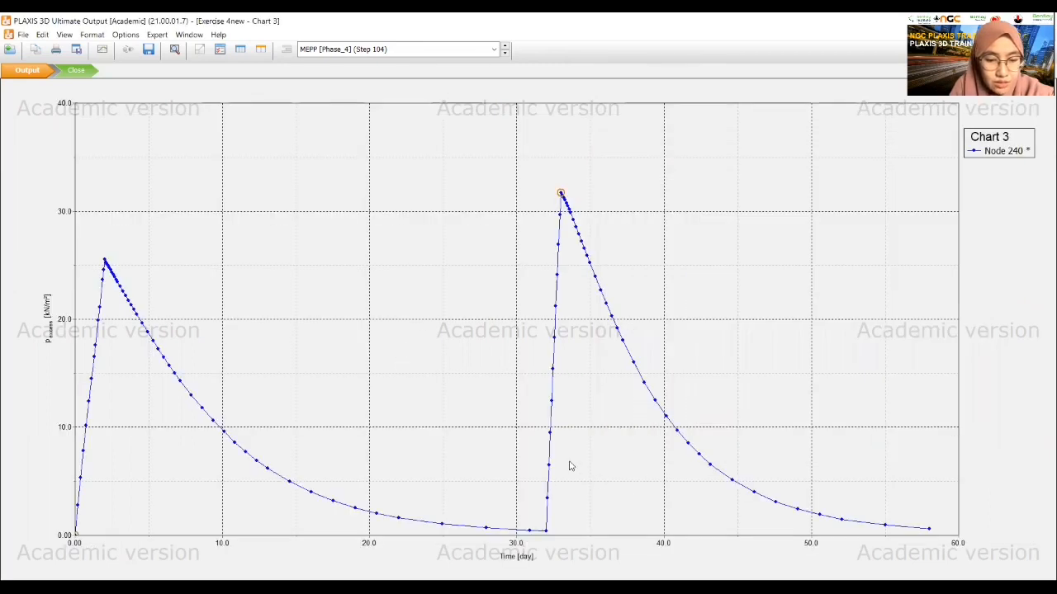
Step: Exclude the Initial phase from the phases shown for the Node 240 curve
left_click(220, 50)
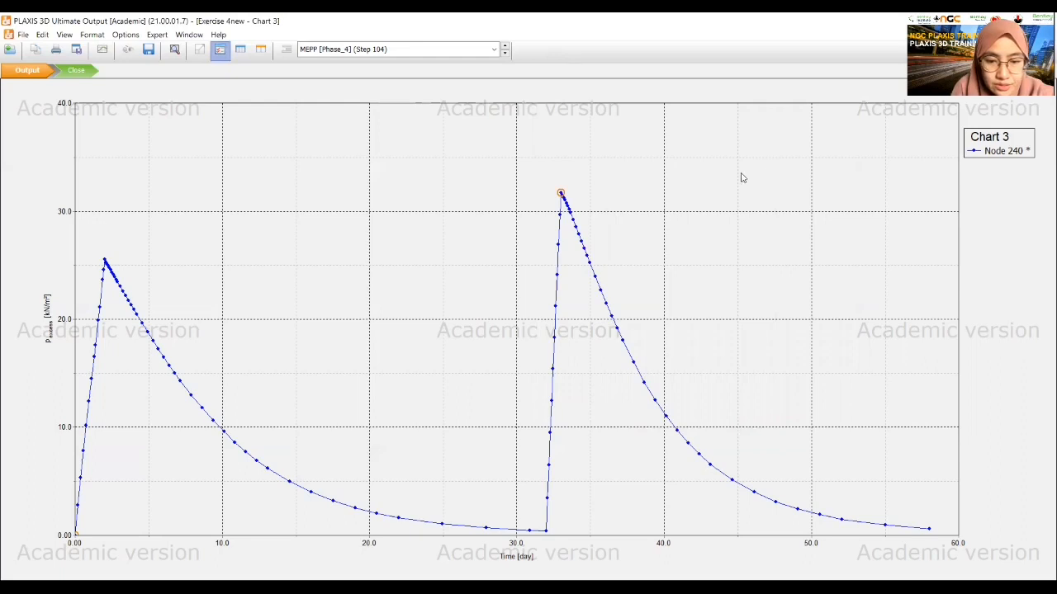
left_click(591, 124)
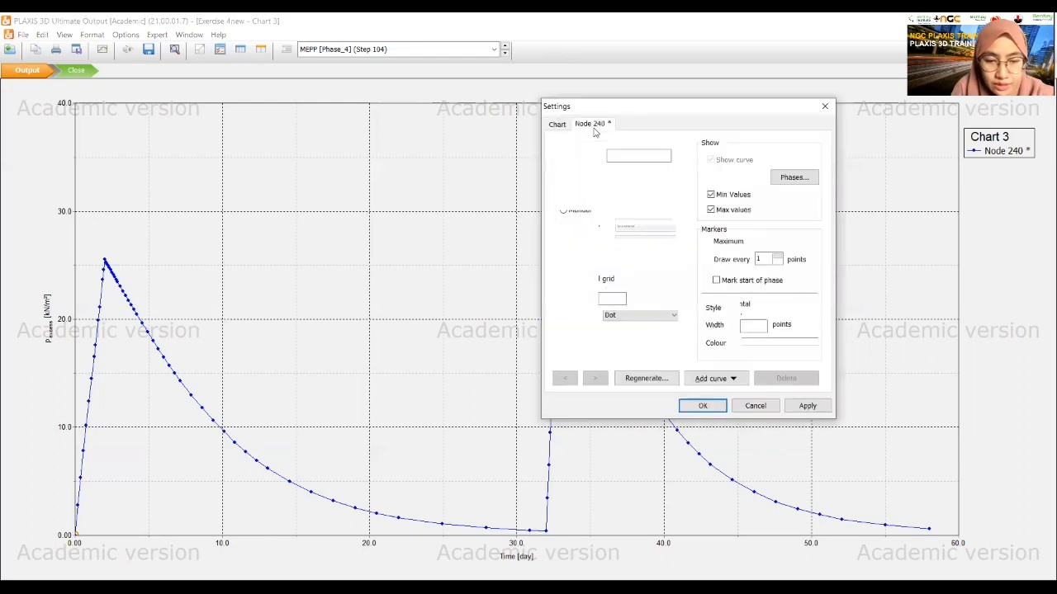
left_click(794, 179)
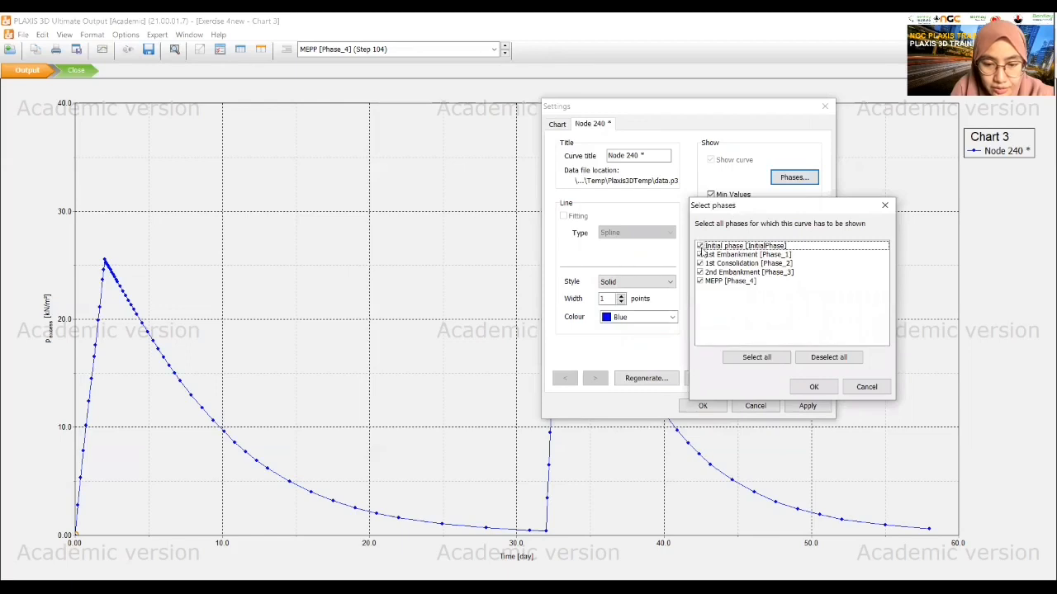
left_click(701, 247)
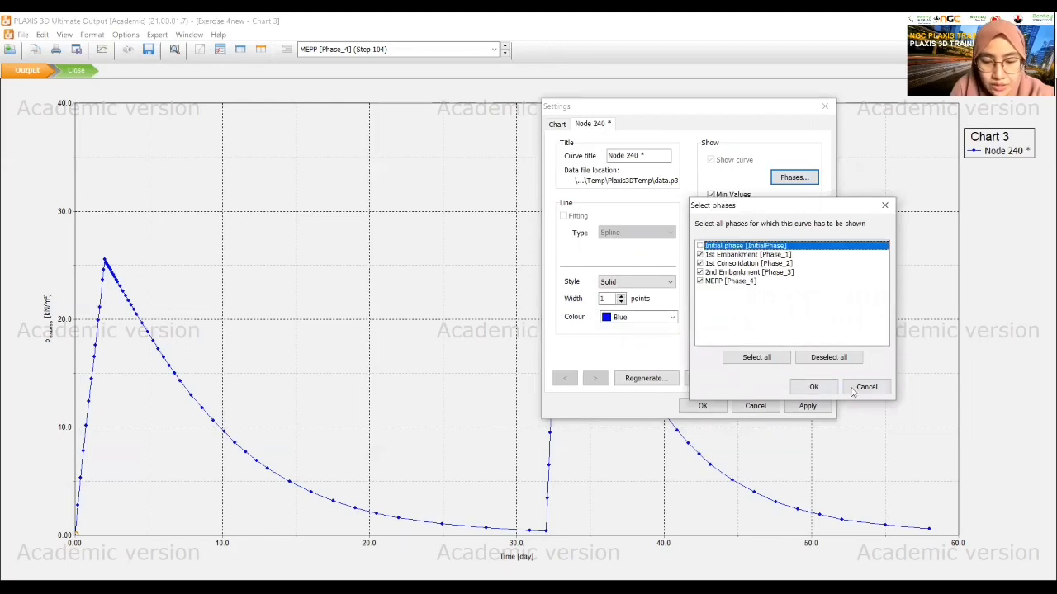
left_click(814, 388)
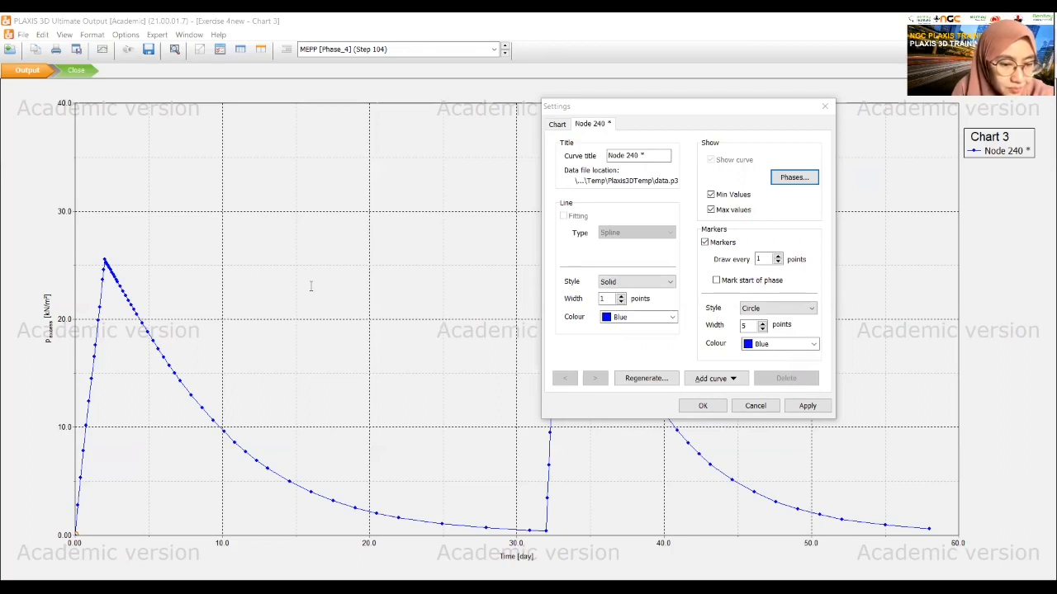
Step: Title the curve "Phases 1 - 4" and place the legend inside the chart
double_click(648, 156)
left_click_drag(649, 156, 603, 156)
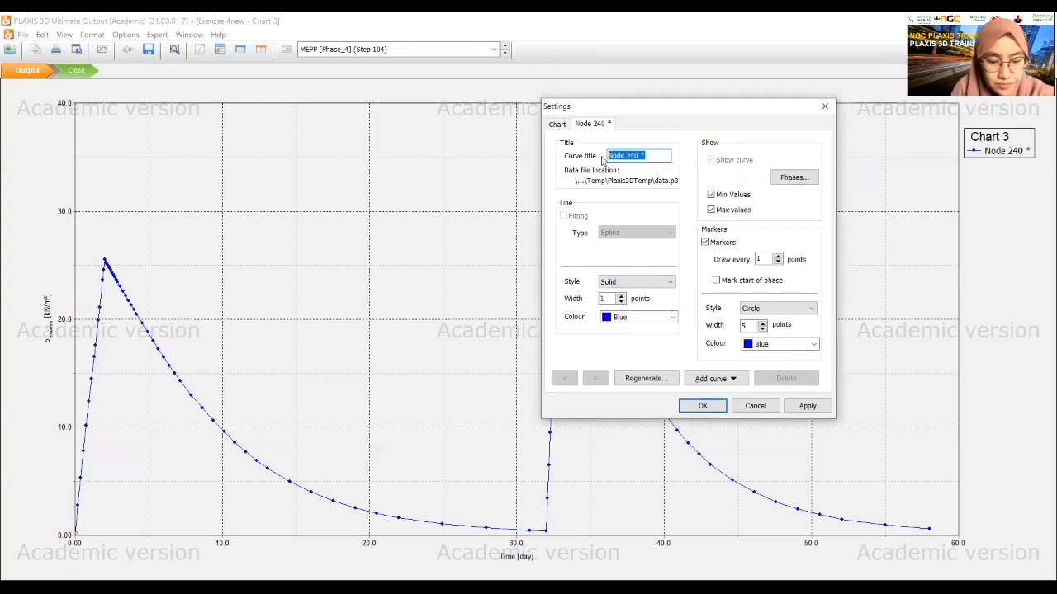
type("Phases 1 - 4")
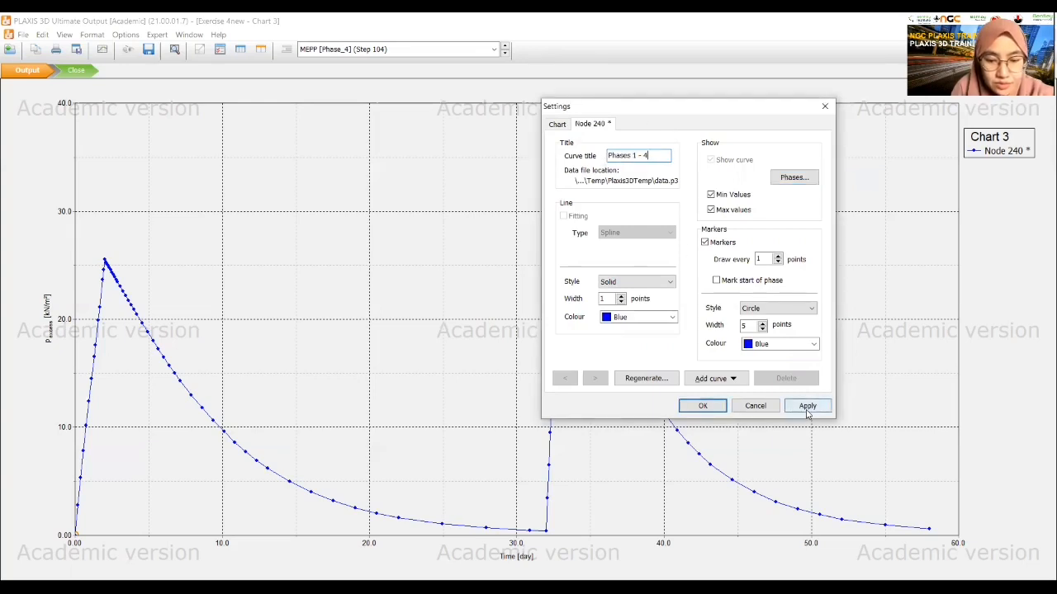
left_click(703, 406)
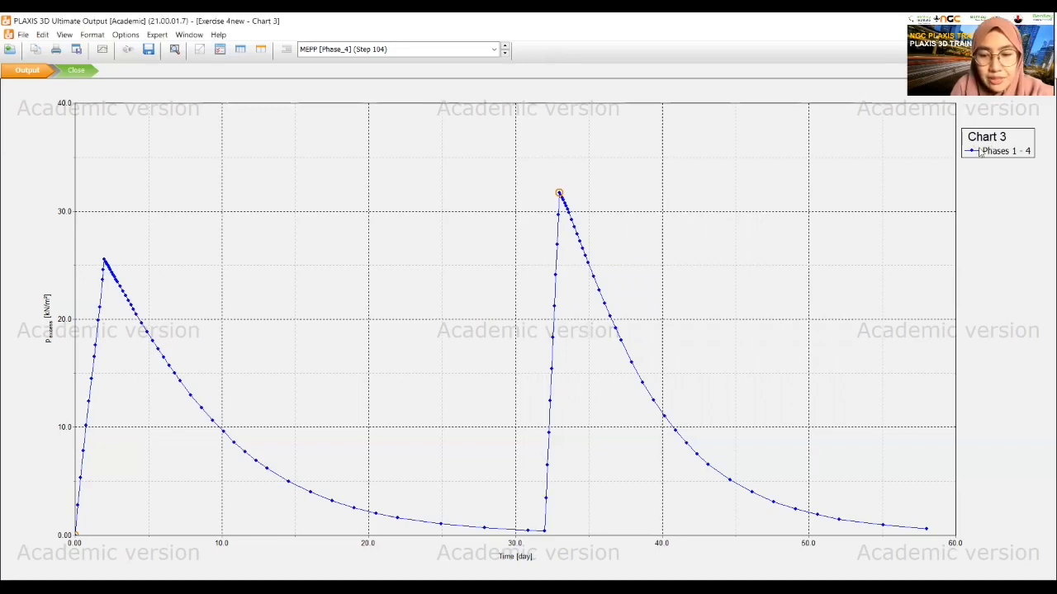
left_click(64, 36)
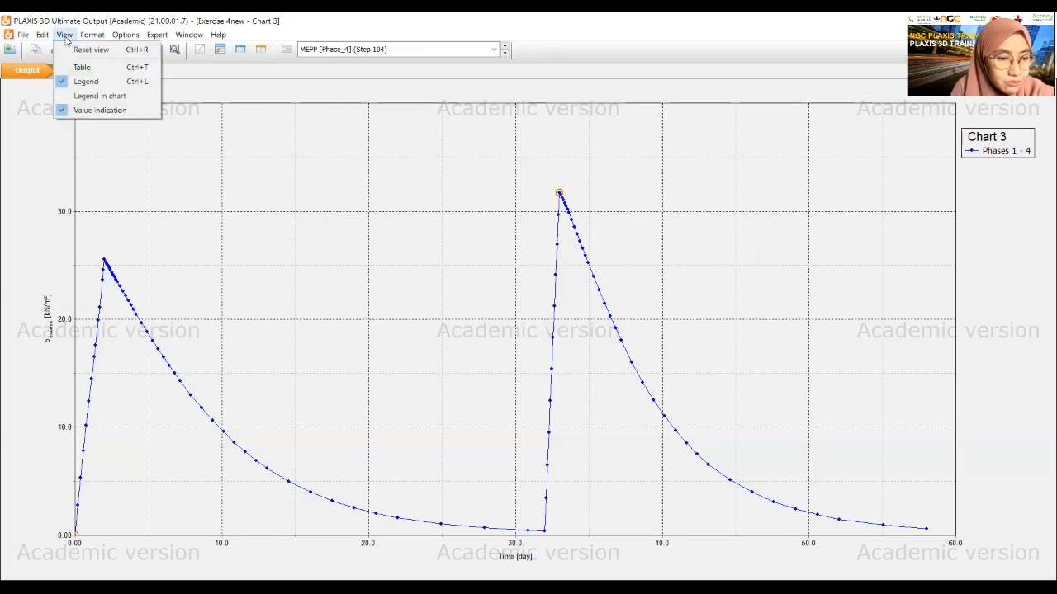
left_click(91, 97)
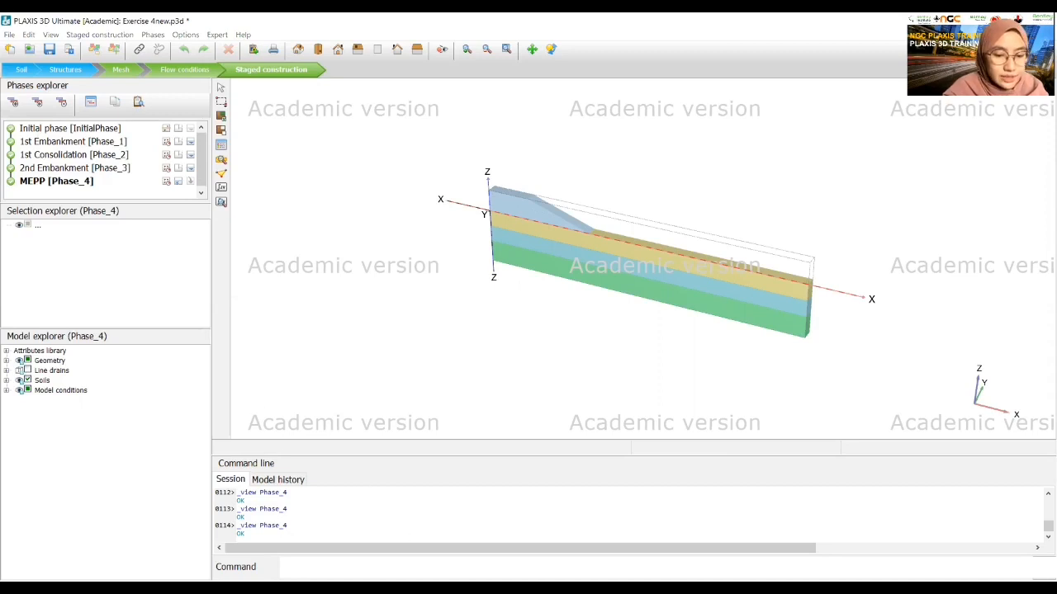
Step: In PLAXIS 3D Input, add a phase starting from the 1st Embankment phase and name it "SF Phase 1"
left_click(46, 145)
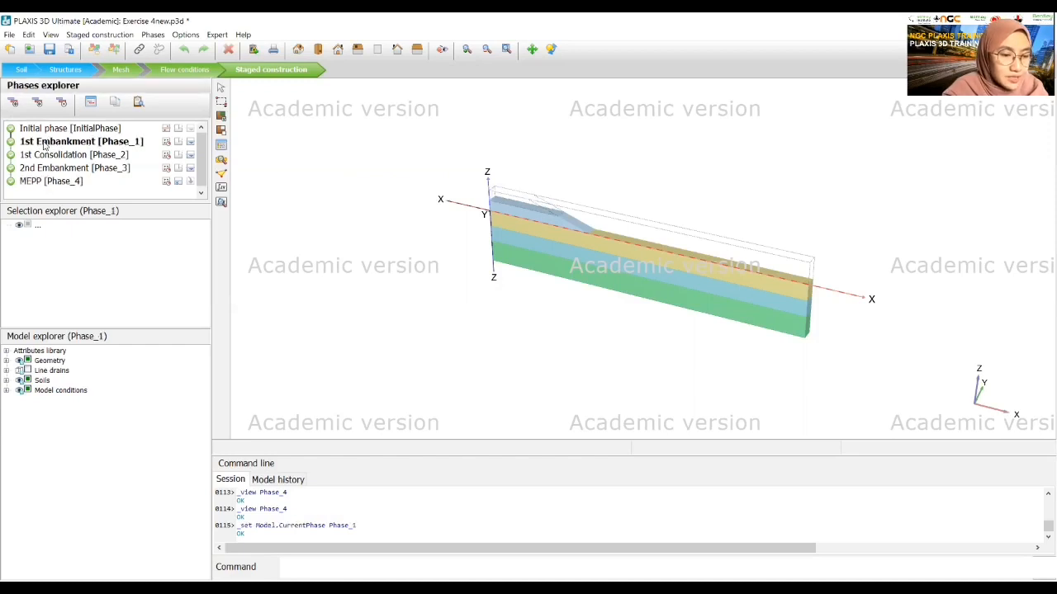
left_click(14, 103)
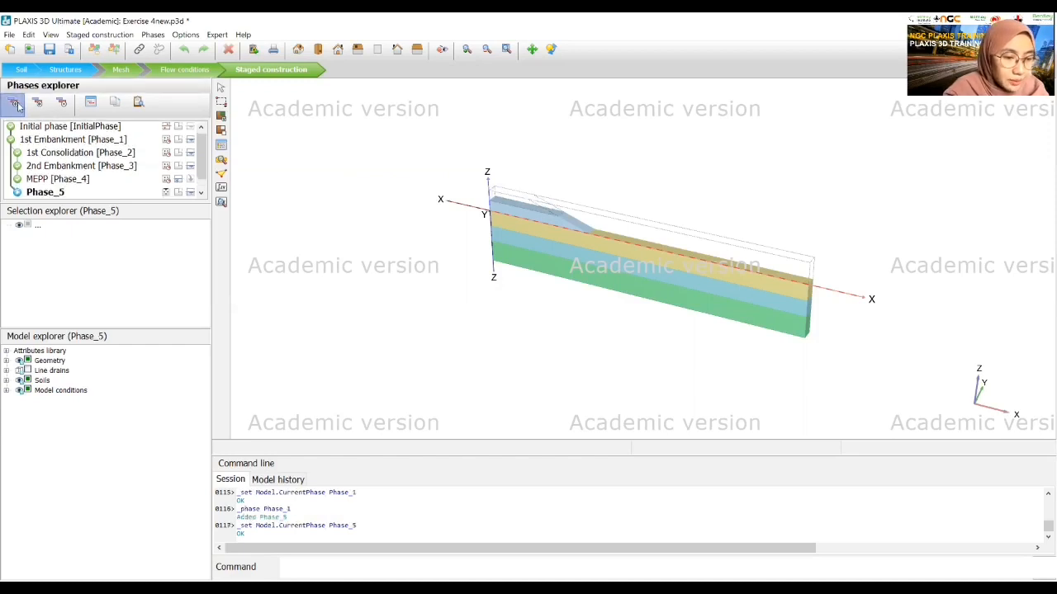
double_click(43, 192)
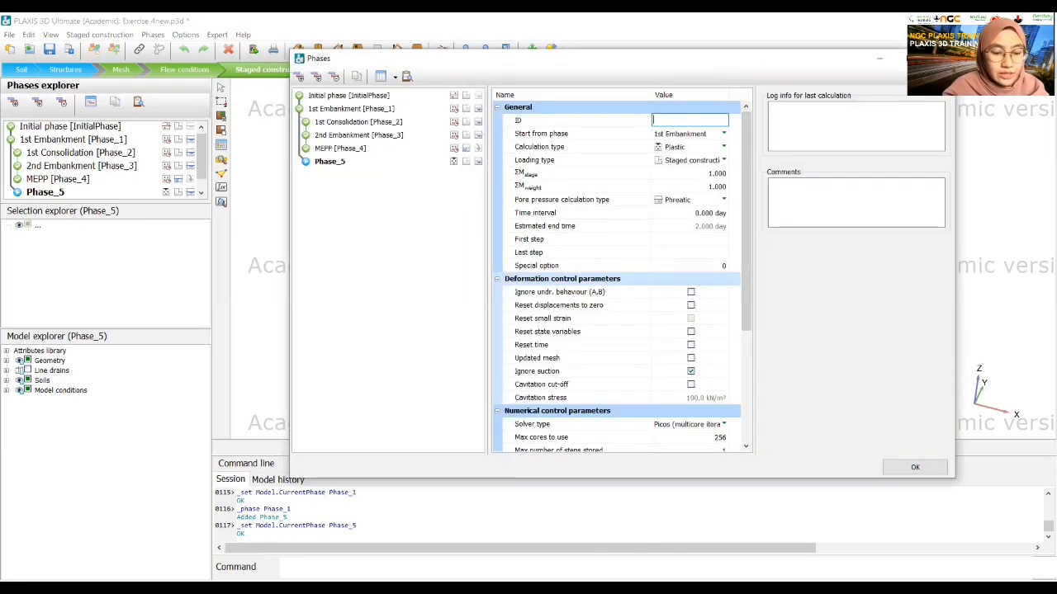
type("SF")
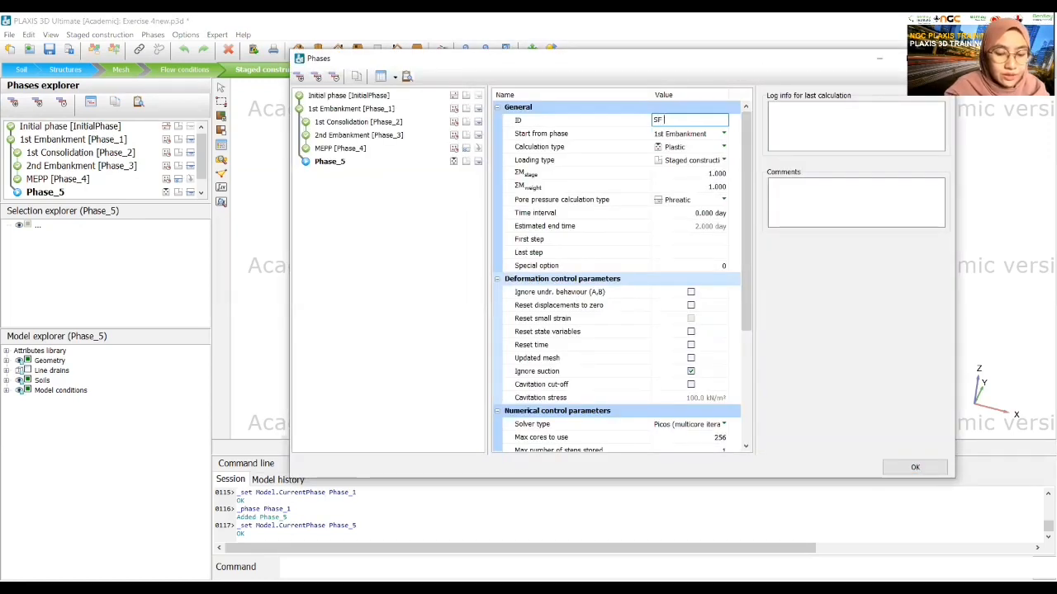
type(" Phase 1")
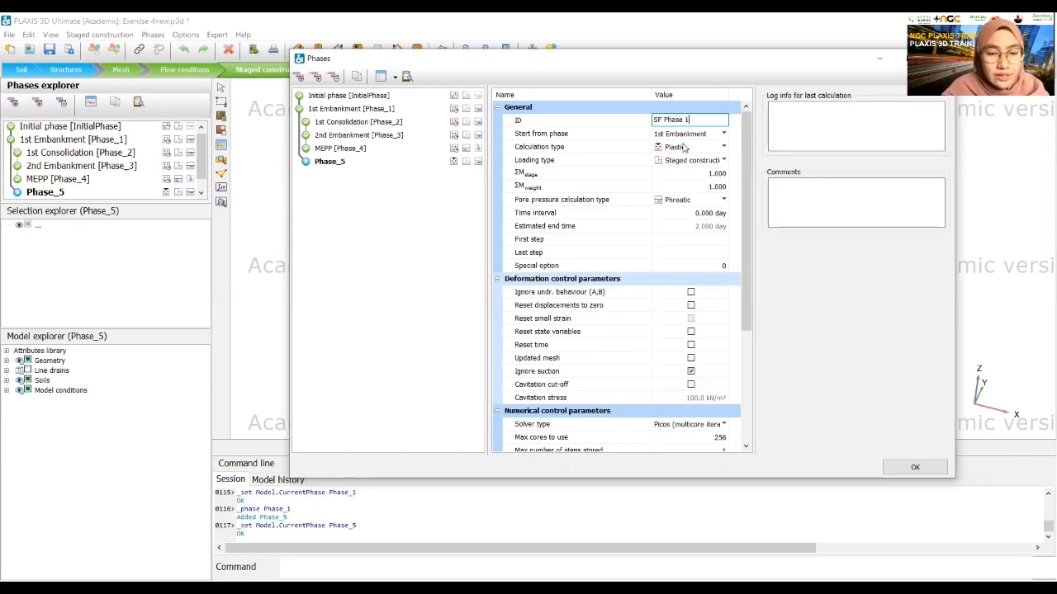
Step: Set SF Phase 1 to the Safety calculation type and reset its displacements to zero
left_click(684, 147)
left_click(686, 146)
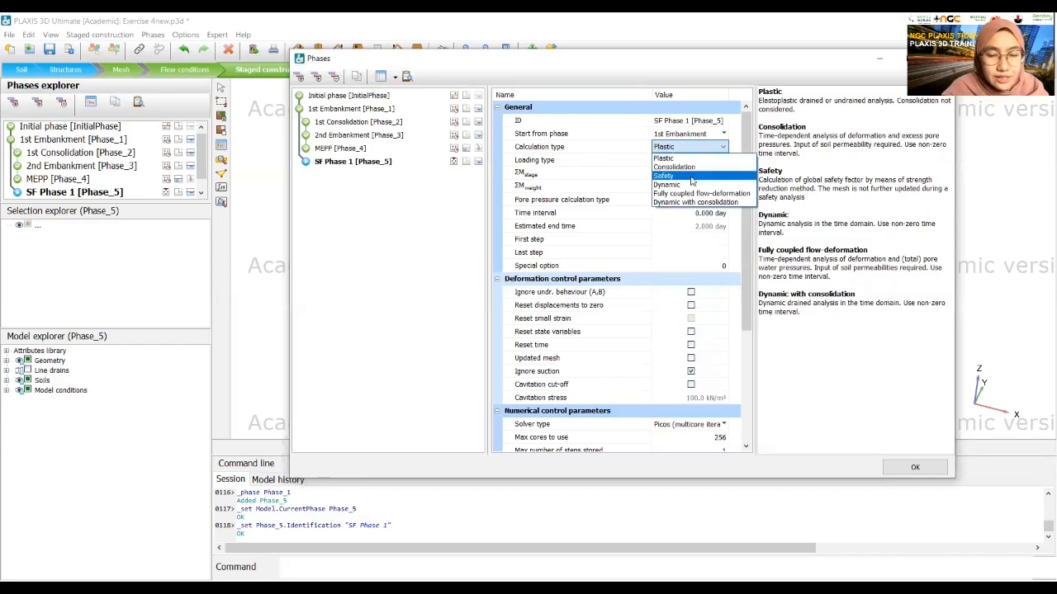
left_click(692, 176)
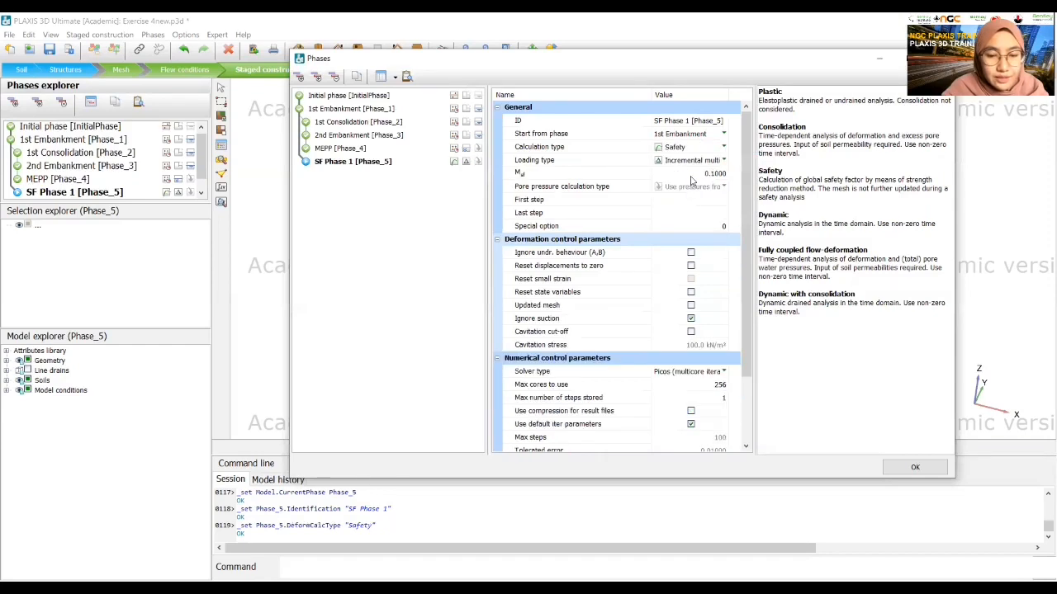
left_click(691, 266)
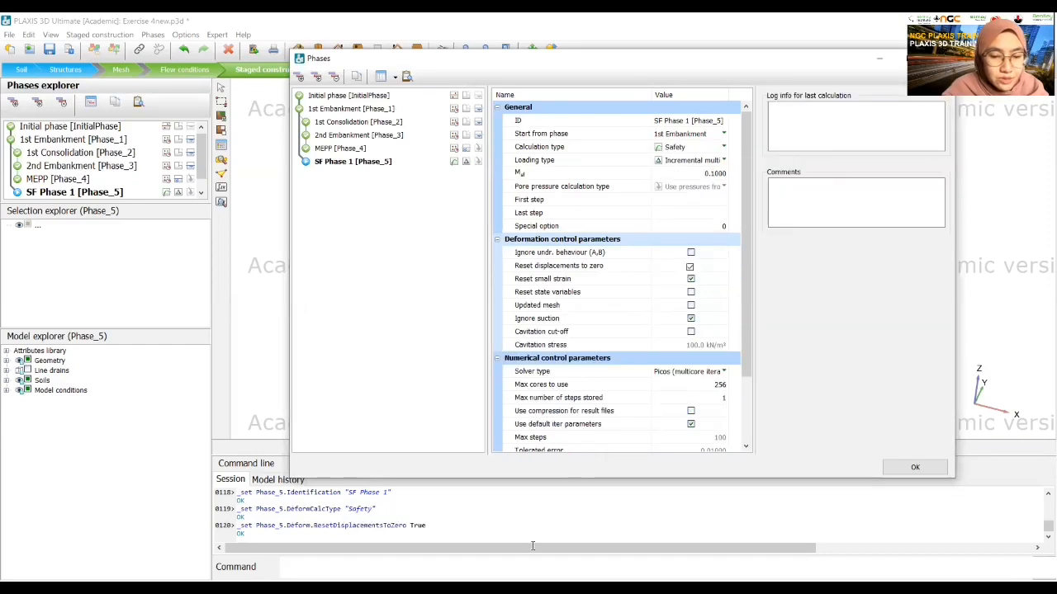
Step: Add a phase starting from the 1st Consolidation phase and name it "SF Phase 2"
left_click(335, 125)
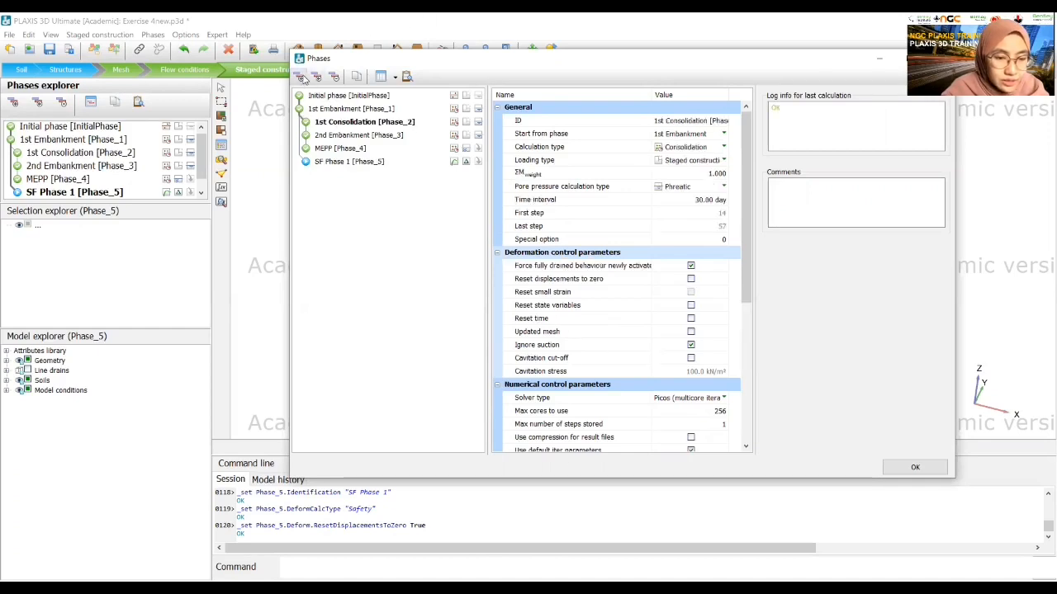
left_click(299, 77)
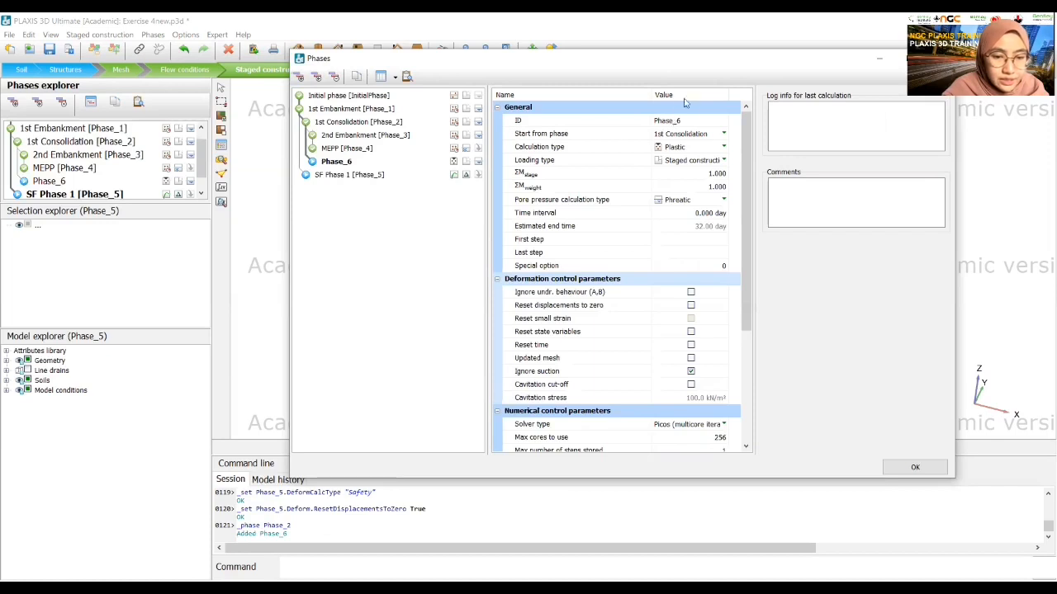
left_click(673, 122)
type("SF")
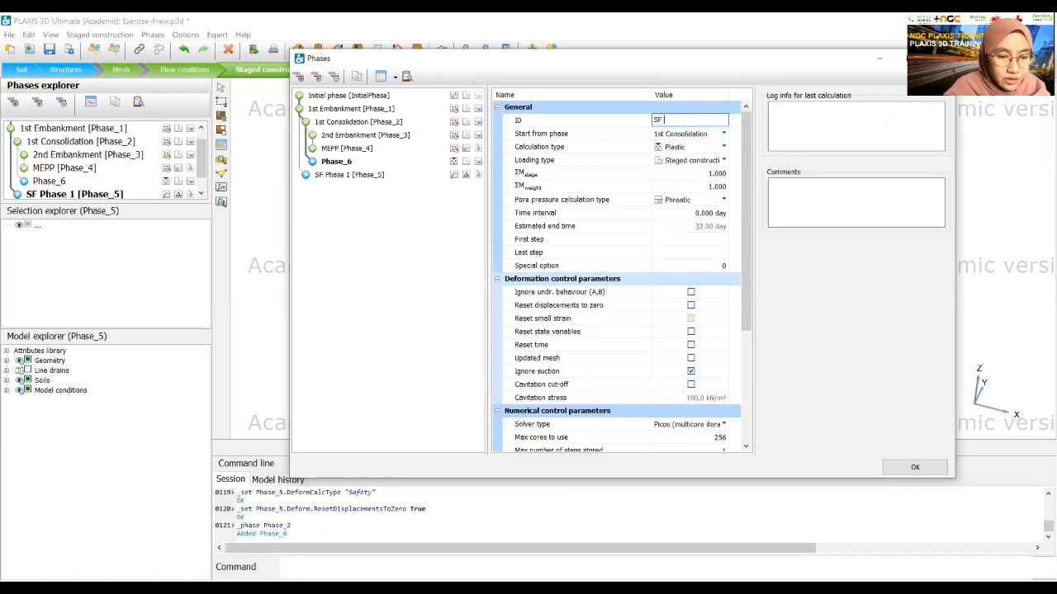
type(" Phase ")
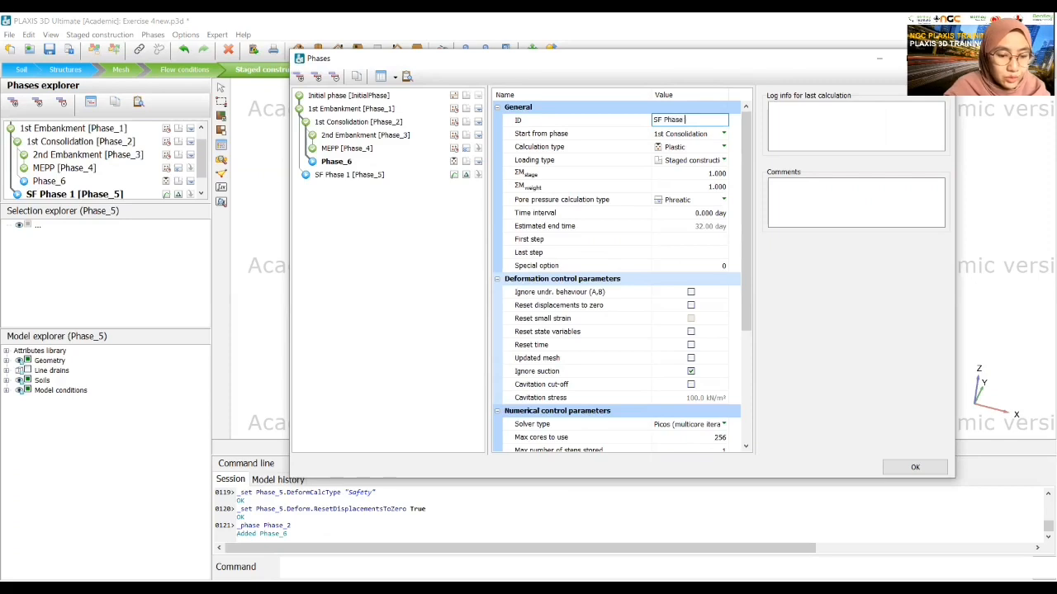
type("2")
Step: Set SF Phase 2 to the Safety calculation type and reset its displacements to zero
left_click(678, 147)
left_click(679, 147)
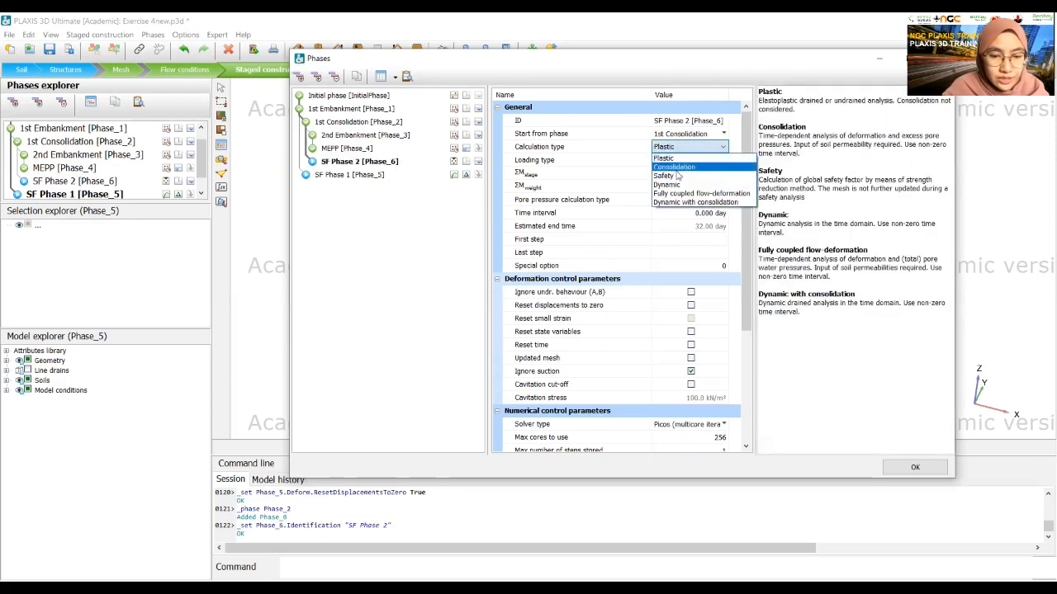
left_click(675, 176)
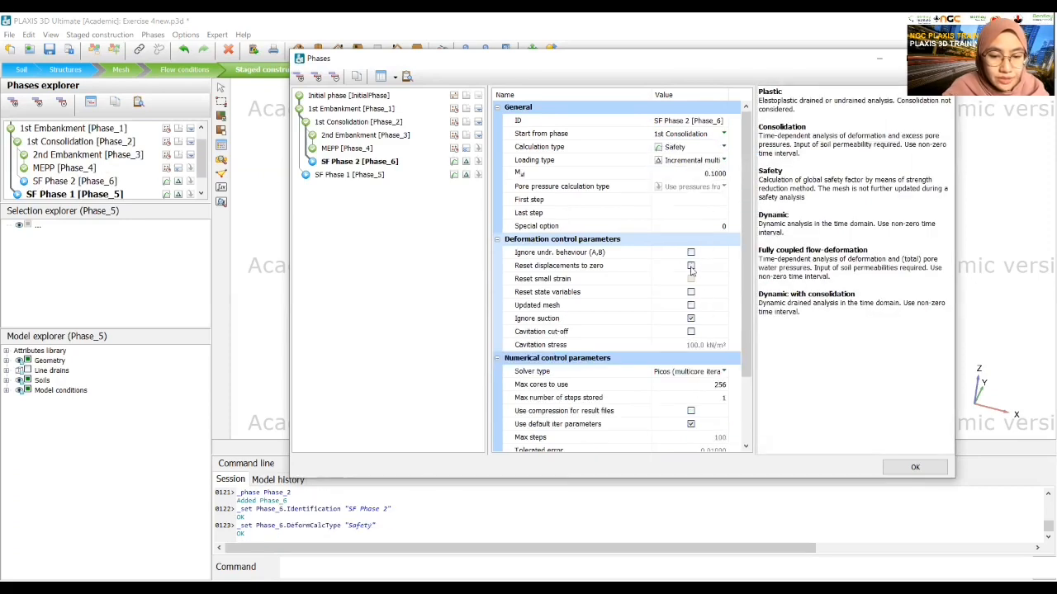
left_click(691, 267)
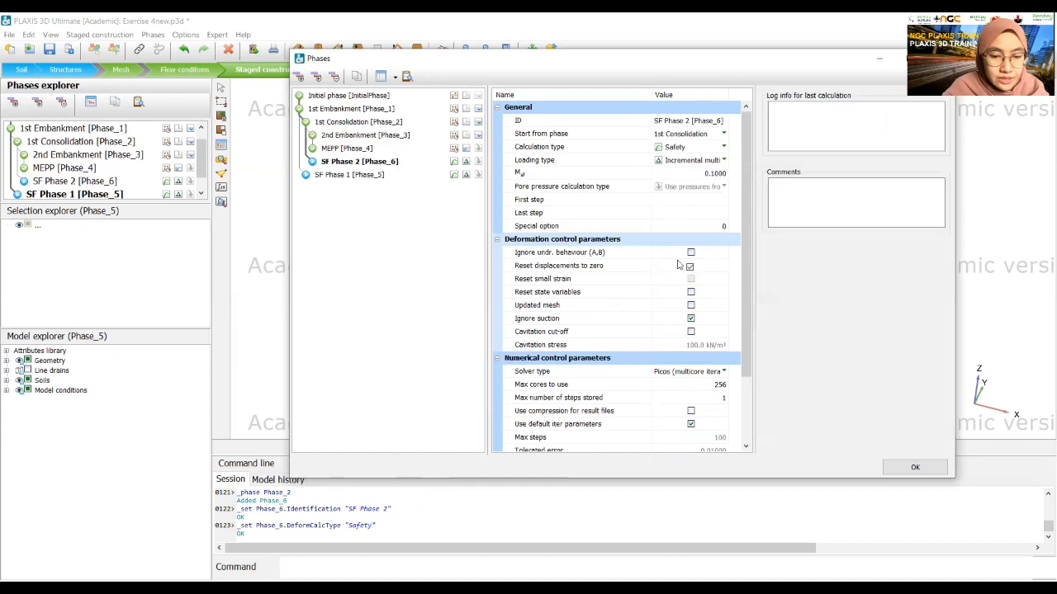
Step: Add a phase starting from the 2nd Embankment phase and name it "SF Phase 3"
left_click(360, 135)
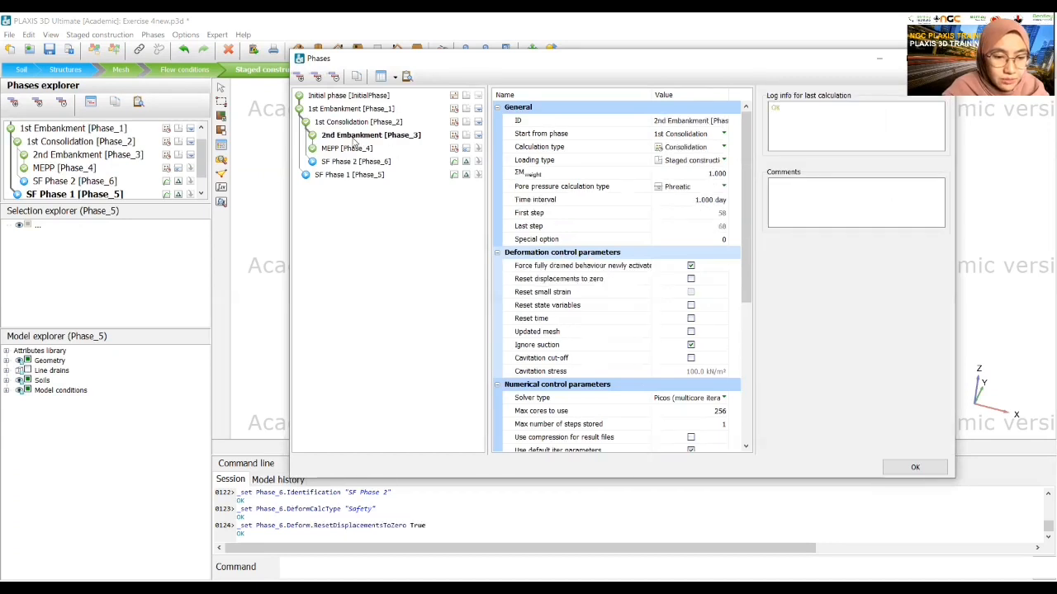
left_click(298, 76)
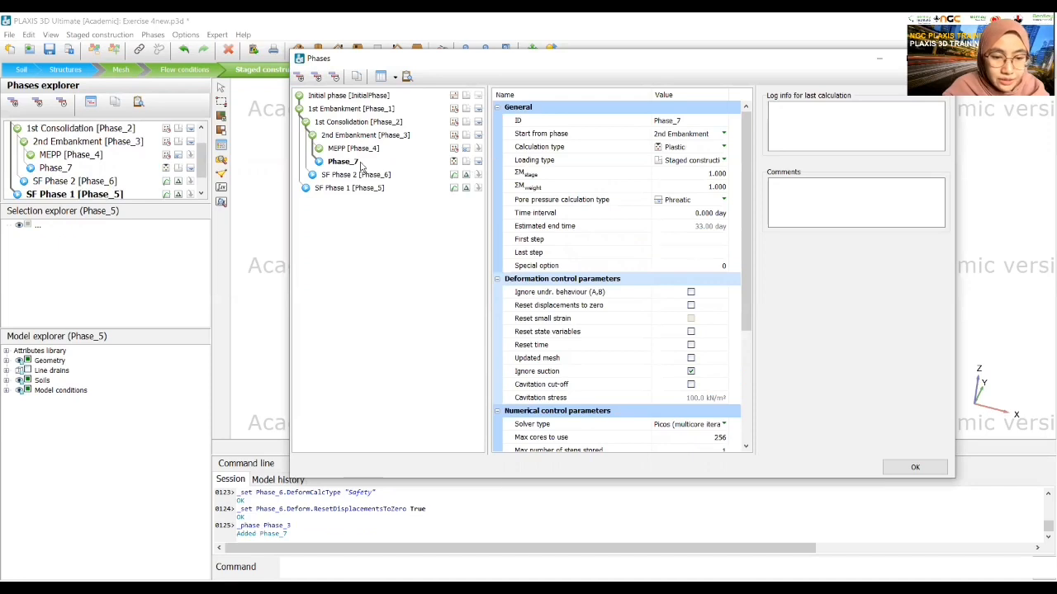
left_click(677, 120)
type("SF")
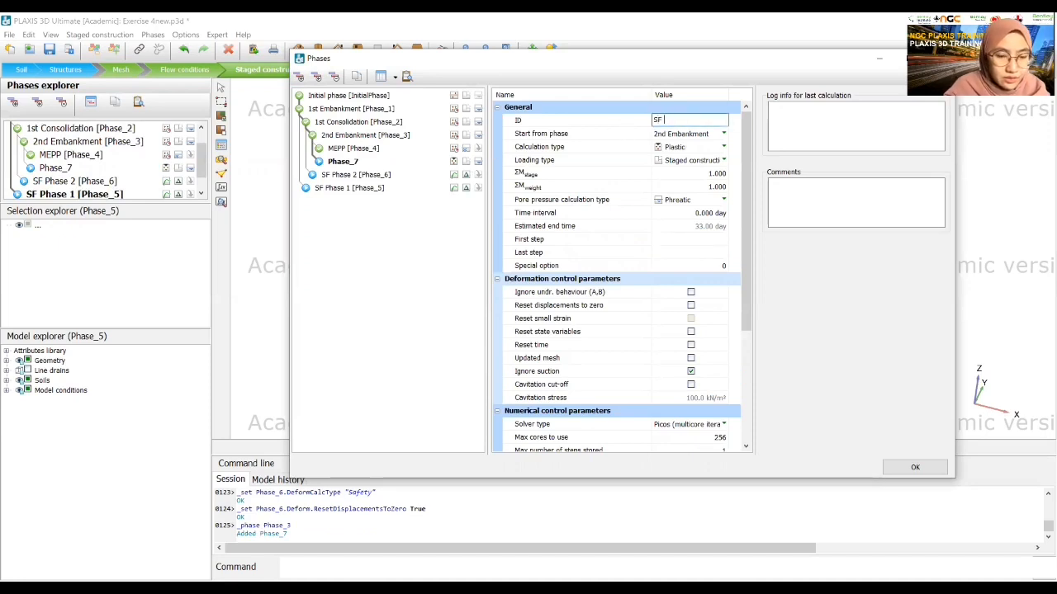
type(" Phase 3")
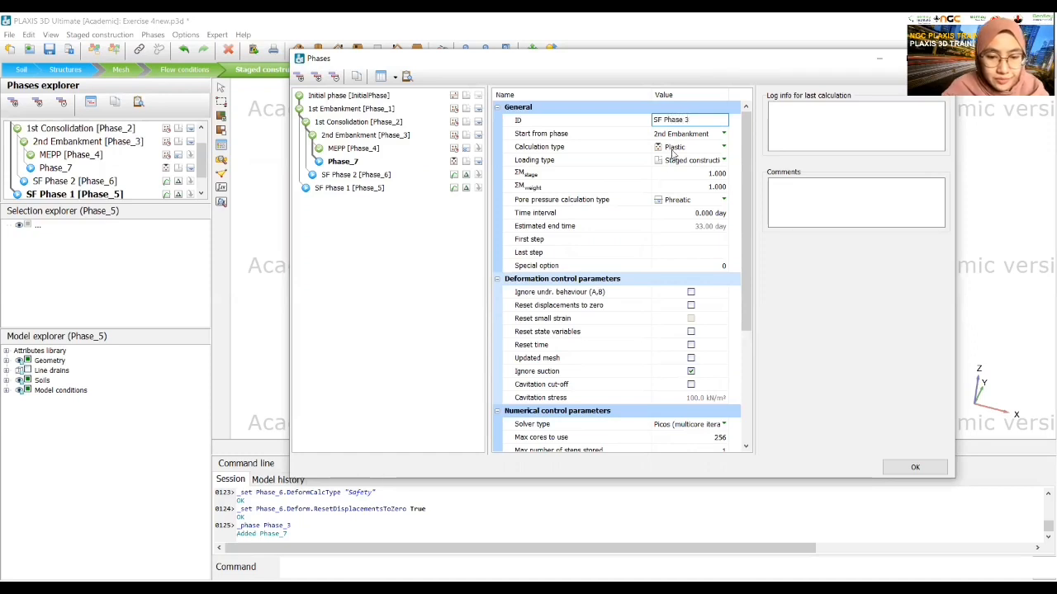
Step: Set SF Phase 3 to the Safety calculation type and reset its displacements to zero
left_click(673, 148)
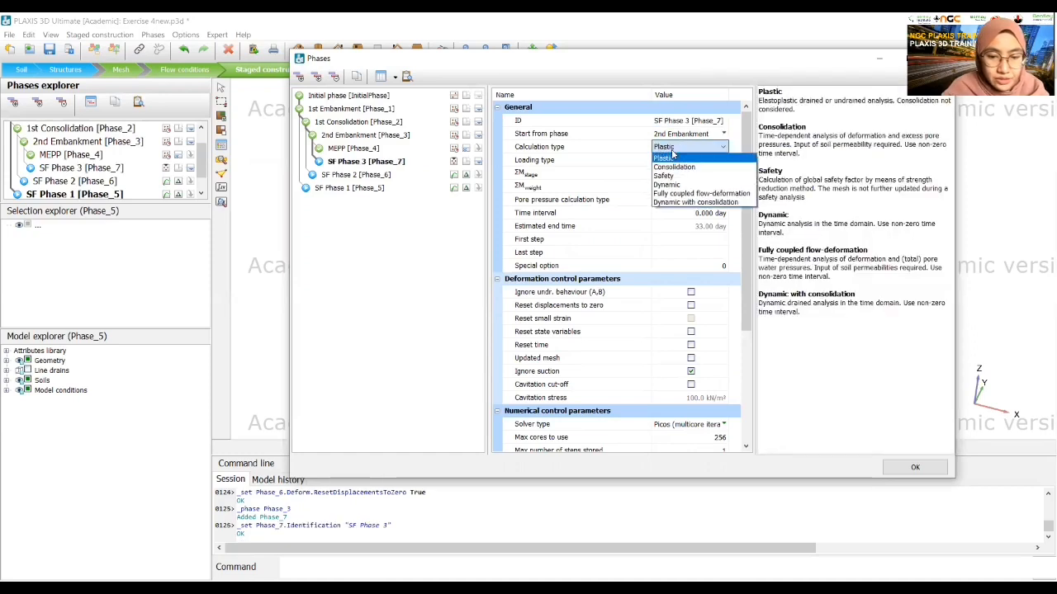
left_click(675, 176)
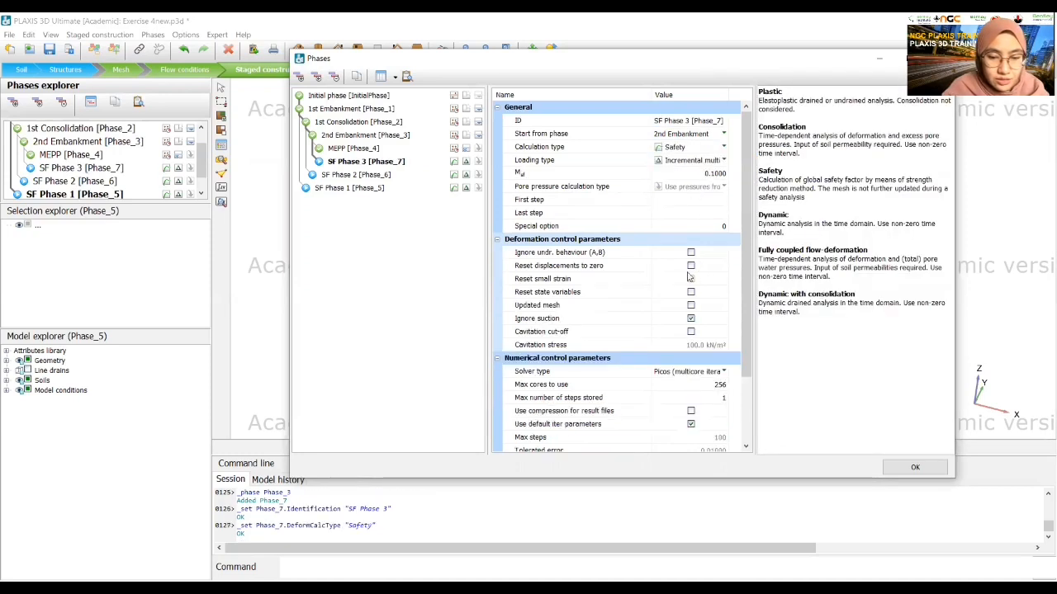
left_click(690, 266)
Step: Add a phase starting from the MEPP phase and name it "SF Phase 4"
left_click(355, 151)
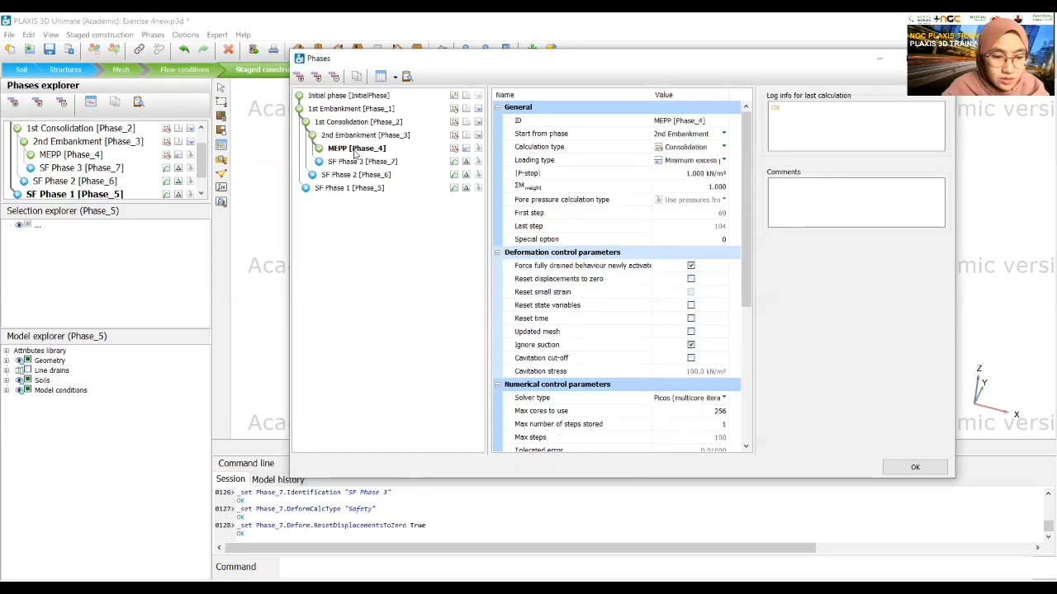
left_click(298, 76)
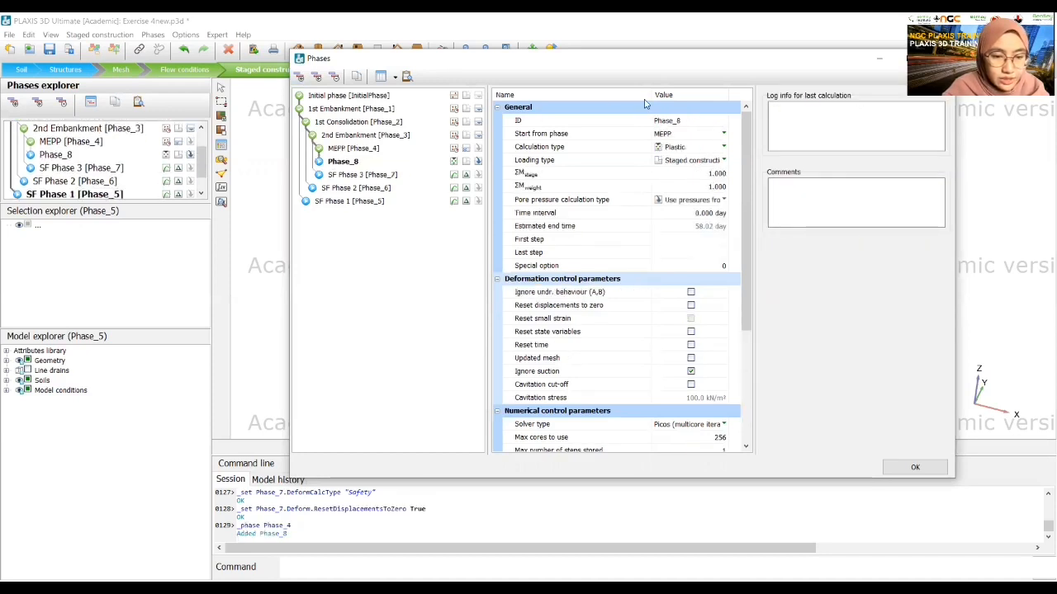
left_click(686, 124)
type("SF")
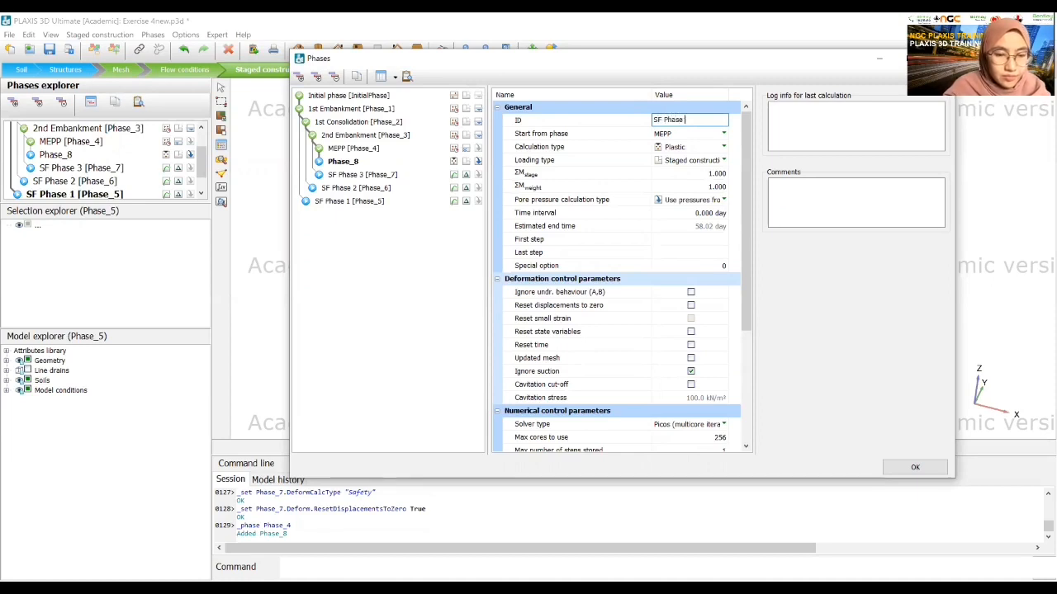
type(" Phase 4")
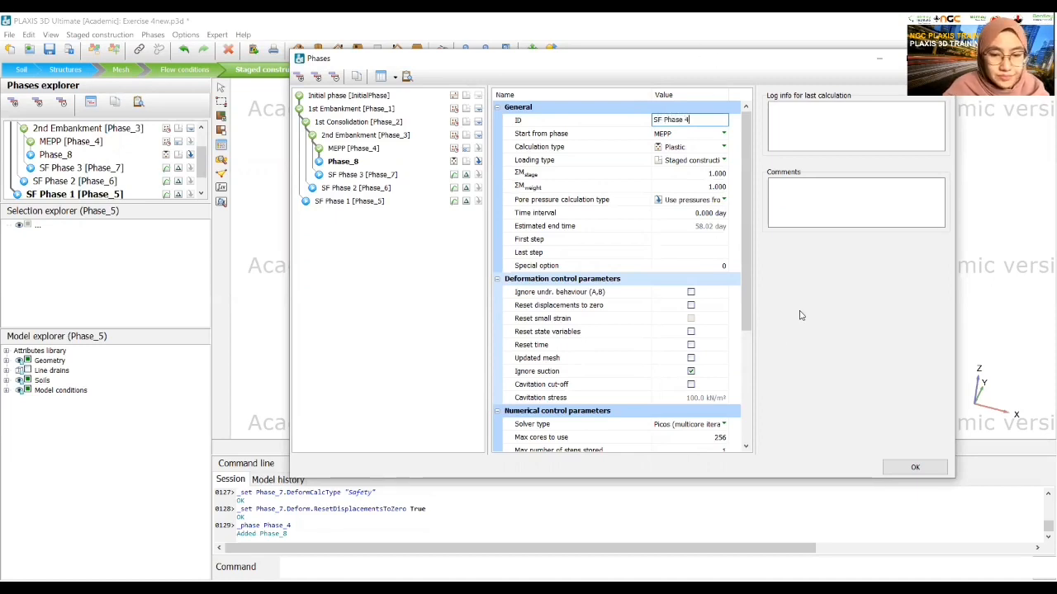
Step: Set SF Phase 4 to the Safety calculation type, reset its displacements to zero and accept the phase definitions
left_click(670, 146)
left_click(671, 146)
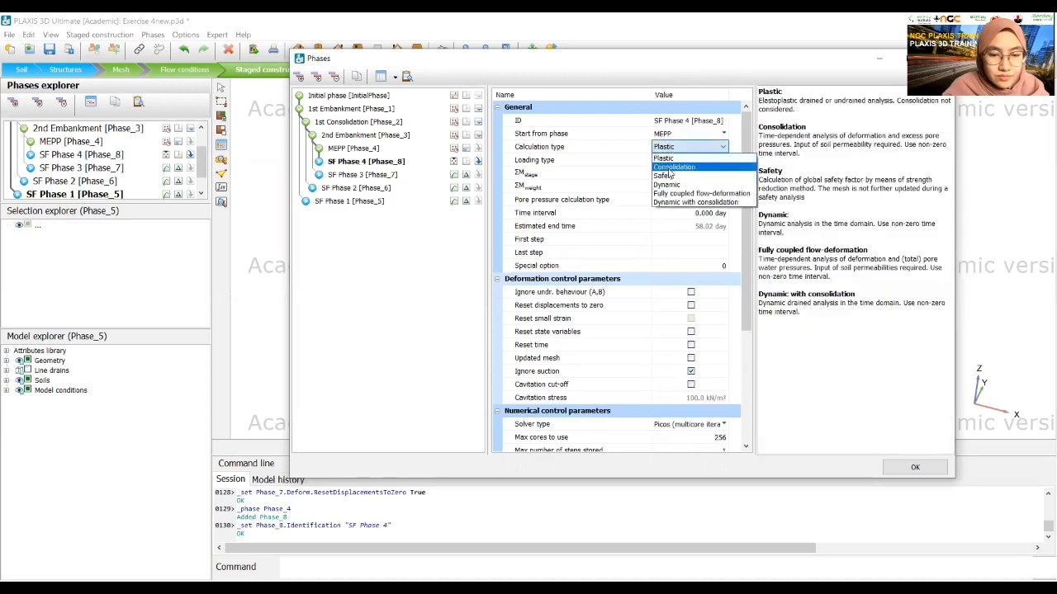
left_click(671, 174)
left_click(690, 265)
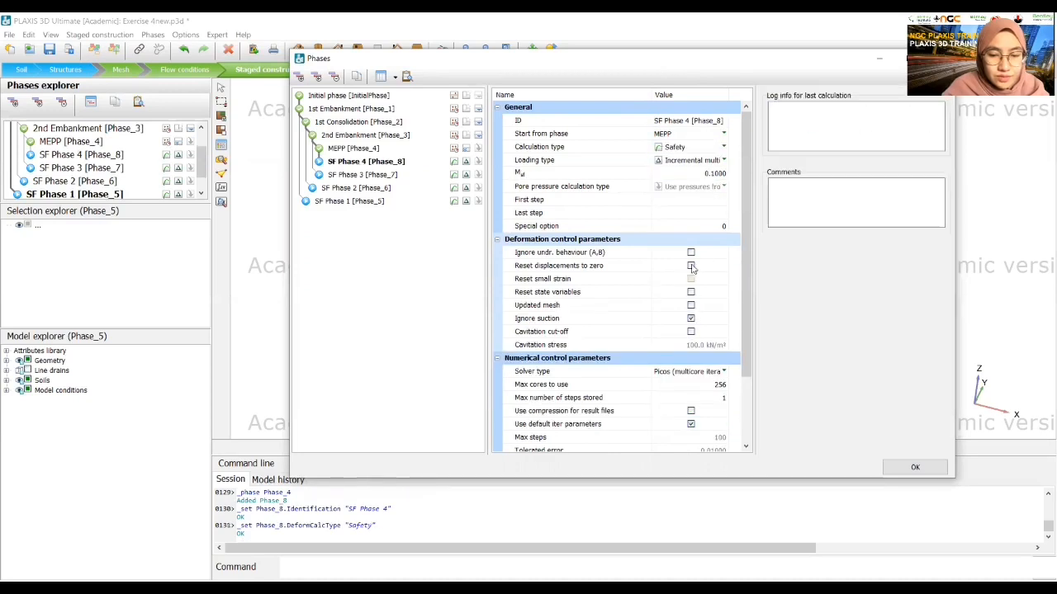
left_click(917, 467)
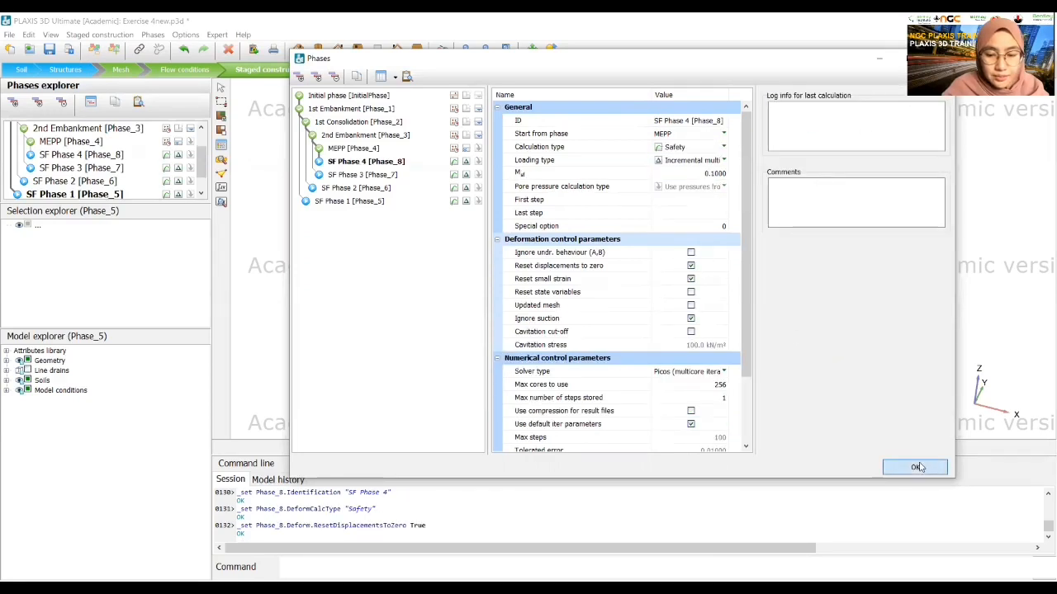
Step: Calculate the safety phases and display the incremental displacements |Δu| of SF Phase 4 in PLAXIS 3D Output
left_click(221, 191)
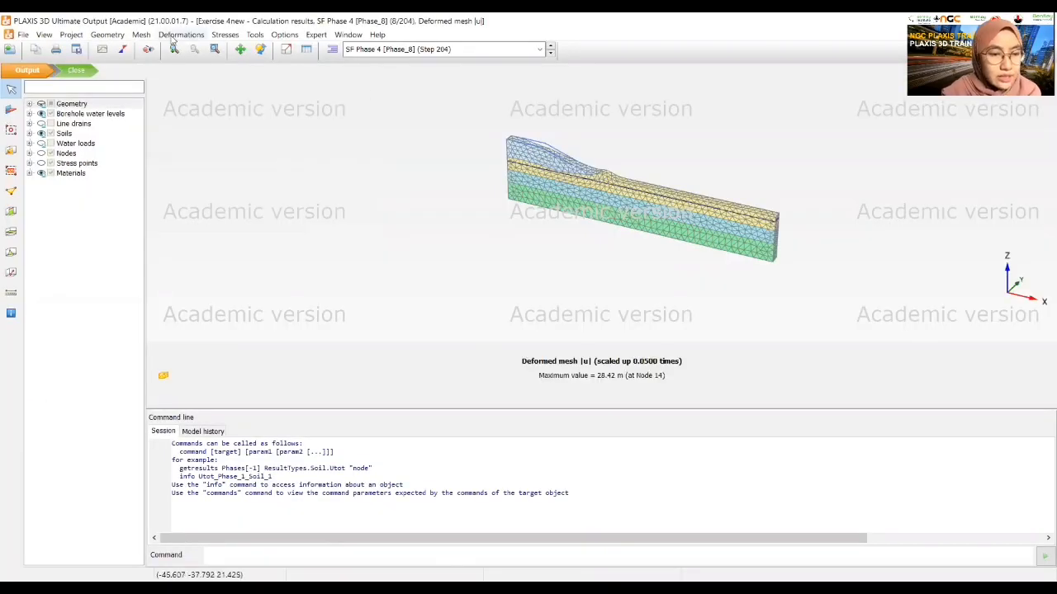
left_click(176, 36)
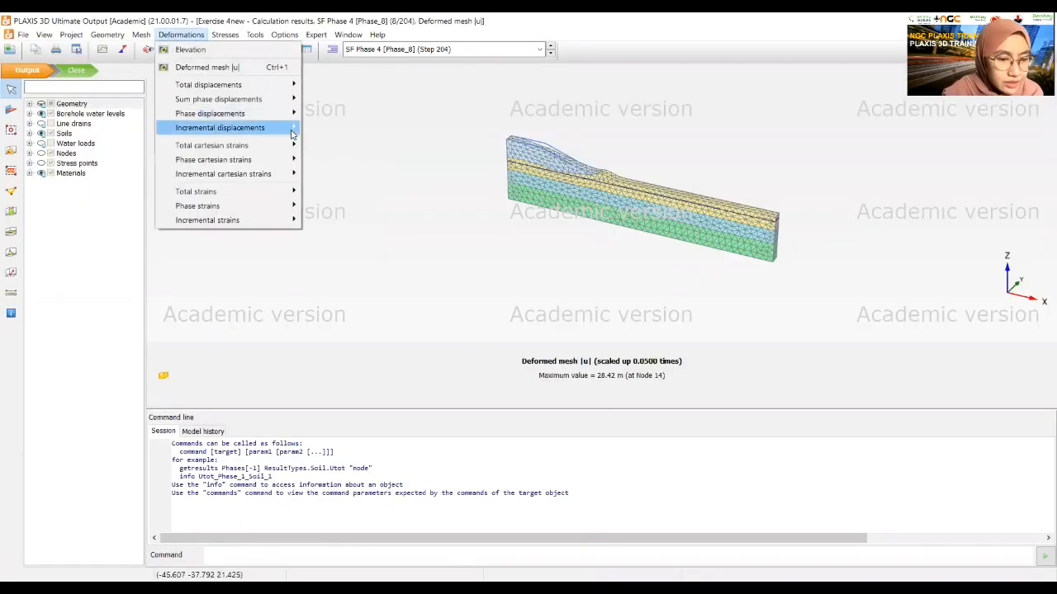
mouse_move(291, 135)
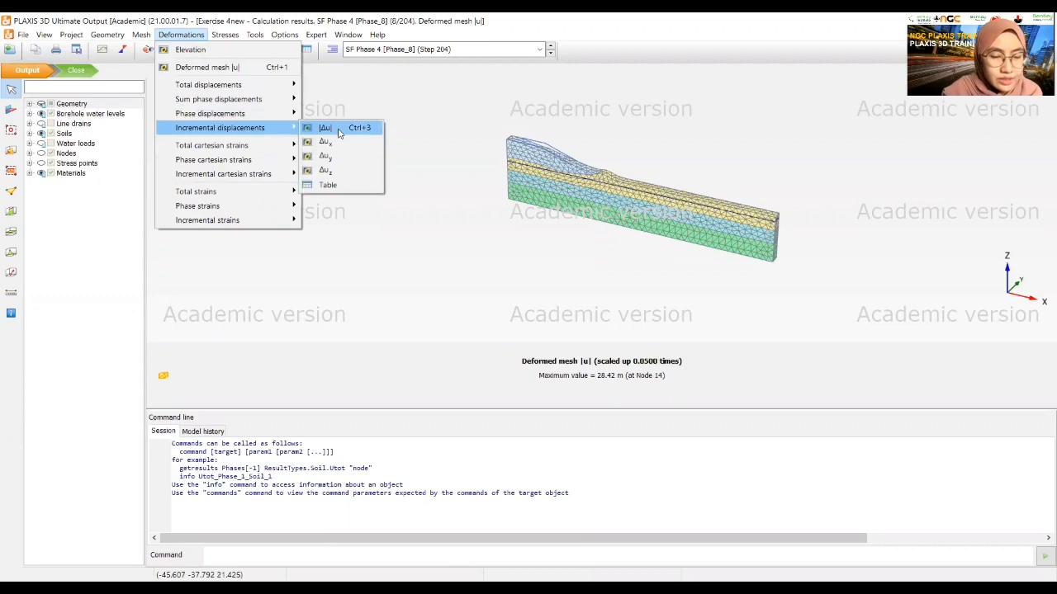
left_click(325, 128)
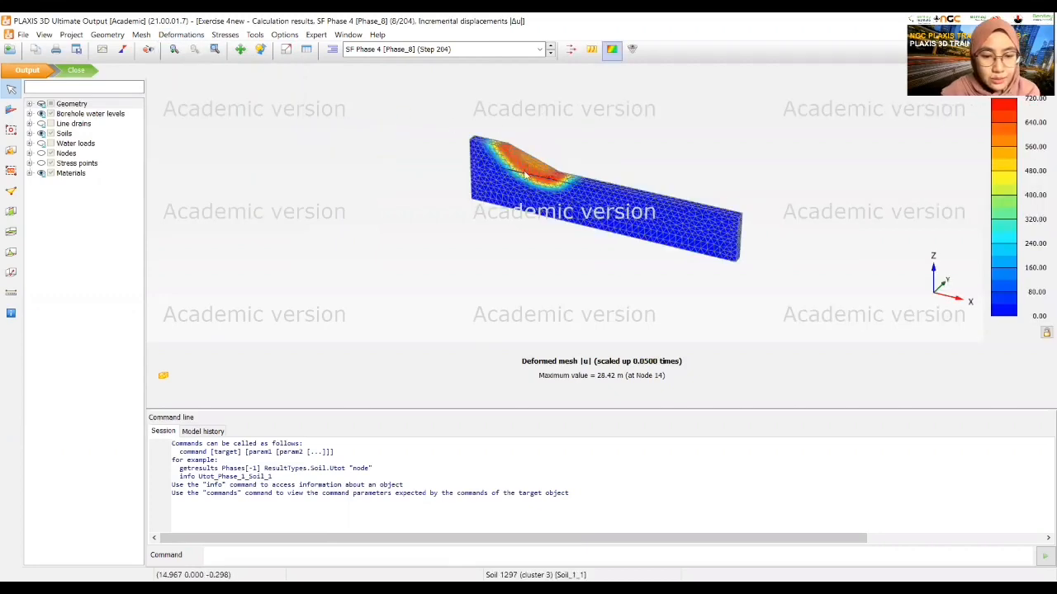
scroll(562, 143, "up", 3)
scroll(566, 140, "down", 1)
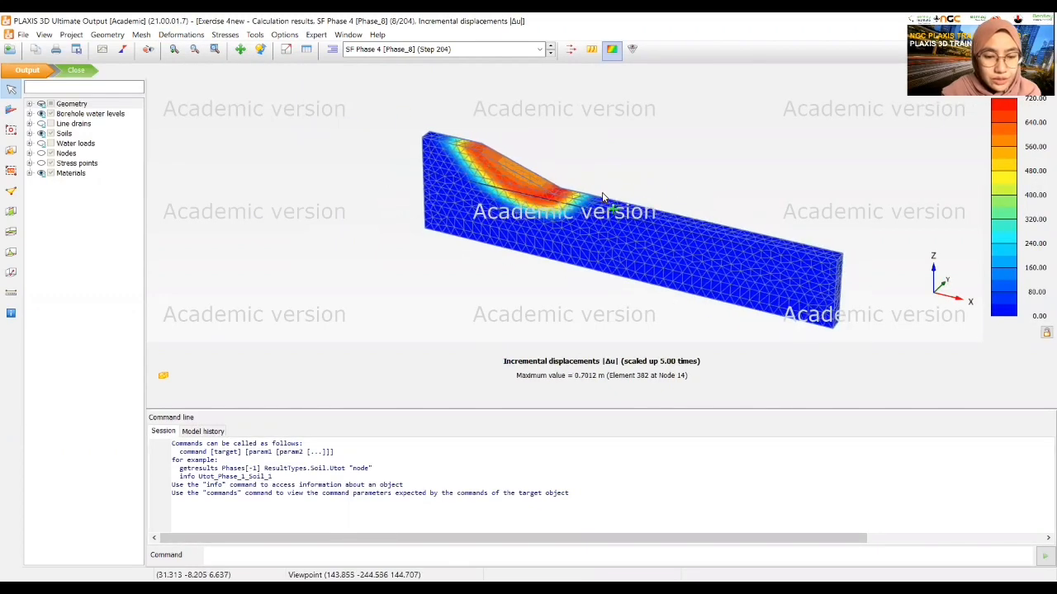
middle_click_drag(603, 197, 568, 164)
Step: Compare the incremental displacement failure mechanisms of SF Phase 1, SF Phase 2, SF Phase 3 and SF Phase 4
left_click(493, 51)
left_click(493, 51)
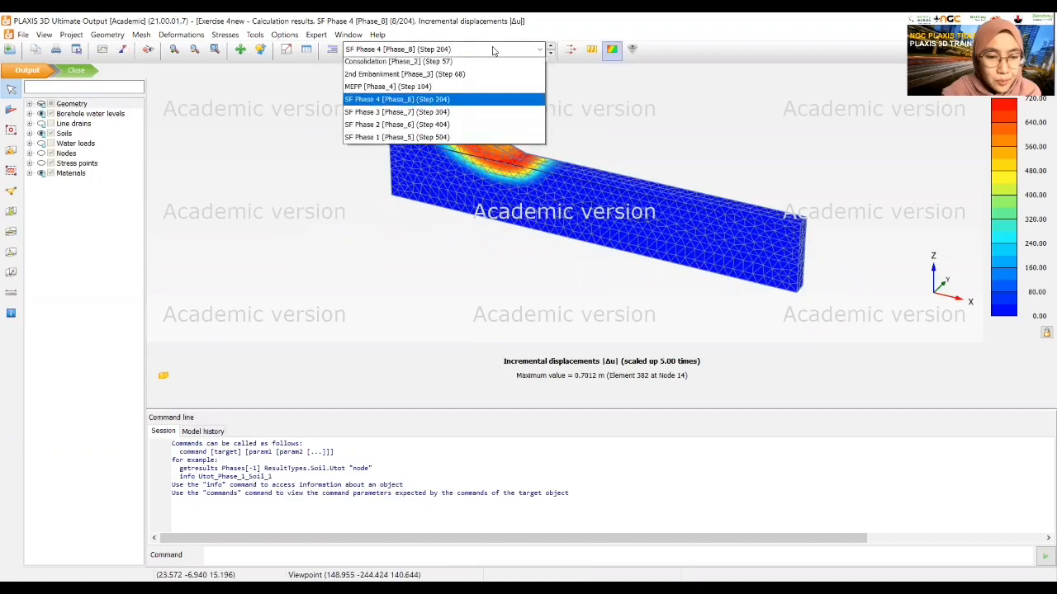
left_click(409, 166)
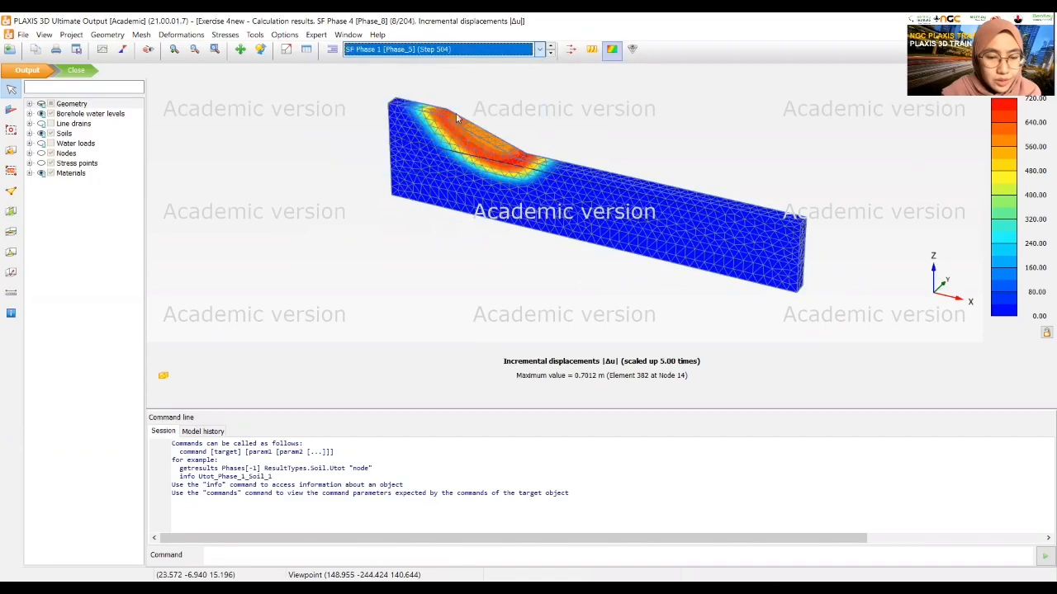
left_click(498, 52)
left_click(430, 152)
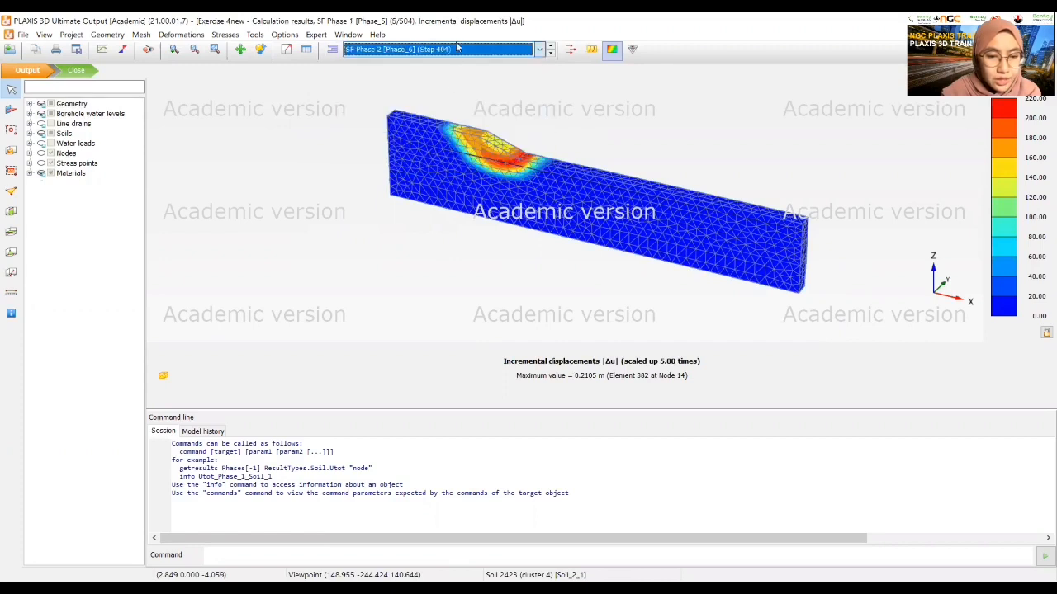
left_click(458, 48)
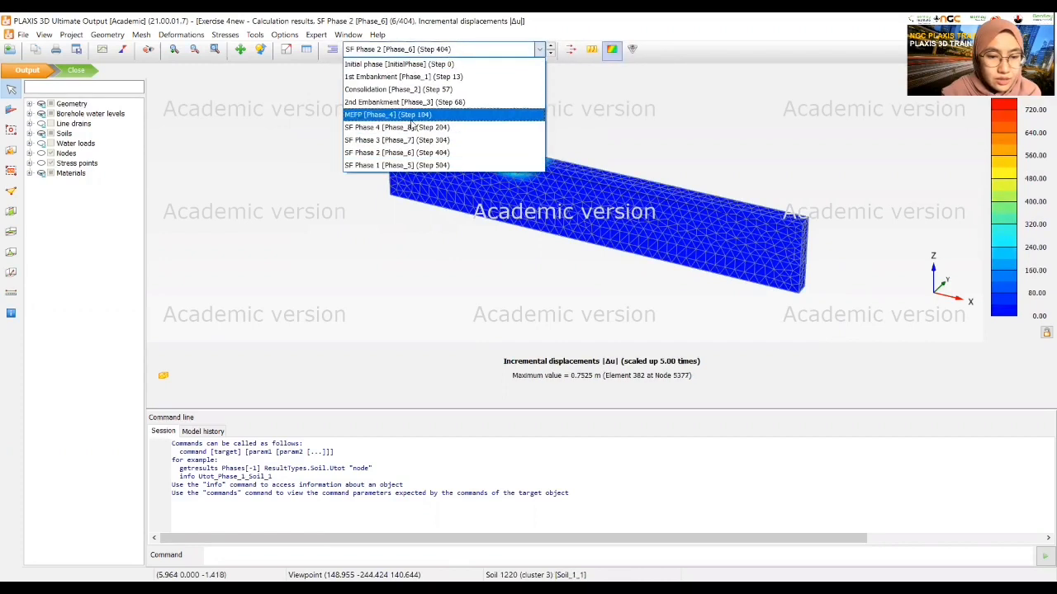
left_click(413, 139)
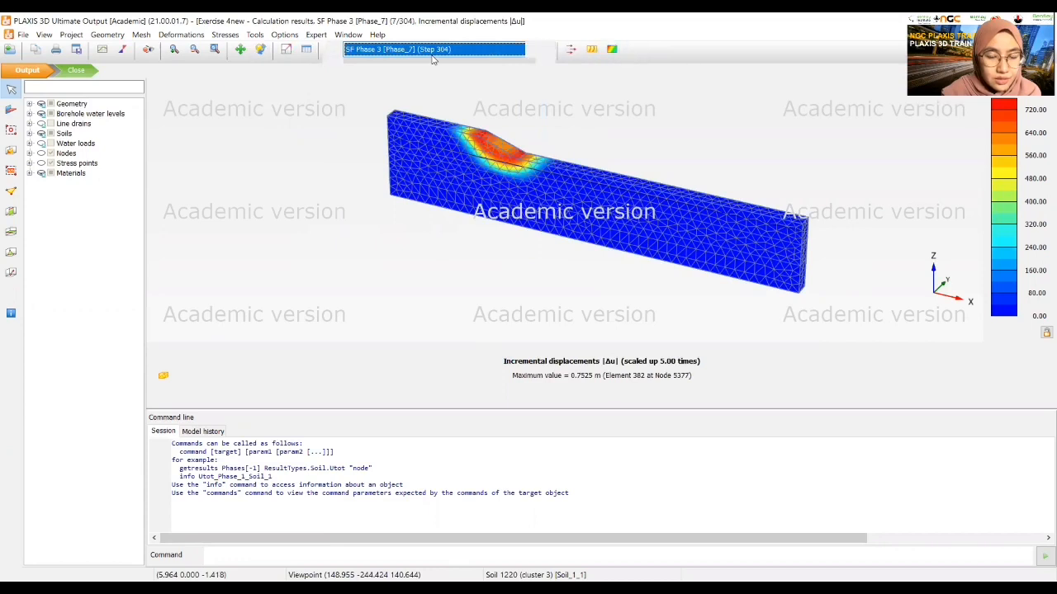
left_click(429, 49)
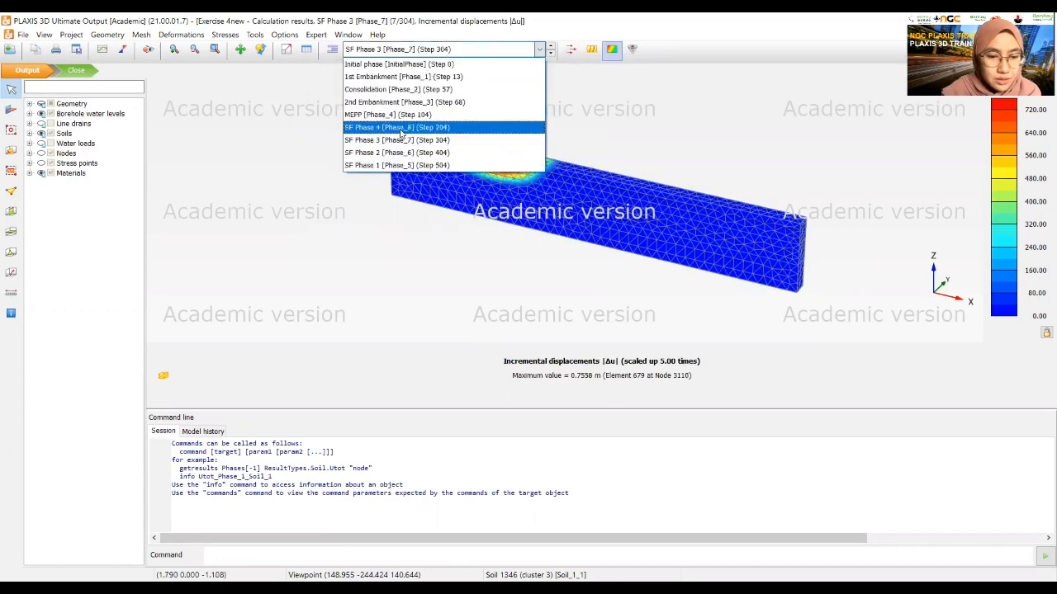
left_click(400, 129)
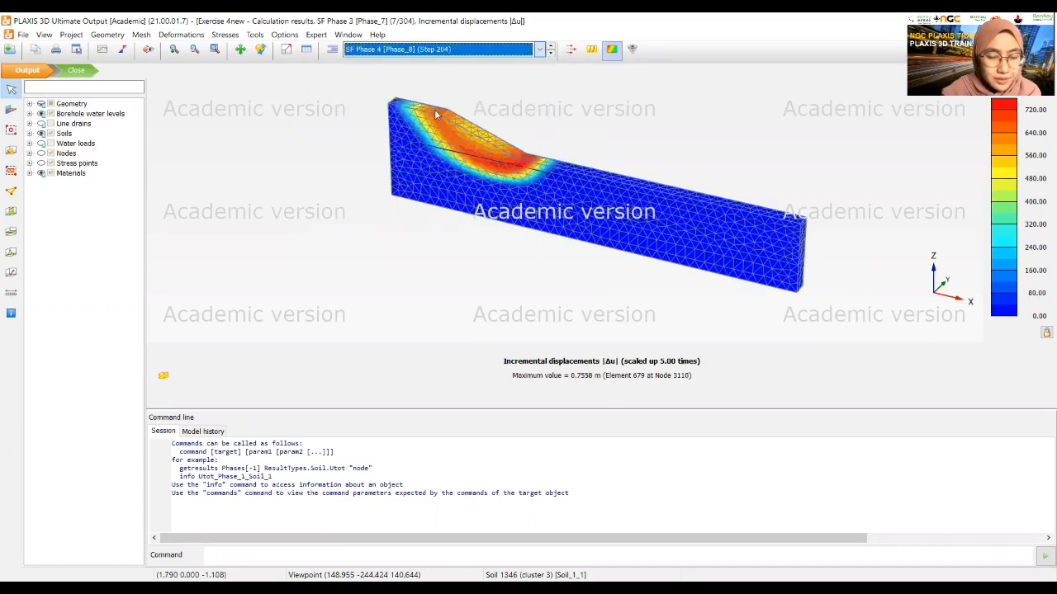
Step: Start a new curve chart with the total displacement |u| of Node 11 at (20, 0, 0) on the X-axis
left_click(104, 50)
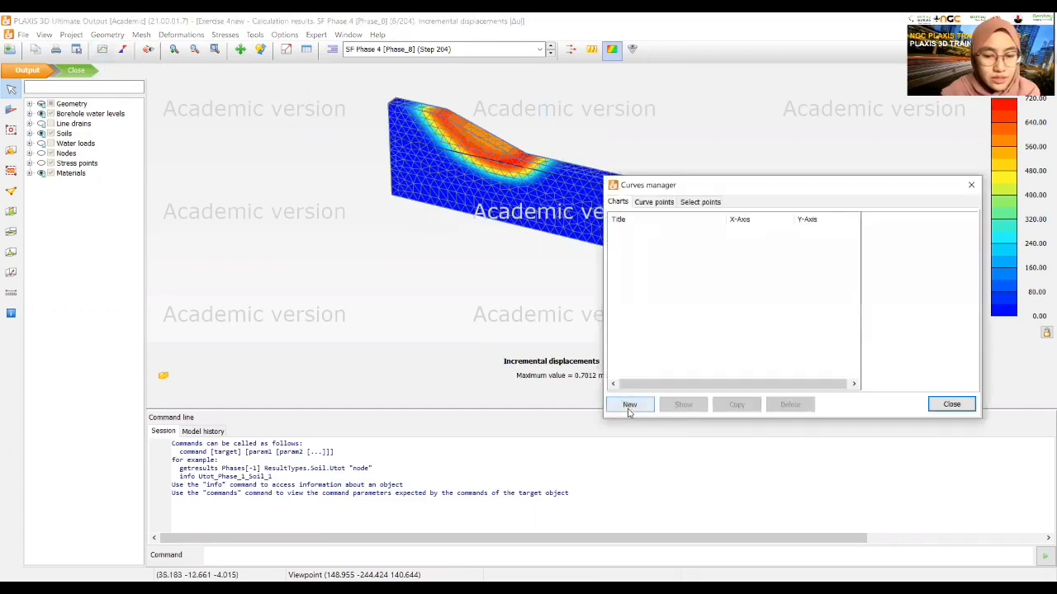
left_click(630, 406)
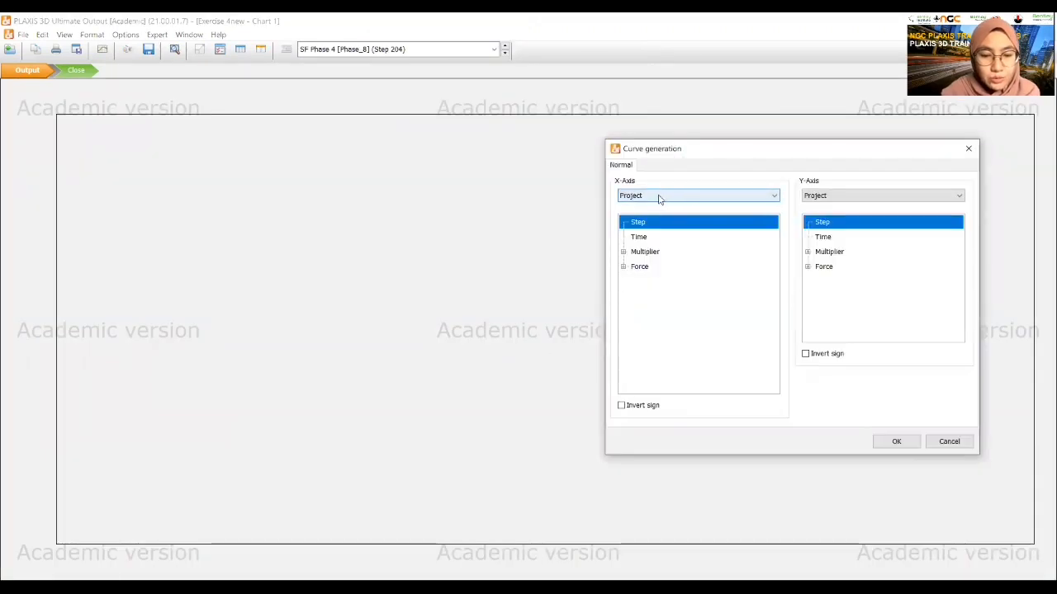
left_click(659, 195)
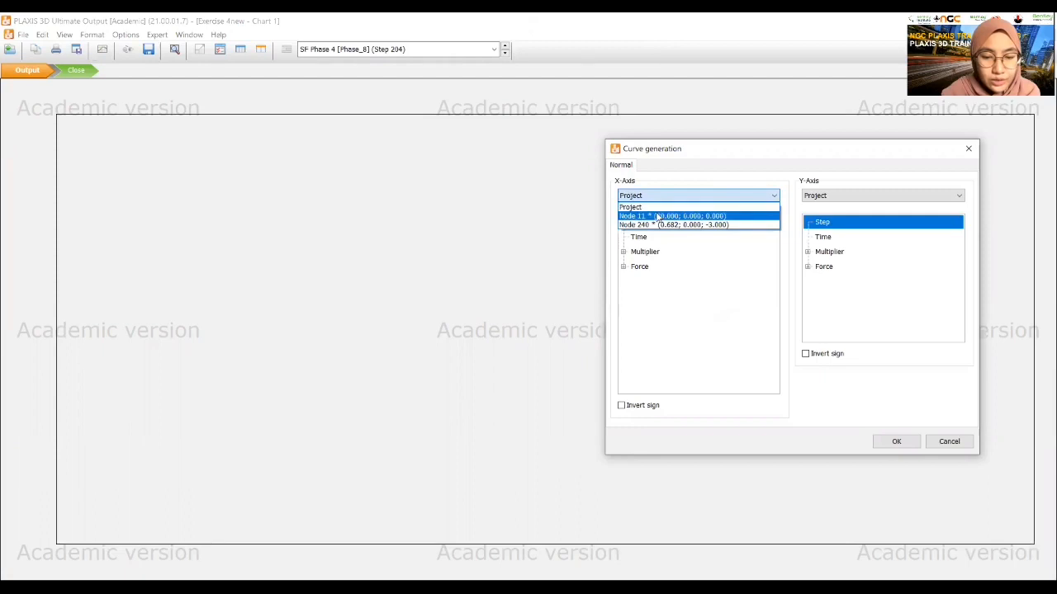
left_click(686, 216)
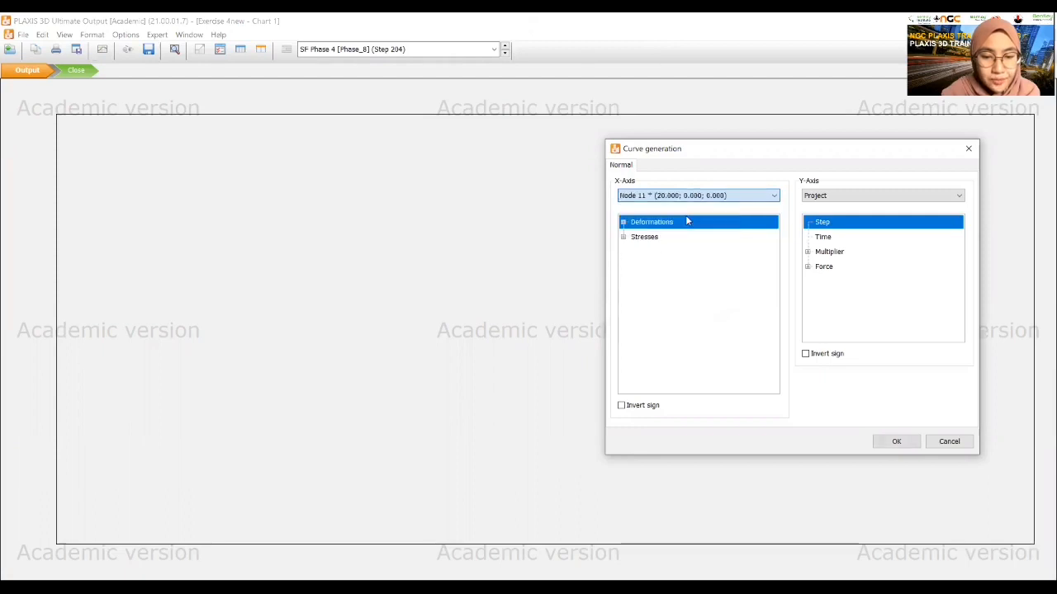
left_click(624, 222)
left_click(633, 251)
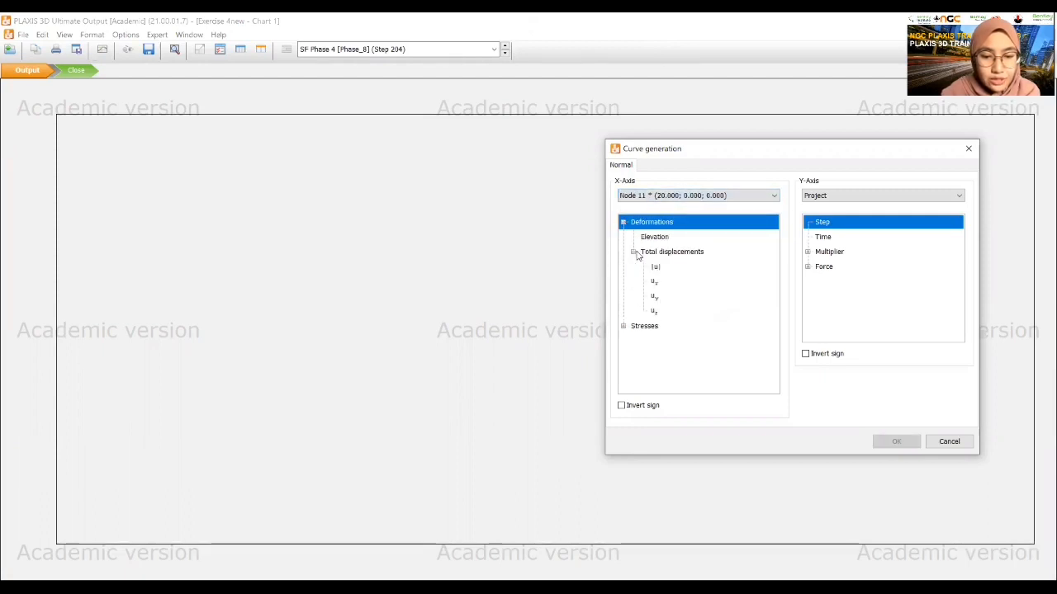
left_click(654, 268)
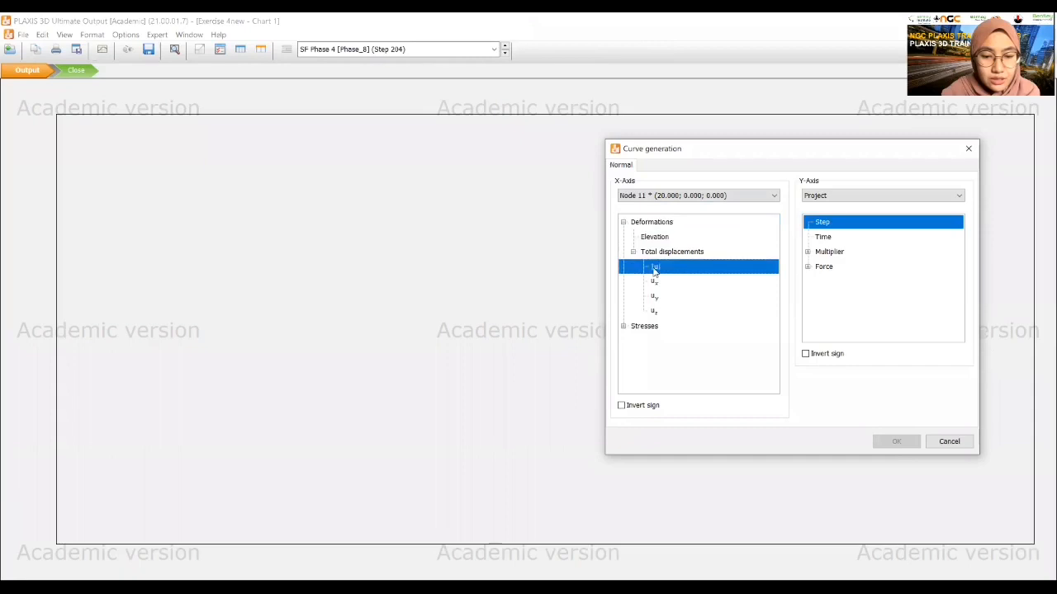
Step: Assign the project multiplier ΣMsf to the Y-axis and generate the chart
left_click(808, 252)
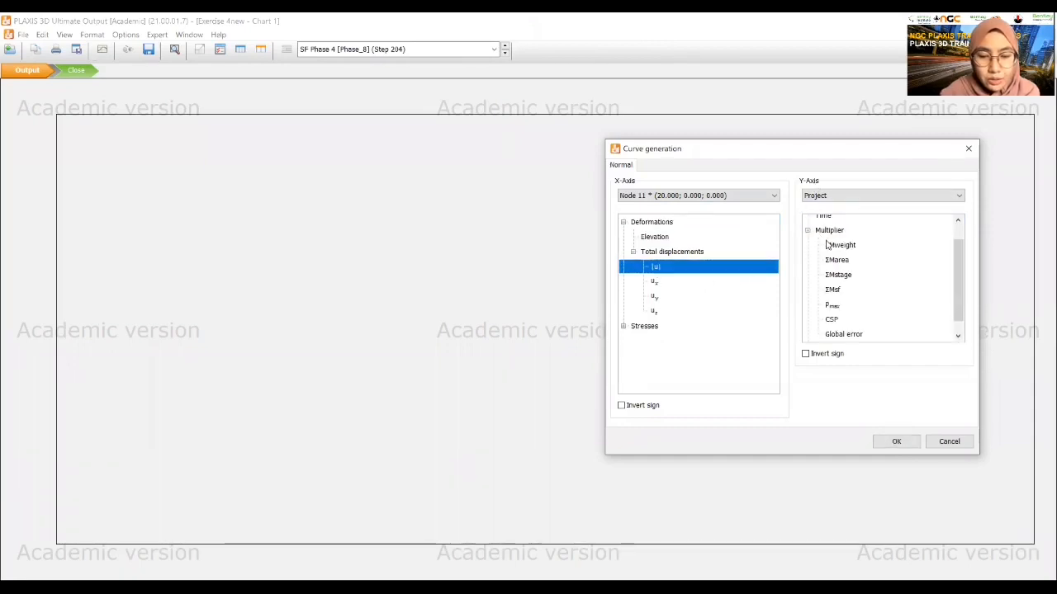
left_click(833, 290)
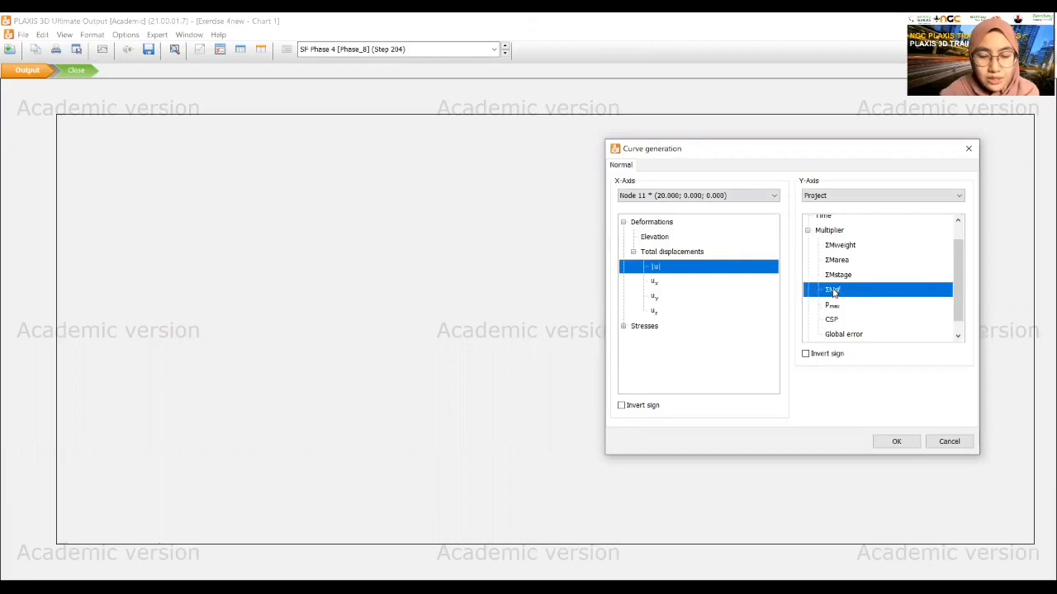
left_click(895, 442)
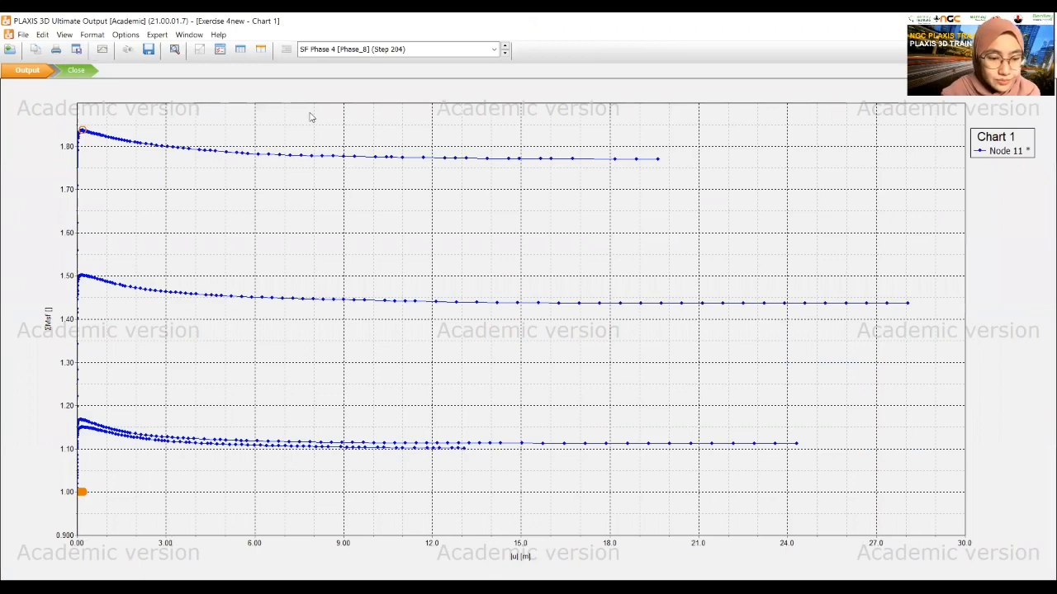
Step: Switch the chart's X-axis to manual scaling with a maximum of 1 and apply it
left_click(221, 52)
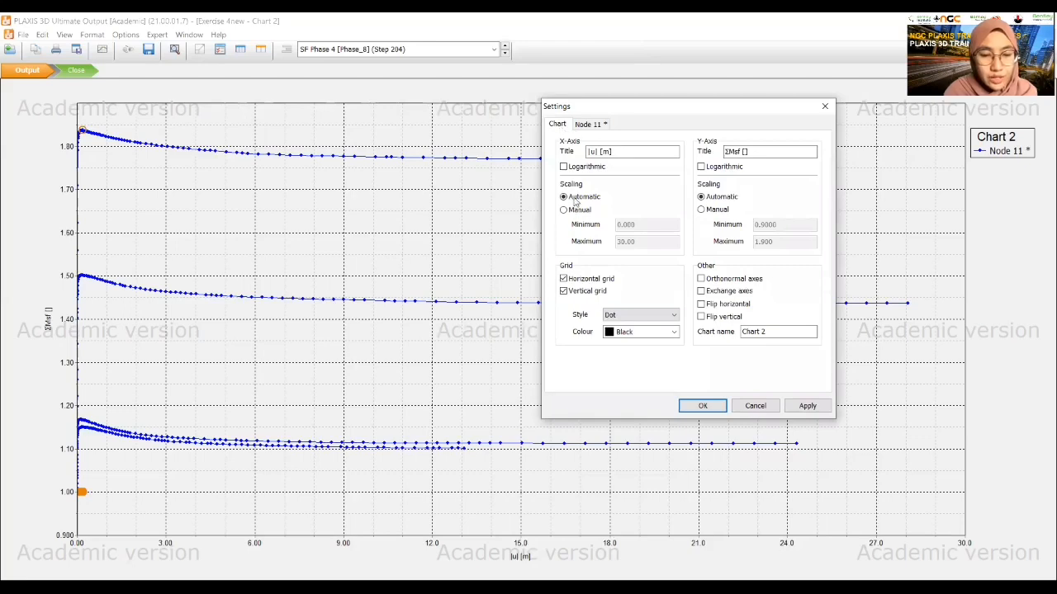
left_click(571, 210)
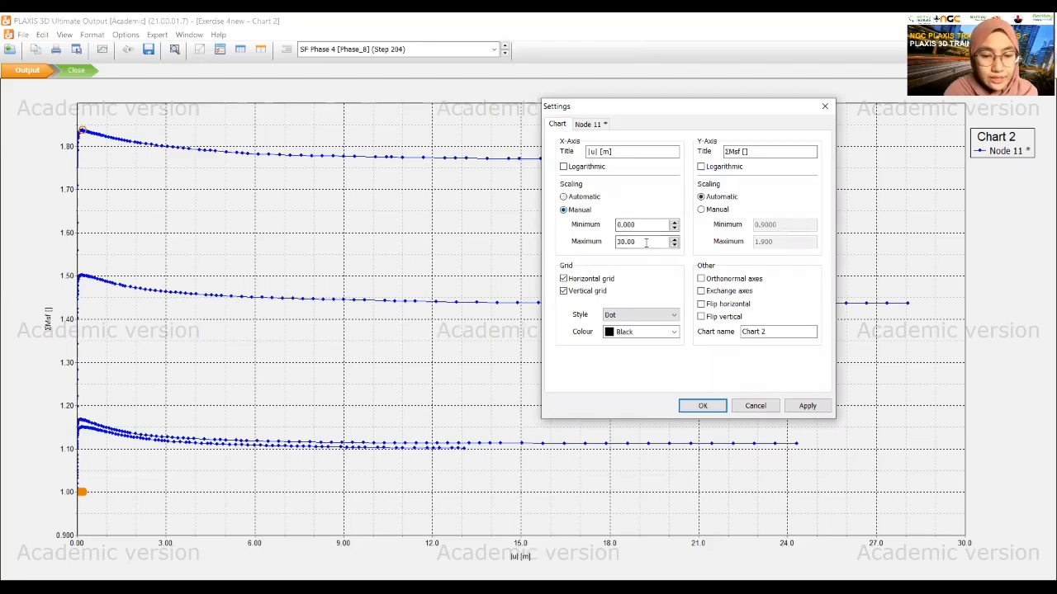
left_click_drag(644, 241, 613, 249)
type("1")
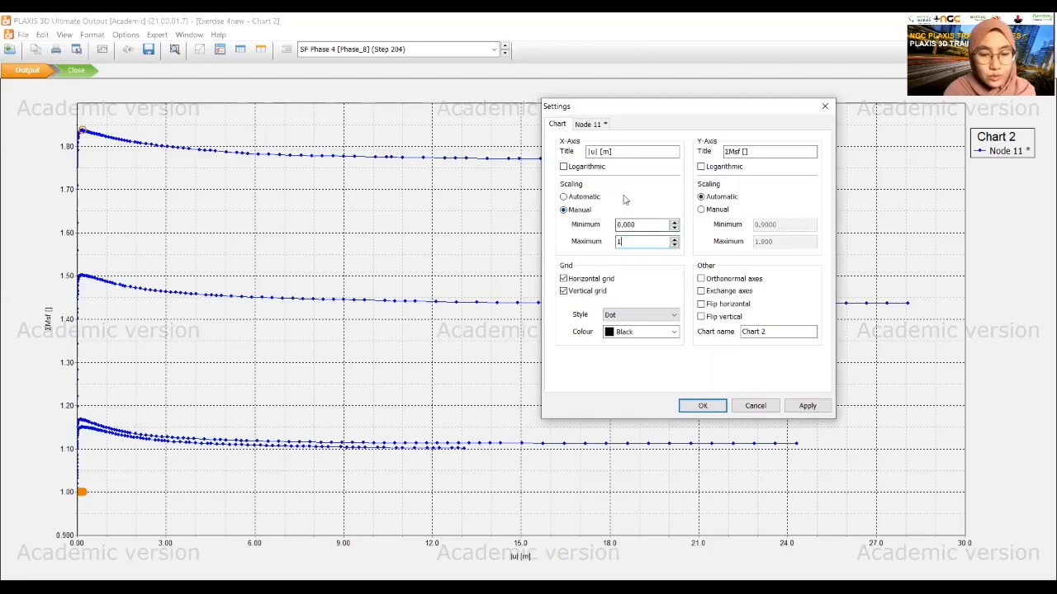
left_click(807, 406)
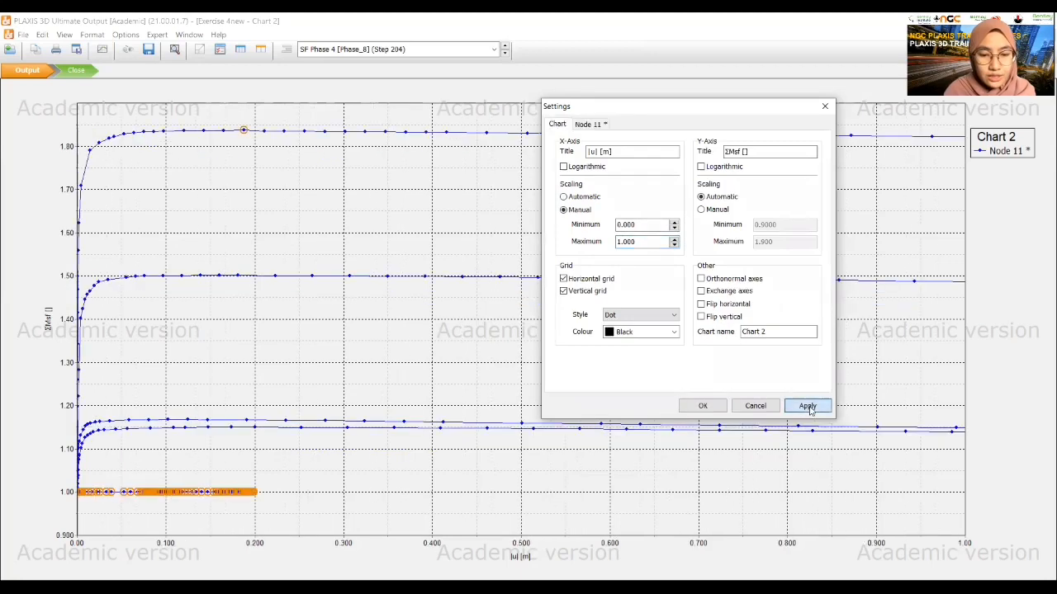
Step: Limit the Node 11 curve to SF Phase 1 [Phase_5] only and title the curve Phase 1
left_click(582, 124)
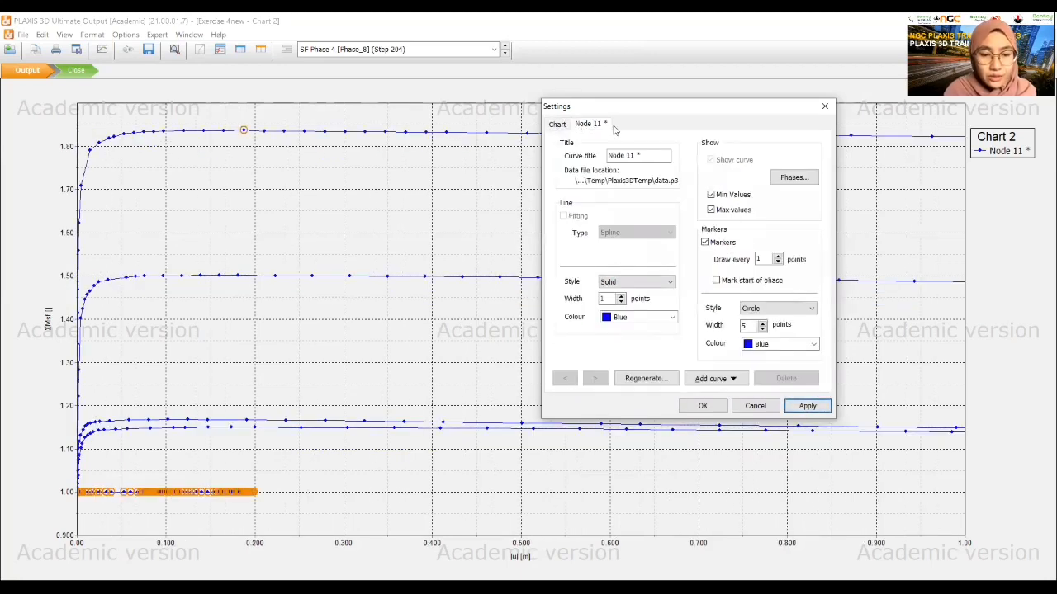
left_click(793, 178)
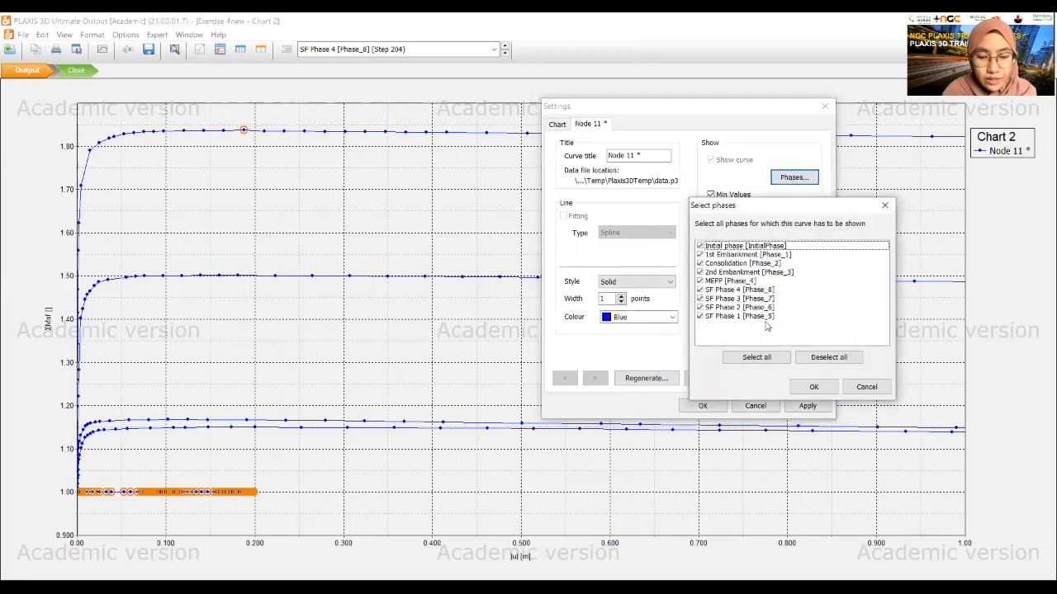
left_click(829, 357)
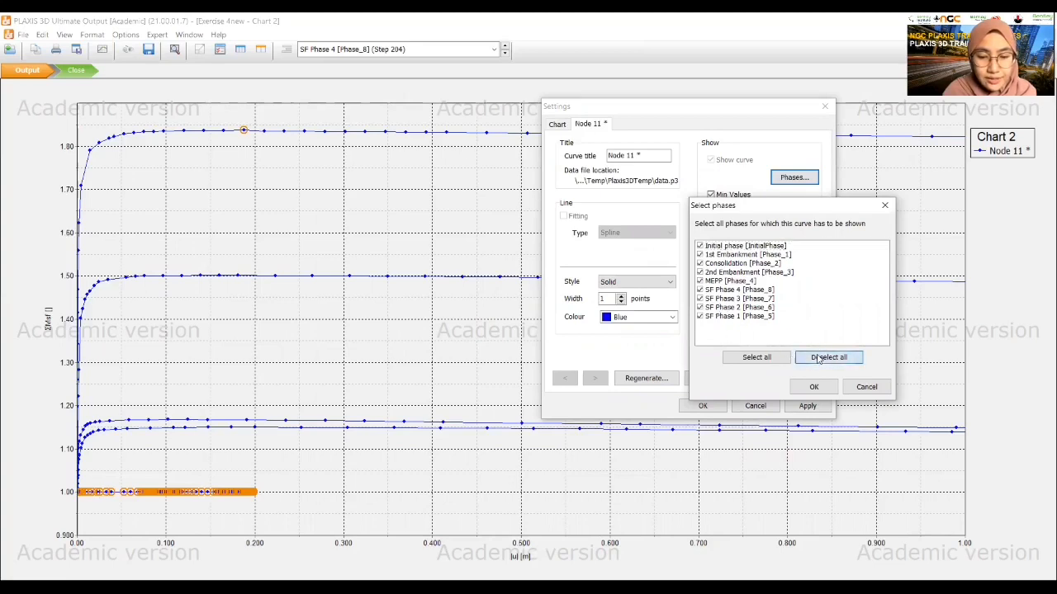
left_click(700, 316)
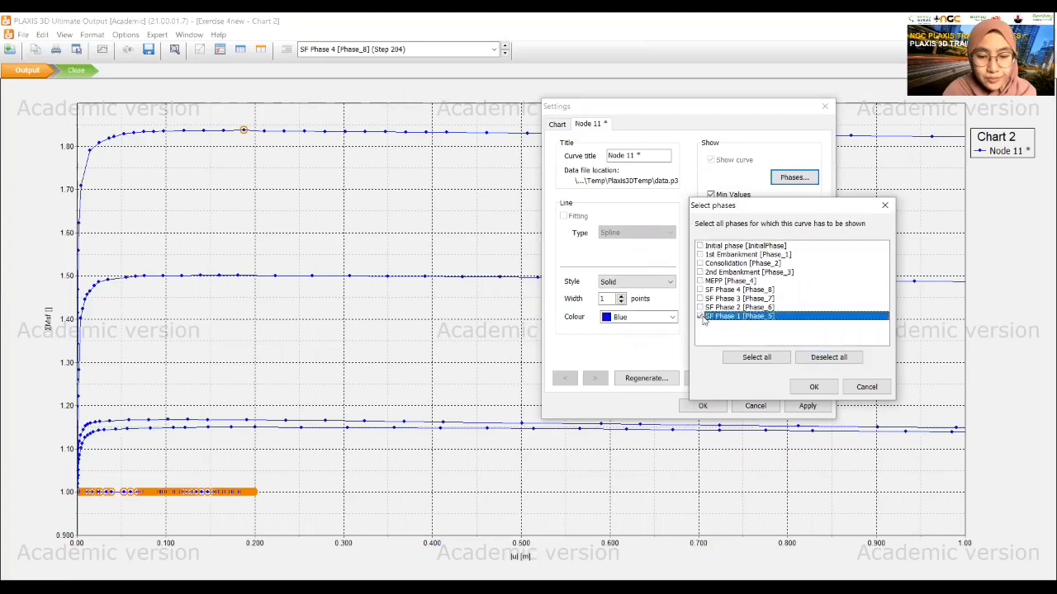
left_click(811, 387)
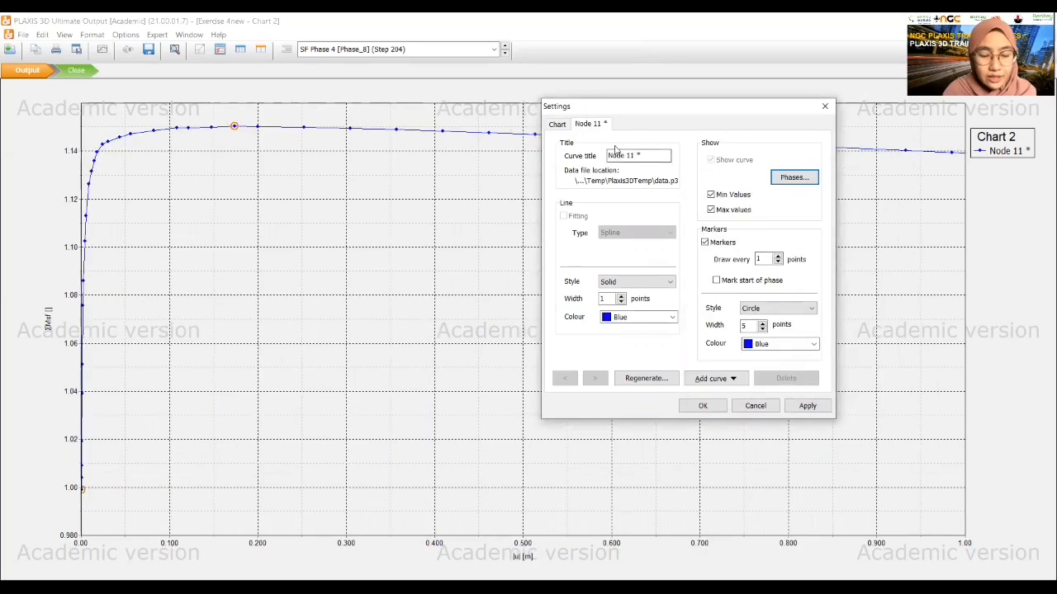
left_click(642, 155)
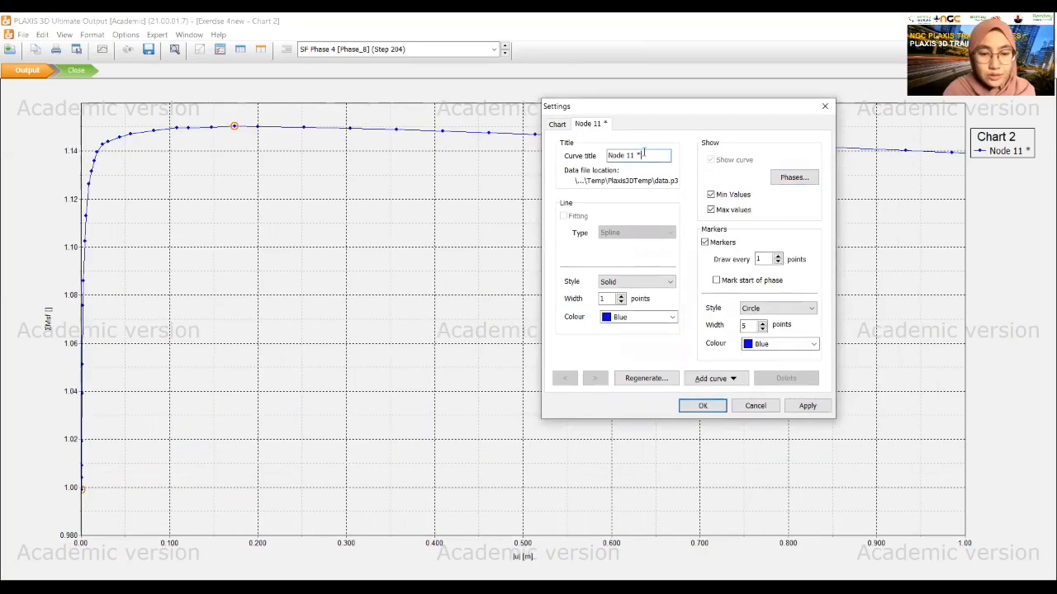
left_click_drag(642, 154, 577, 159)
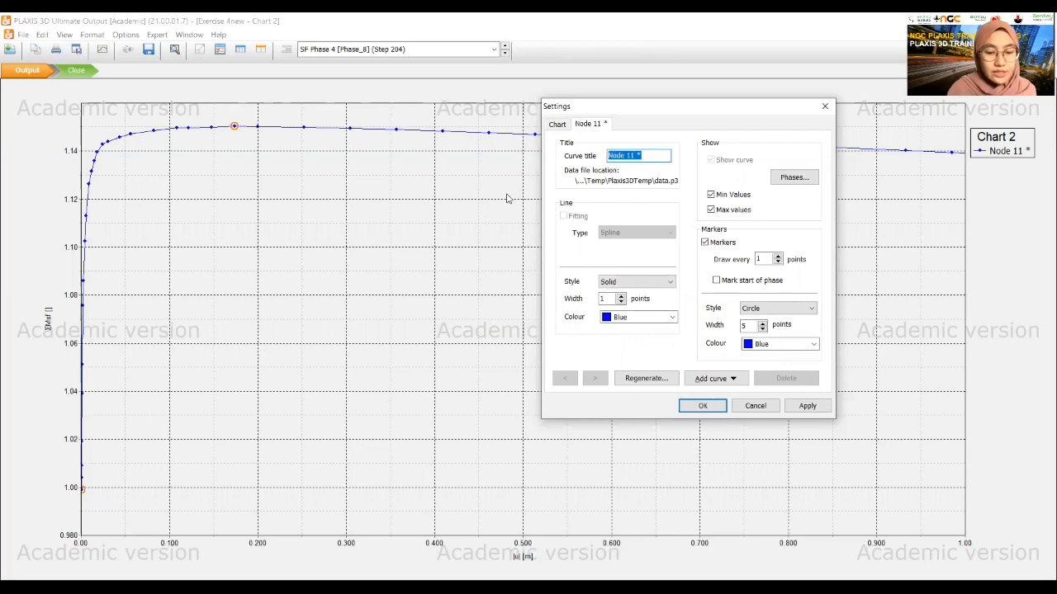
type("Phase 1")
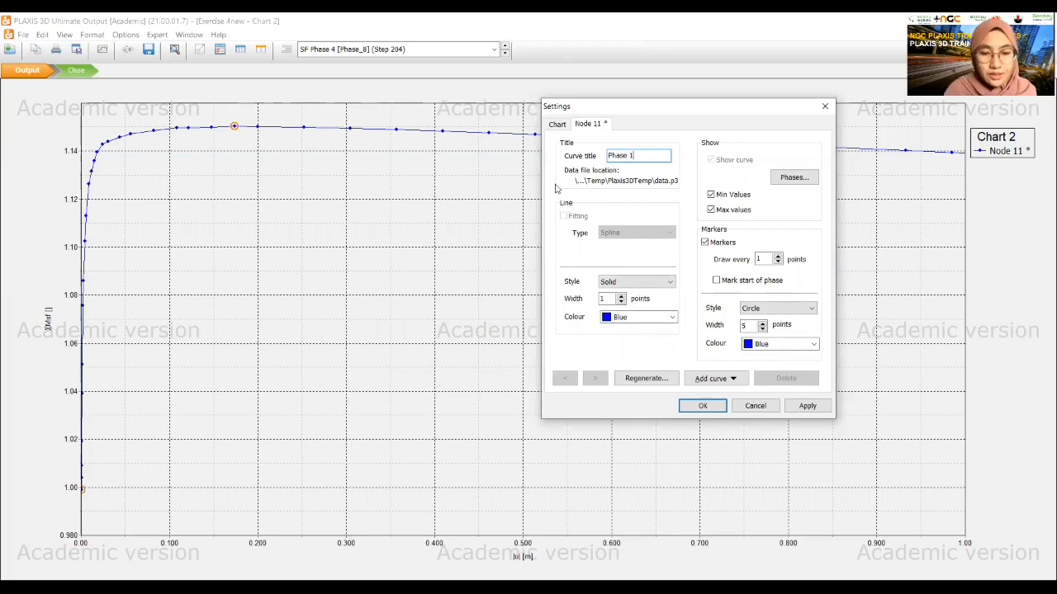
Step: Add a second curve of ΣMsf against Node 11 |u| from the current project and title it Phase 2
left_click(716, 382)
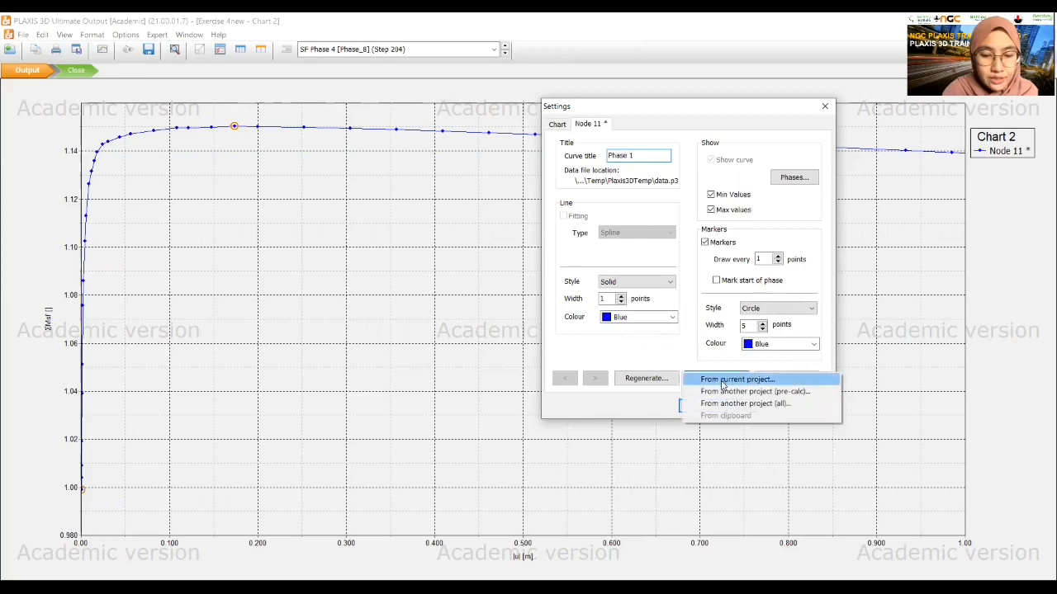
left_click(726, 380)
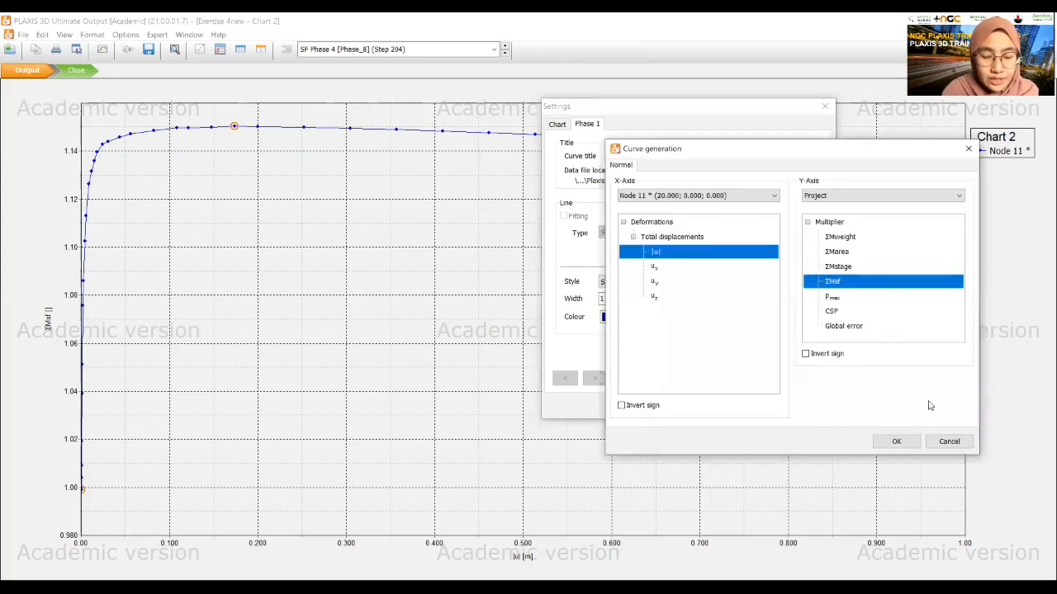
left_click(898, 443)
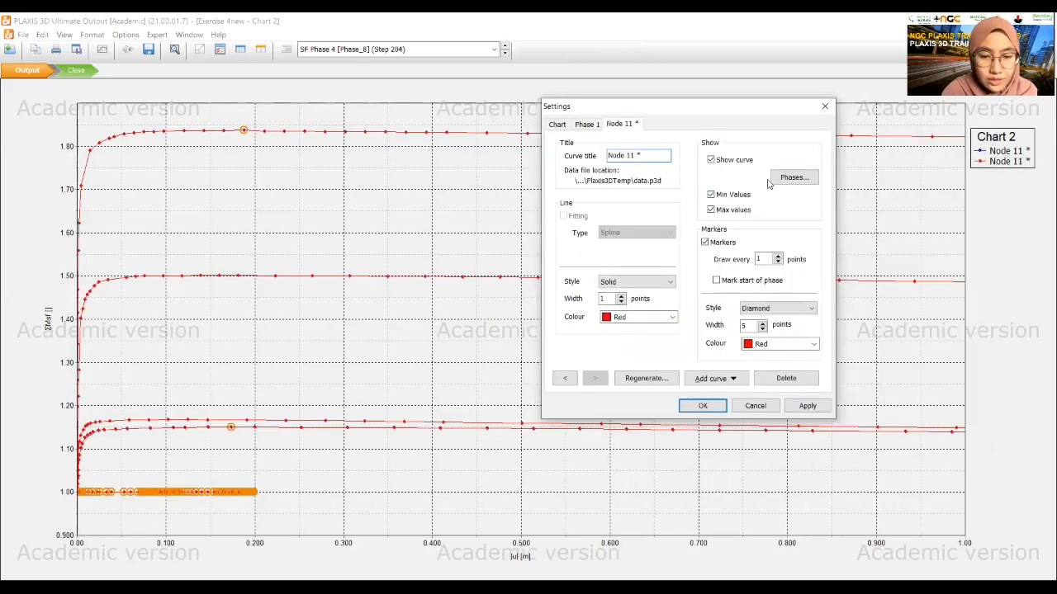
left_click_drag(642, 155, 602, 165)
type("F")
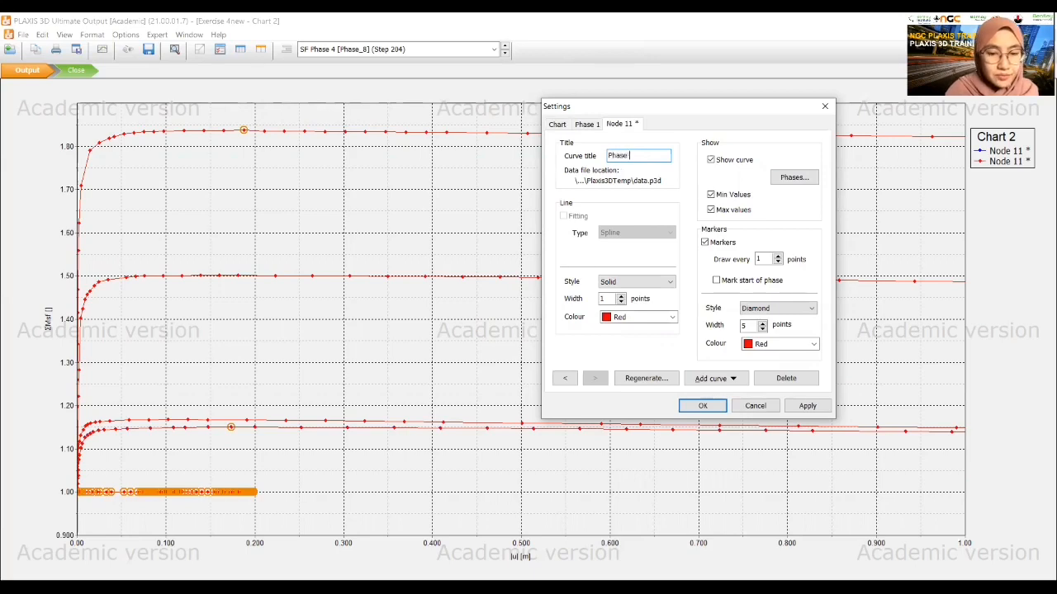
type("2")
Step: Restrict the Phase 2 curve to show only SF Phase 2 [Phase_6]
left_click(794, 179)
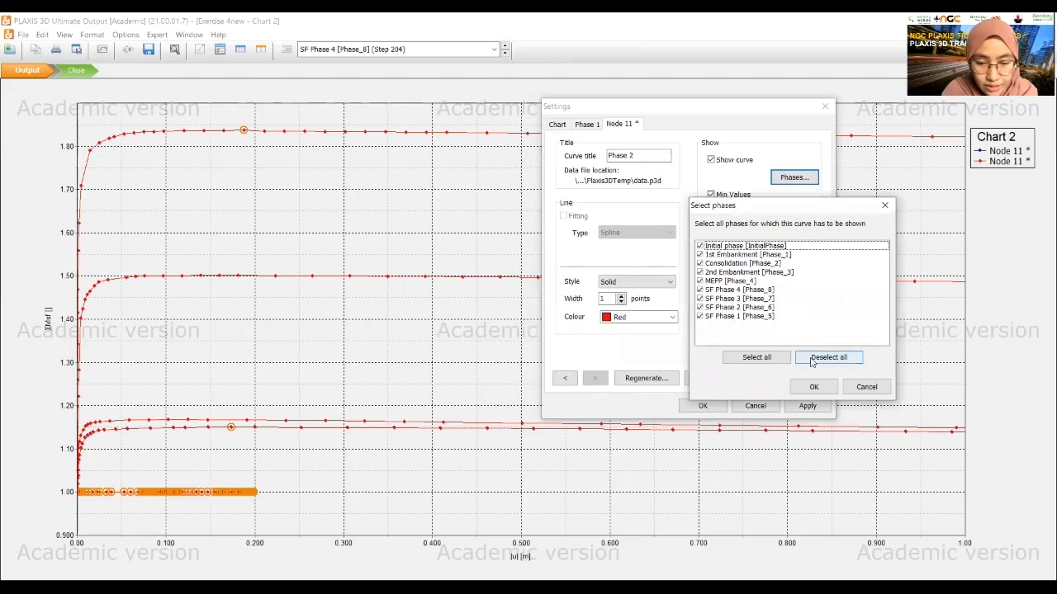
left_click(811, 361)
left_click(700, 307)
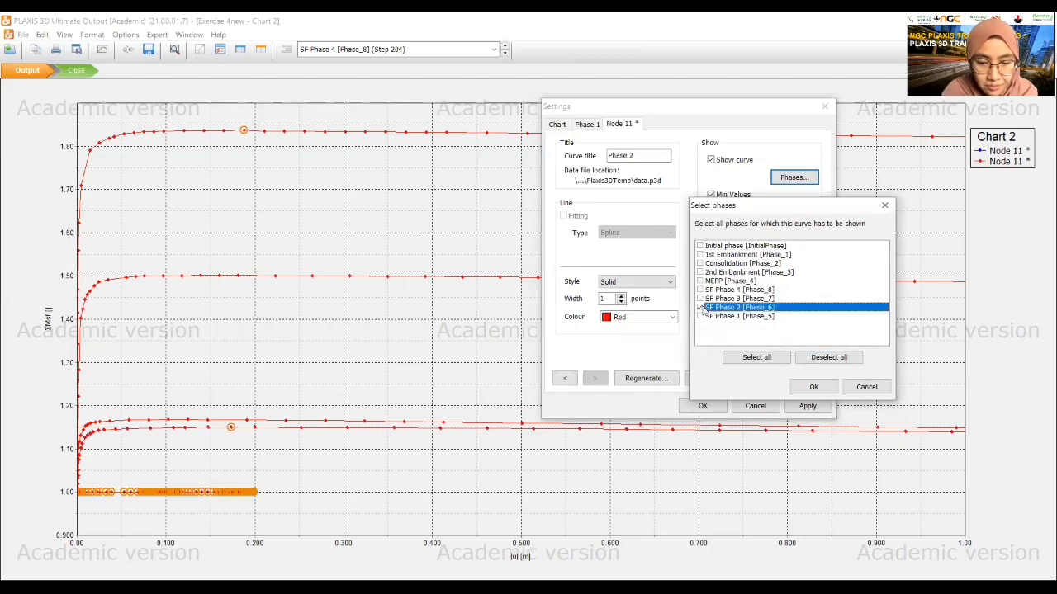
left_click(813, 386)
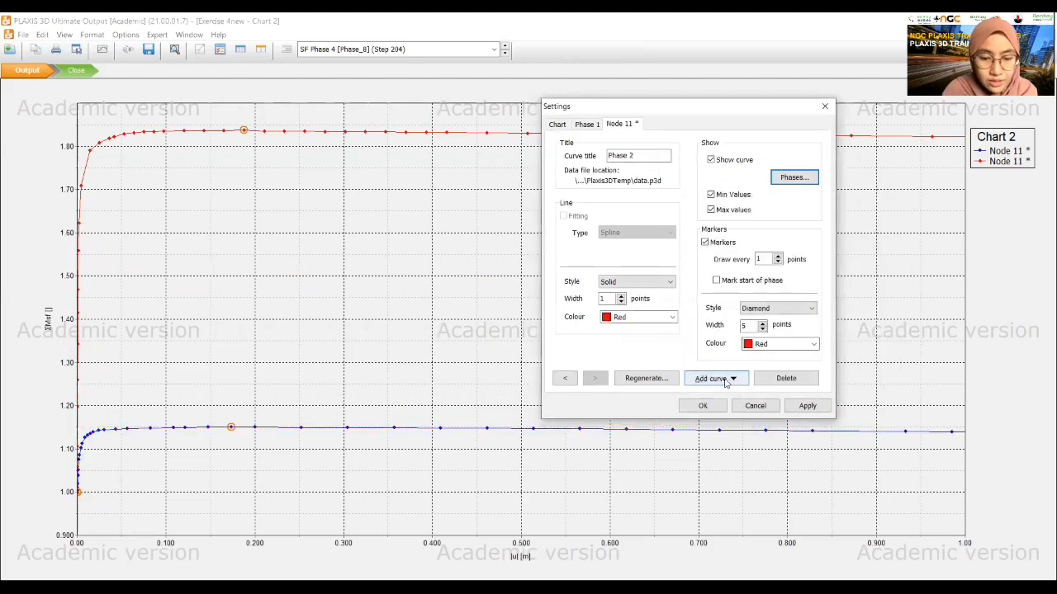
Step: Add a third curve of ΣMsf against Node 11 |u| from the current project and title it Phase 3
left_click(726, 380)
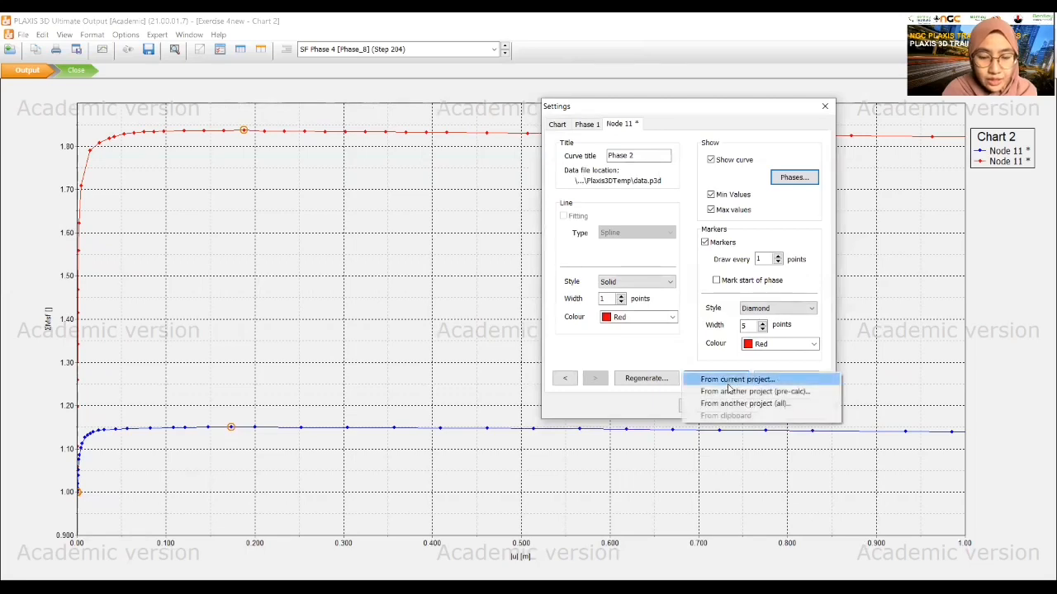
left_click(736, 380)
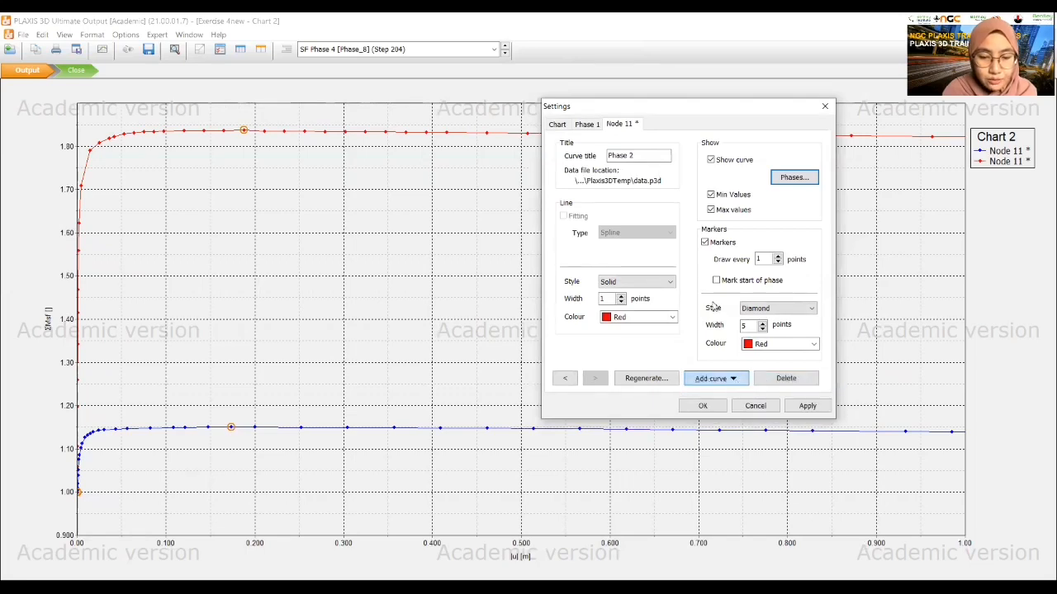
left_click(895, 442)
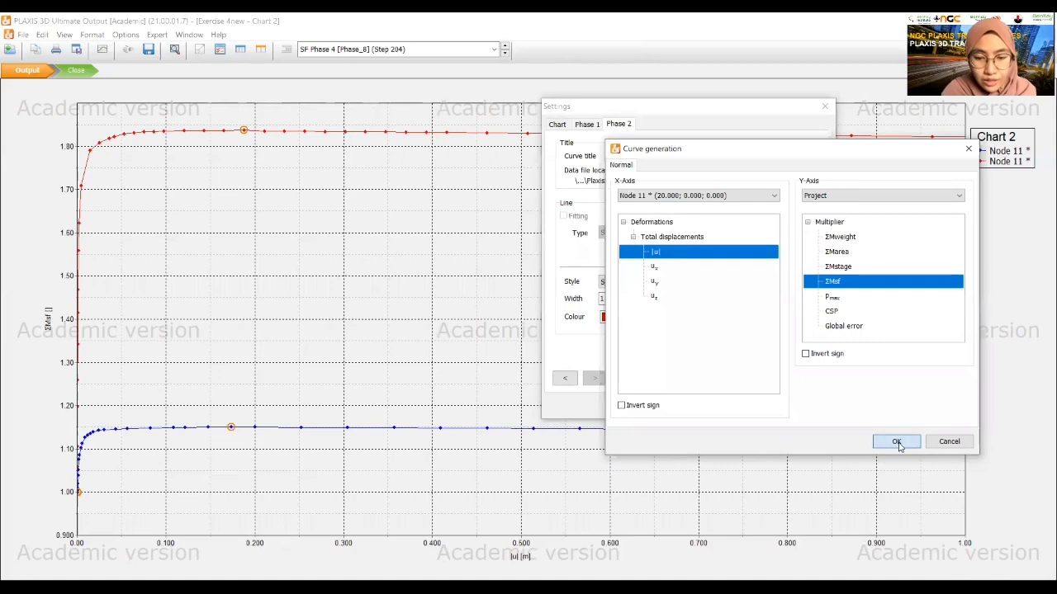
left_click(642, 155)
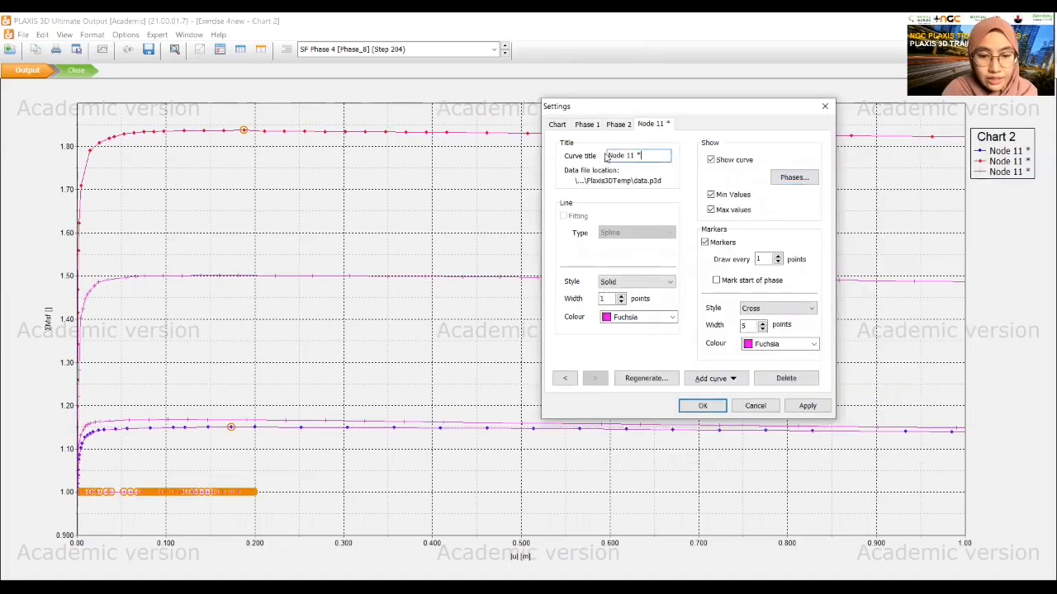
left_click_drag(652, 156, 606, 144)
type("P")
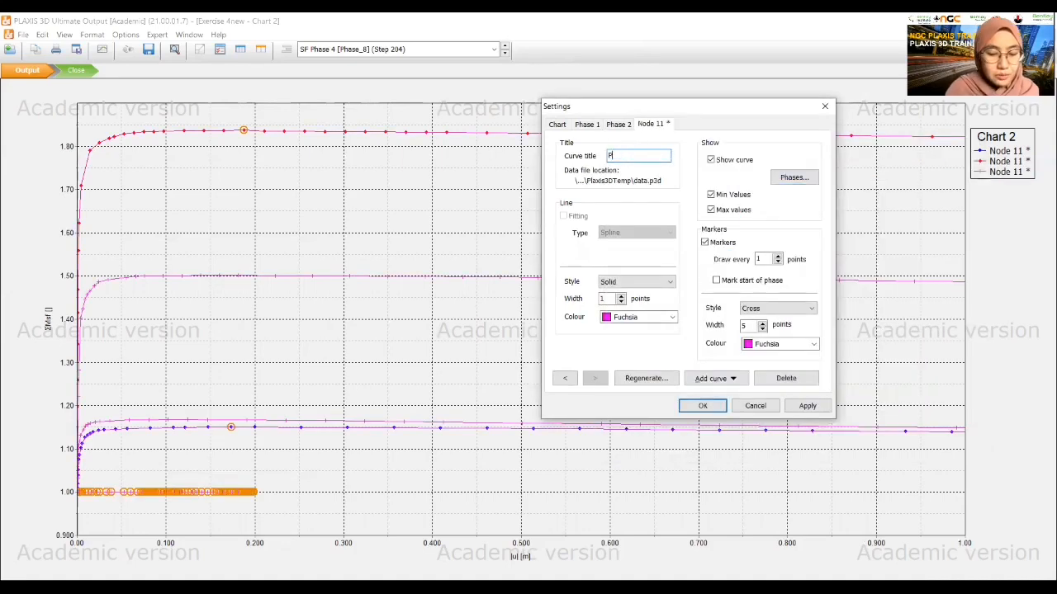
type("hase 3")
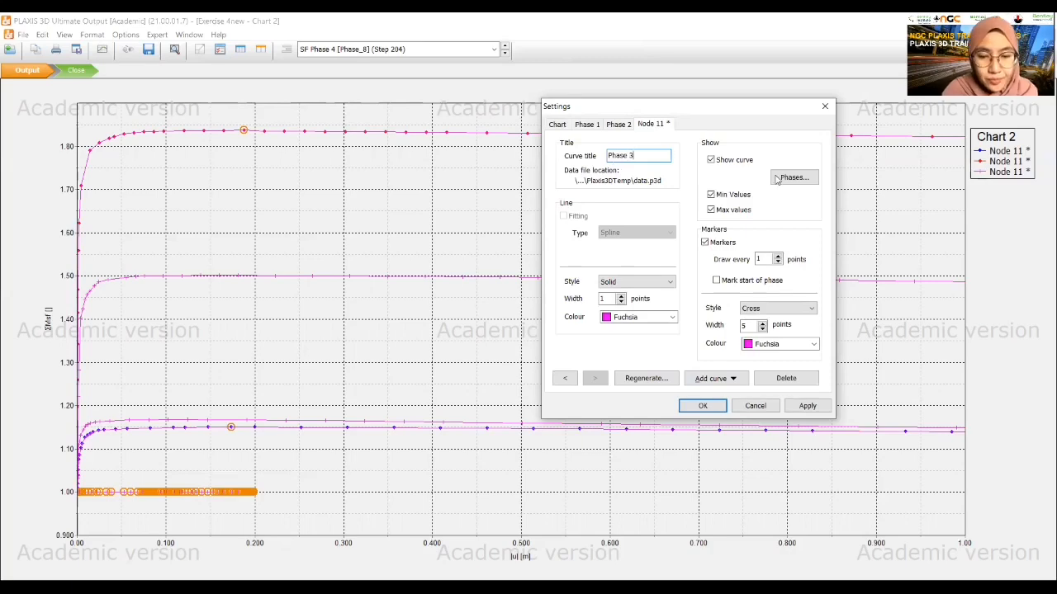
Step: Restrict the Phase 3 curve to show only SF Phase 3 [Phase_7]
left_click(794, 177)
left_click(809, 357)
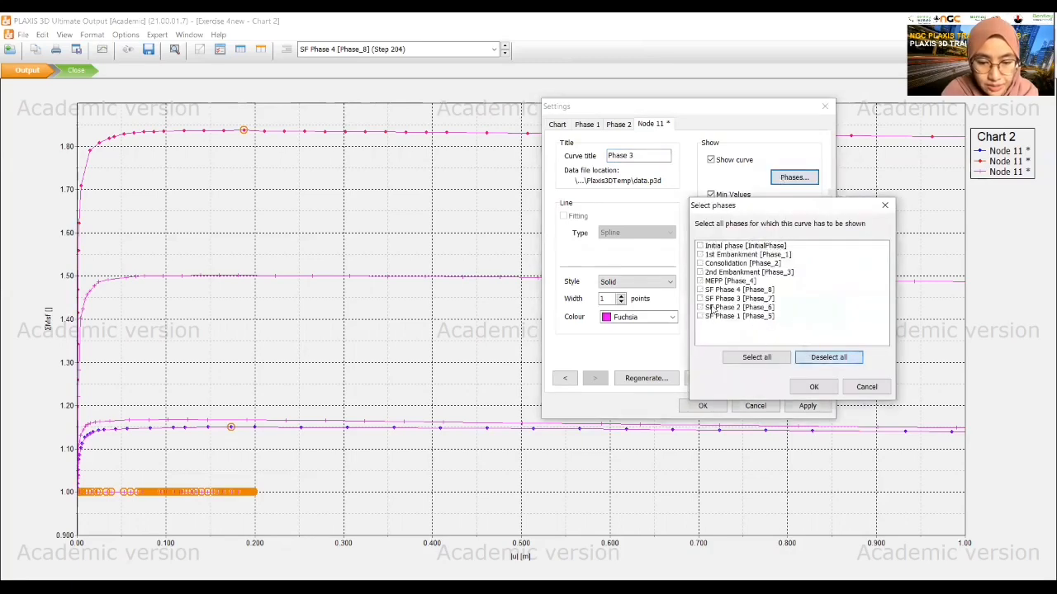
left_click(700, 298)
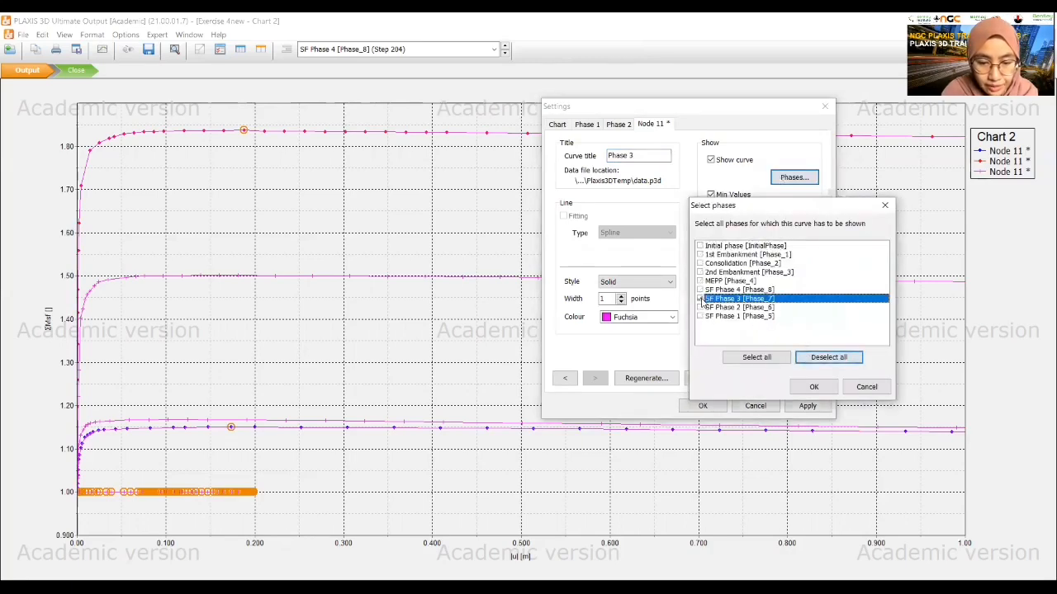
left_click(813, 388)
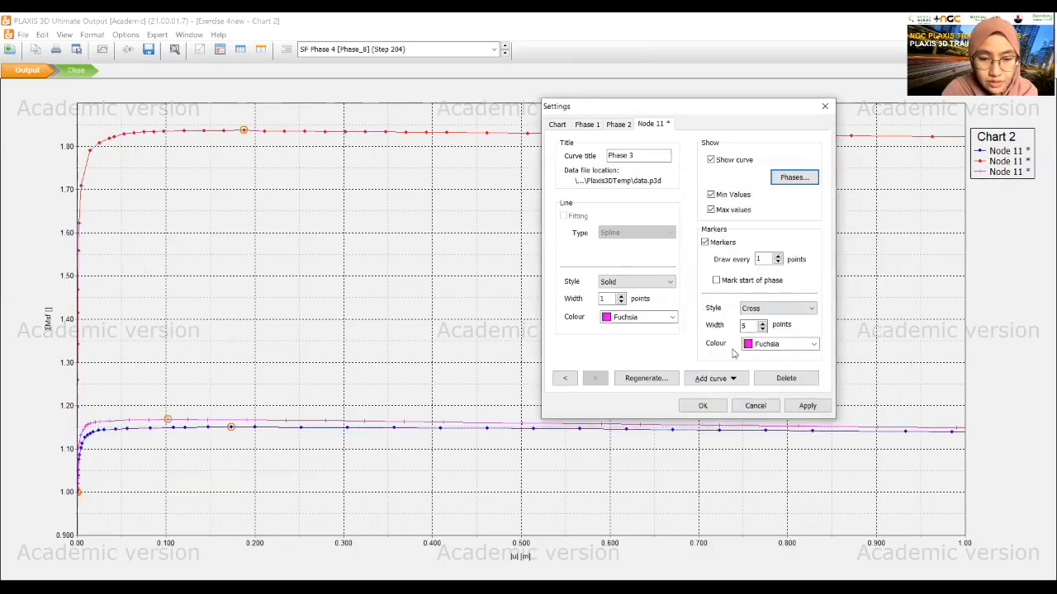
Step: Add a fourth curve of ΣMsf against Node 11 |u| from the current project and title it Phase 4
left_click(722, 379)
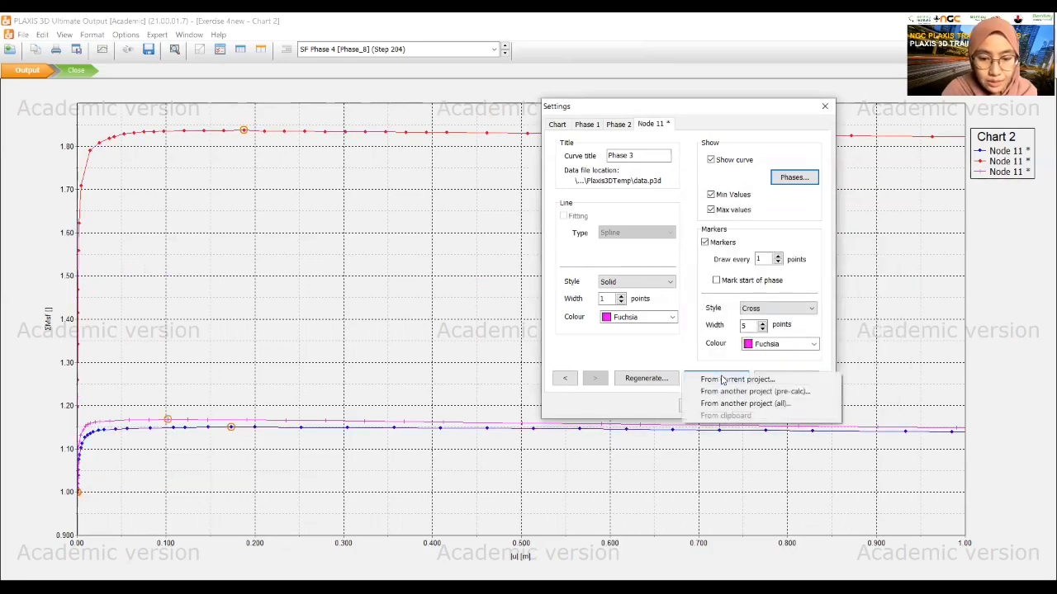
left_click(723, 381)
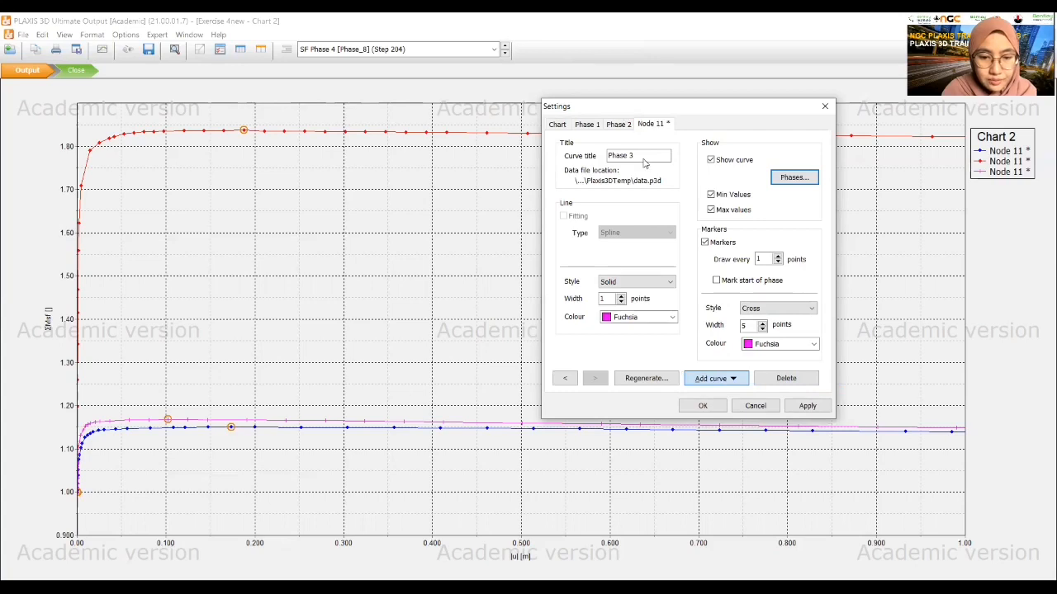
left_click(897, 443)
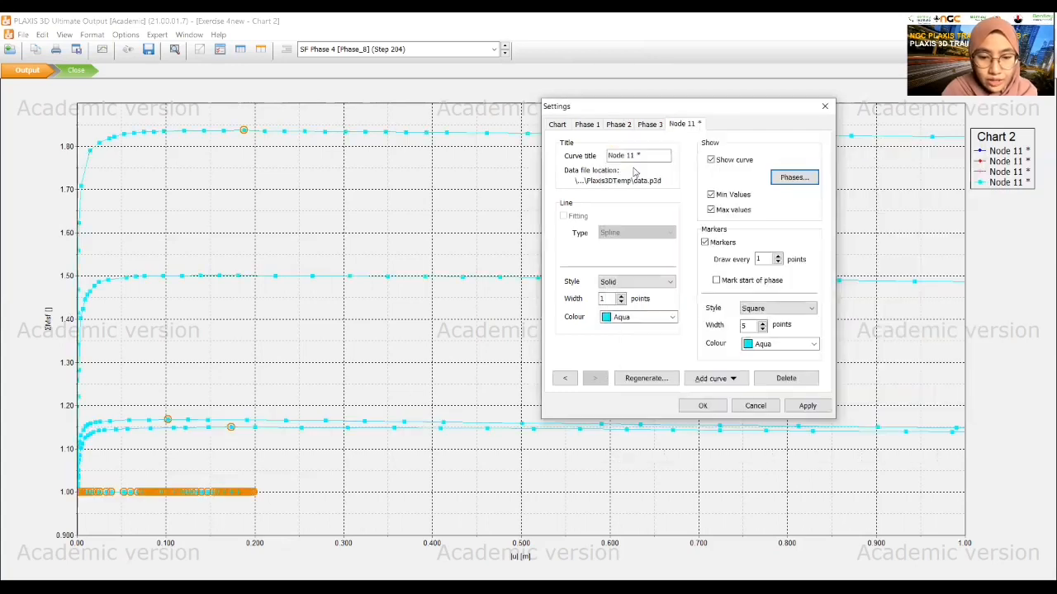
type("F")
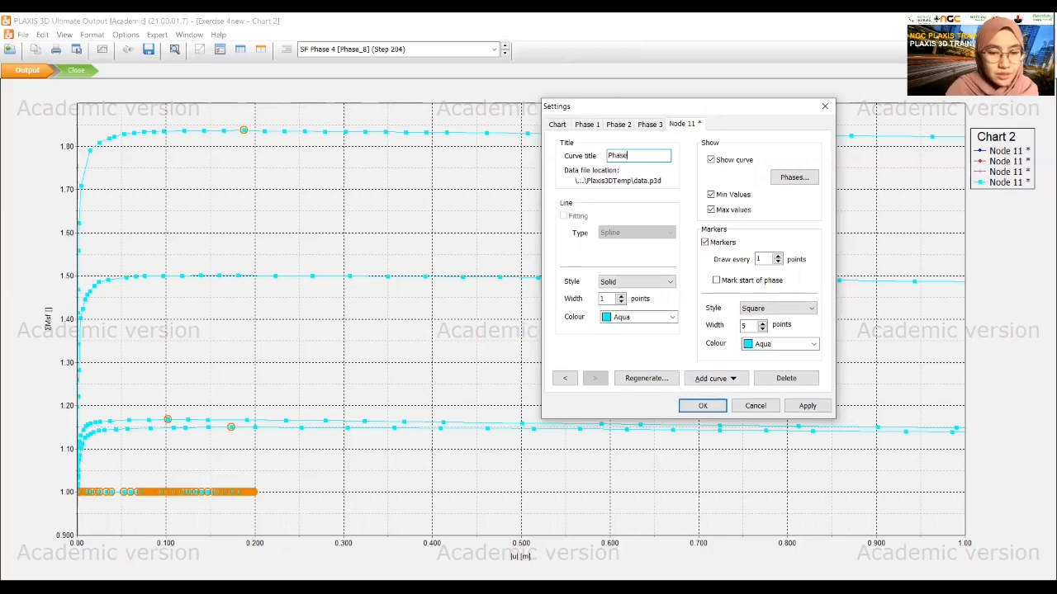
type("hase 4")
Step: Restrict the Phase 4 curve to show only SF Phase 4 [Phase_8]
left_click(794, 176)
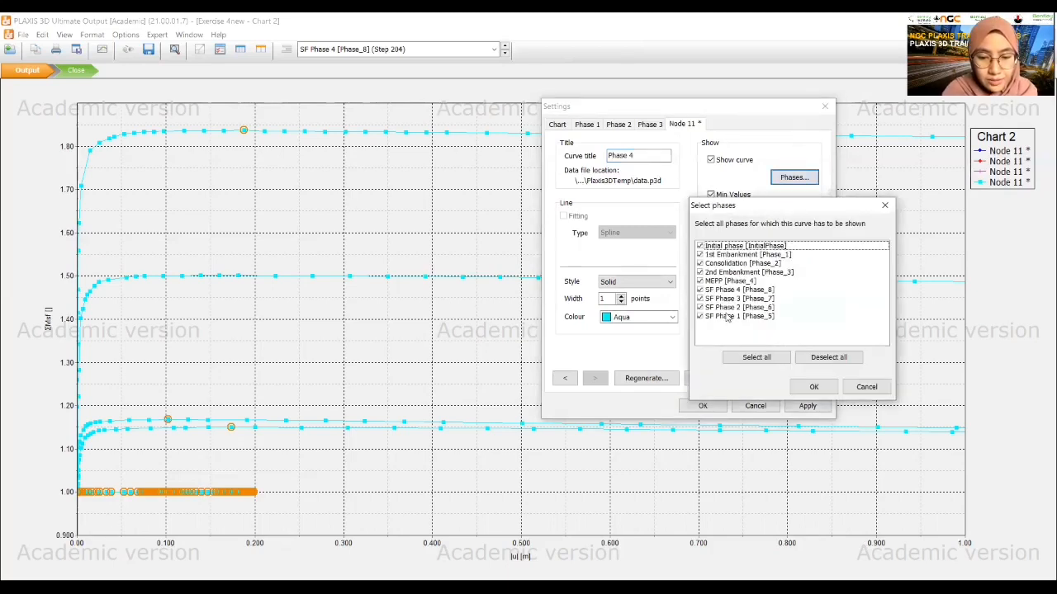
left_click(821, 356)
left_click(700, 291)
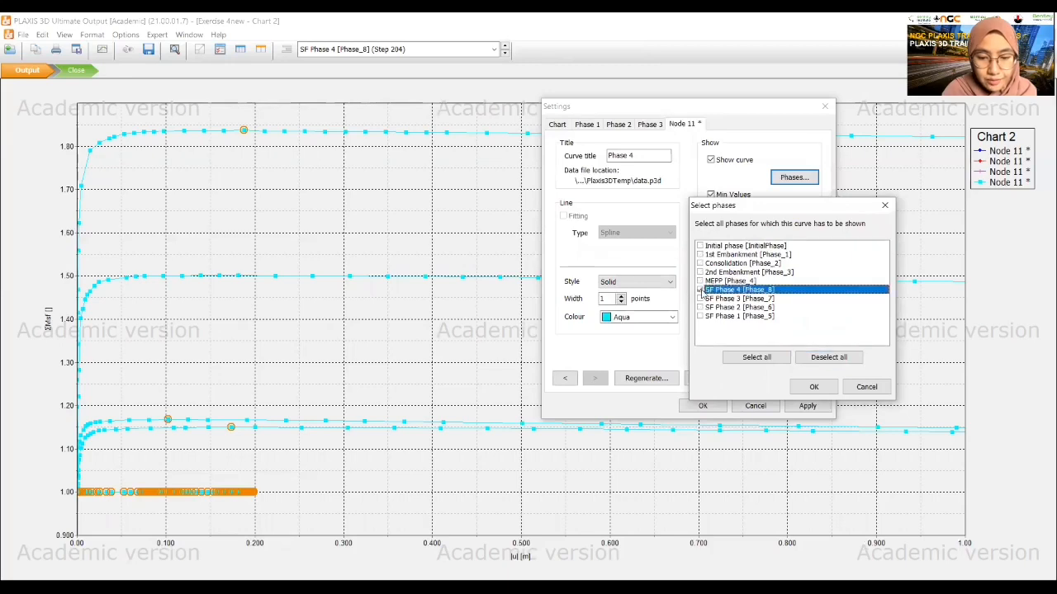
left_click(814, 388)
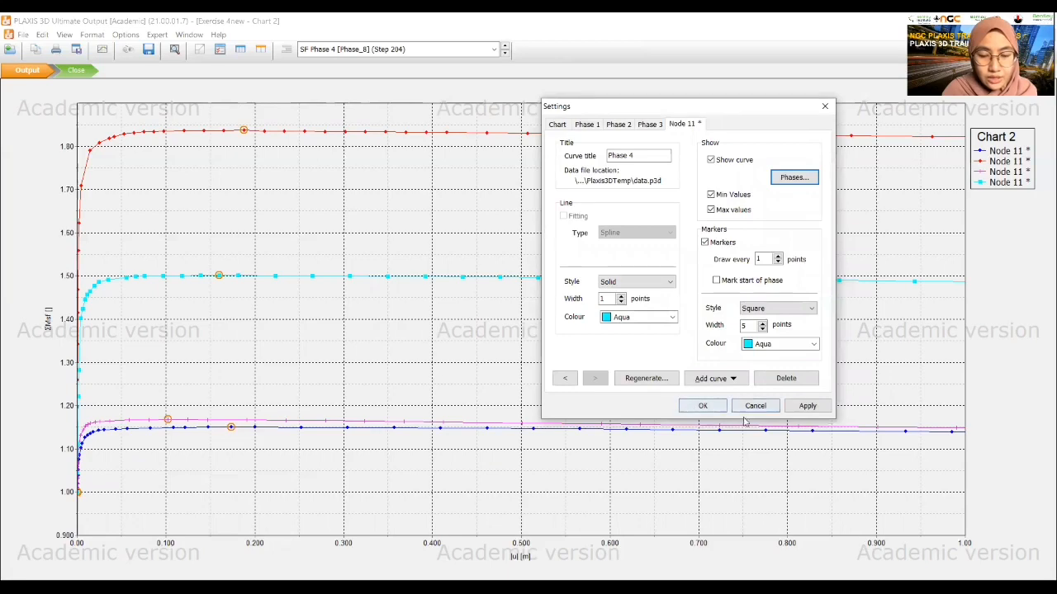
Step: Accept the curve settings and place the legend inside Chart 2
left_click(702, 407)
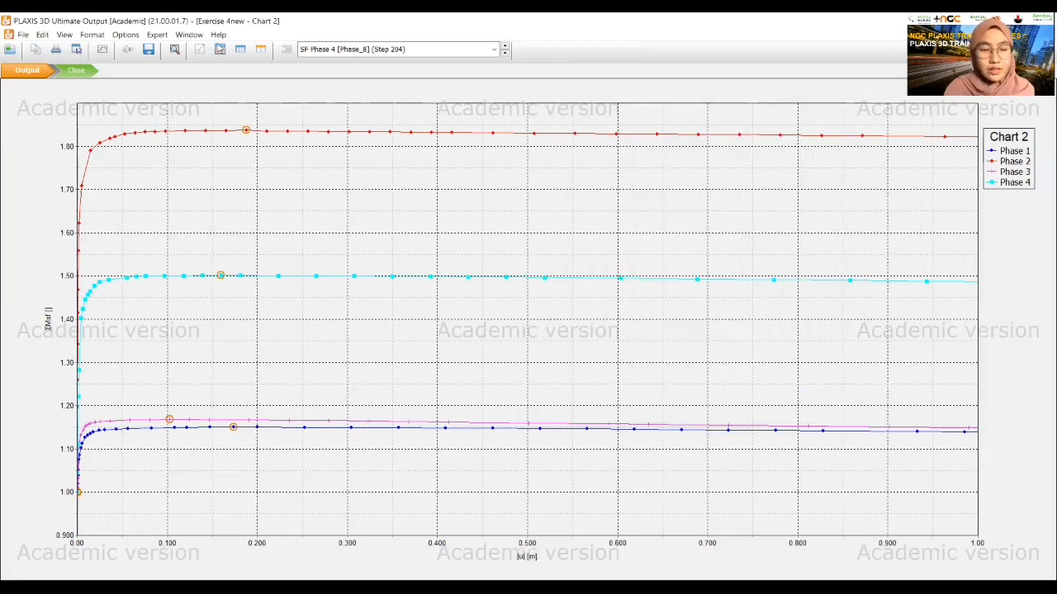
left_click(64, 34)
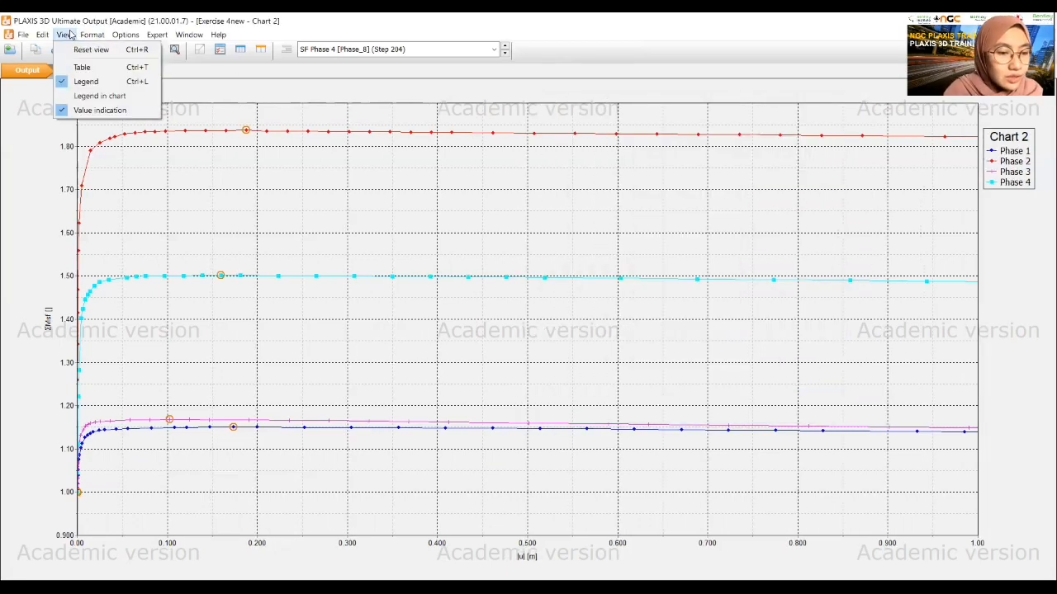
left_click(81, 99)
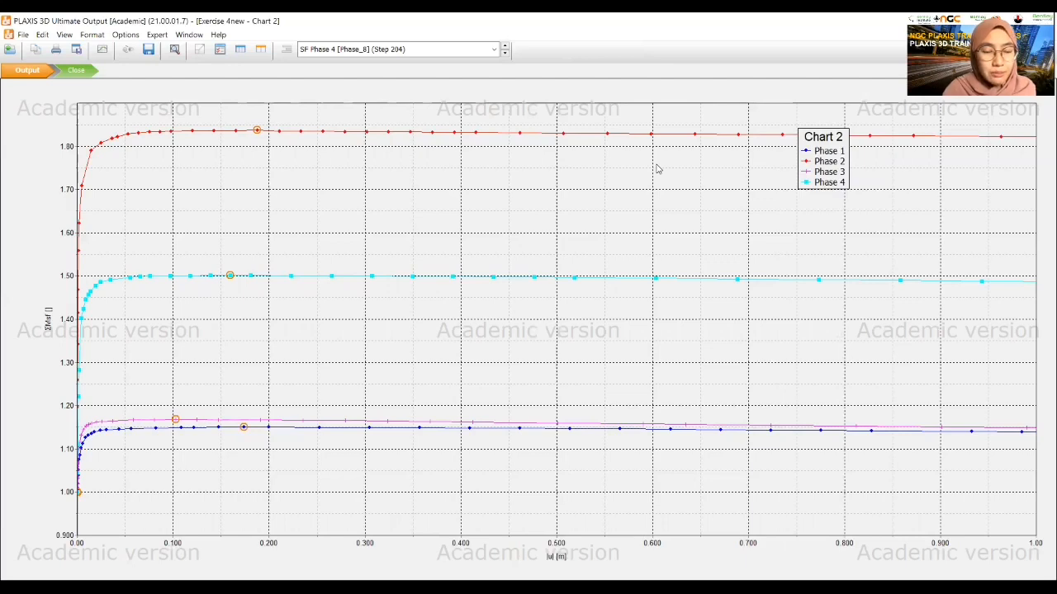
Step: Close the output and save the project under the new name Construction of a road embankment with pvd.p3d
left_click(78, 72)
left_click(539, 348)
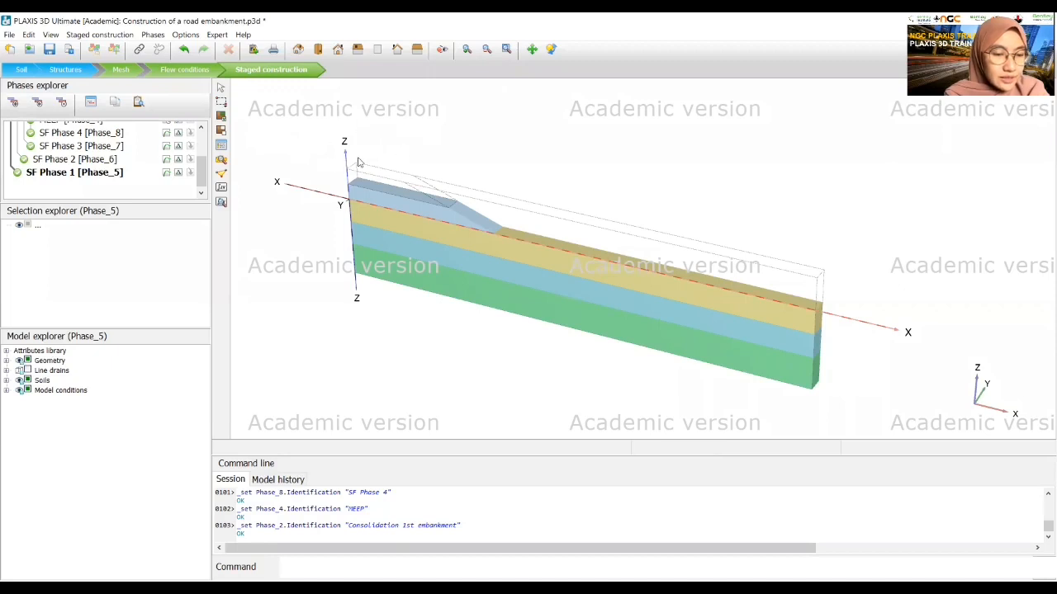
left_click(8, 34)
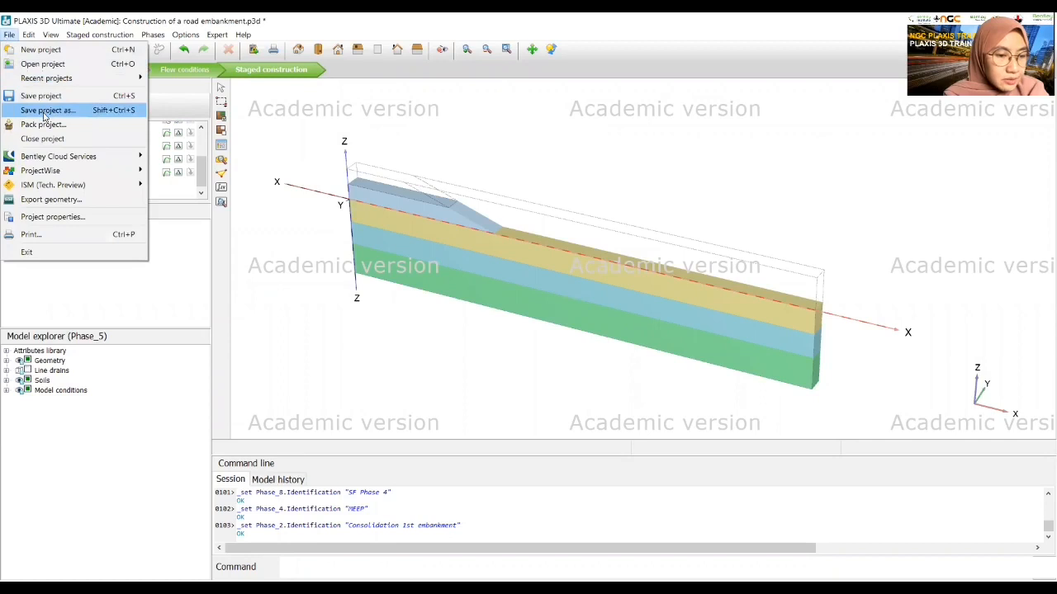
left_click(43, 113)
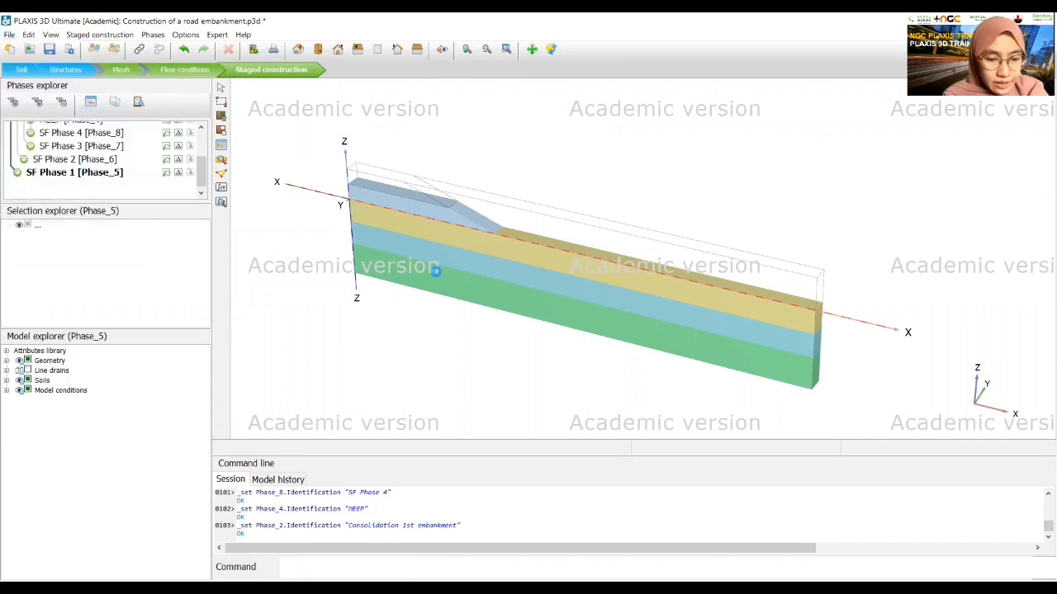
key("Right")
type("w")
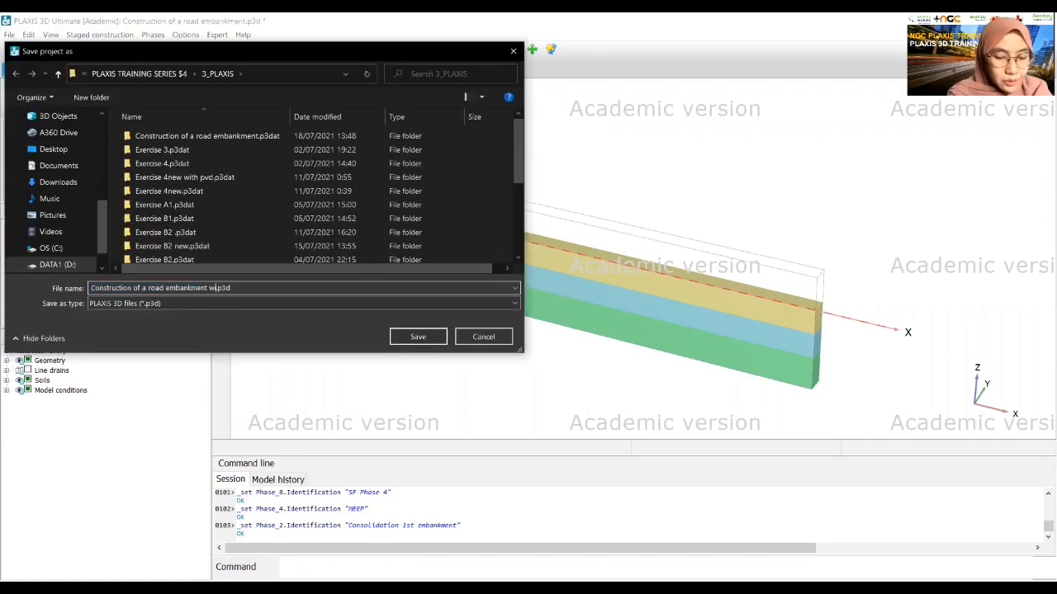
type("ith pvd")
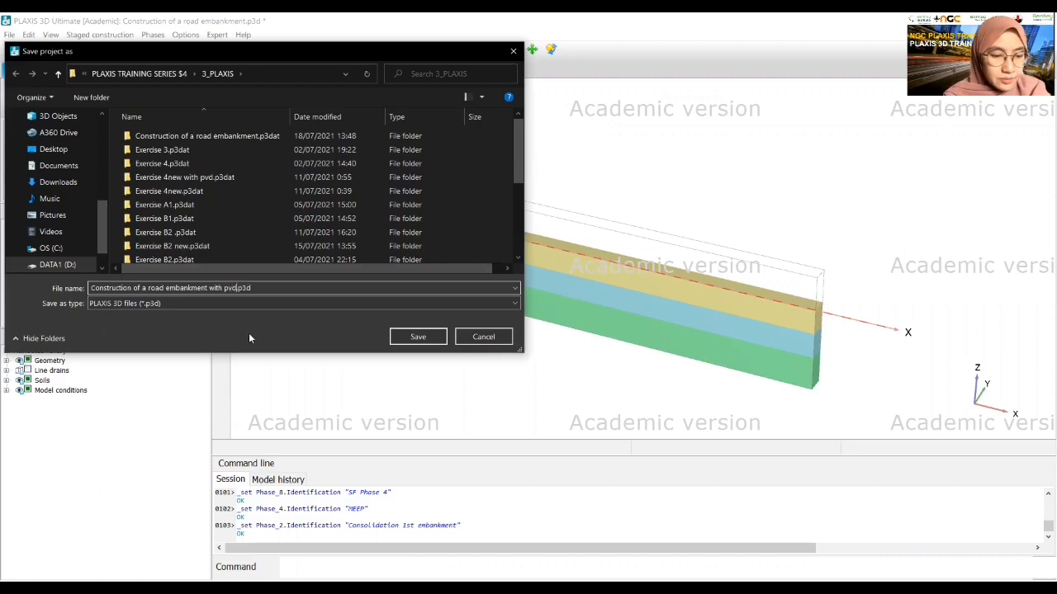
left_click(416, 338)
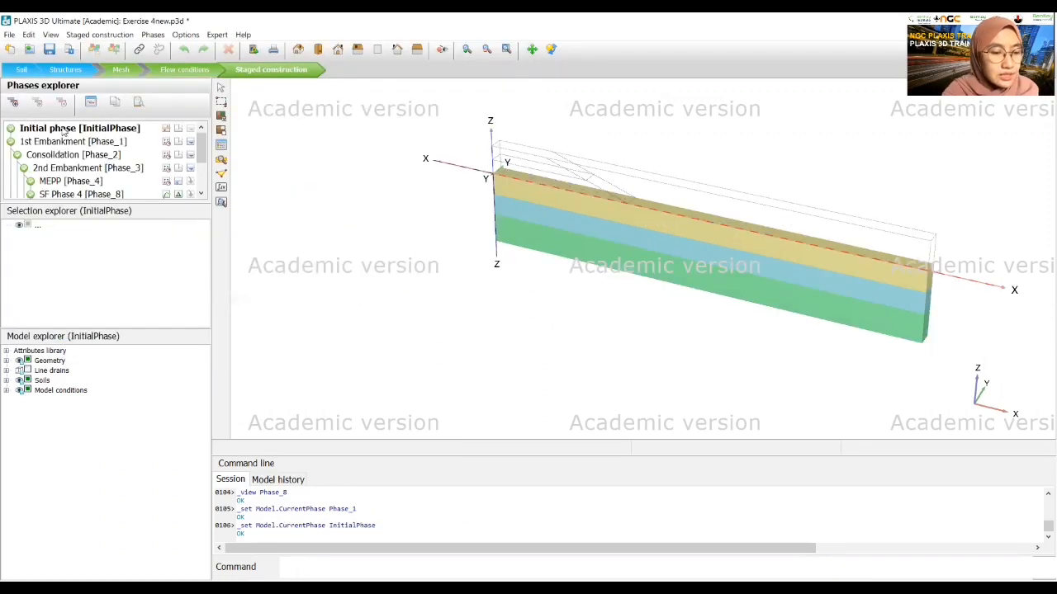
Step: Add a calculation phase after the initial phase and name it Install PVD
left_click(12, 102)
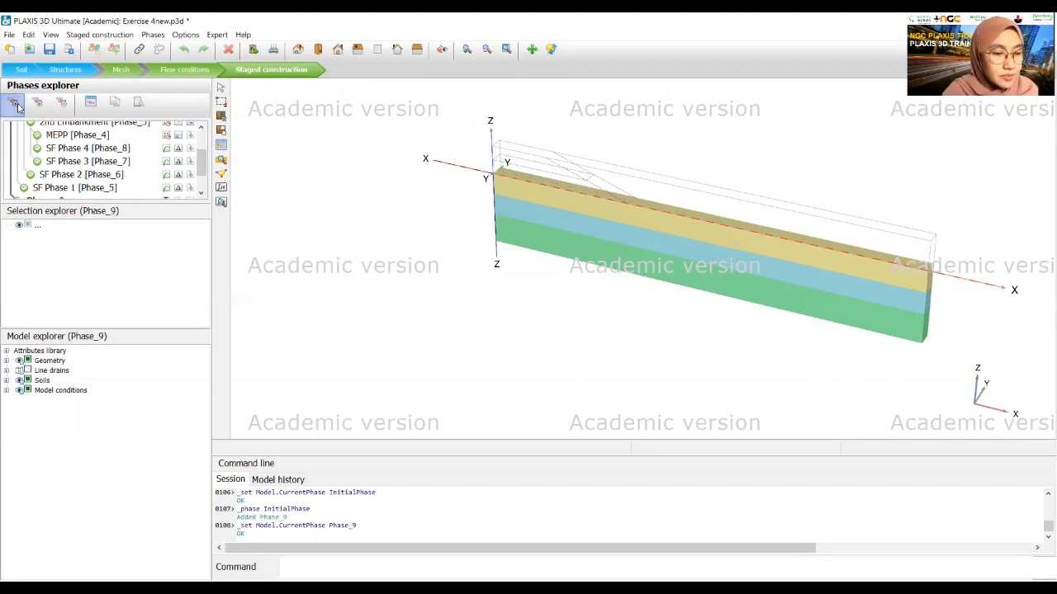
double_click(45, 170)
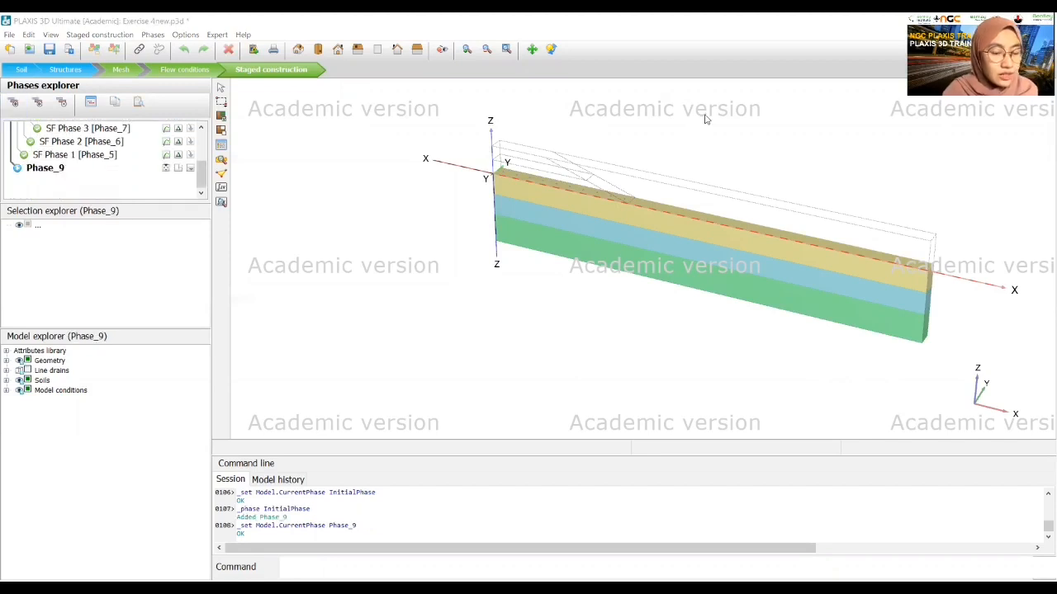
left_click(690, 120)
type("Install PVD")
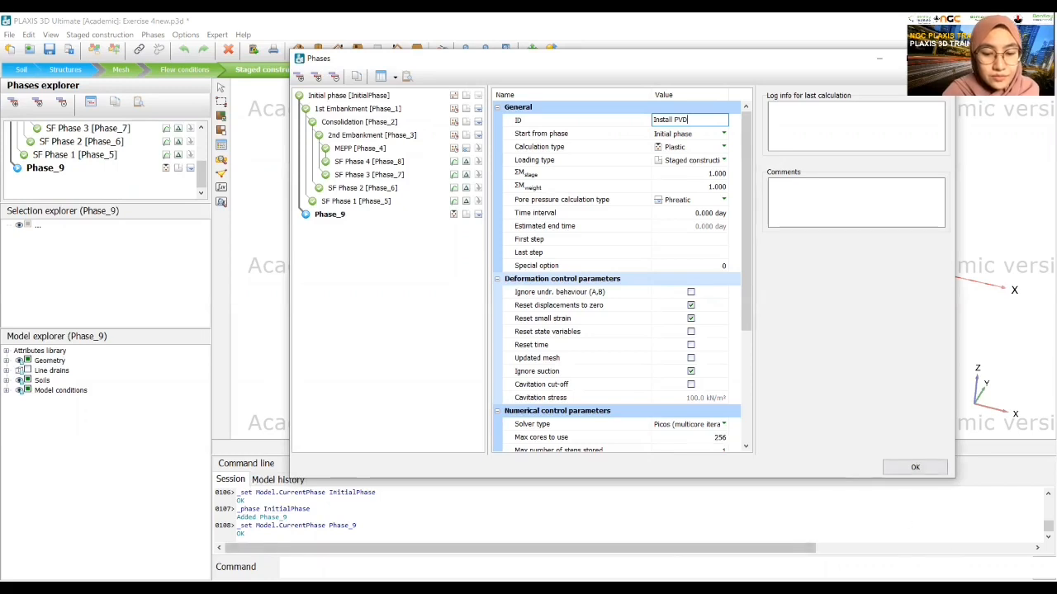
Step: Make the 1st Embankment phase start from Install PVD and set its time interval to 1 day
left_click(369, 110)
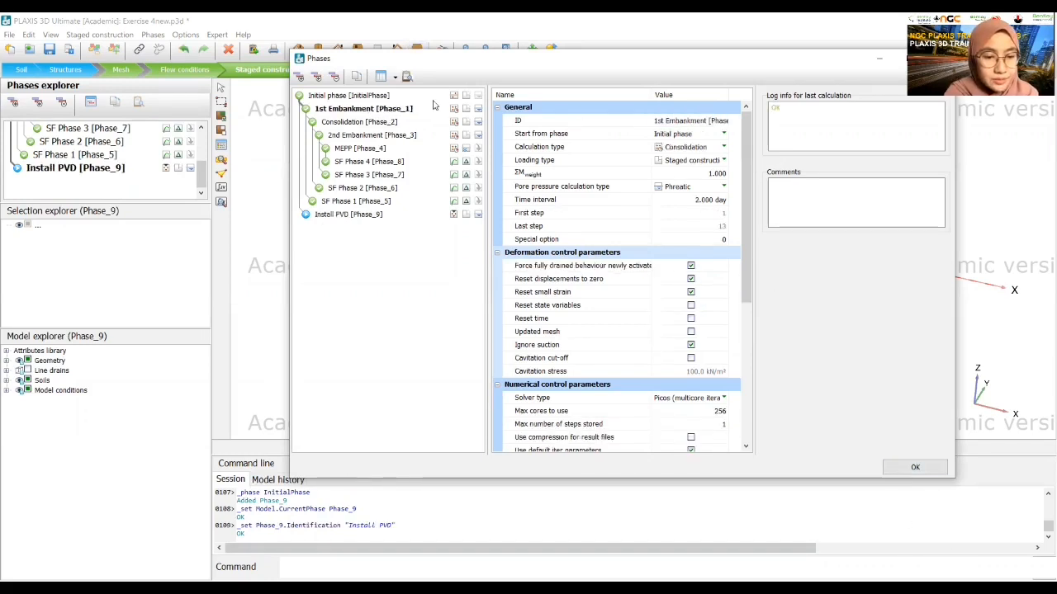
left_click(687, 134)
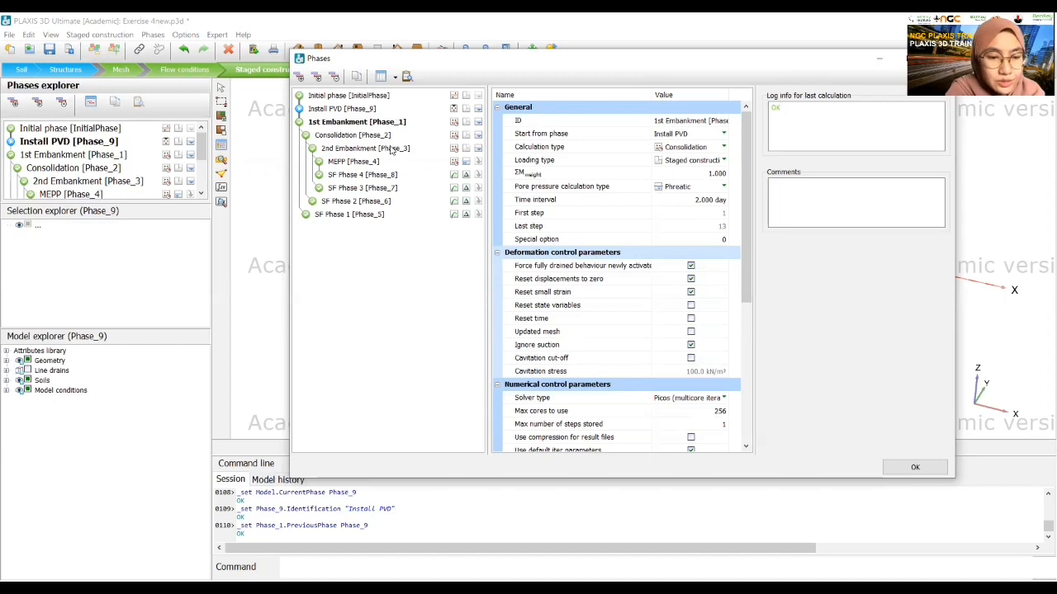
left_click(693, 200)
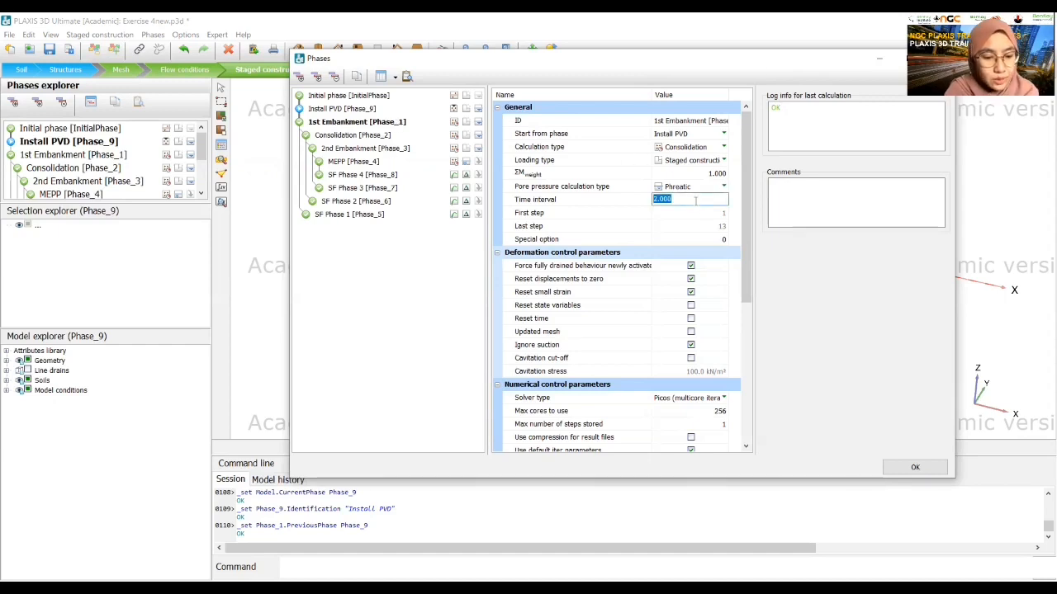
type("1")
Step: Set the Consolidation [Phase_2] time interval to 1 day, check the 2nd Embankment and MEPP phases, and accept the phase settings
left_click(345, 137)
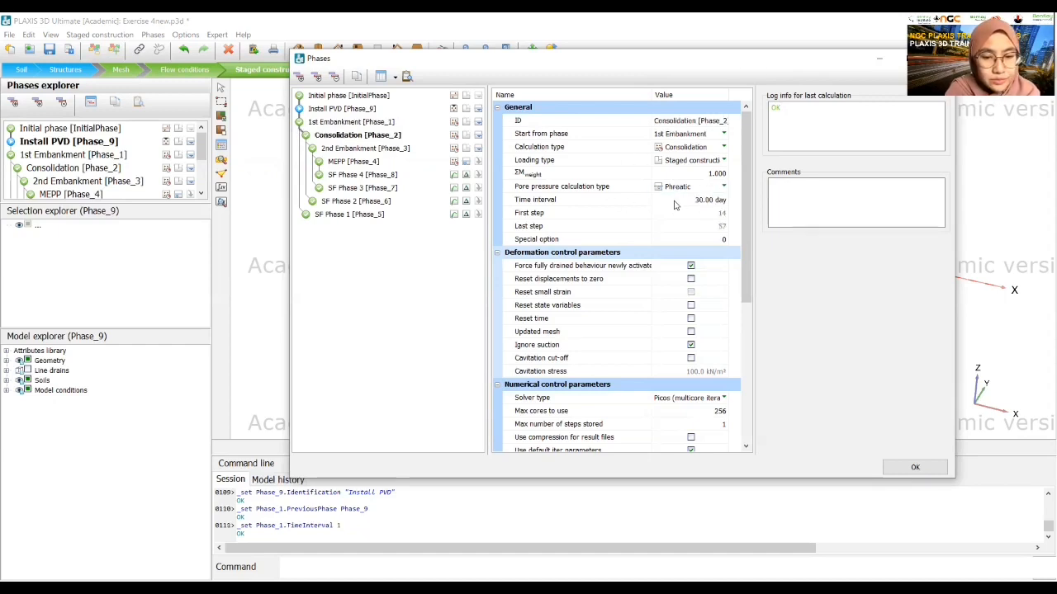
left_click(706, 201)
type("1")
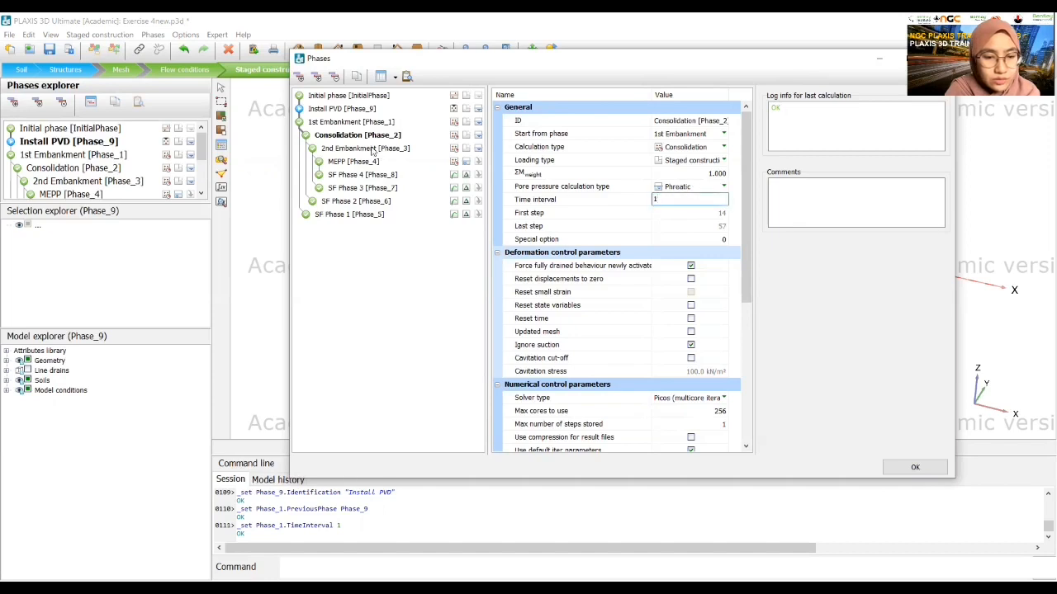
left_click(373, 149)
left_click(710, 200)
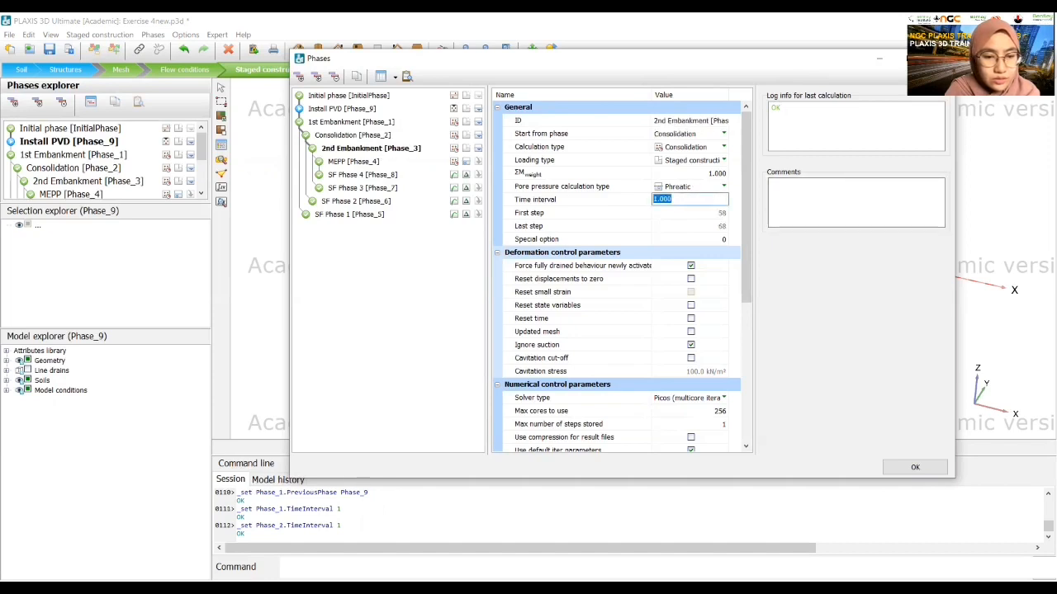
left_click(371, 164)
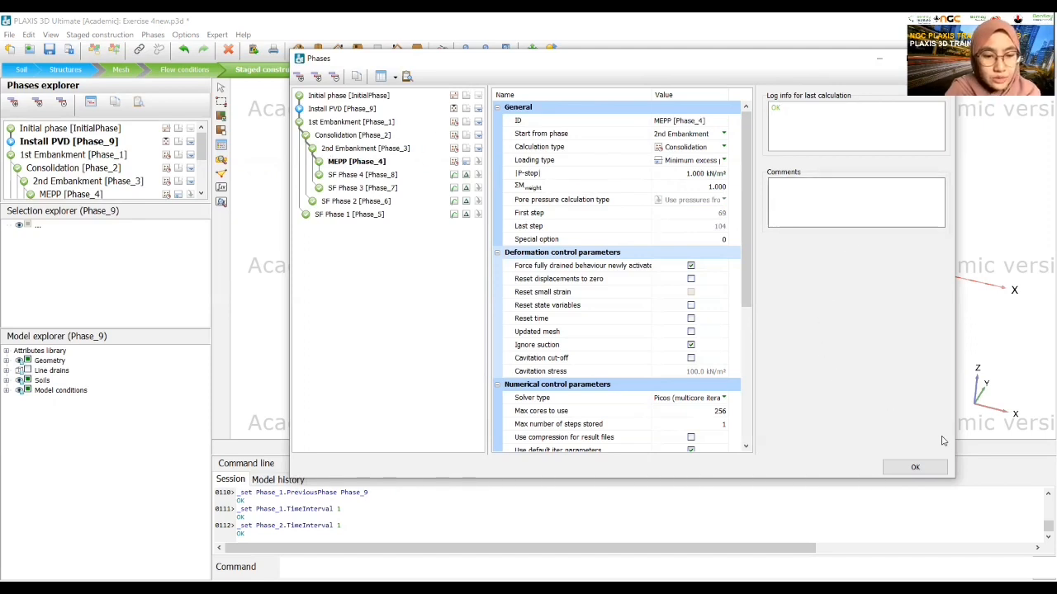
left_click(915, 468)
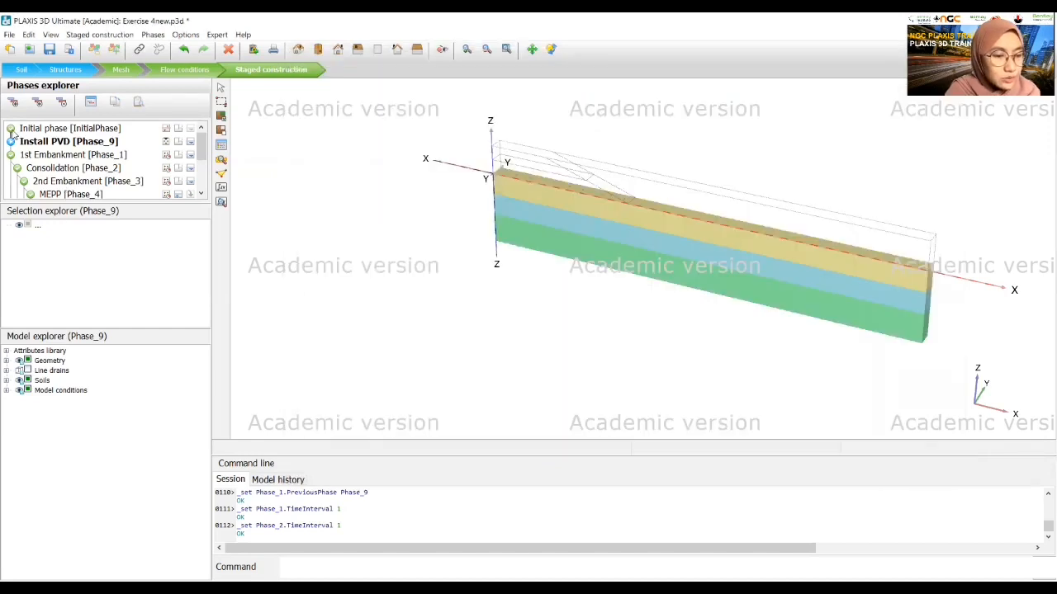
Step: Mark the phases for calculation and activate the line drains in the Install PVD phase
left_click(13, 132)
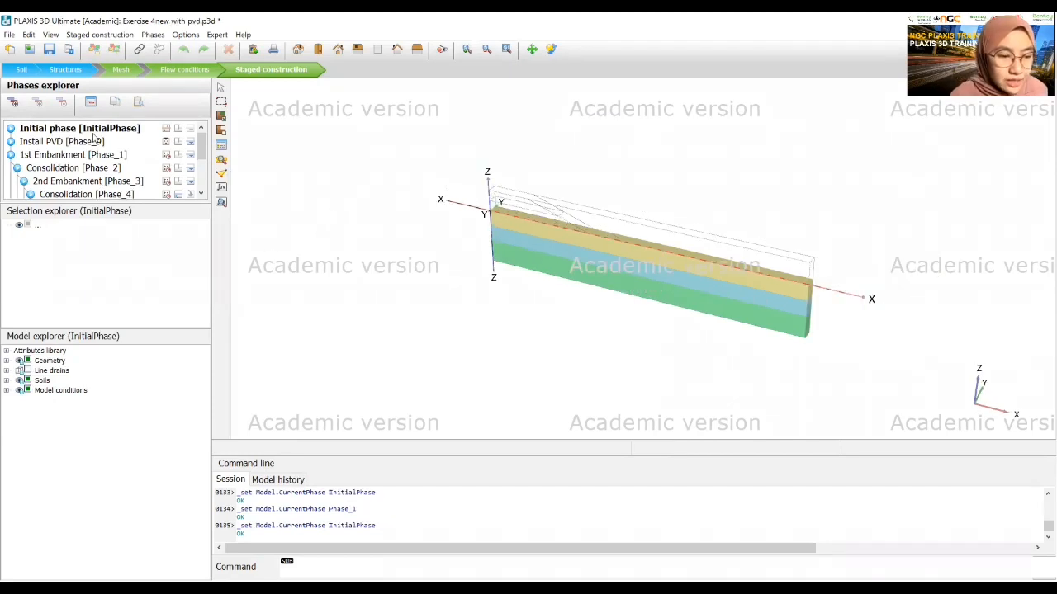
left_click(78, 141)
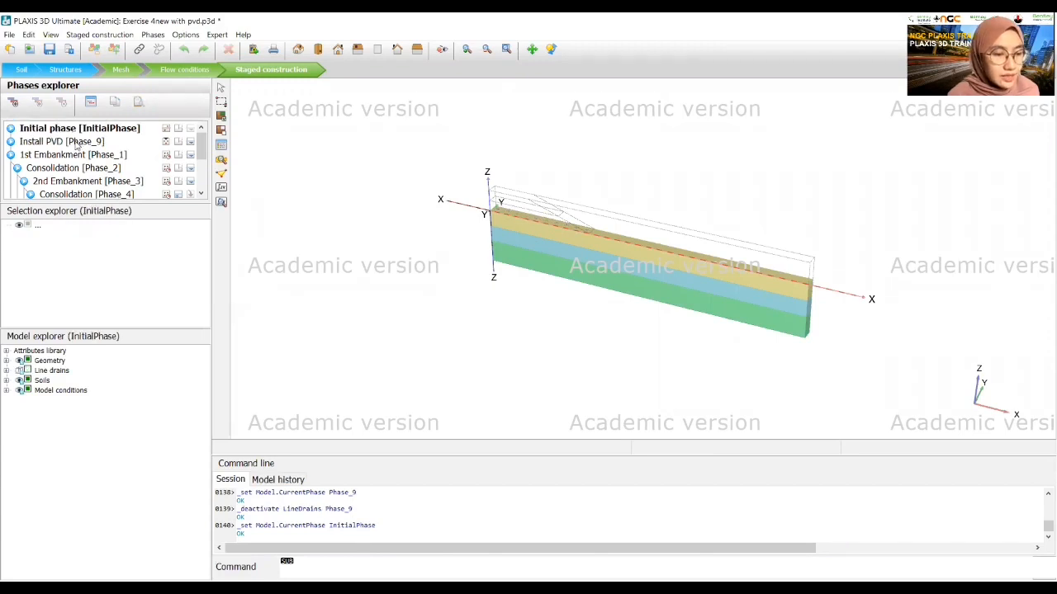
left_click(76, 143)
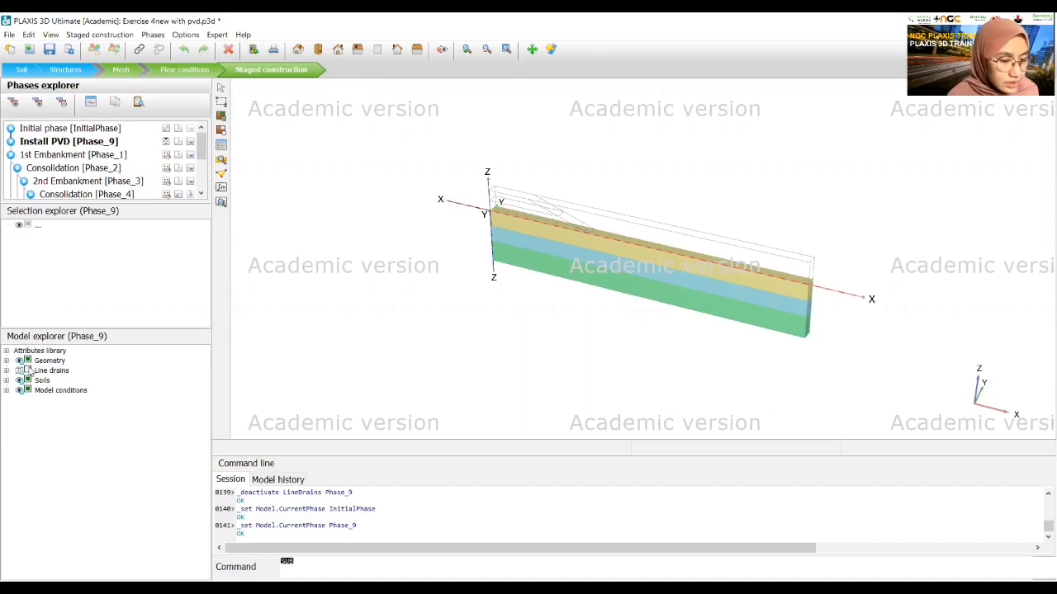
left_click(27, 370)
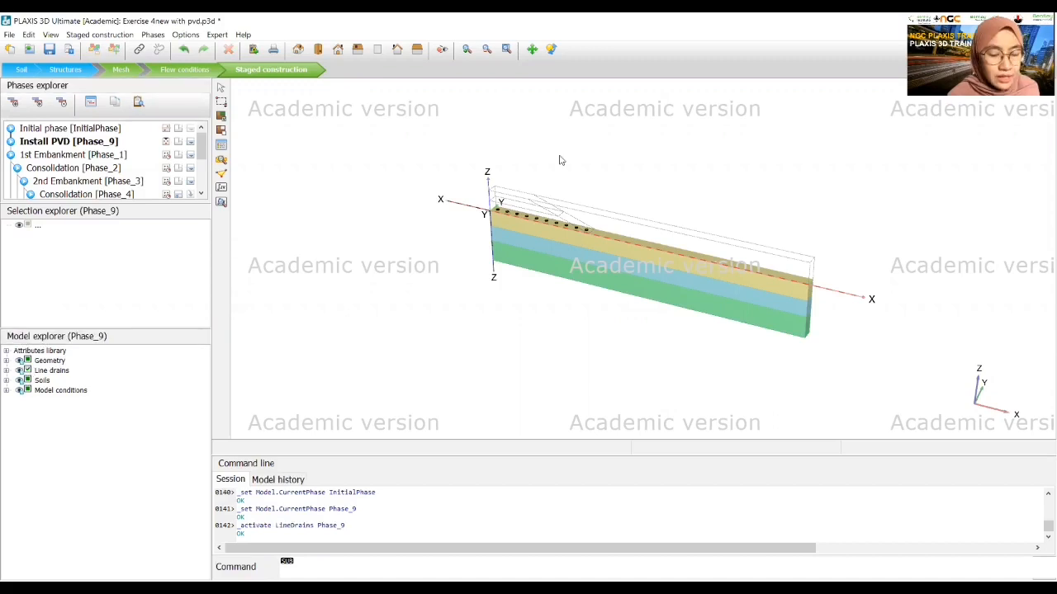
Step: Hide the upper peat layer to expose the drains and toggle the line drains off and on, leaving them active in Install PVD
scroll(565, 185, "up", 3)
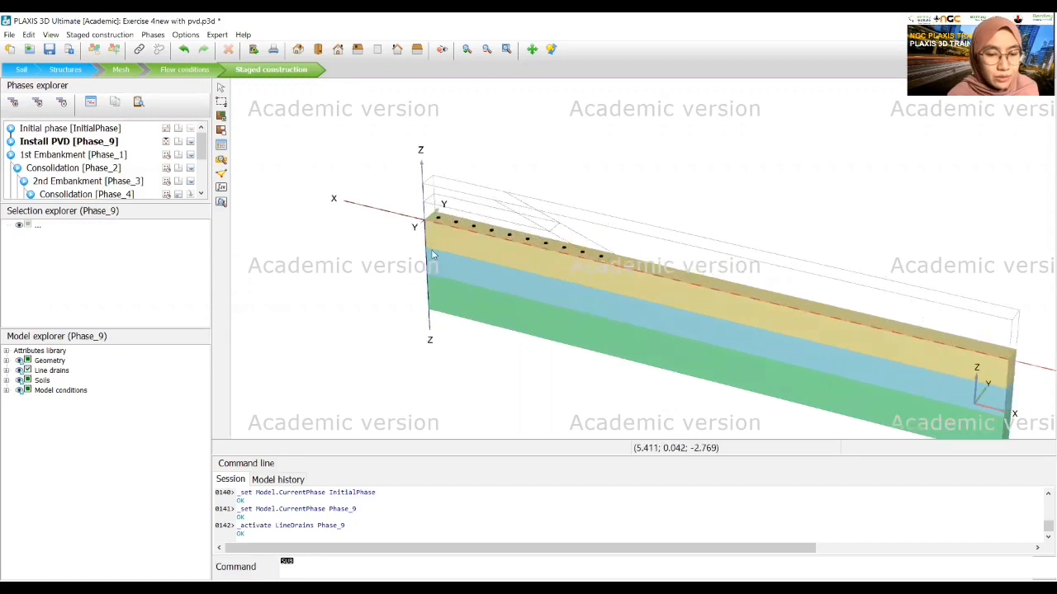
left_click(476, 254)
right_click(476, 254)
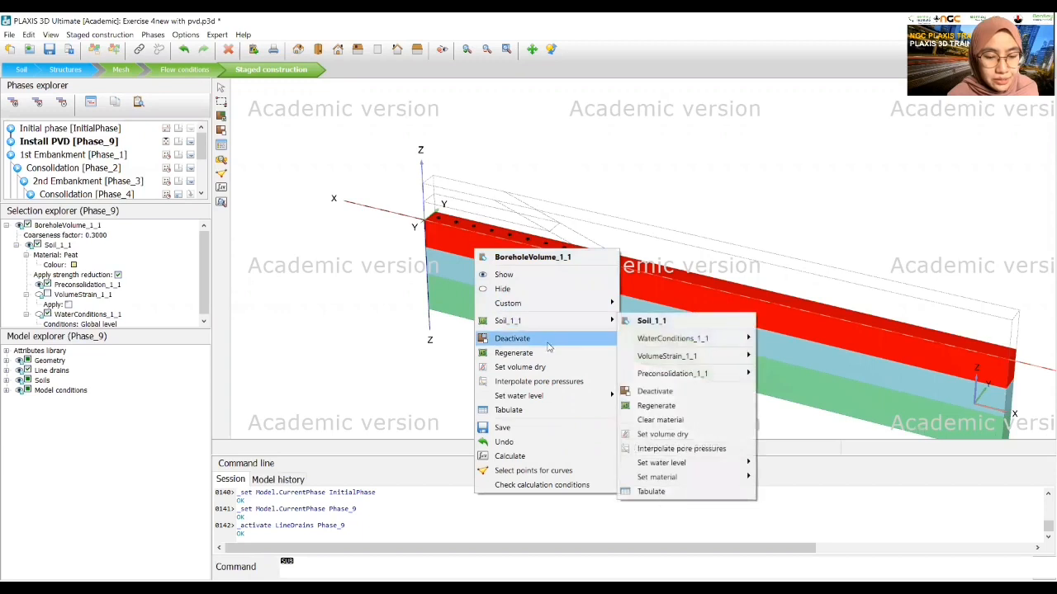
left_click(555, 289)
left_click(27, 371)
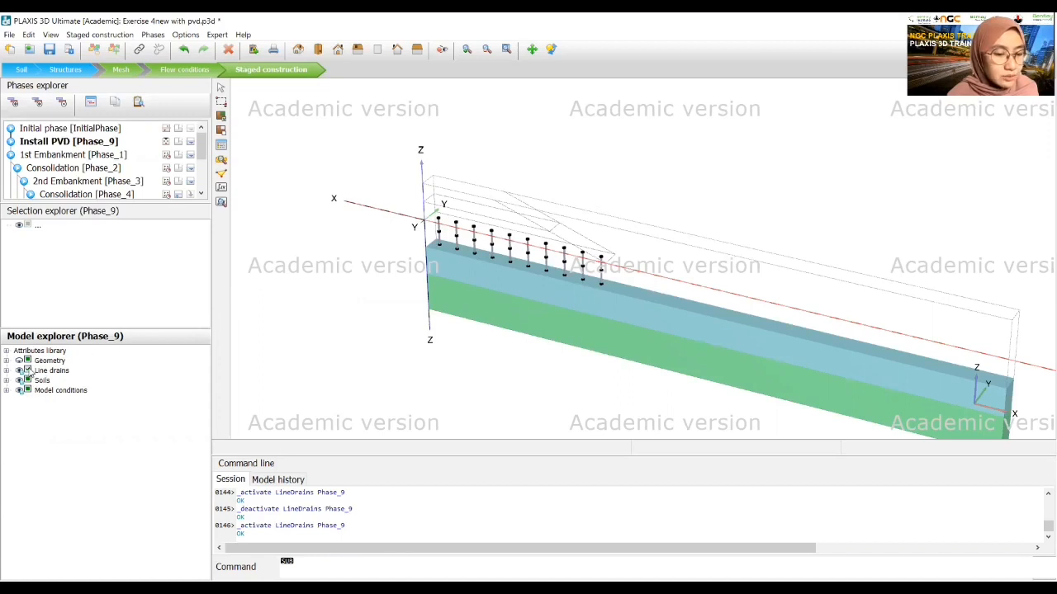
left_click(27, 371)
left_click(27, 371)
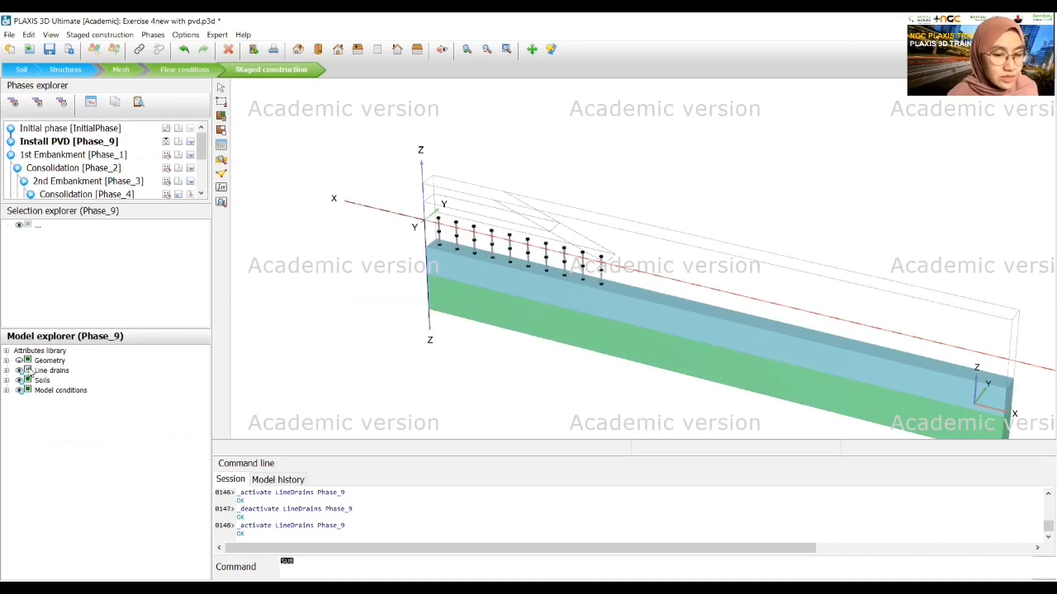
Step: Examine the line drains' activation in each embankment, consolidation and SF phase
left_click(66, 156)
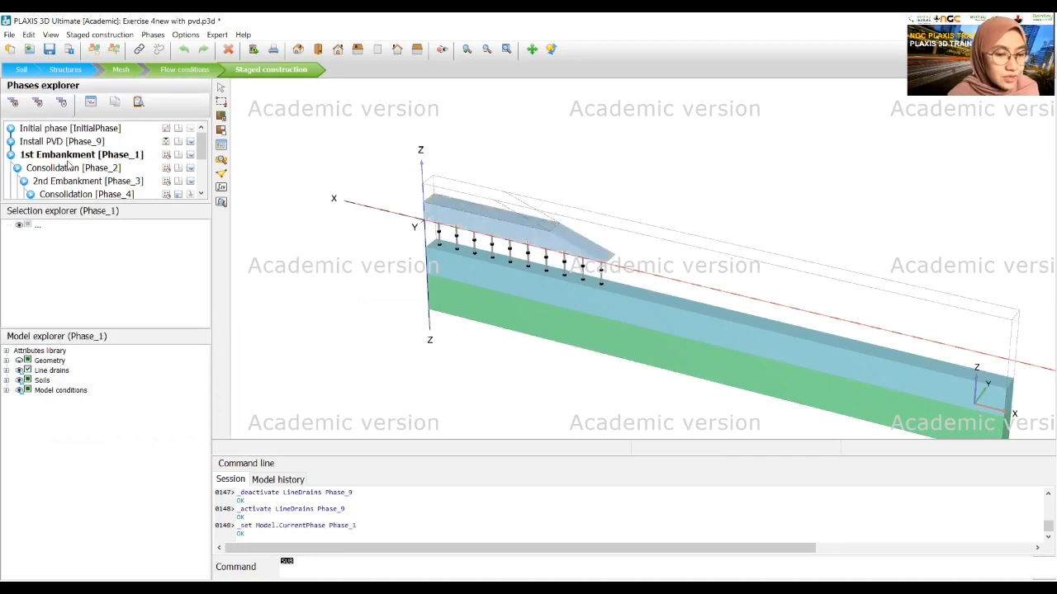
left_click(74, 169)
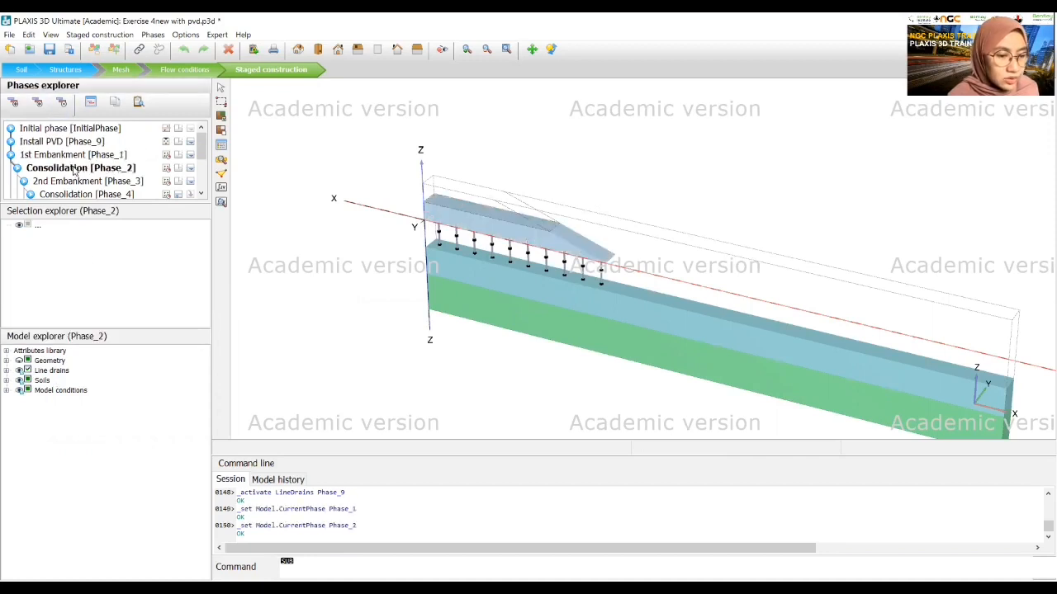
left_click(74, 183)
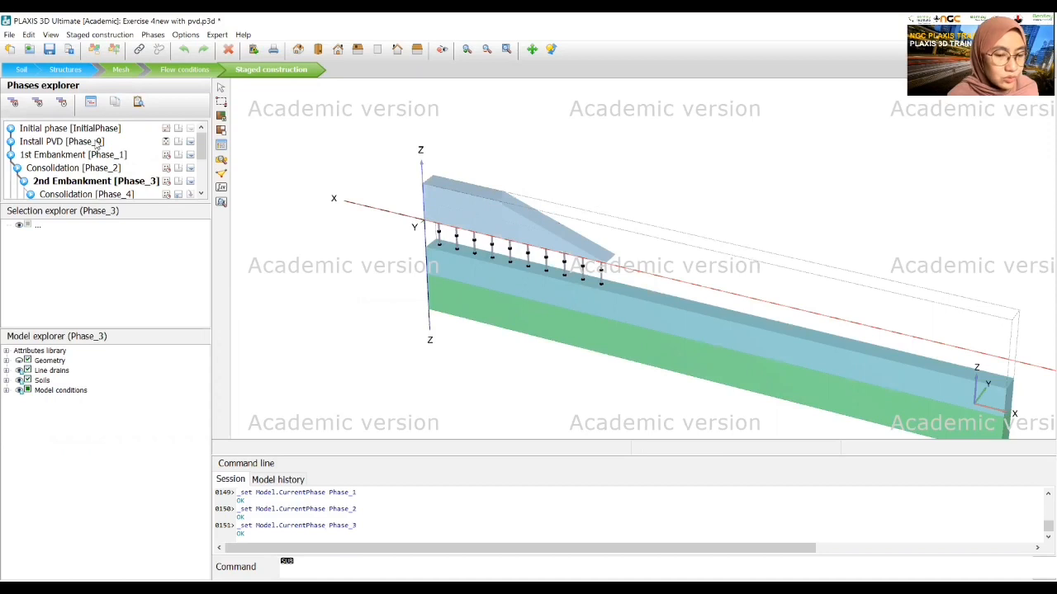
scroll(91, 153, "down", 1)
left_click(86, 155)
scroll(85, 157, "down", 1)
scroll(81, 170, "up", 3)
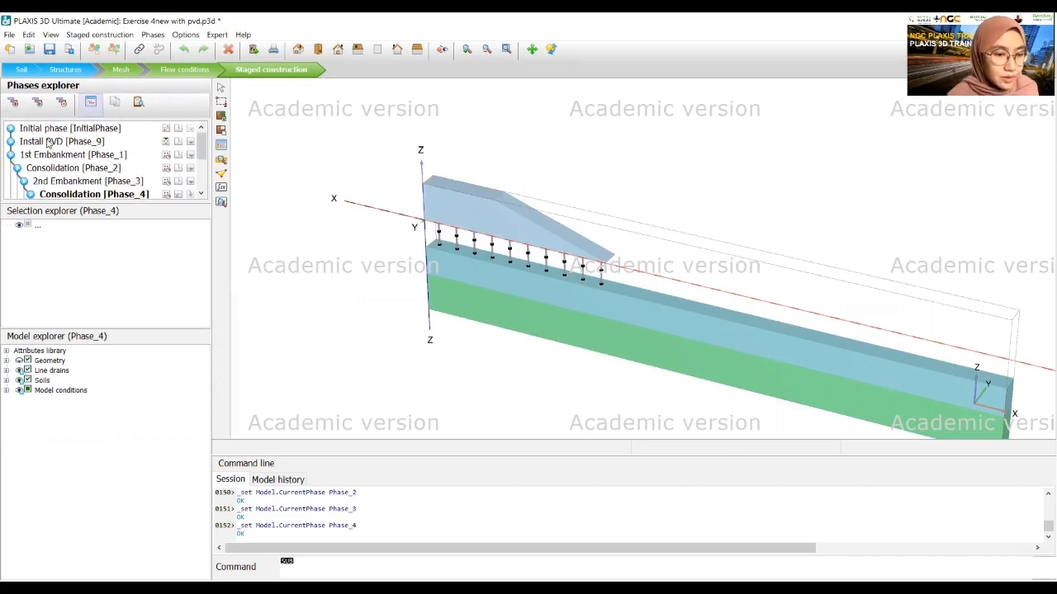
key("Down")
key("Down")
key("Down")
key("Down")
scroll(123, 168, "up", 3)
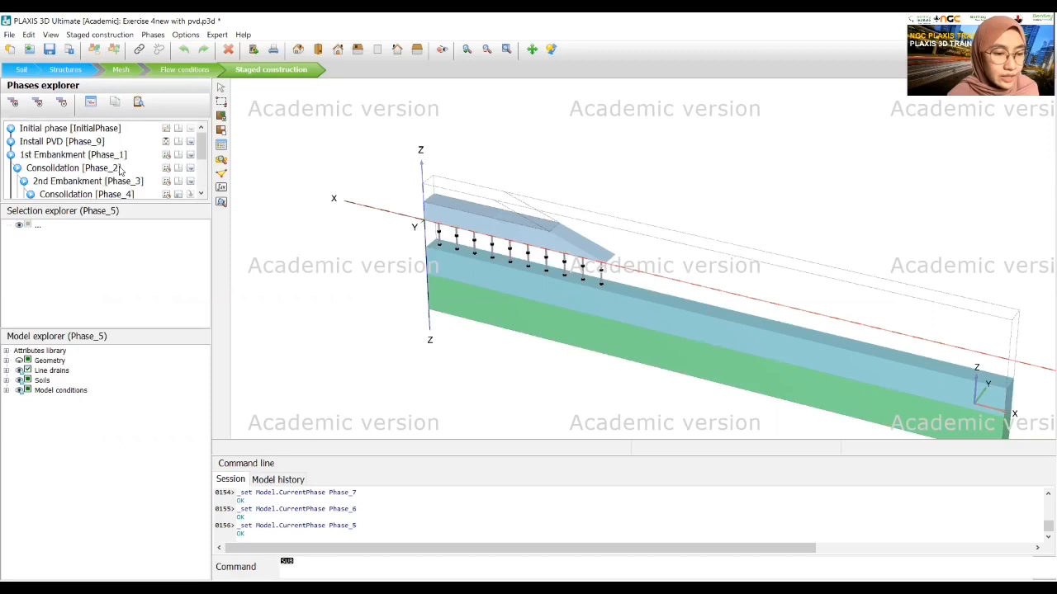
Step: View the SF Phase 1 calculation results and start a new chart in the Curves manager
left_click(221, 189)
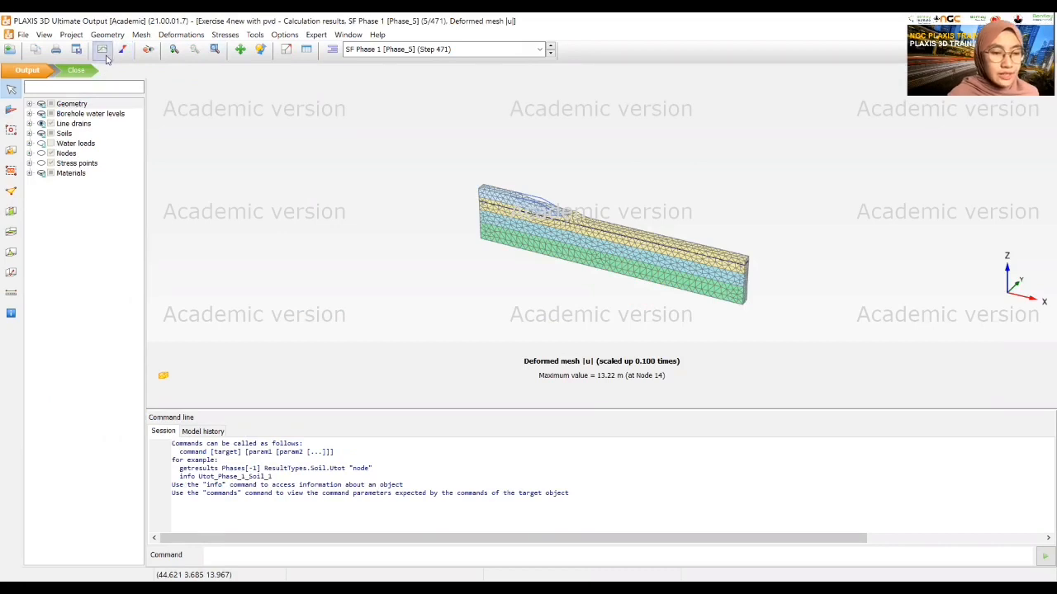
left_click(103, 51)
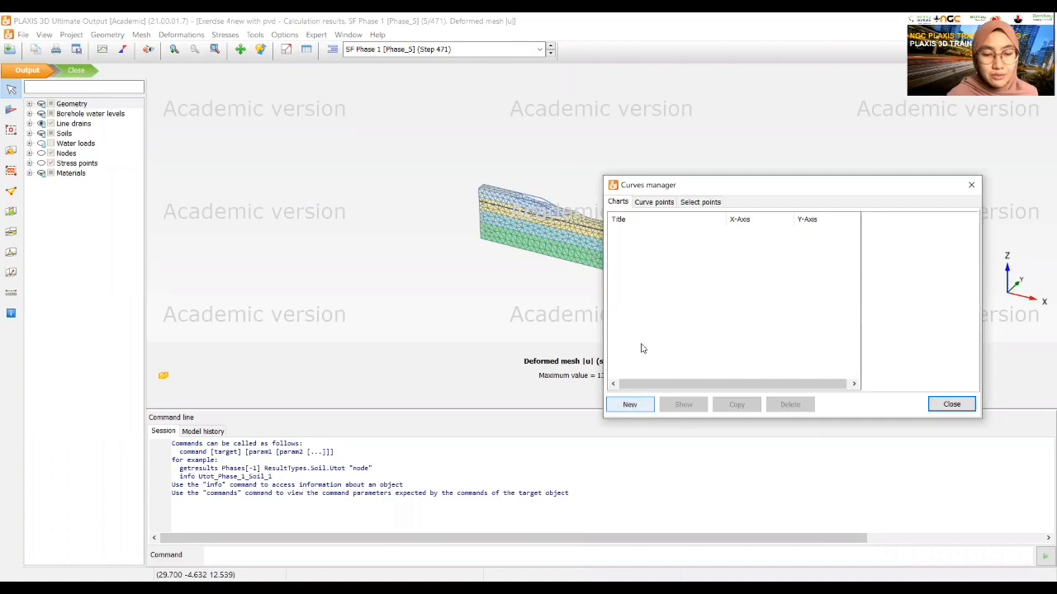
left_click(631, 405)
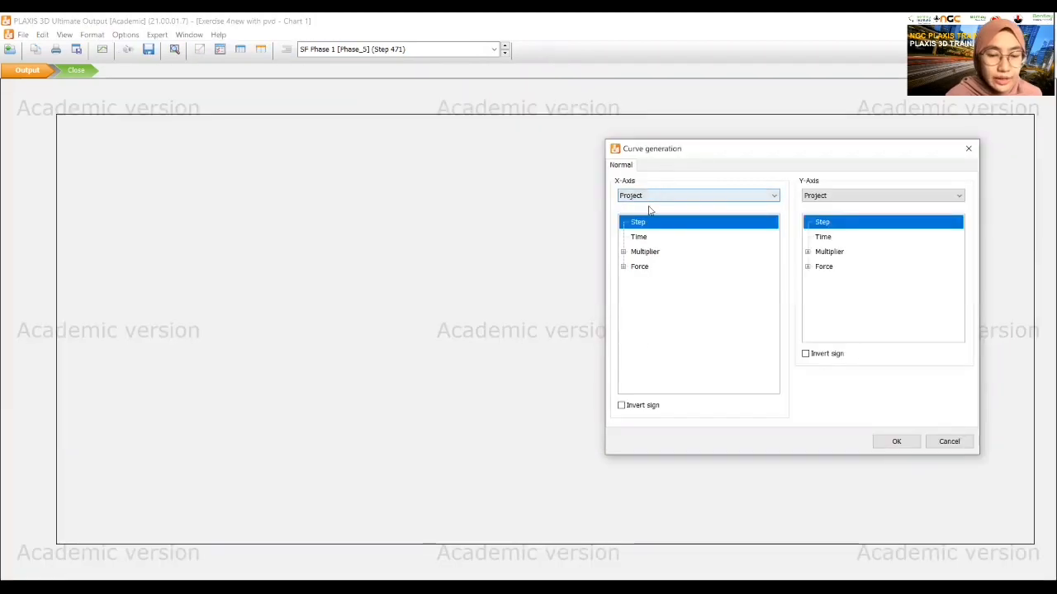
Step: Plot time on the X-axis against sign-inverted excess pore pressure p_excess at Node 240 on the Y-axis
left_click(640, 237)
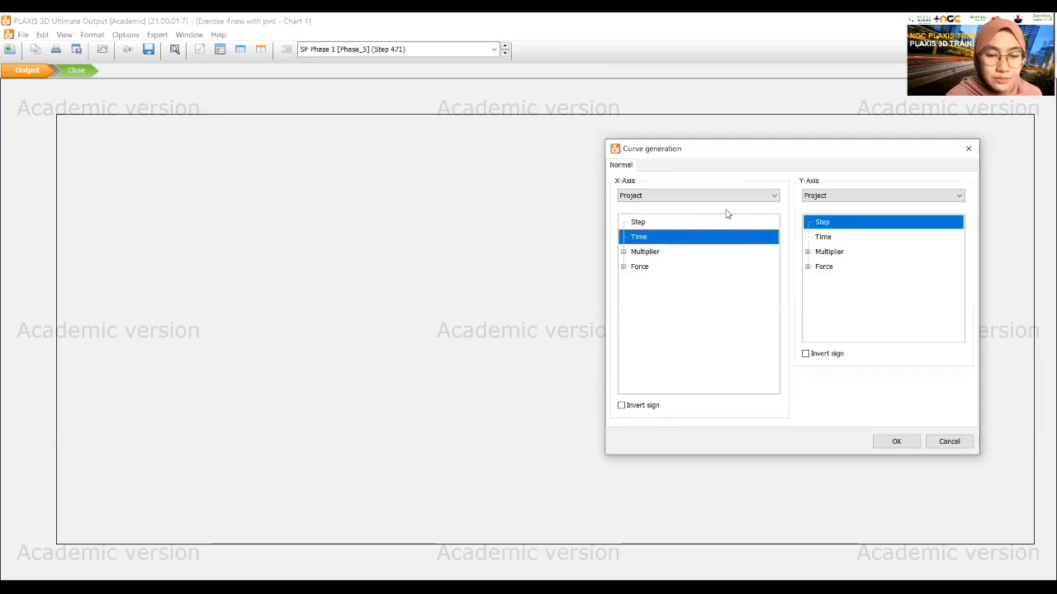
left_click(835, 196)
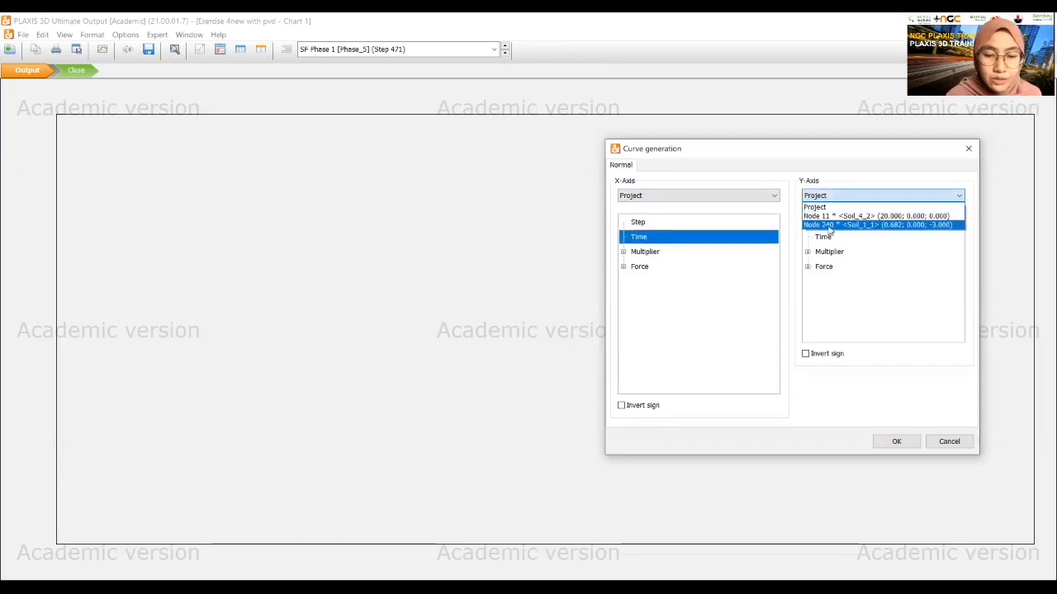
left_click(829, 226)
left_click(808, 237)
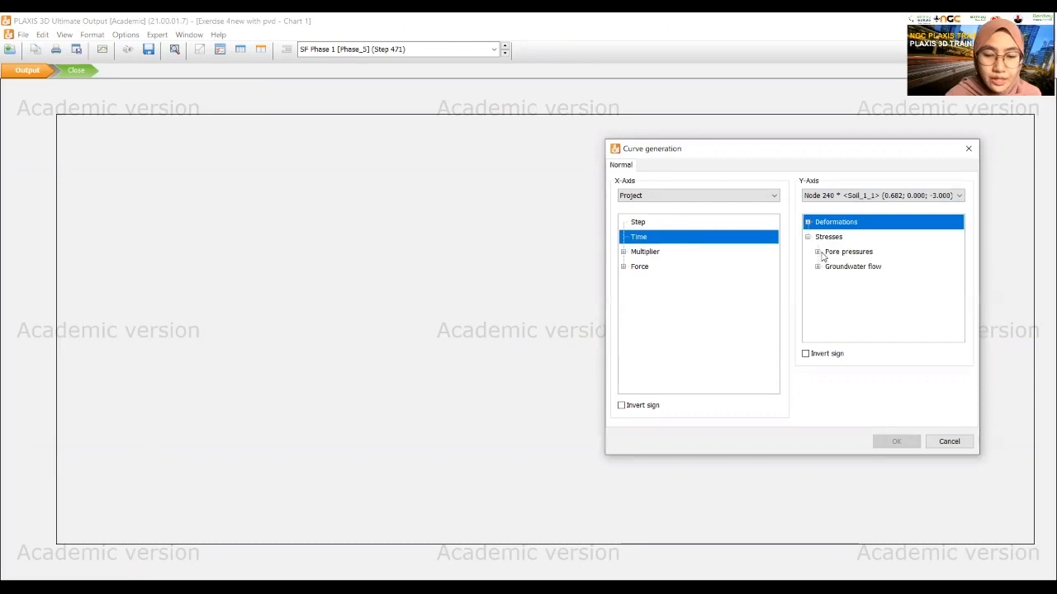
left_click(818, 251)
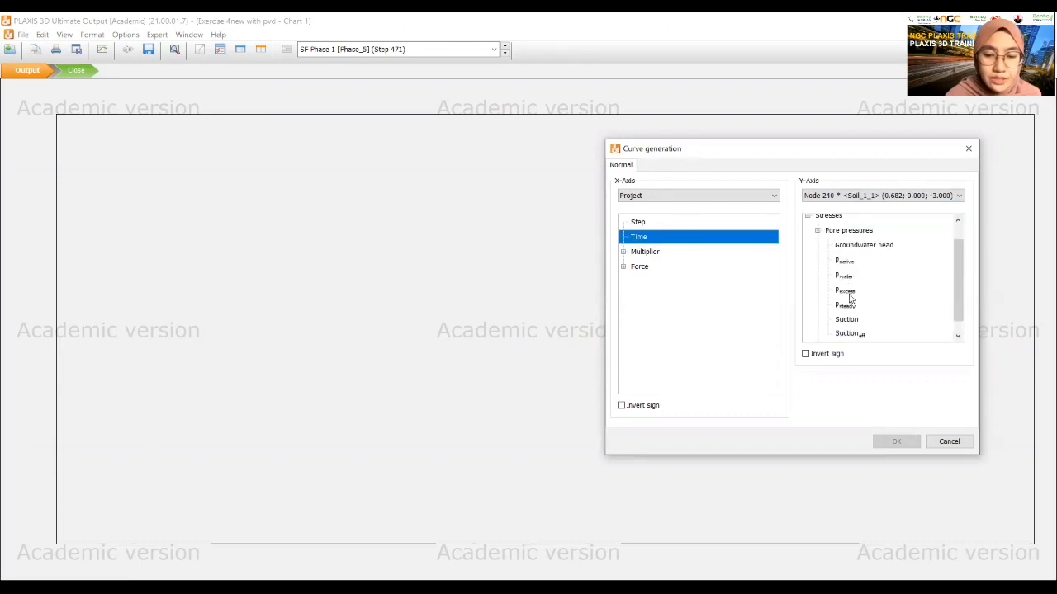
left_click(848, 292)
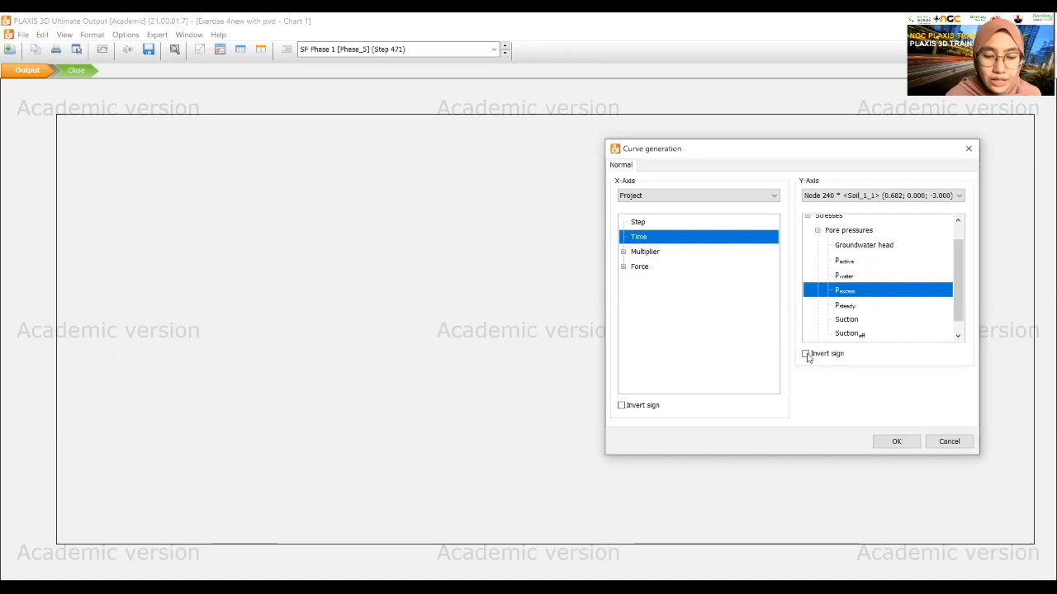
left_click(807, 355)
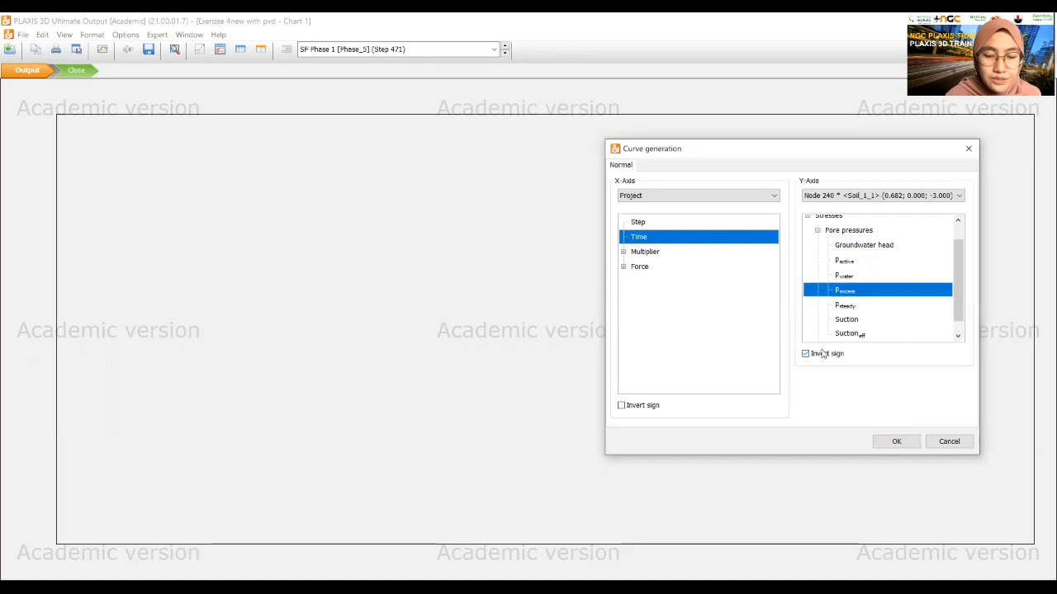
left_click(898, 442)
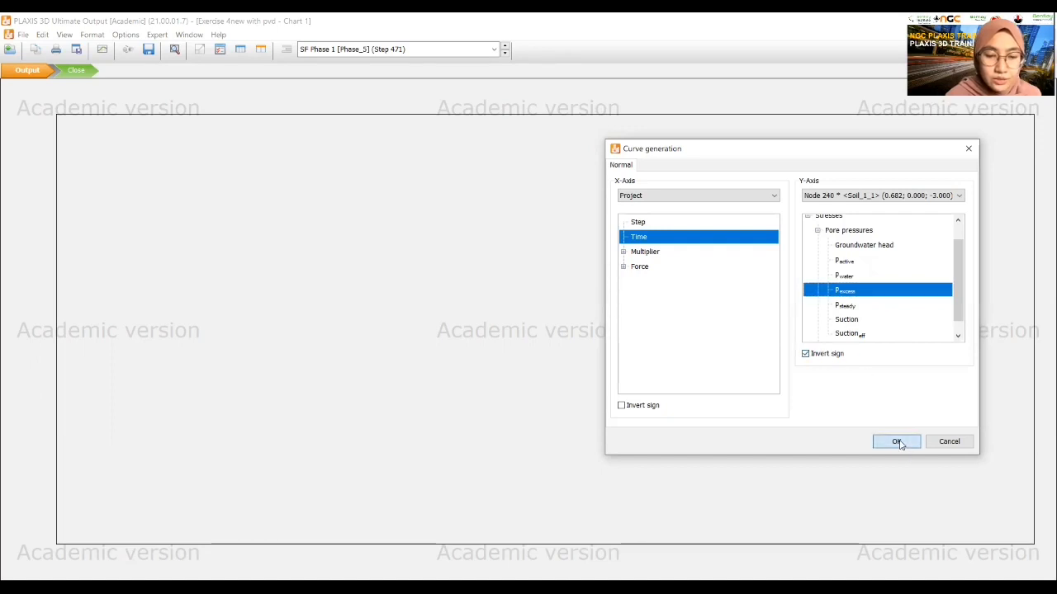
Step: Limit the Node 240 curve to the 1st Embankment, Consolidation 1st embankment, 2nd Embankment and MEPP phases
left_click(219, 52)
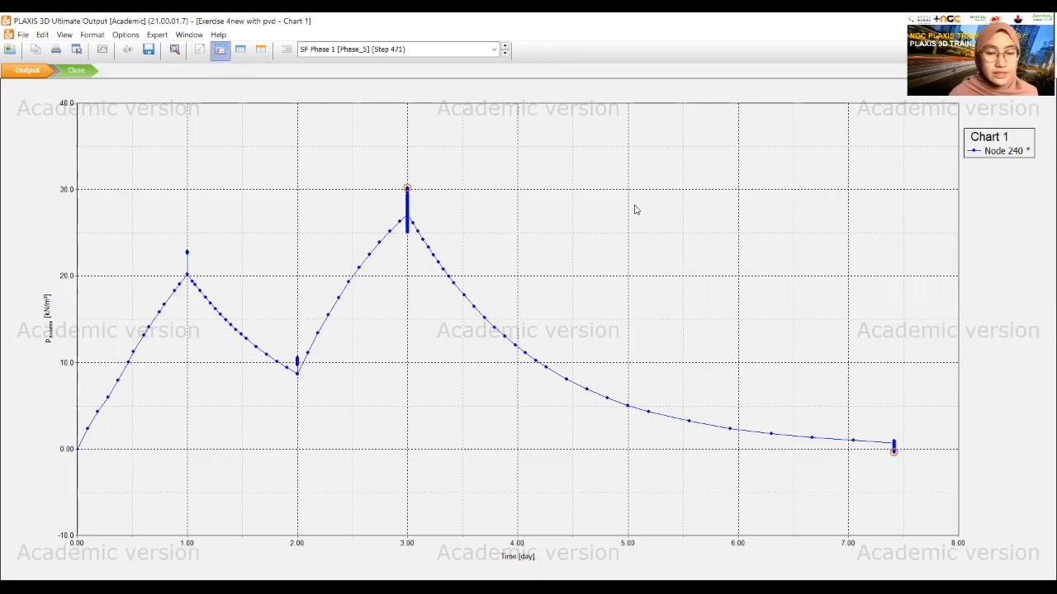
left_click(591, 125)
left_click(807, 185)
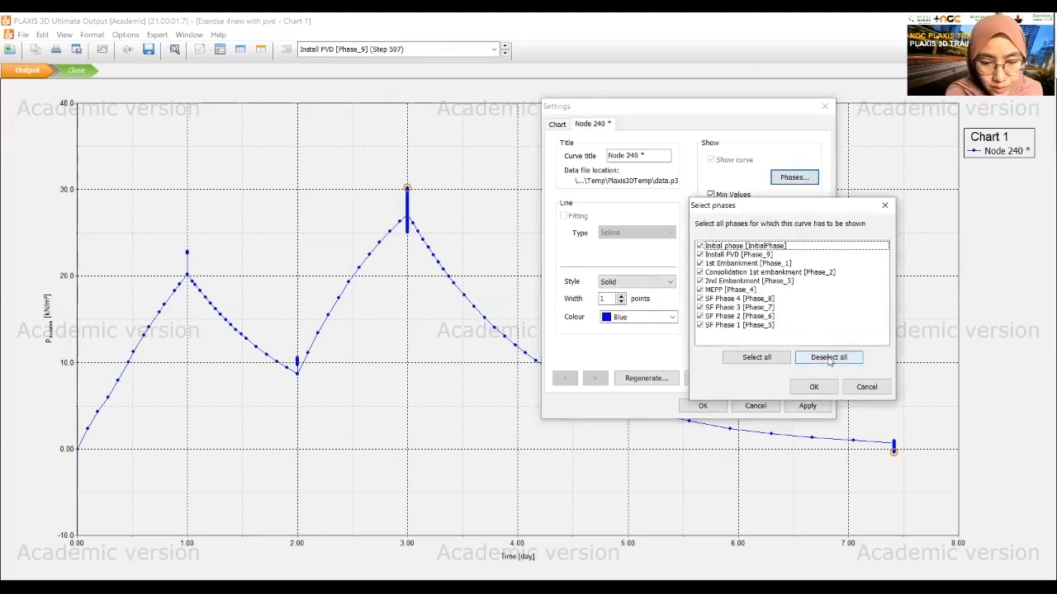
left_click(829, 359)
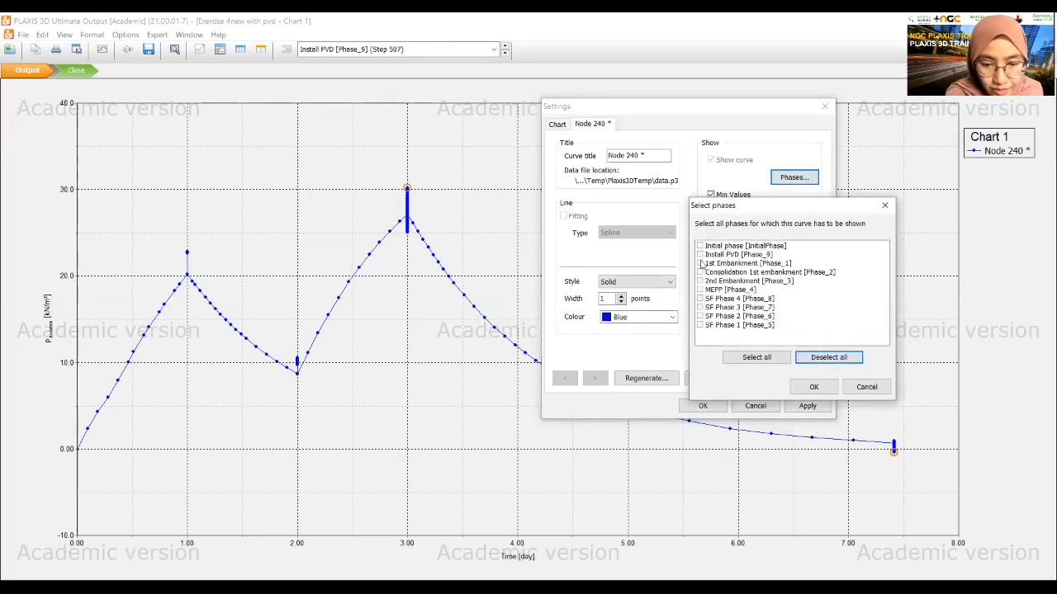
left_click(700, 264)
left_click(700, 272)
left_click(700, 281)
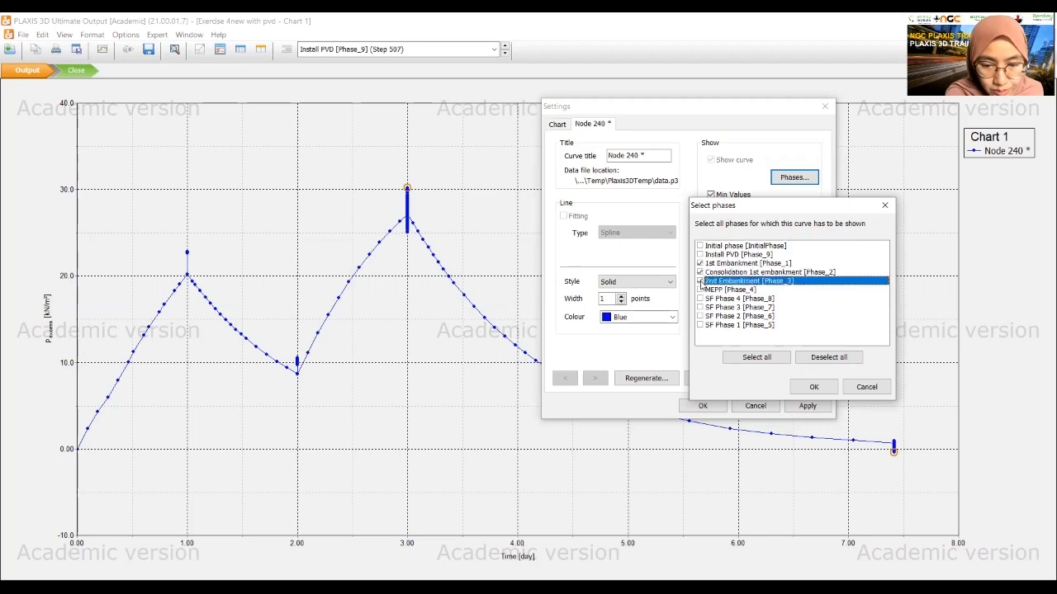
left_click(700, 290)
left_click(813, 388)
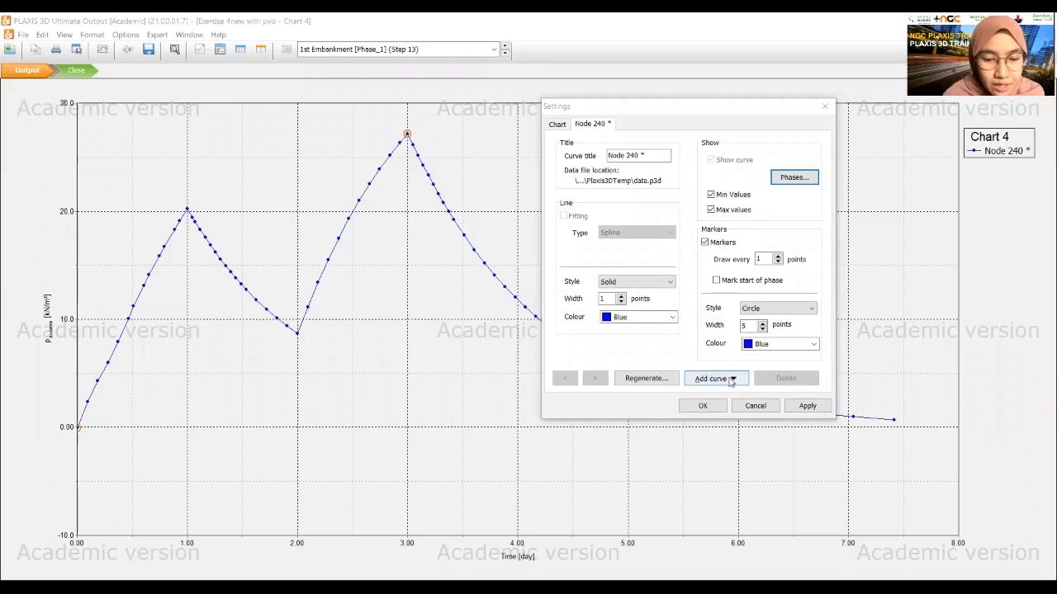
Step: Start adding a curve from another project (all), using the file Construction of a road embankment.p3d
left_click(731, 380)
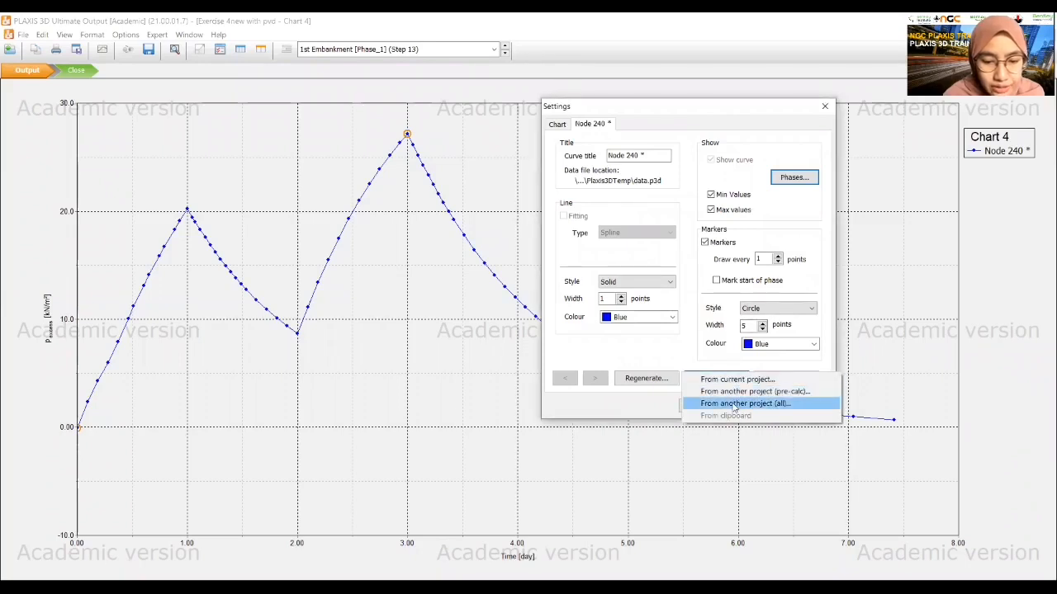
left_click(745, 404)
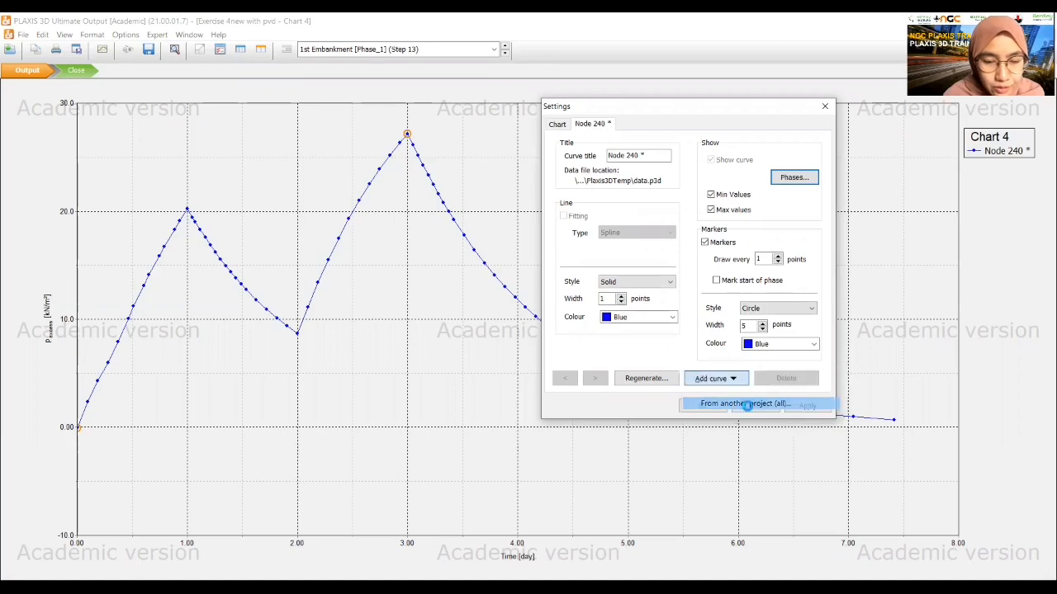
left_click(459, 337)
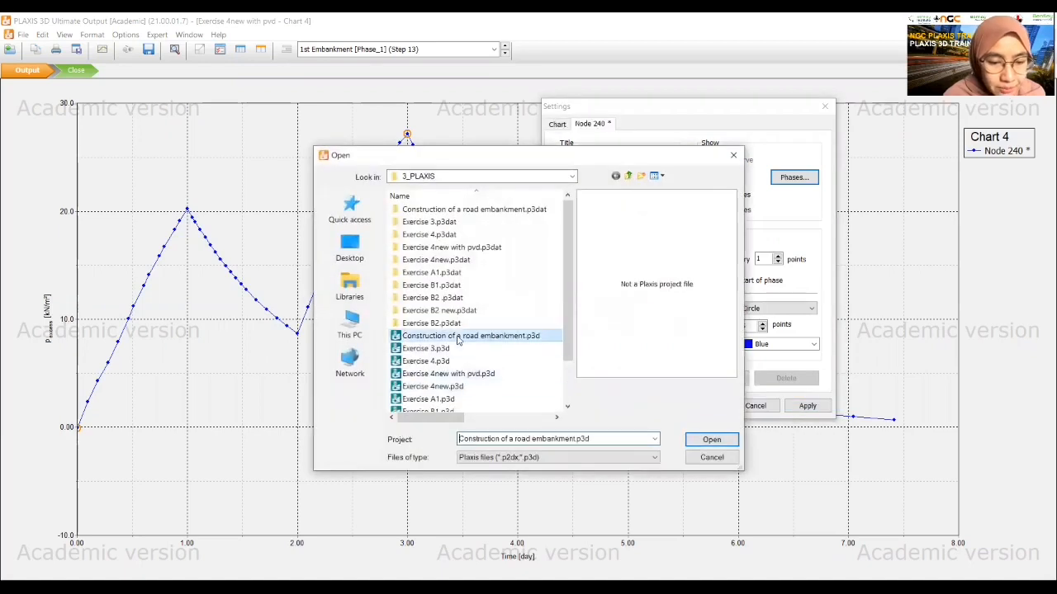
left_click(700, 439)
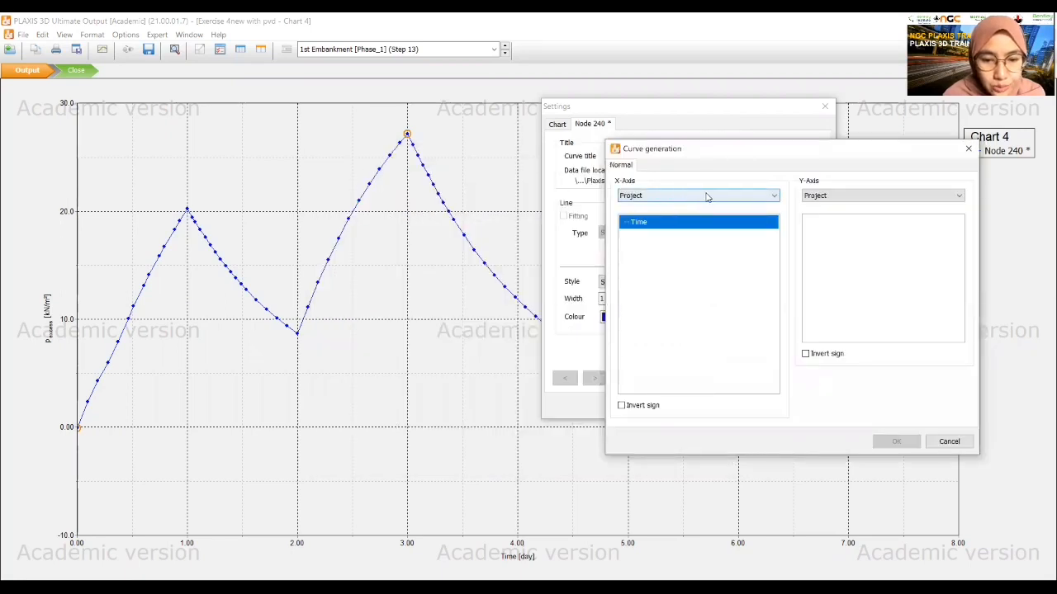
Step: Generate the added curve as time against sign-inverted p_excess at Node 240
left_click(822, 195)
left_click(842, 226)
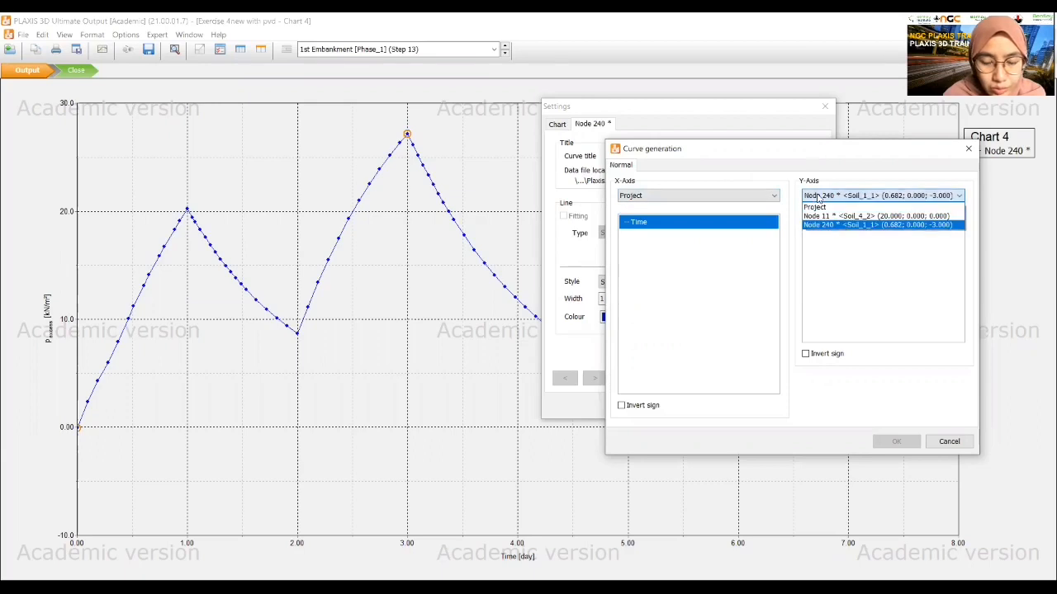
left_click(821, 224)
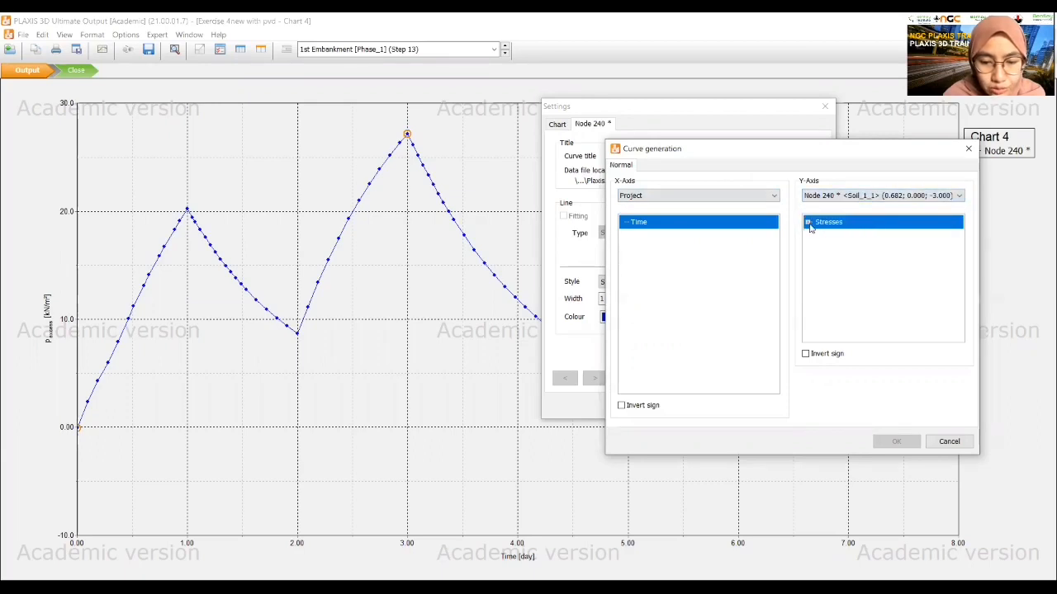
left_click(808, 222)
left_click(818, 237)
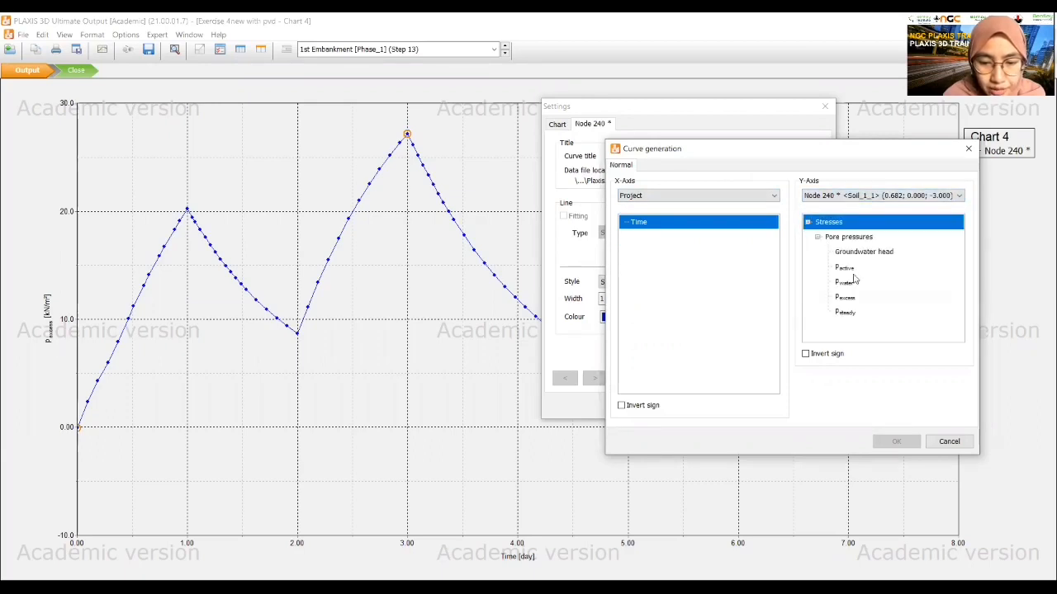
left_click(847, 299)
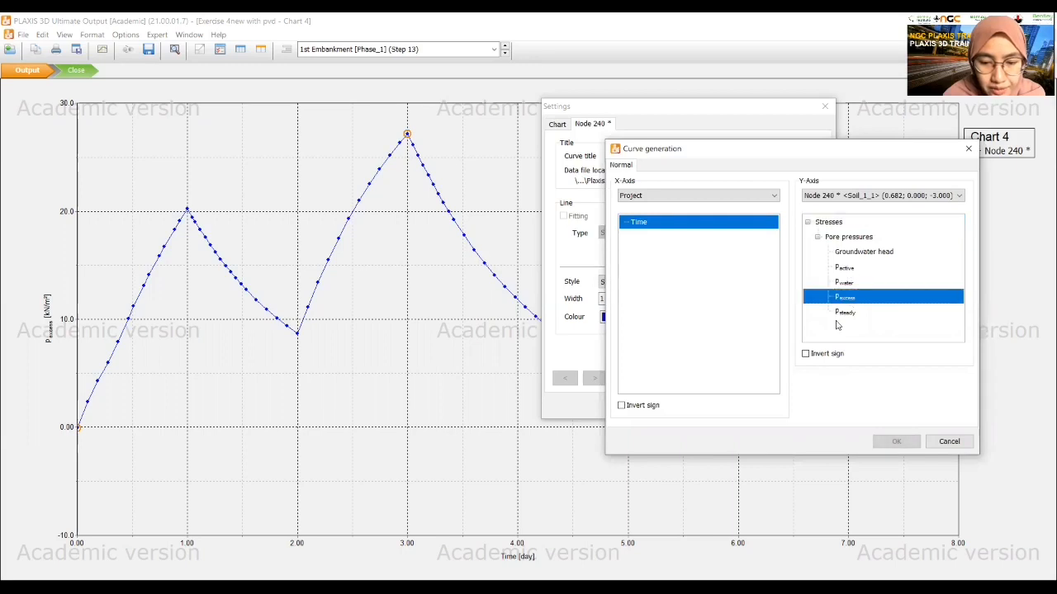
left_click(806, 354)
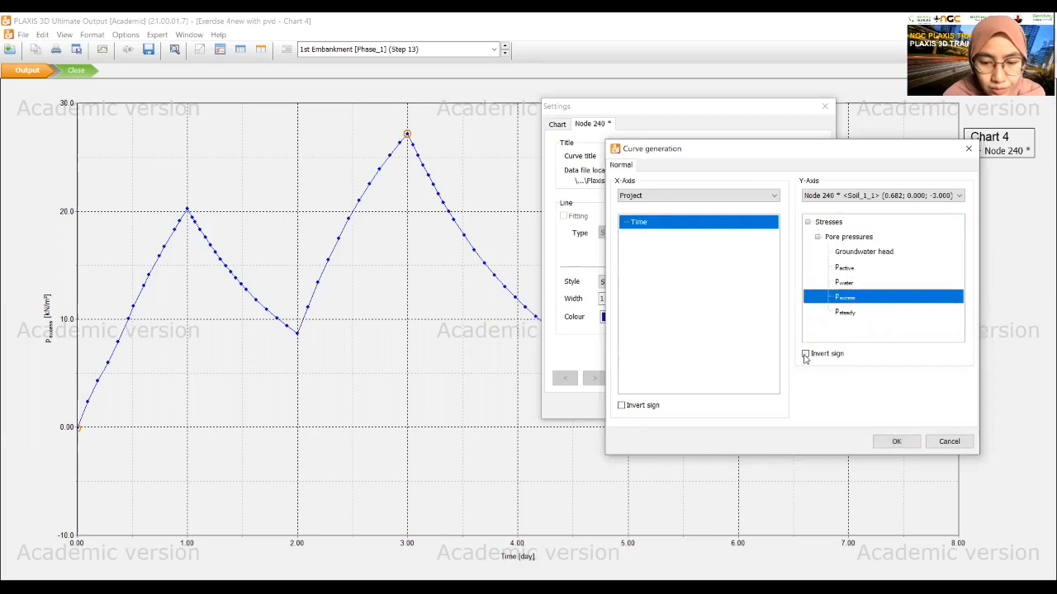
left_click(897, 442)
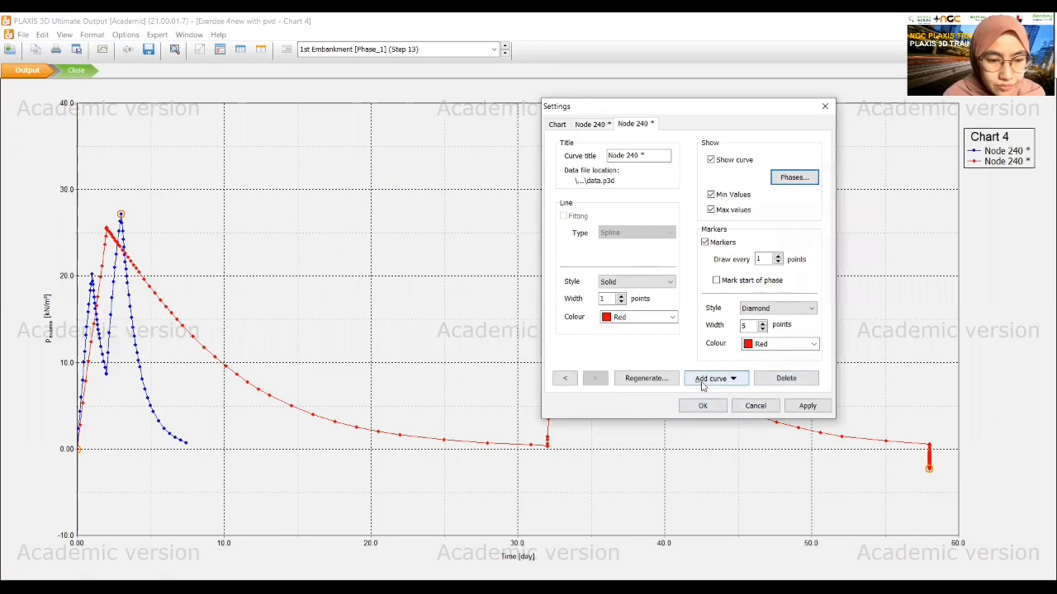
Step: Limit the second Node 240 curve to the 1st and 2nd Embankment phases and both Consolidation phases
left_click(787, 178)
left_click(829, 357)
left_click(701, 254)
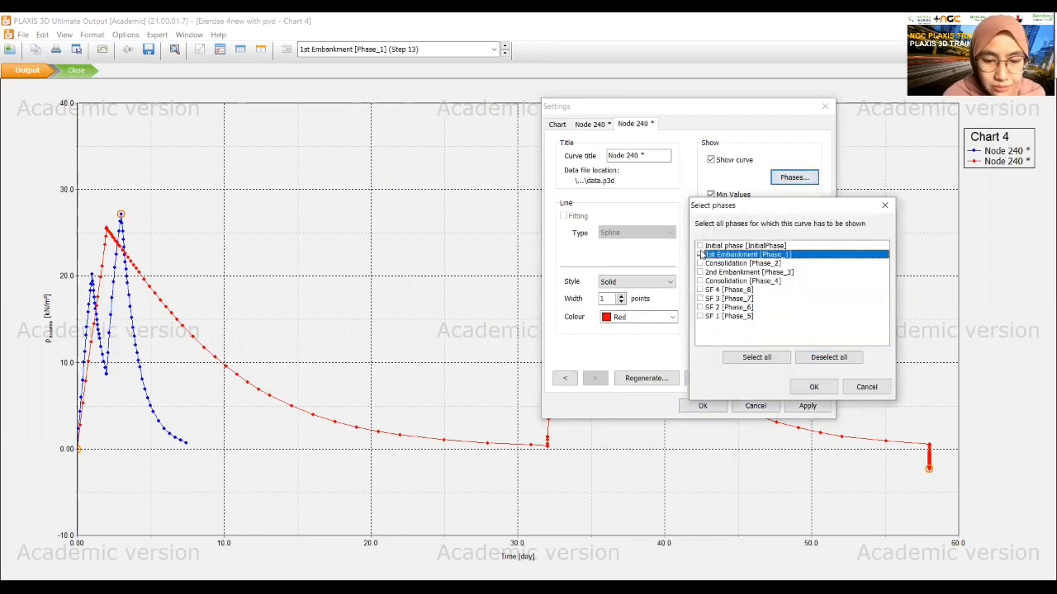
left_click(700, 263)
left_click(700, 272)
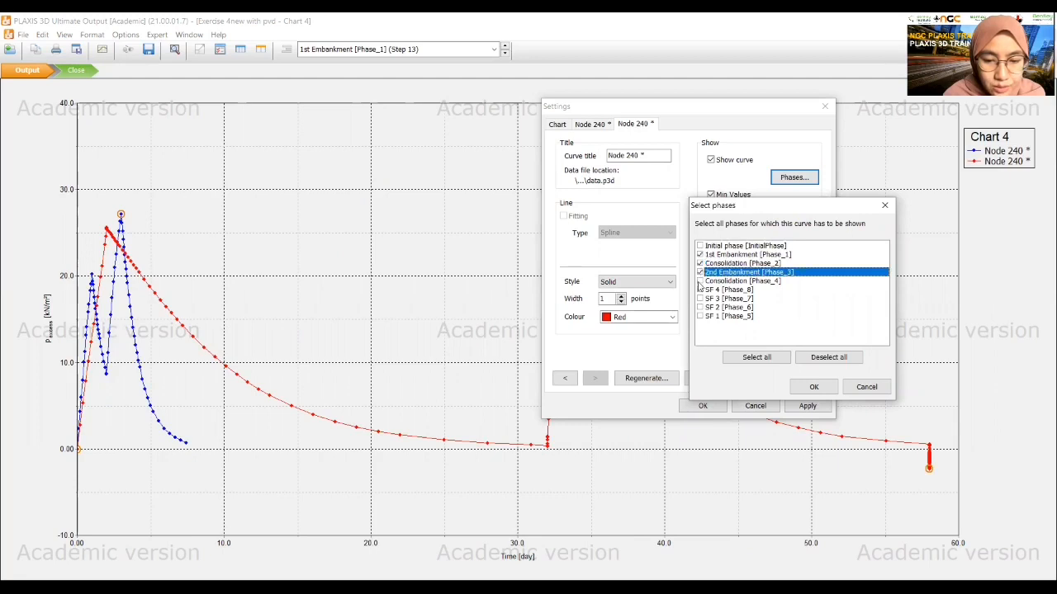
left_click(813, 388)
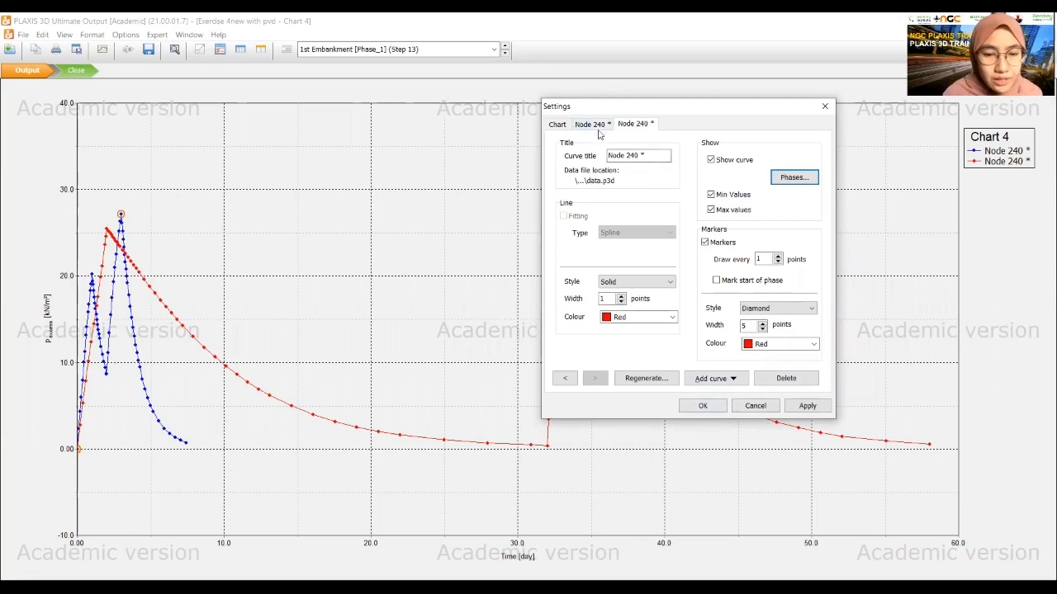
Step: Title the second, red curve Without PVD
left_click(637, 155)
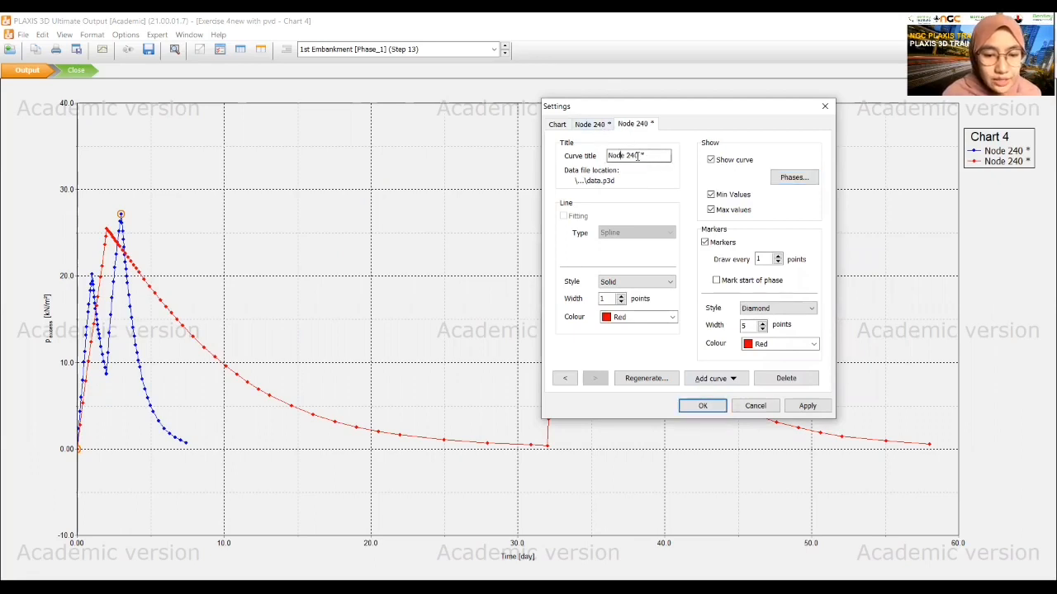
key("BackSpace")
key("BackSpace")
key("BackSpace")
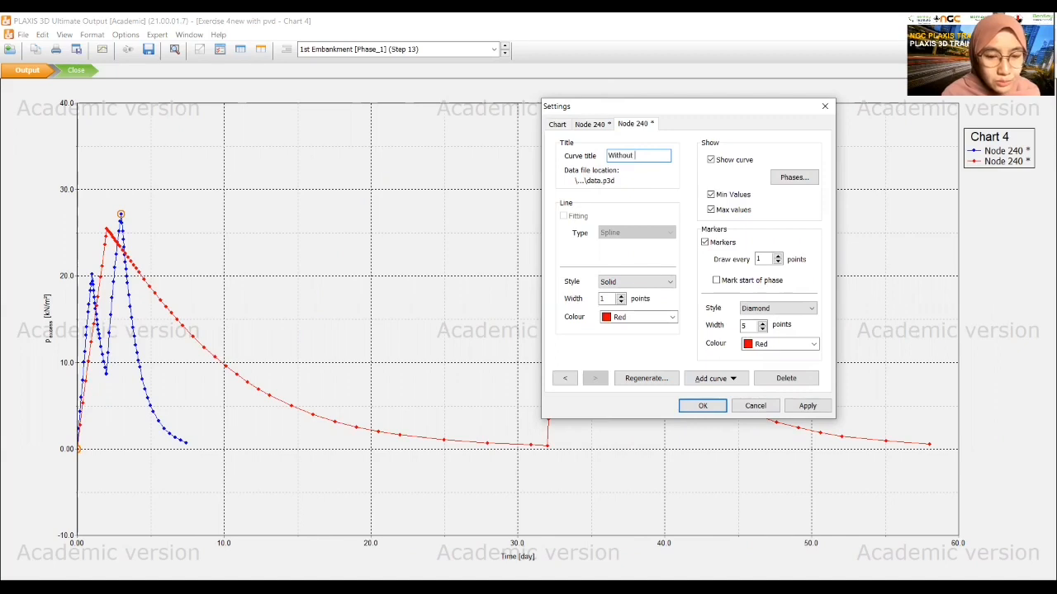
Step: Title the first, blue curve With PVD
left_click(600, 128)
double_click(636, 155)
left_click_drag(648, 157, 586, 233)
key("BackSpace")
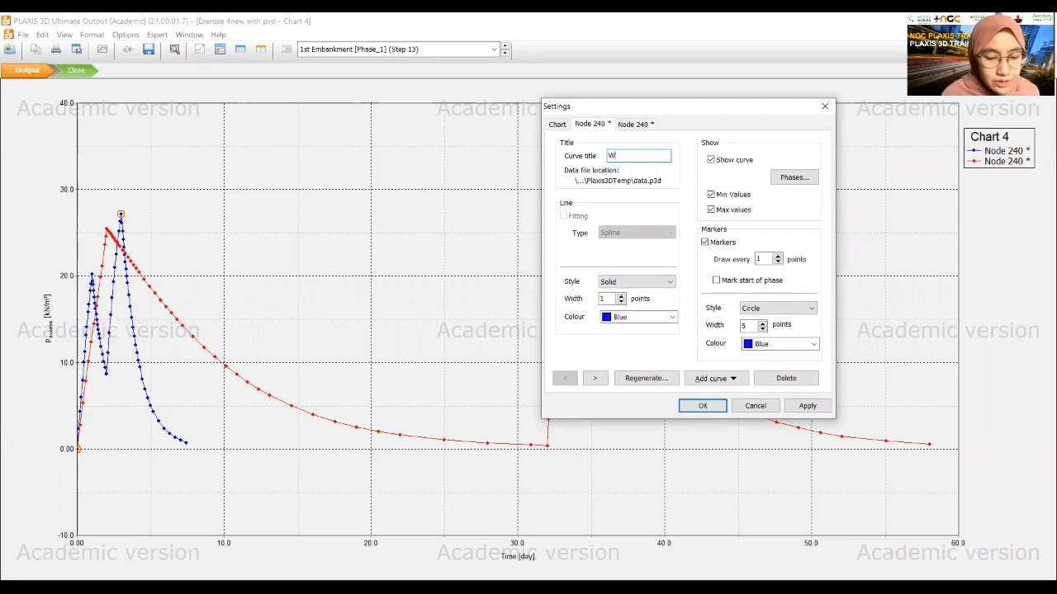
type("With PVD")
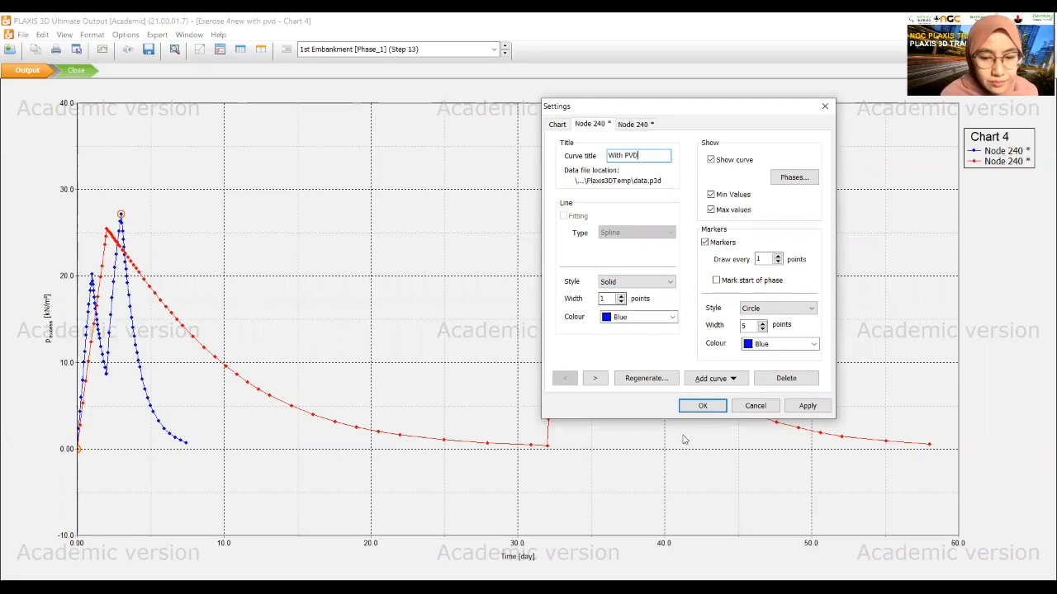
Step: Set the marker colour of the With PVD curve to Red
left_click(791, 342)
left_click(791, 342)
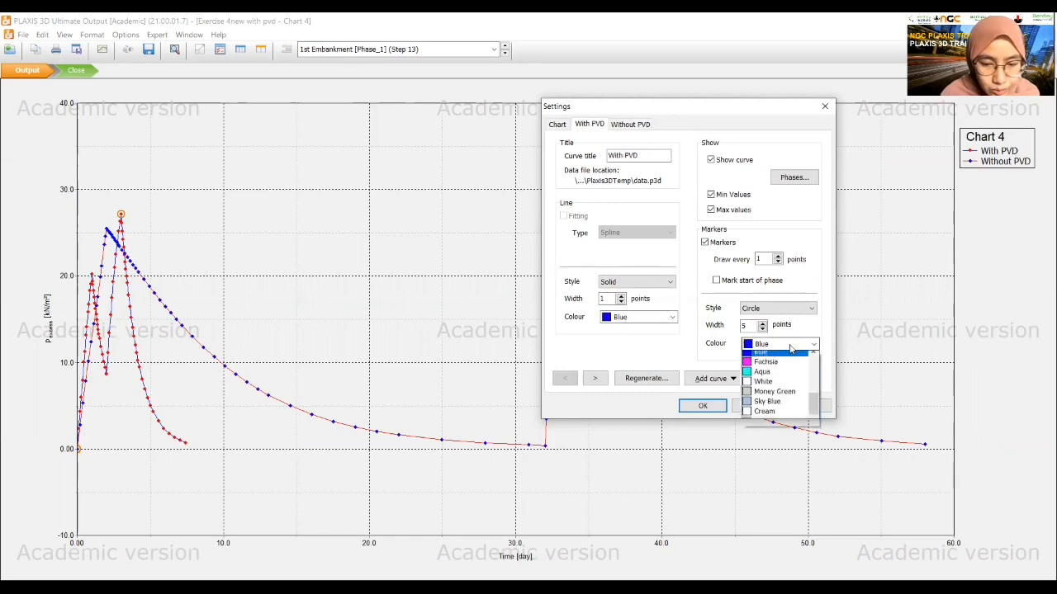
scroll(768, 388, "up", 2)
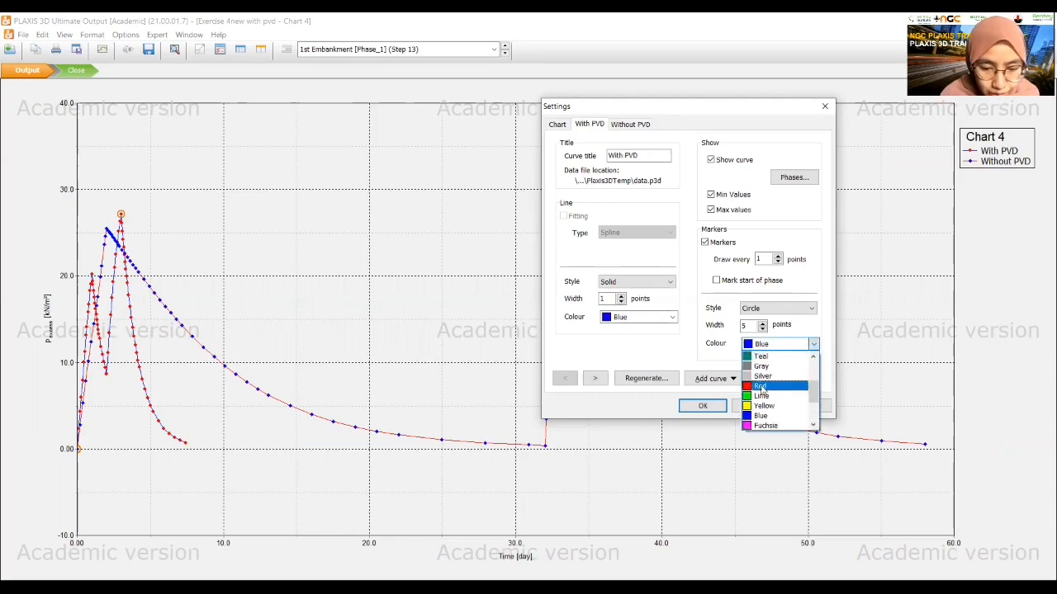
left_click(761, 386)
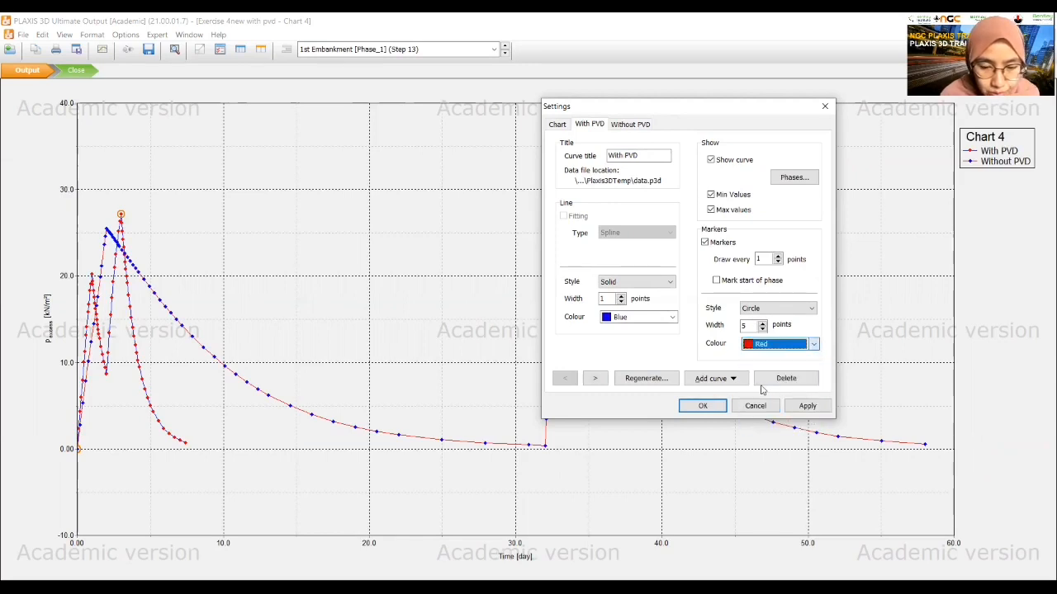
Step: Set the line colour of the With PVD curve to Red
left_click(636, 317)
scroll(634, 341, "up", 2)
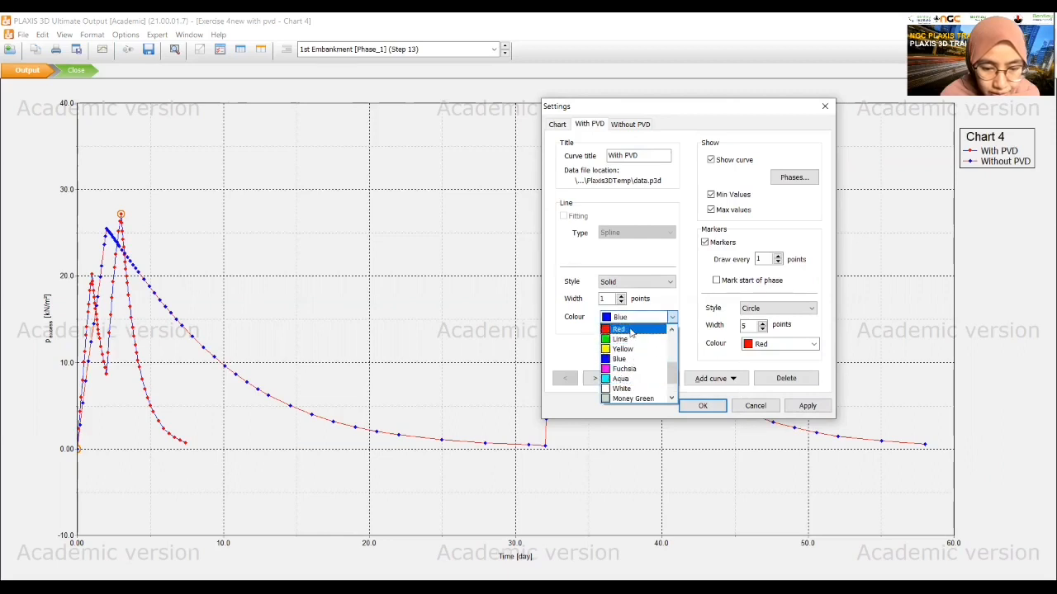
left_click(628, 329)
Step: Set both the marker and line colours of the Without PVD curve to Blue and apply the chart settings
left_click(615, 125)
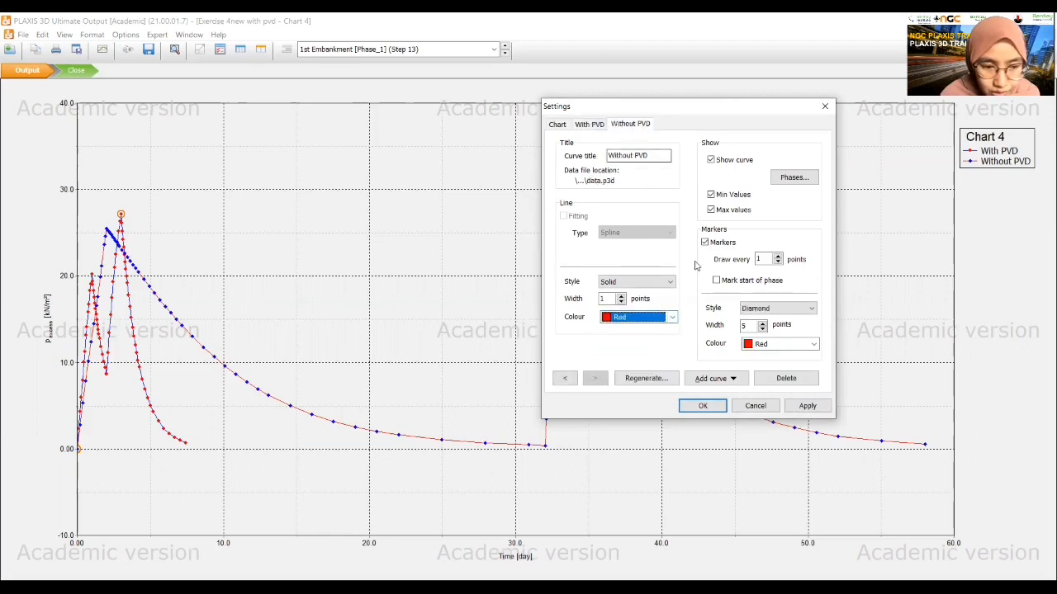
left_click(790, 345)
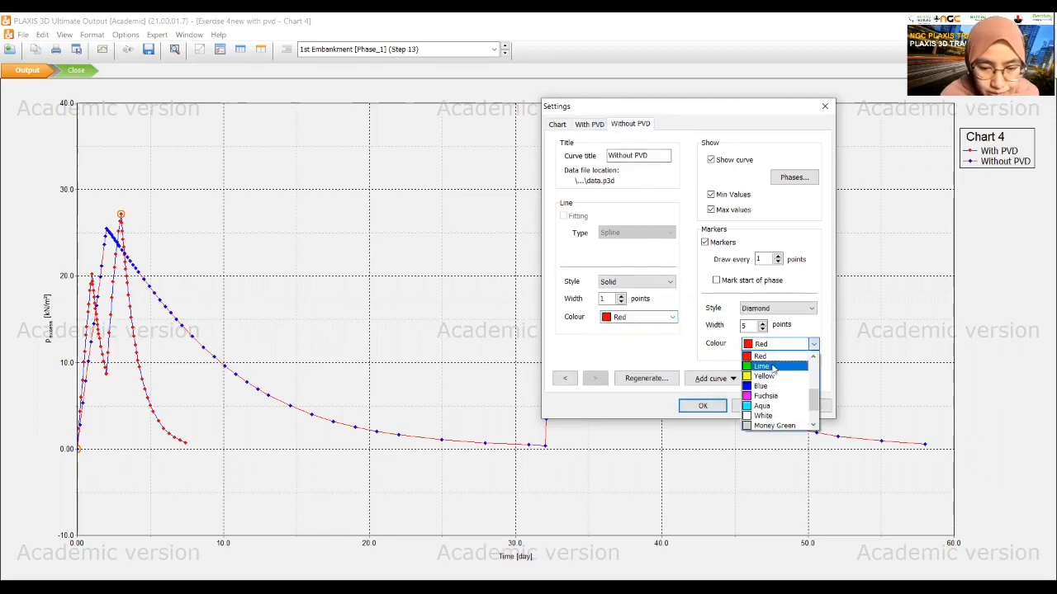
left_click(768, 380)
left_click(670, 317)
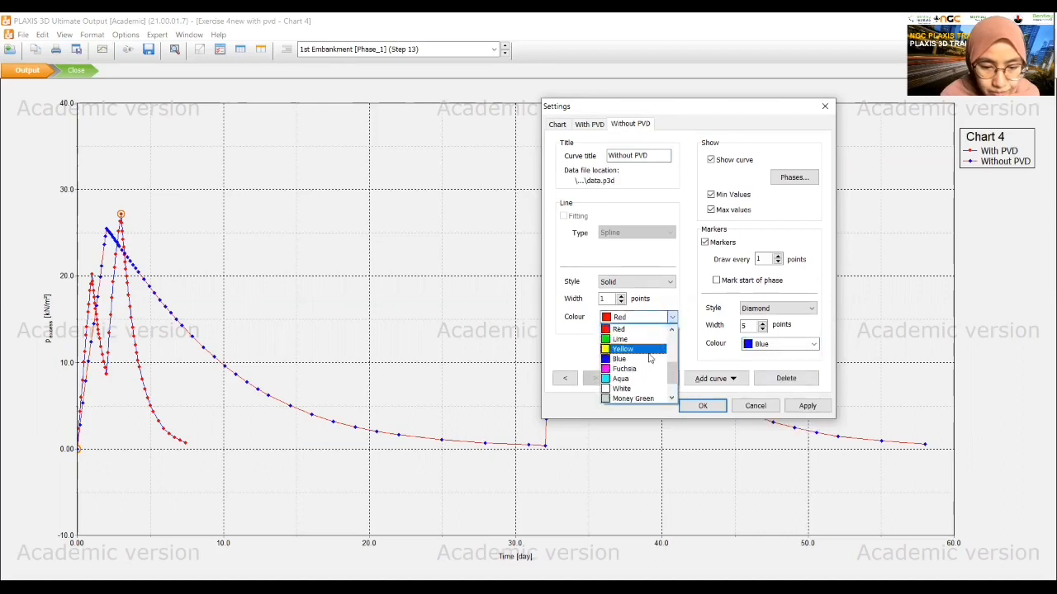
left_click(628, 351)
left_click(805, 406)
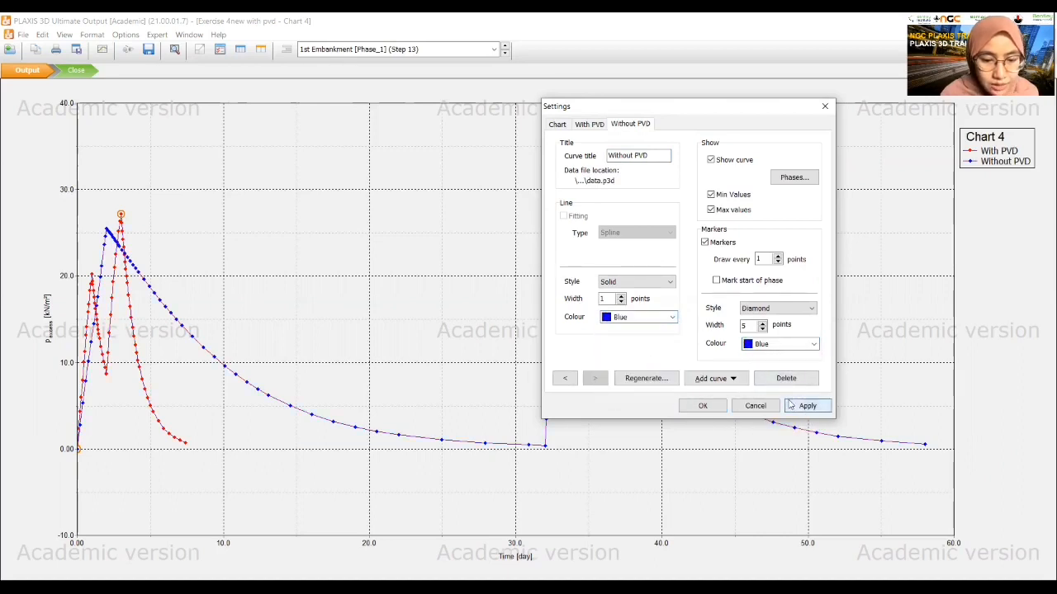
left_click(703, 406)
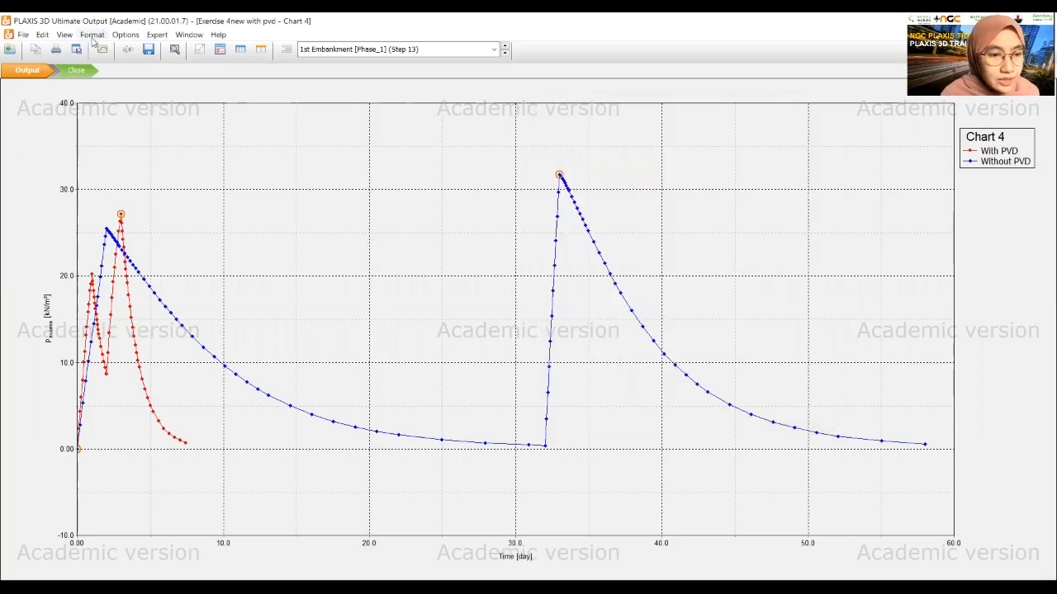
Step: Place the legend of Chart 4 inside the plot area
left_click(64, 35)
left_click(92, 96)
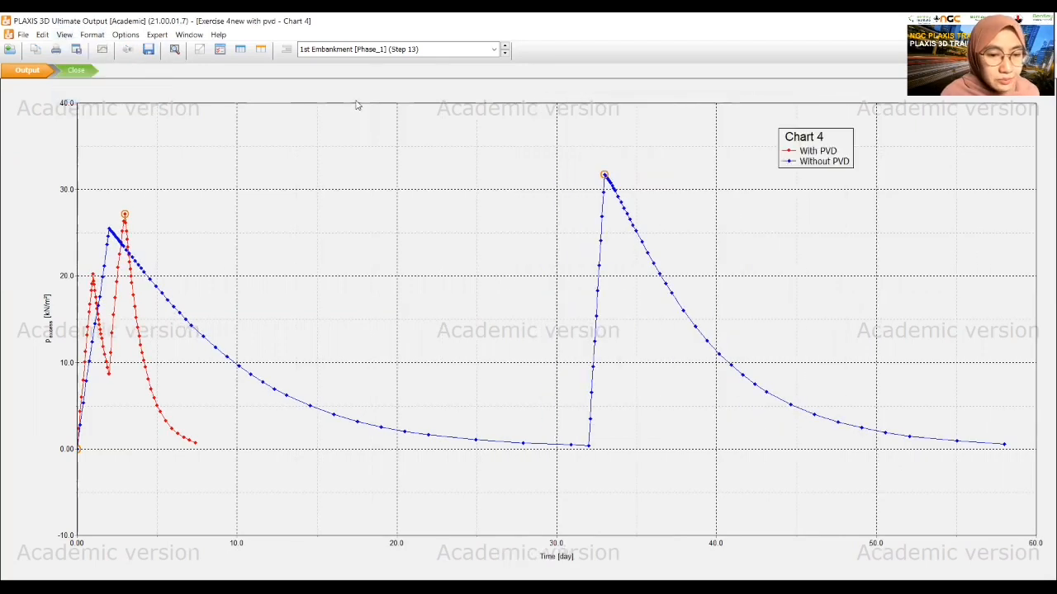